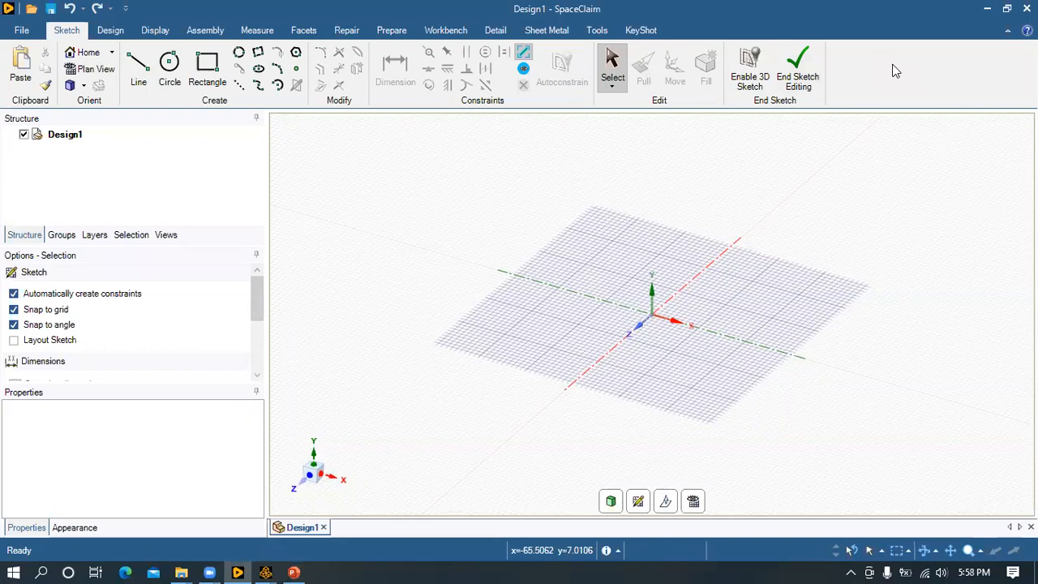
- End the current sketch on the horizontal plane and start a new one on the vertical XY plane
{"action": "left_click", "coordinate": [806, 64]}
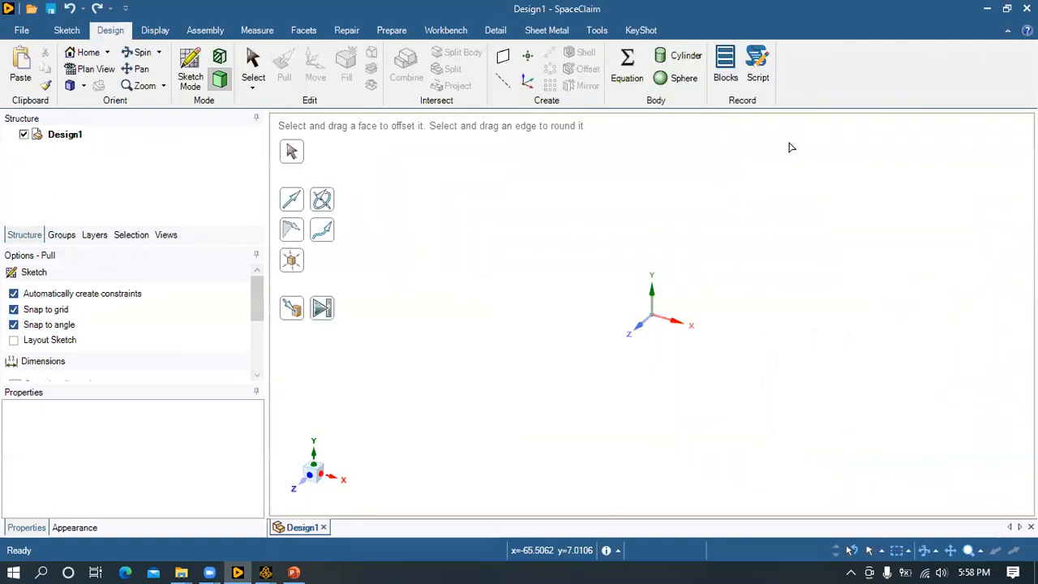
{"action": "left_click", "coordinate": [665, 300]}
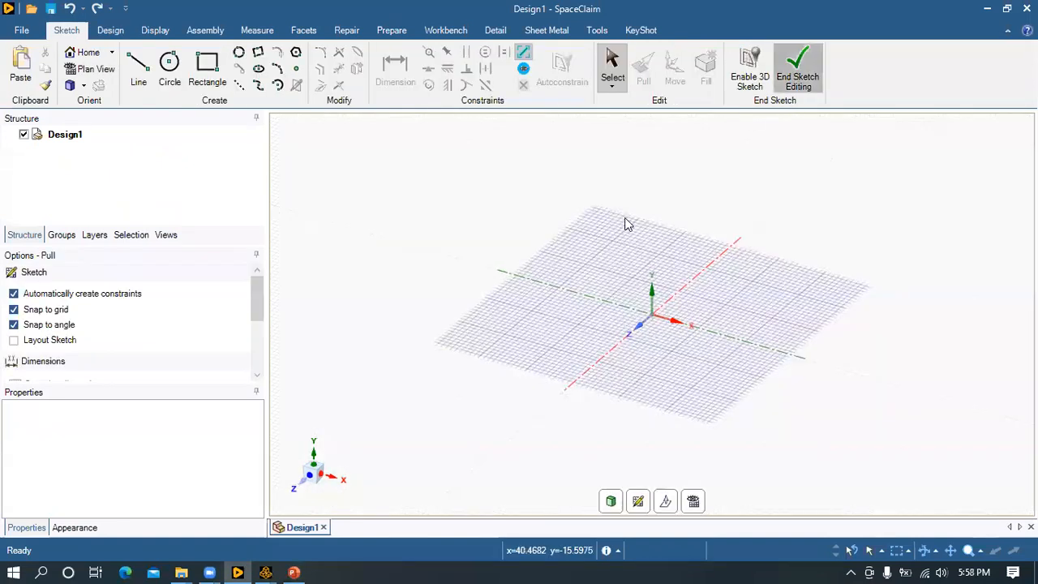
{"action": "left_click", "coordinate": [194, 84]}
{"action": "left_click", "coordinate": [677, 312]}
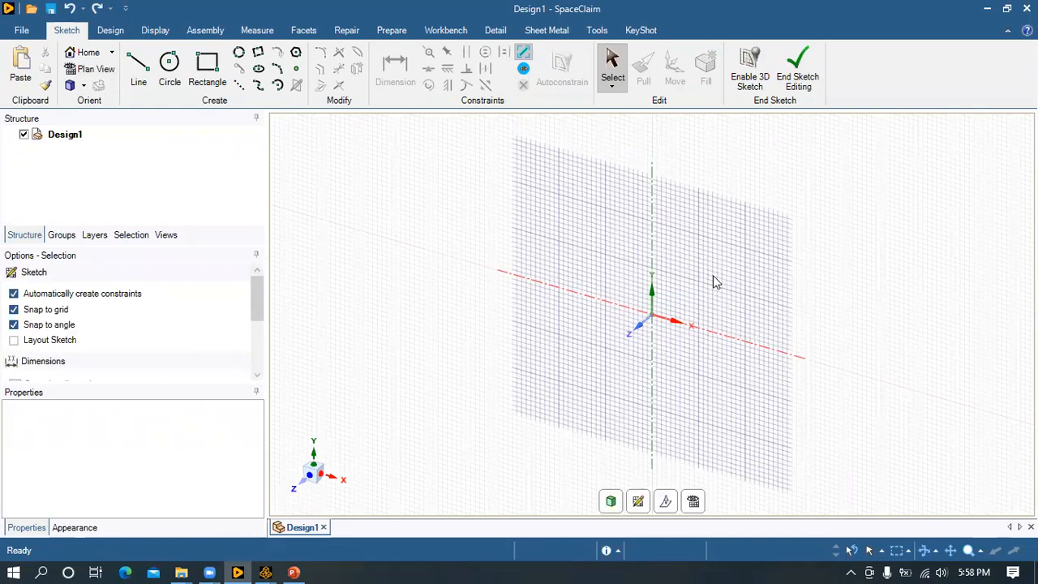
- Sketch a 1000 mm horizontal line from the origin along the positive X axis
{"action": "left_click", "coordinate": [139, 74]}
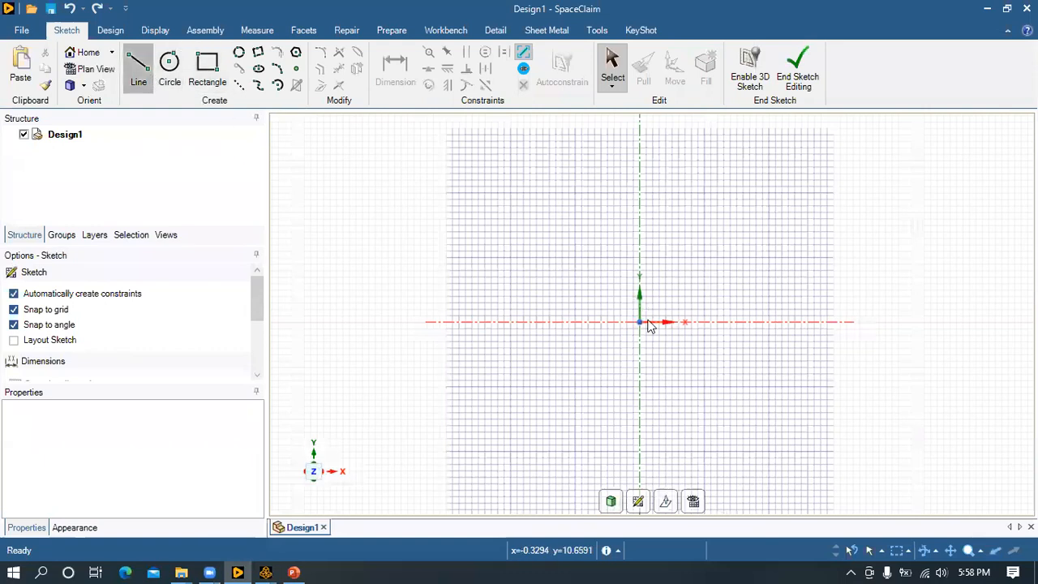
{"action": "left_click", "coordinate": [640, 323]}
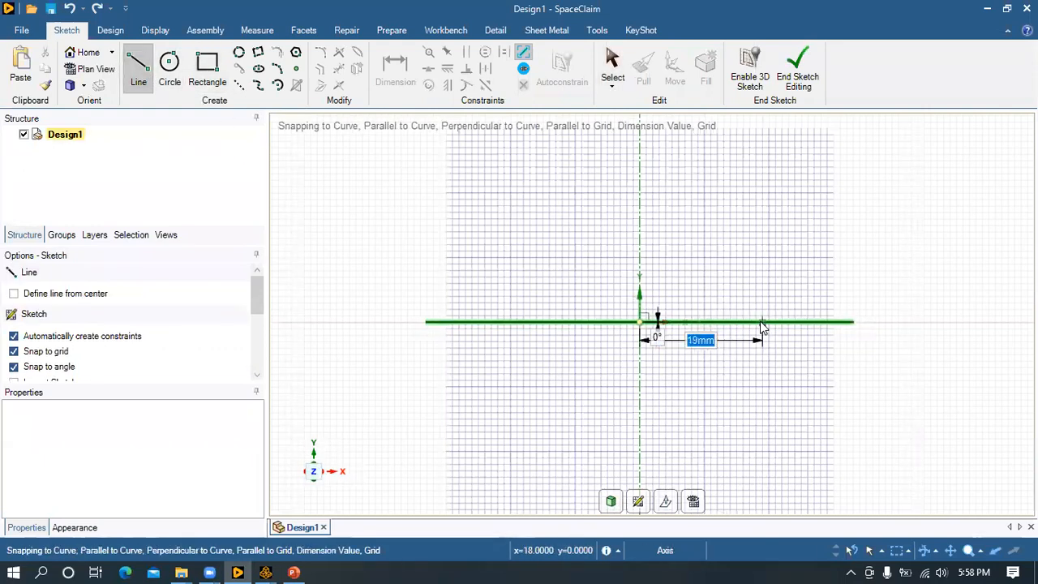
{"action": "key", "text": "BackSpace"}
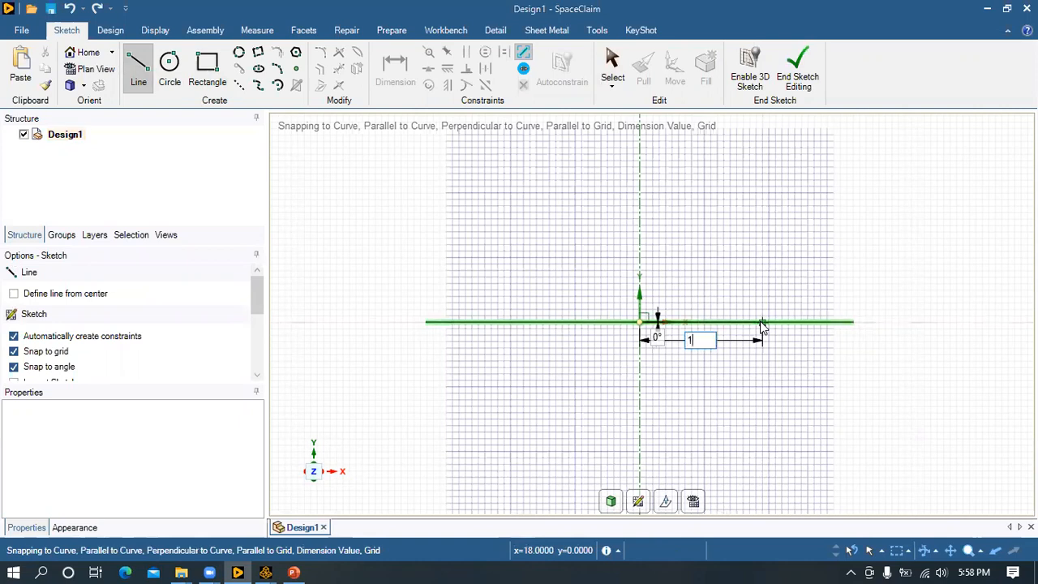
{"action": "key", "text": "Escape"}
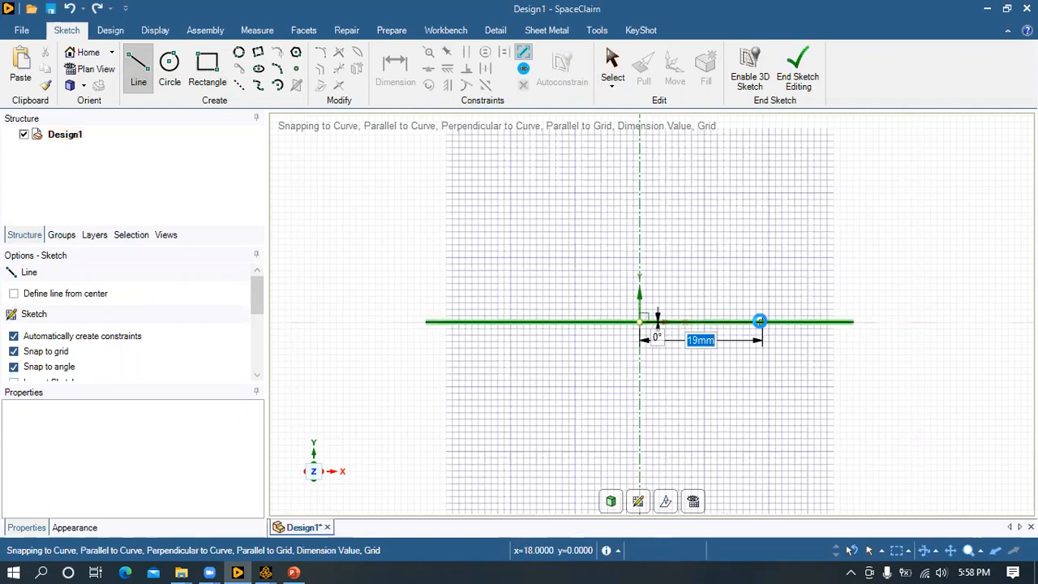
{"action": "left_click", "coordinate": [762, 324]}
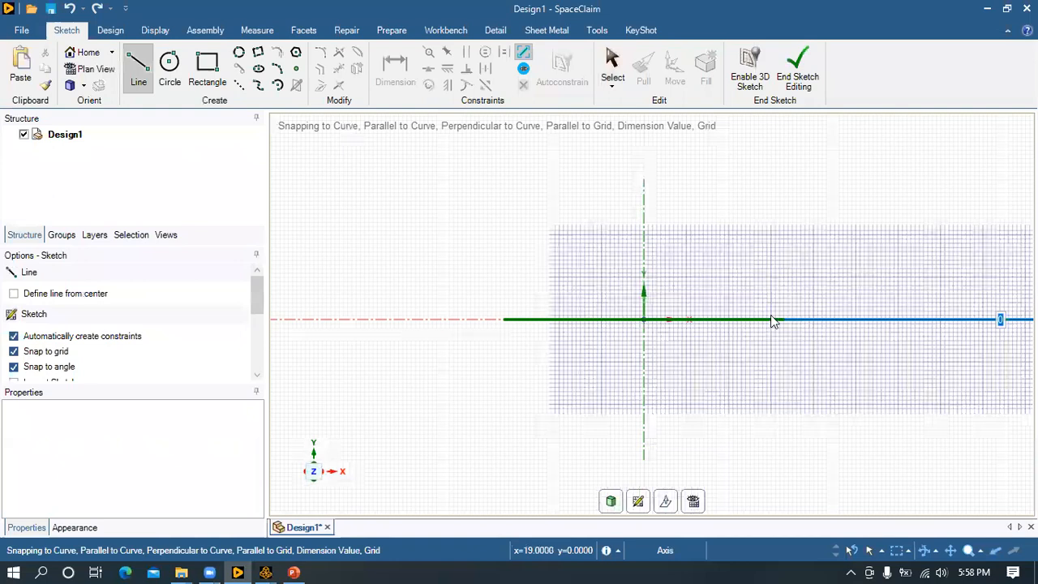
{"action": "double_click", "coordinate": [939, 320]}
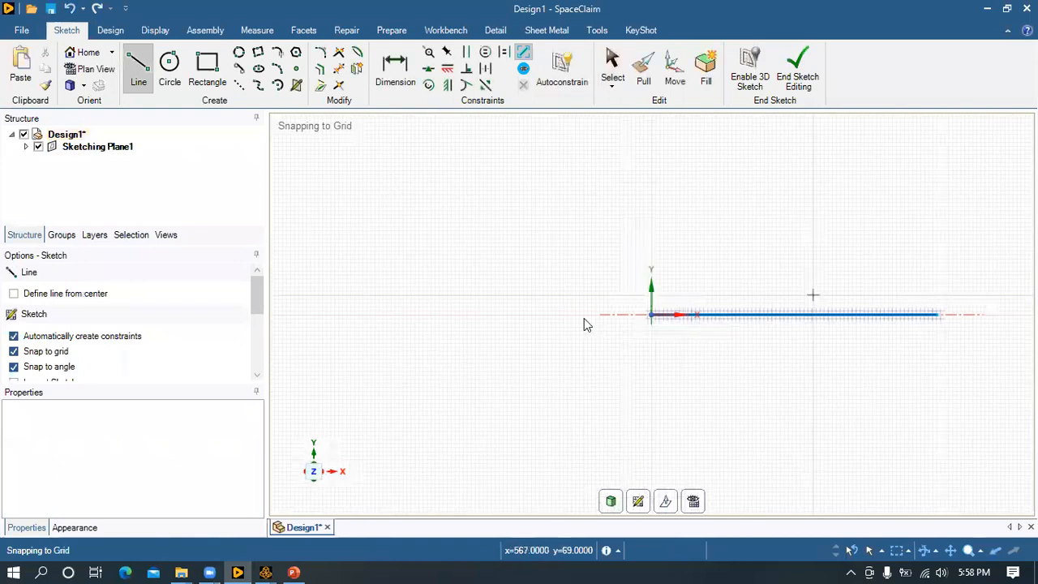
- Sketch a 100 mm vertical line up from the origin, continued by a 1000 mm horizontal line parallel to the first
{"action": "left_click", "coordinate": [604, 340]}
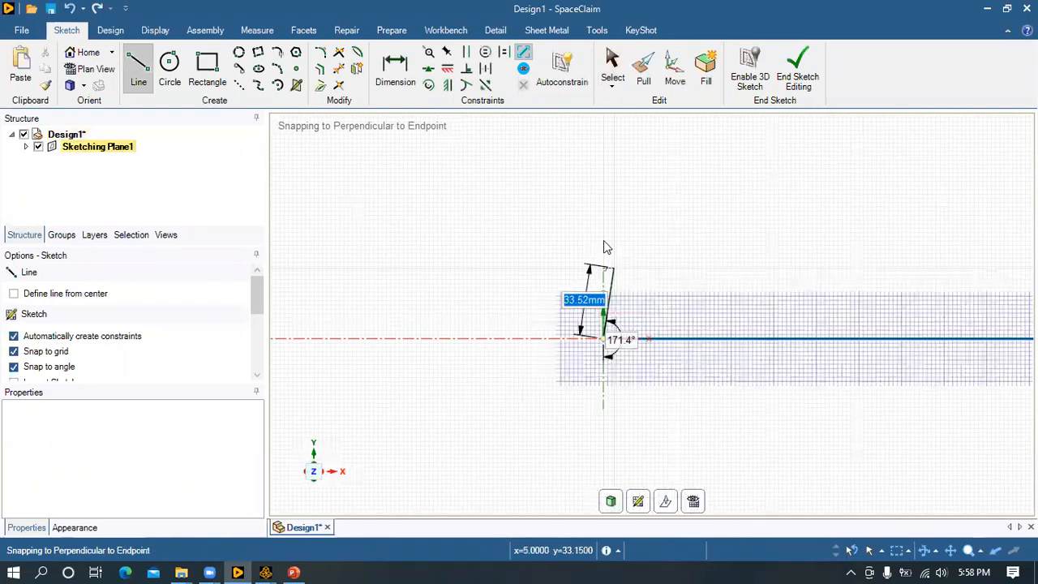
{"action": "left_click", "coordinate": [604, 127]}
{"action": "type", "text": "1000"}
{"action": "key", "text": "Return"}
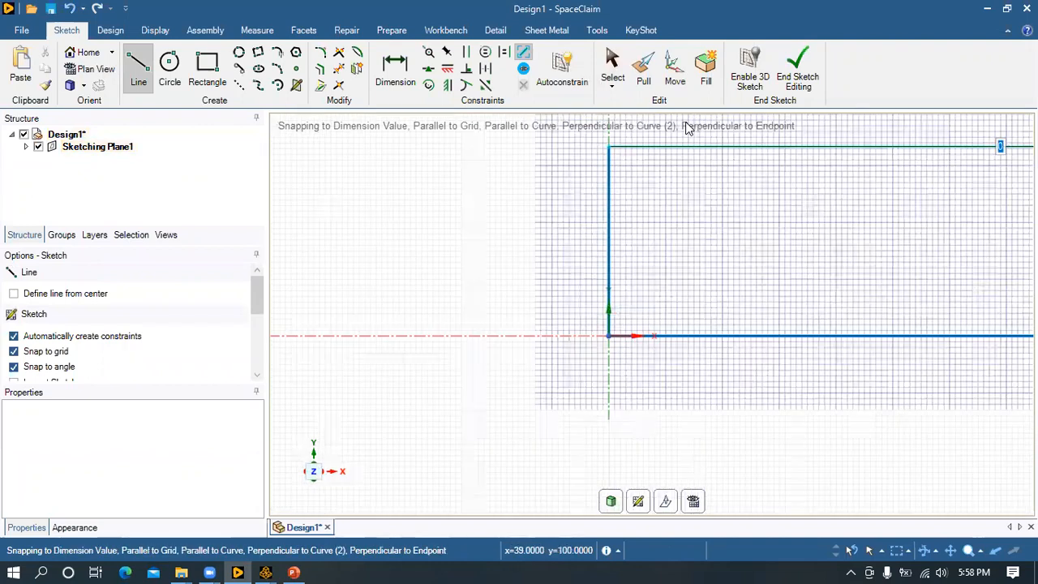
- Sketch a three-point semicircular arc of about 102 mm radius, bulging outward and upward from the far end of the upper horizontal line
{"action": "scroll", "coordinate": [884, 234], "scroll_direction": "down", "scroll_amount": 5}
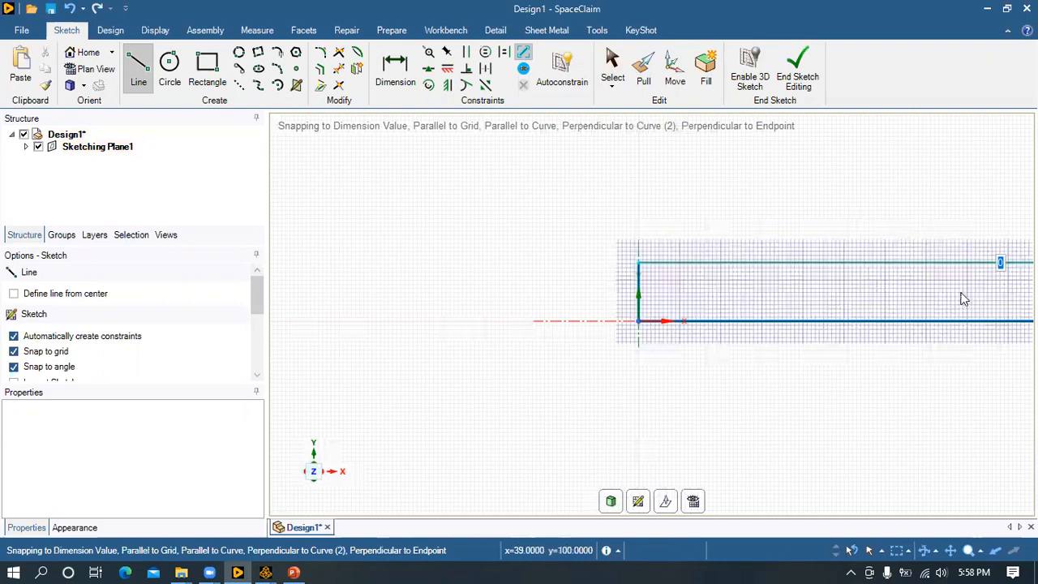
{"action": "scroll", "coordinate": [945, 274], "scroll_direction": "up", "scroll_amount": 2}
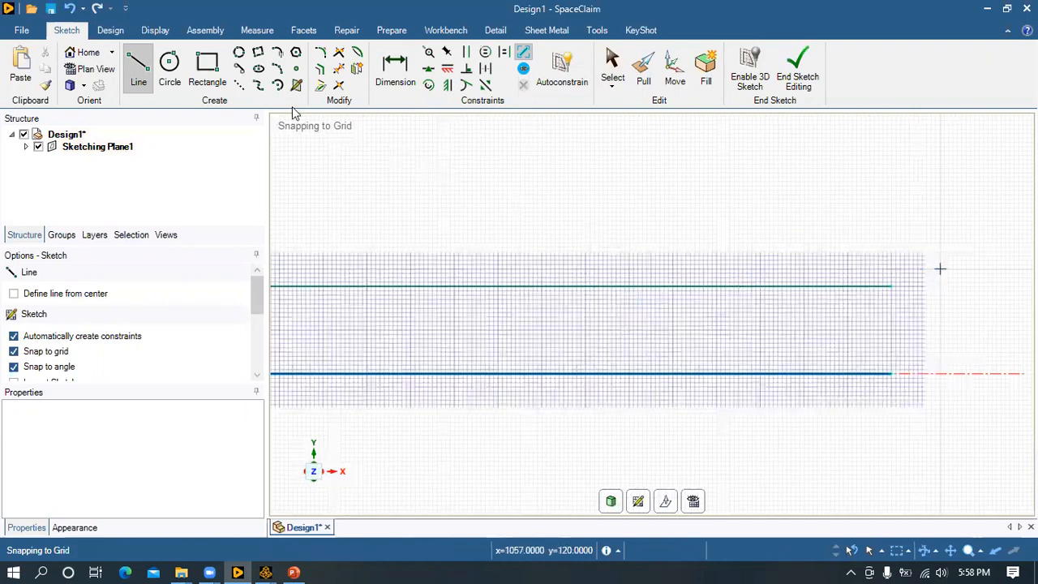
{"action": "left_click", "coordinate": [278, 69]}
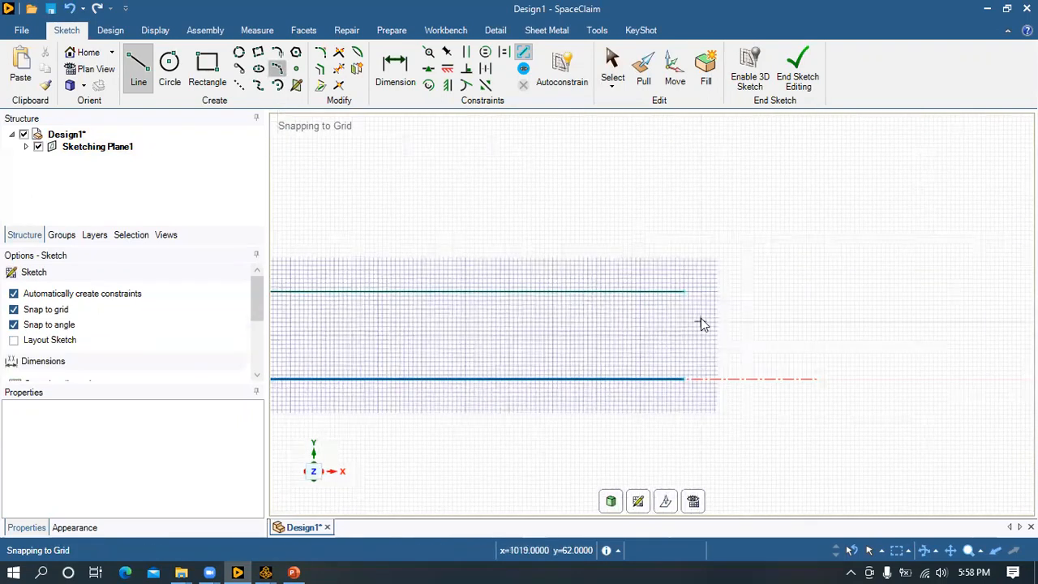
{"action": "left_click", "coordinate": [685, 294]}
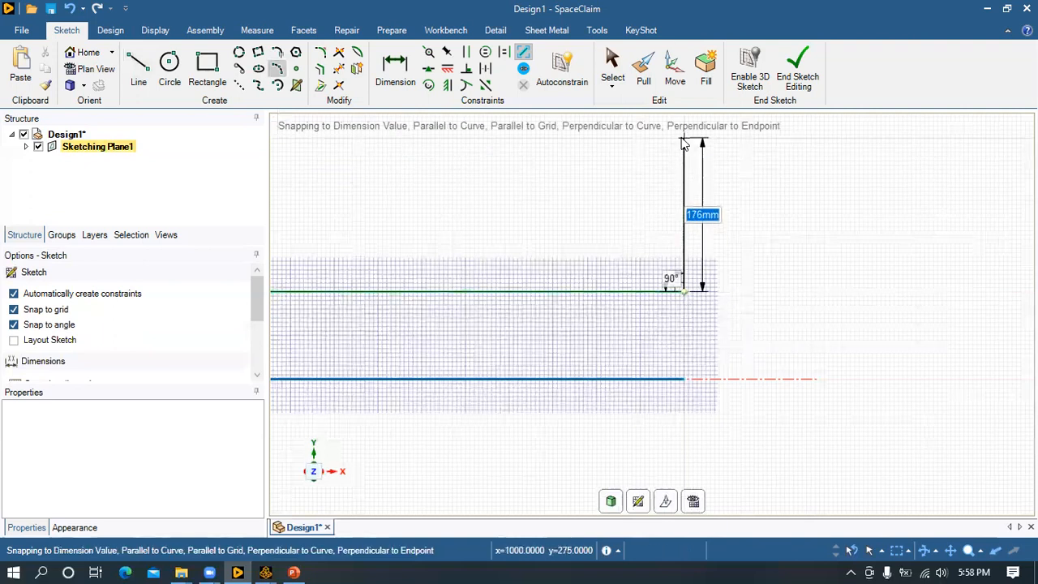
{"action": "middle_click_drag", "start_coordinate": [683, 143], "coordinate": [676, 225], "text": "shift"}
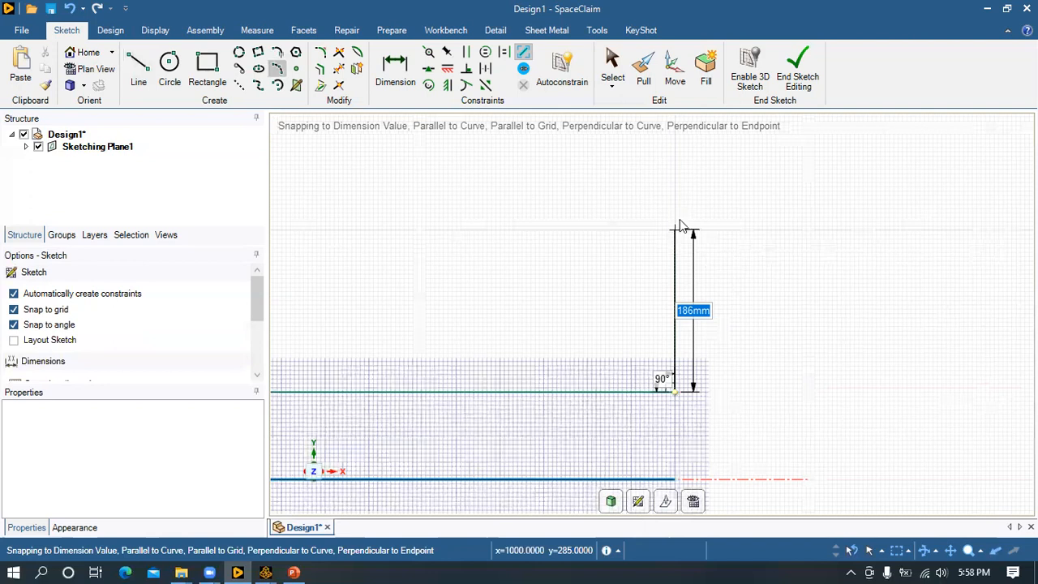
{"action": "left_click", "coordinate": [679, 220]}
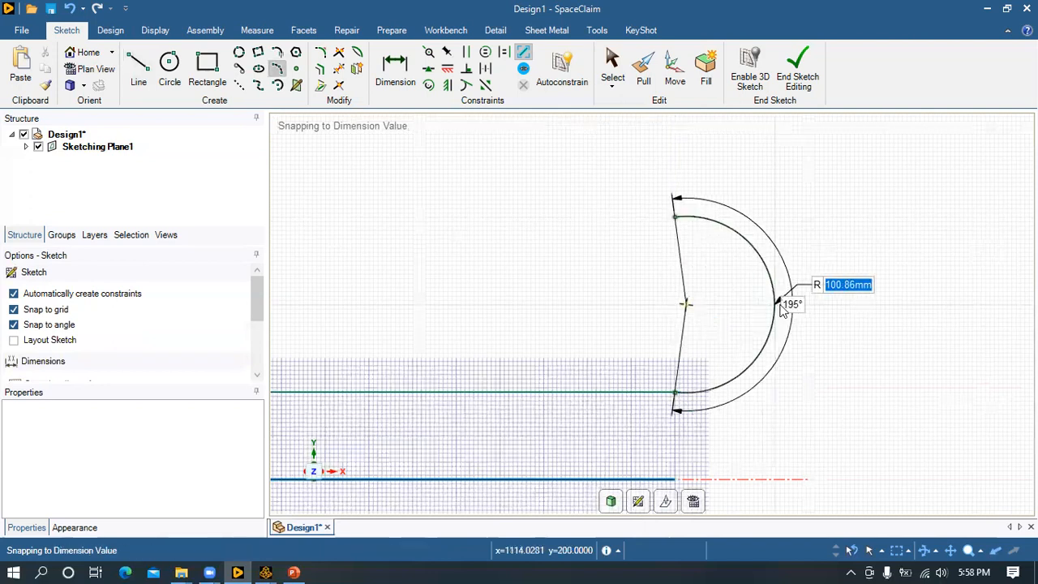
{"action": "left_click", "coordinate": [764, 316]}
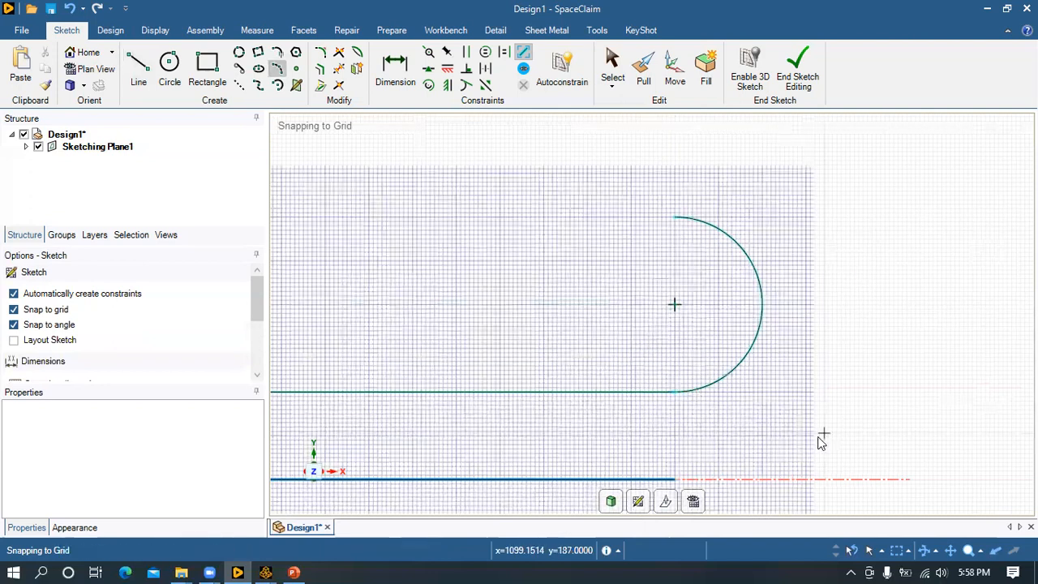
- Sketch a larger three-point semicircular arc from the far end of the bottom line, wrapping around the first arc
{"action": "left_click", "coordinate": [675, 478]}
{"action": "left_click", "coordinate": [675, 143]}
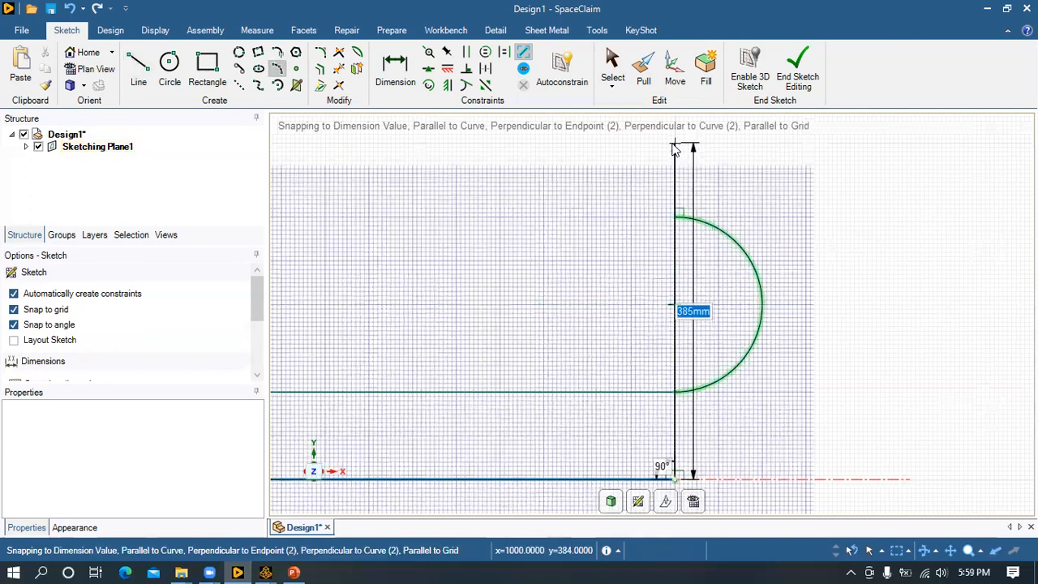
{"action": "left_click", "coordinate": [843, 316]}
{"action": "key", "text": "Escape"}
- Try to move the inner arc's centre point onto the outer arc's centre
{"action": "scroll", "coordinate": [703, 324], "scroll_direction": "up", "scroll_amount": 2}
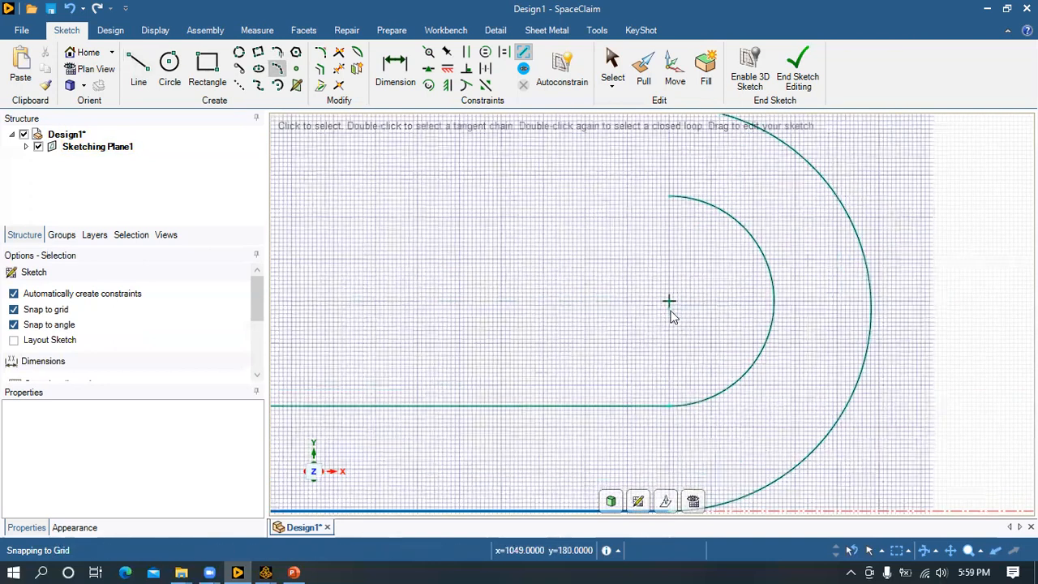
{"action": "scroll", "coordinate": [662, 300], "scroll_direction": "up", "scroll_amount": 1}
{"action": "left_click_drag", "start_coordinate": [662, 294], "coordinate": [665, 297]}
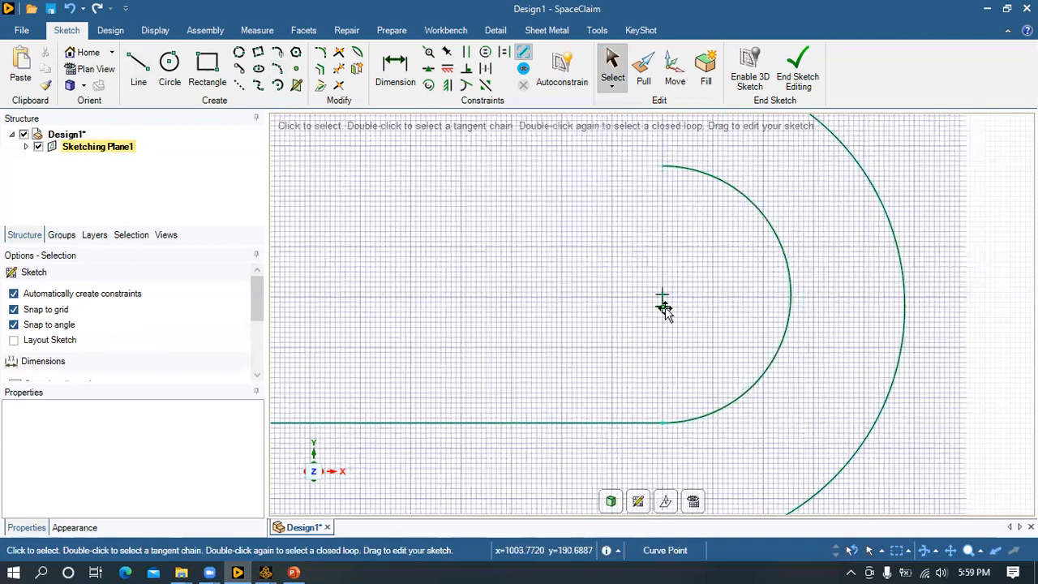
- Add a radius dimension to the inner arc and set it to 100 mm
{"action": "scroll", "coordinate": [733, 301], "scroll_direction": "down", "scroll_amount": 1}
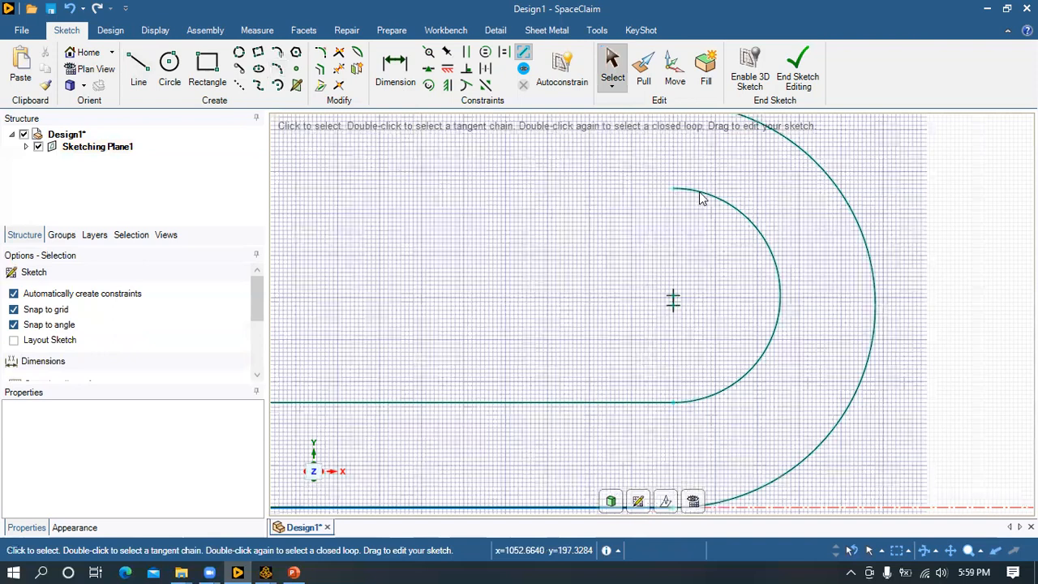
{"action": "key", "text": "d"}
{"action": "left_click", "coordinate": [727, 281]}
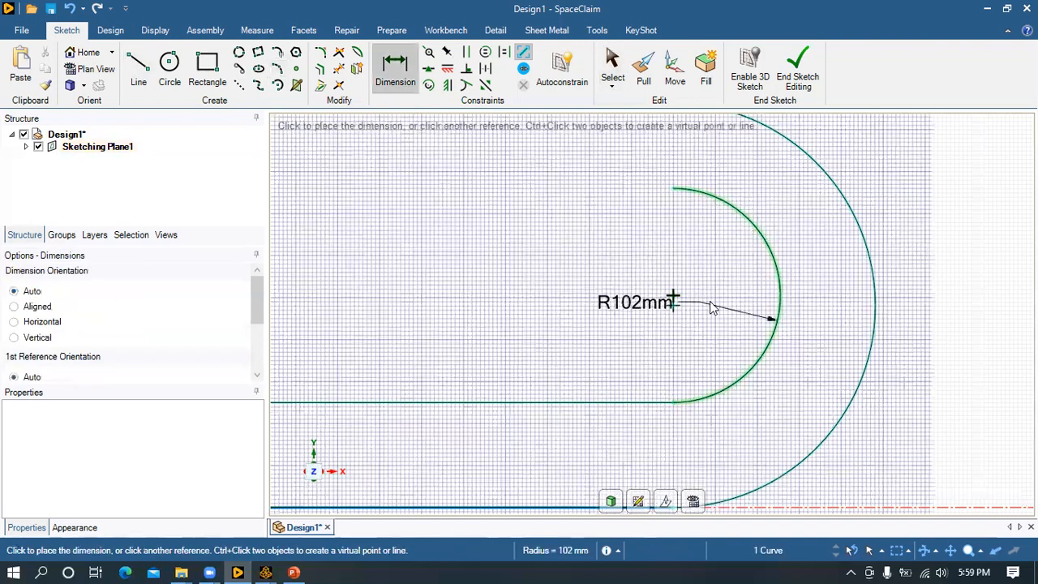
{"action": "left_click", "coordinate": [654, 290]}
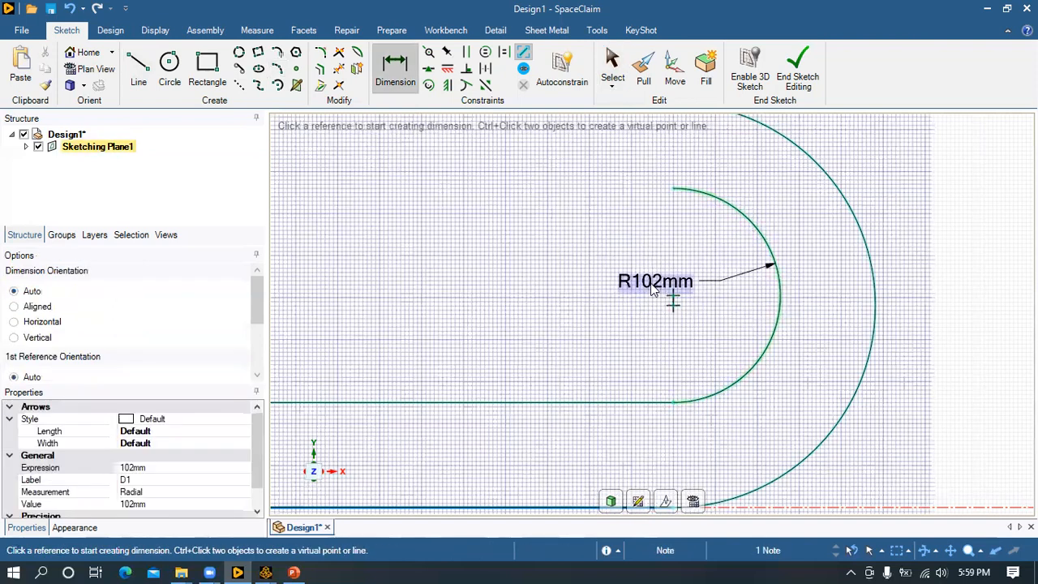
{"action": "double_click", "coordinate": [652, 289]}
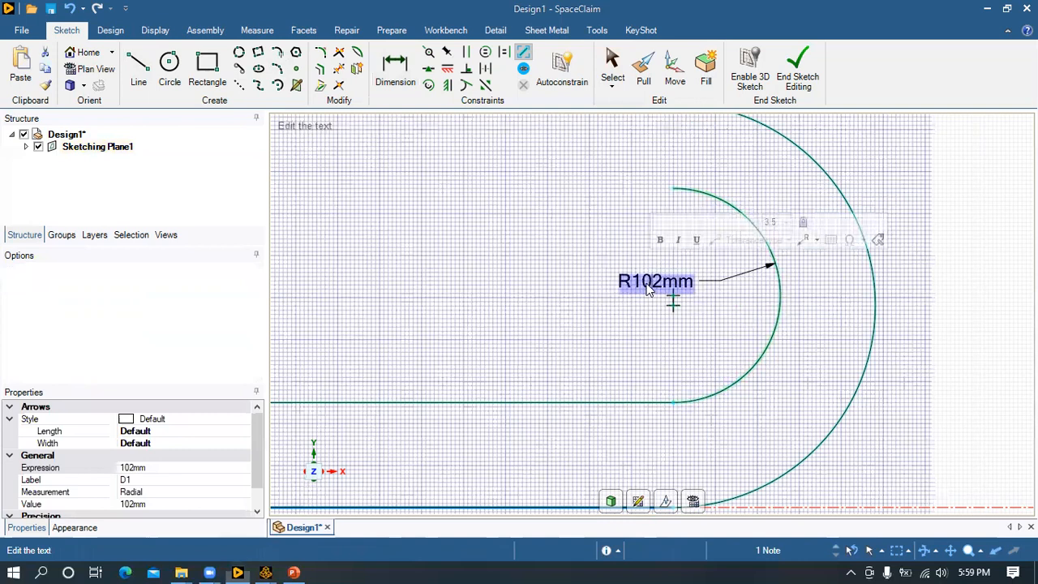
{"action": "scroll", "coordinate": [686, 312], "scroll_direction": "up", "scroll_amount": 2}
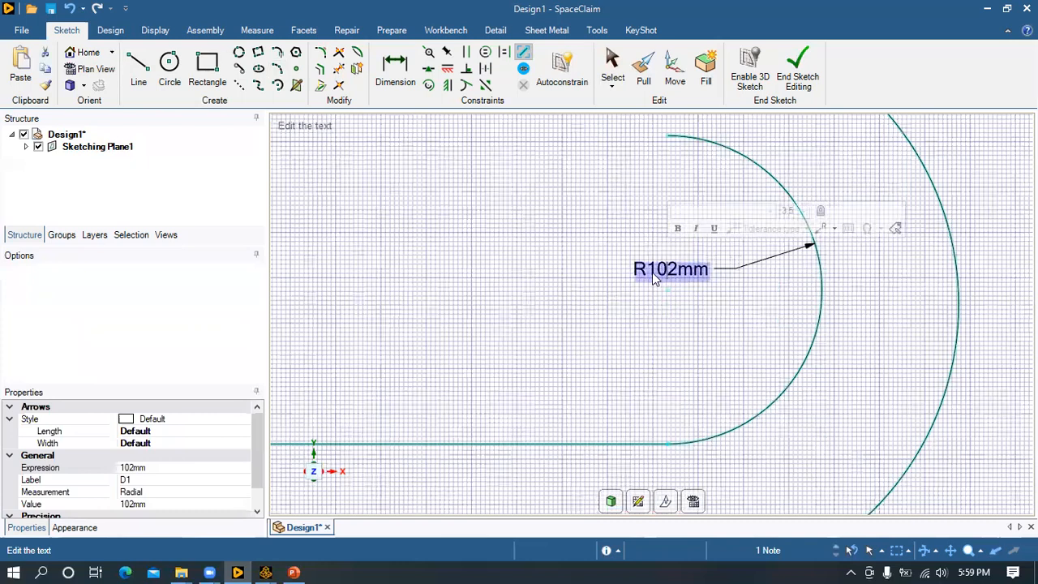
{"action": "type", "text": "100"}
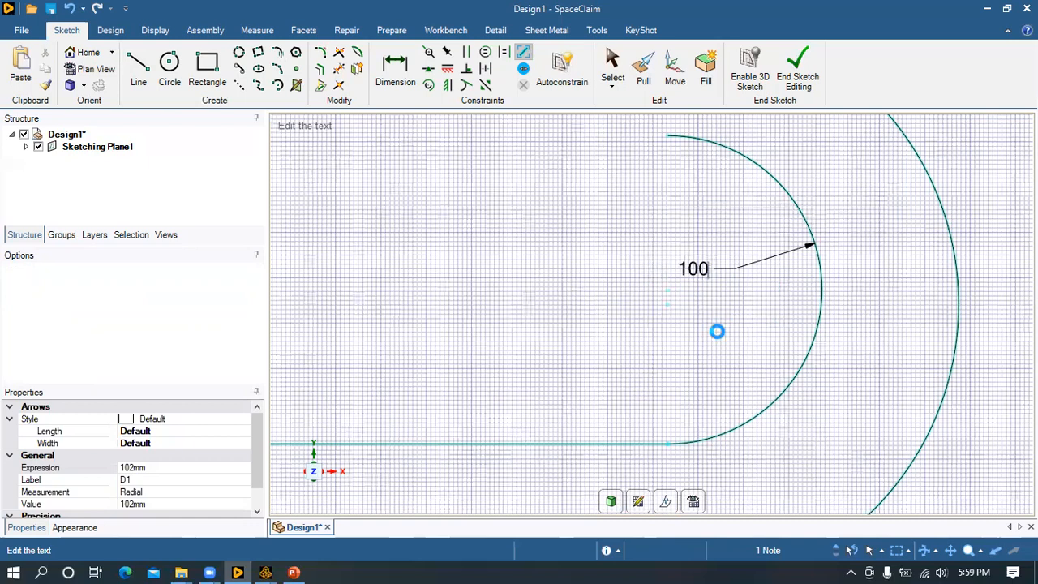
{"action": "key", "text": "Return"}
{"action": "key", "text": "Escape"}
- Move the outer arc's centre point onto the inner arc's centre to make the two arcs concentric
{"action": "scroll", "coordinate": [695, 314], "scroll_direction": "up", "scroll_amount": 1}
{"action": "left_click_drag", "start_coordinate": [663, 303], "coordinate": [662, 284]}
{"action": "scroll", "coordinate": [713, 341], "scroll_direction": "down", "scroll_amount": 3}
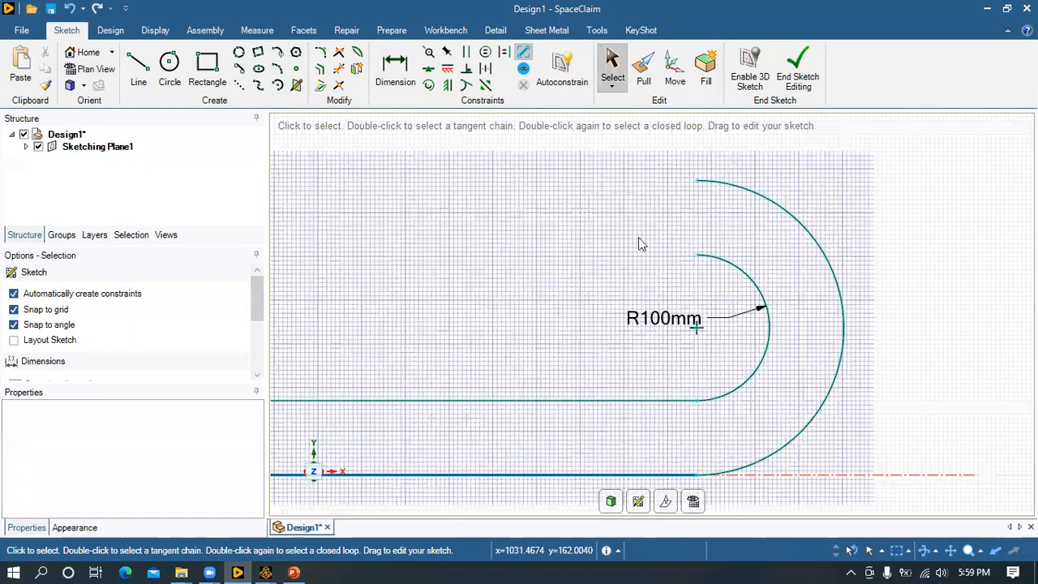
- Sketch a 500 mm horizontal line from the outer arc's upper end, running back toward the Y axis
{"action": "left_click", "coordinate": [138, 69]}
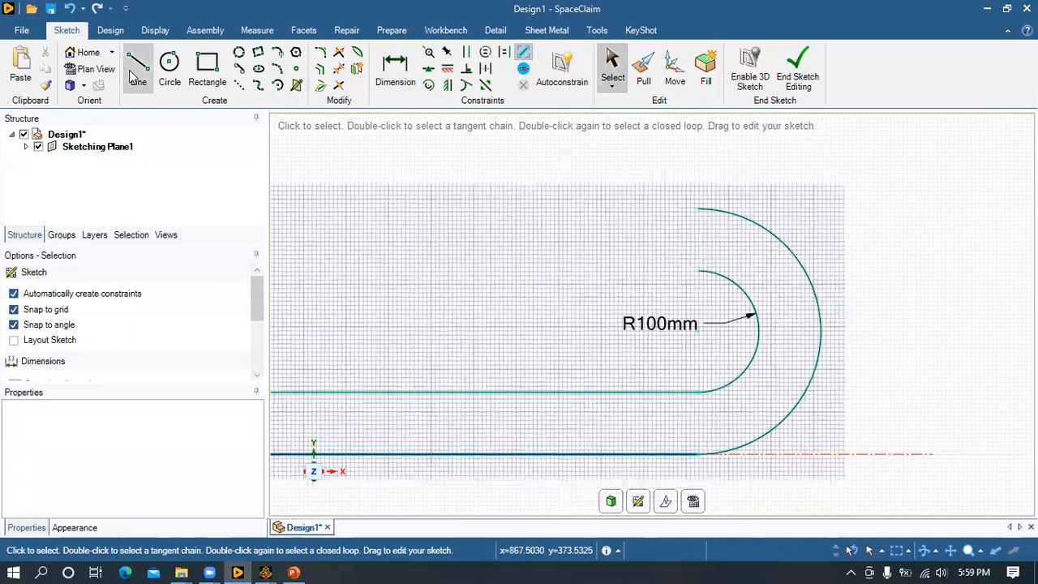
{"action": "left_click", "coordinate": [699, 209]}
{"action": "type", "text": "500"}
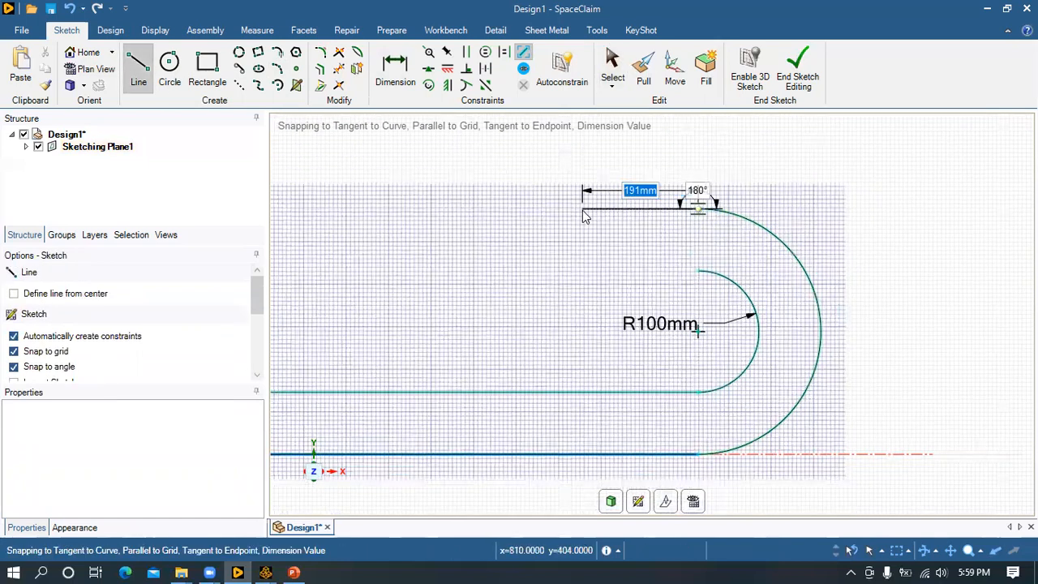
{"action": "key", "text": "Return"}
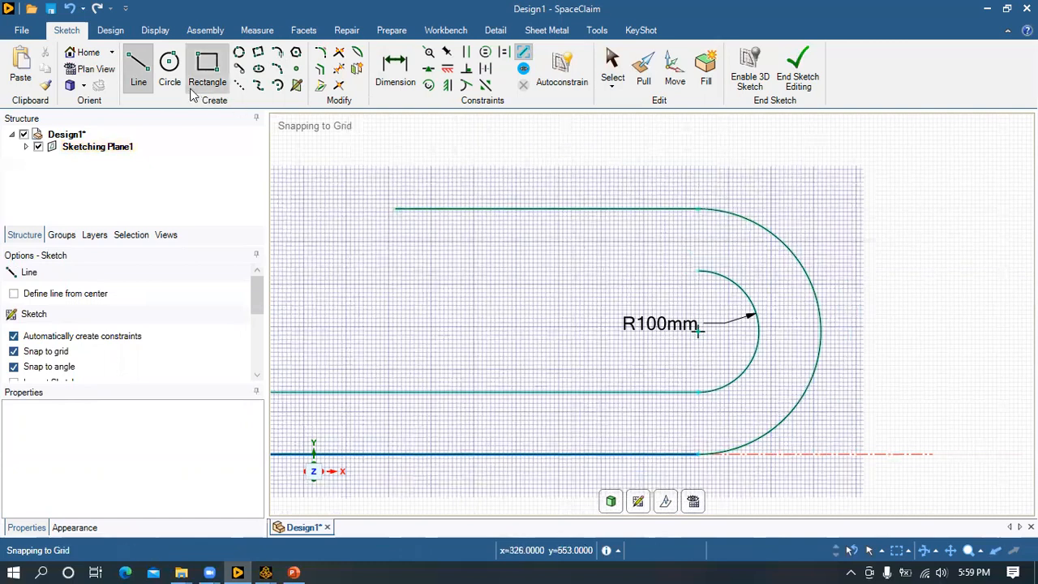
- Sketch a parallel horizontal line from the inner arc's upper end, ending in line with the 500 mm line's free end
{"action": "left_click", "coordinate": [699, 272]}
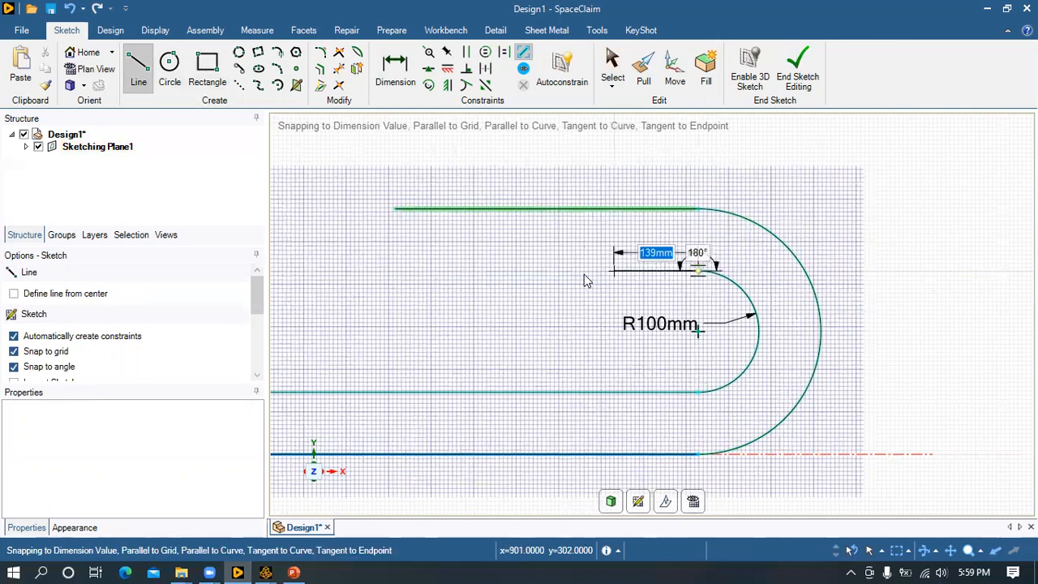
{"action": "left_click", "coordinate": [396, 272]}
{"action": "key", "text": "Escape"}
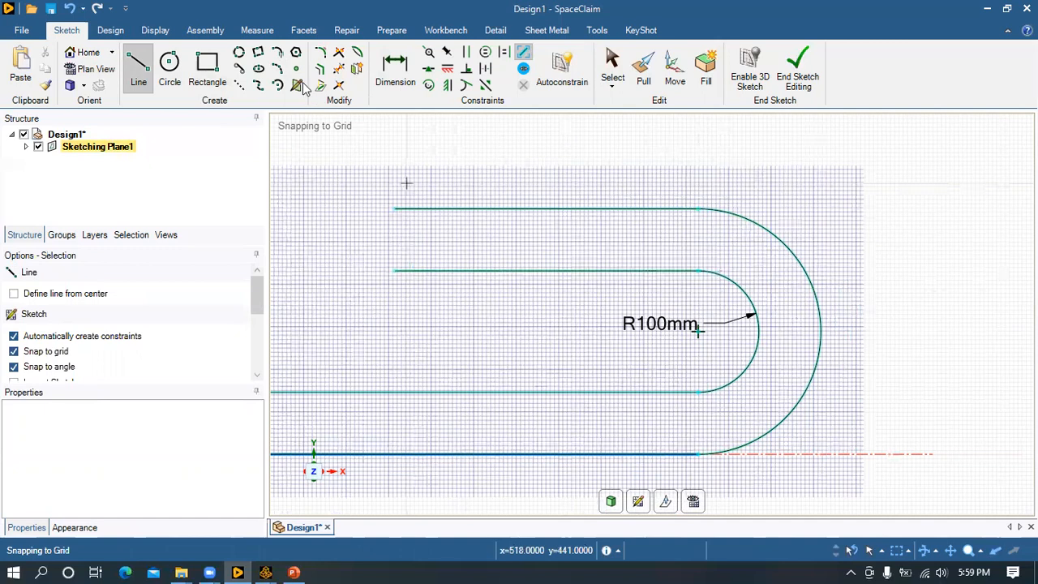
{"action": "key", "text": "Escape"}
- Sketch a 180° arc of radius 50 mm upward from the free end of the upper 500 mm line, bulging toward the Y axis
{"action": "key", "text": "l"}
{"action": "left_click", "coordinate": [395, 210]}
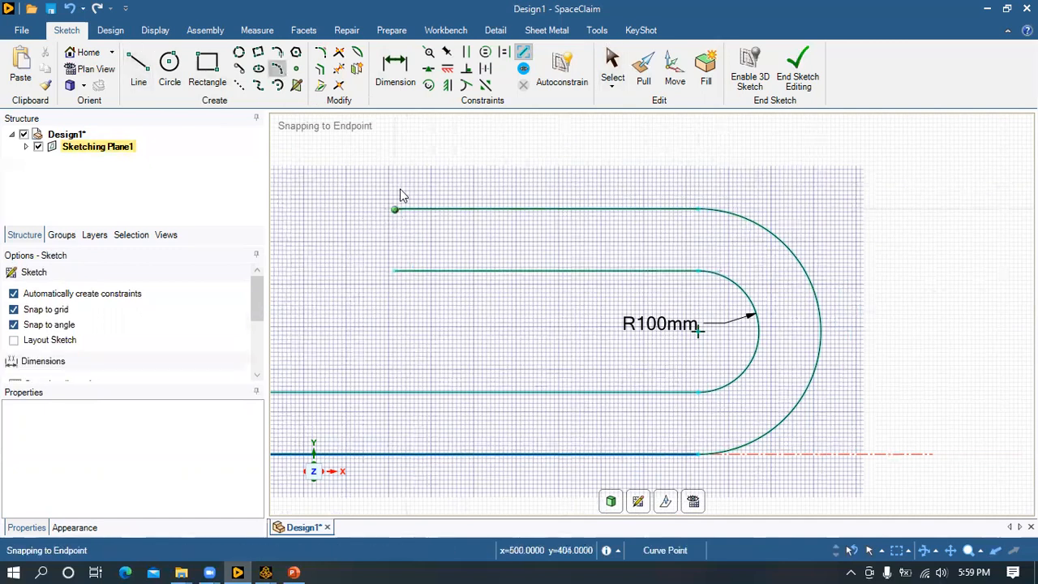
{"action": "middle_click_drag", "start_coordinate": [408, 173], "coordinate": [430, 300], "text": "shift"}
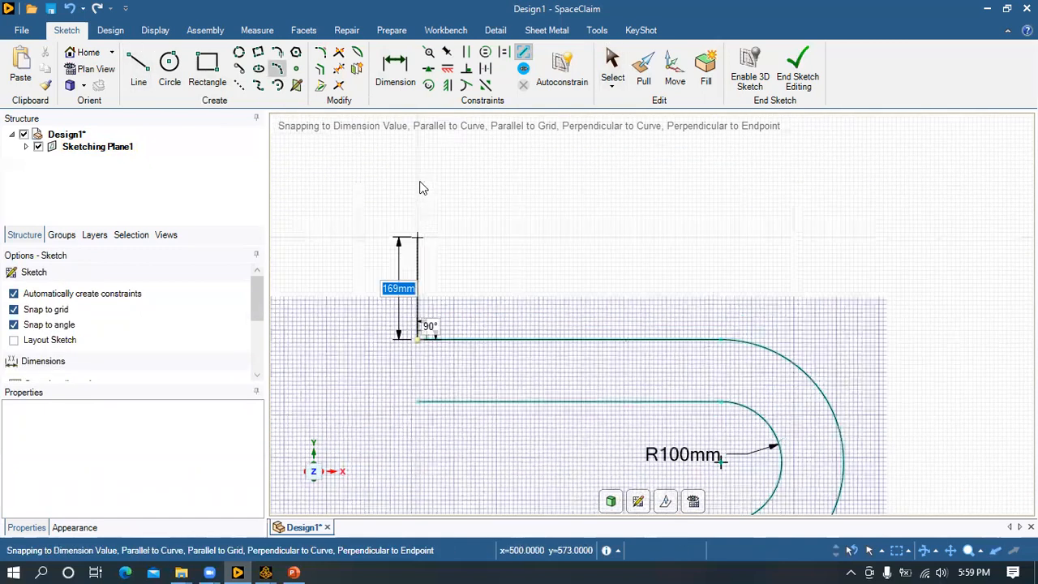
{"action": "type", "text": "100"}
{"action": "key", "text": "Return"}
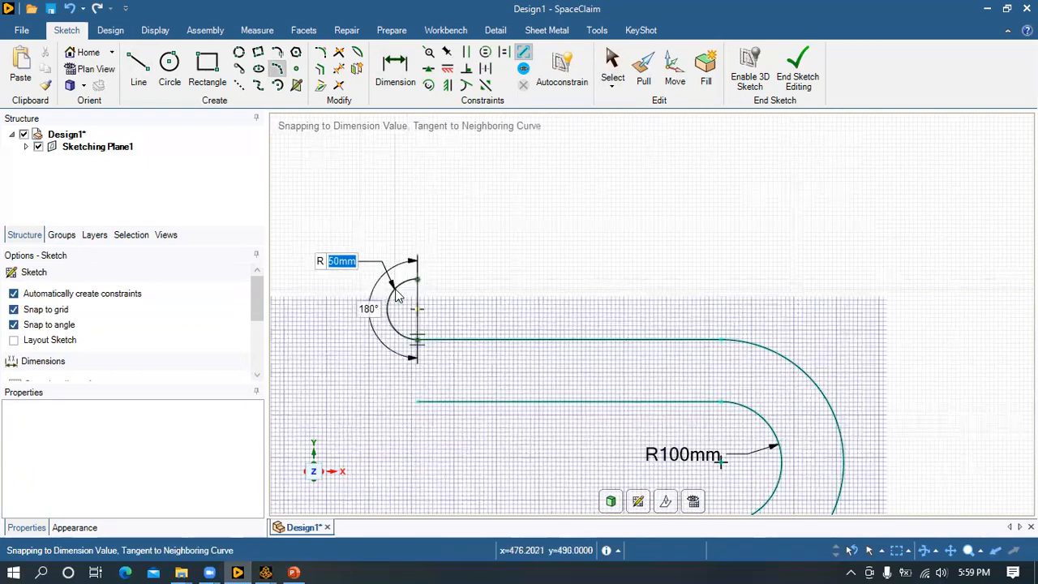
{"action": "left_click", "coordinate": [418, 280]}
{"action": "key", "text": "Escape"}
{"action": "scroll", "coordinate": [507, 376], "scroll_direction": "down", "scroll_amount": 1}
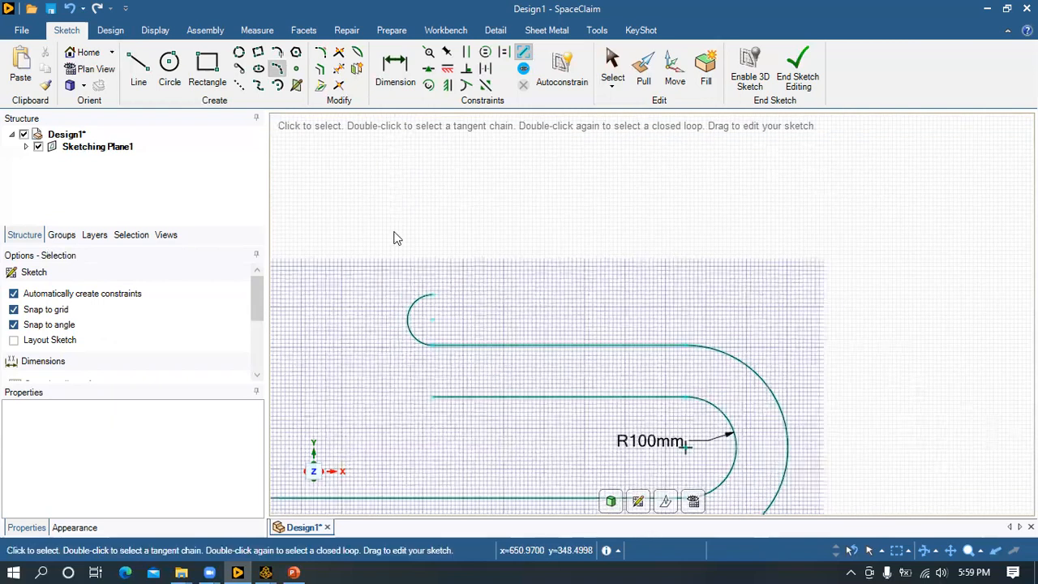
- Sketch an outer semicircular arc upward from the lower parallel line's free end and make it concentric with the 50 mm arc
{"action": "left_click", "coordinate": [278, 73]}
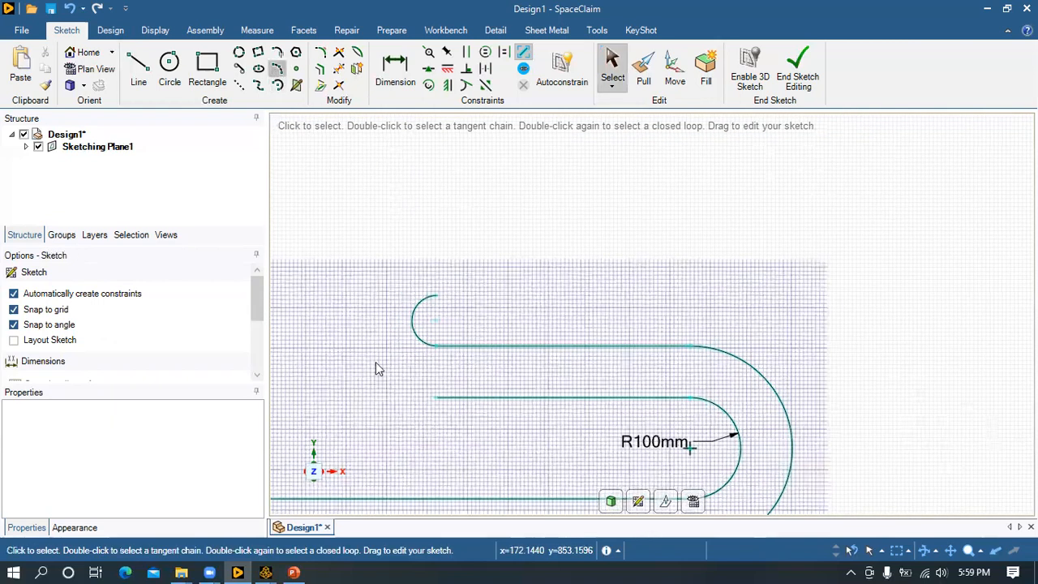
{"action": "left_click", "coordinate": [437, 400]}
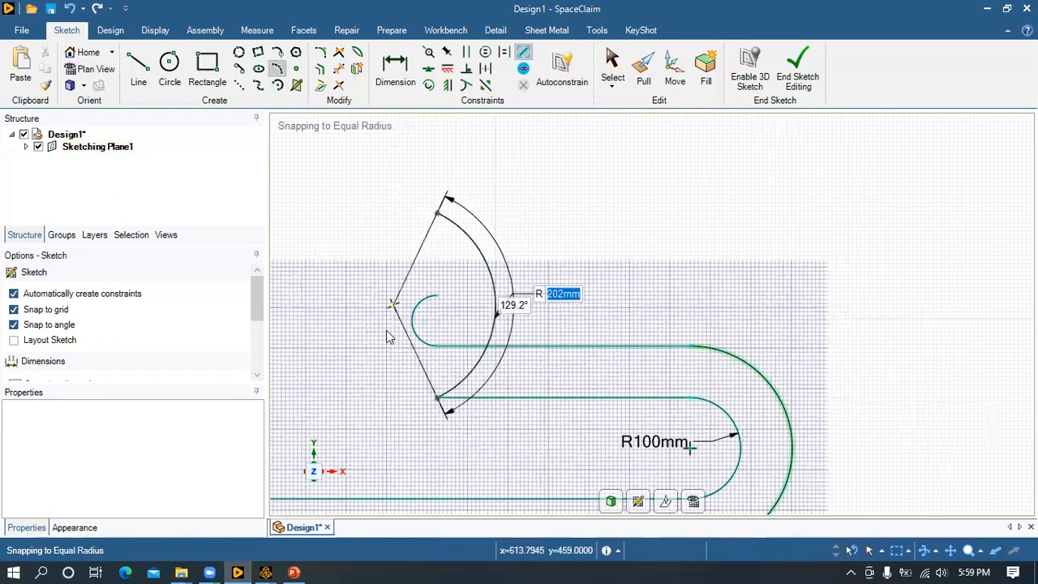
{"action": "left_click", "coordinate": [469, 330]}
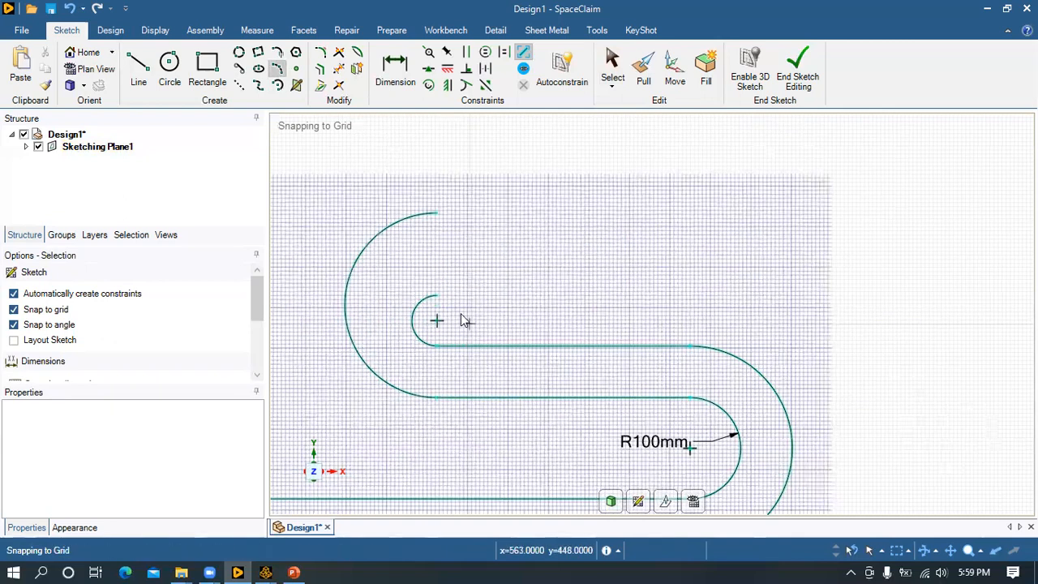
{"action": "key", "text": "Escape"}
{"action": "scroll", "coordinate": [445, 318], "scroll_direction": "up", "scroll_amount": 2}
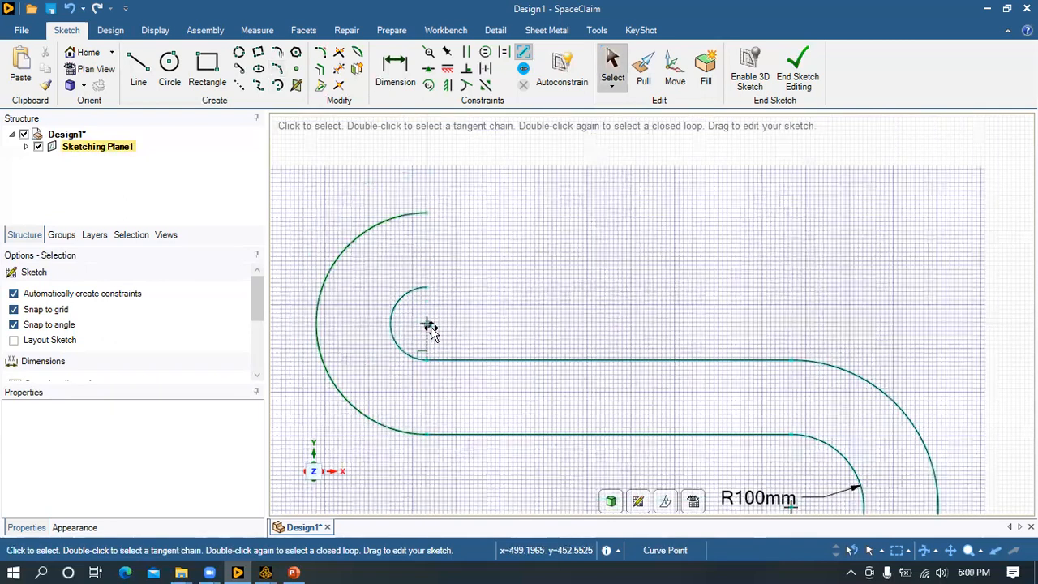
{"action": "scroll", "coordinate": [494, 335], "scroll_direction": "down", "scroll_amount": 2}
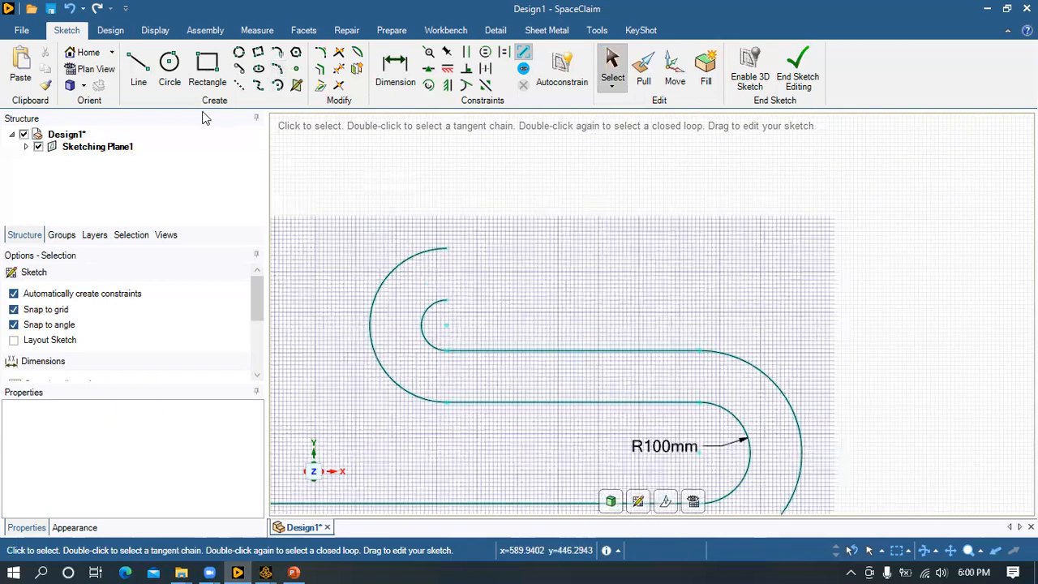
- Sketch a 1000 mm horizontal line from the outer arc's upper end in the positive X direction
{"action": "key", "text": "l"}
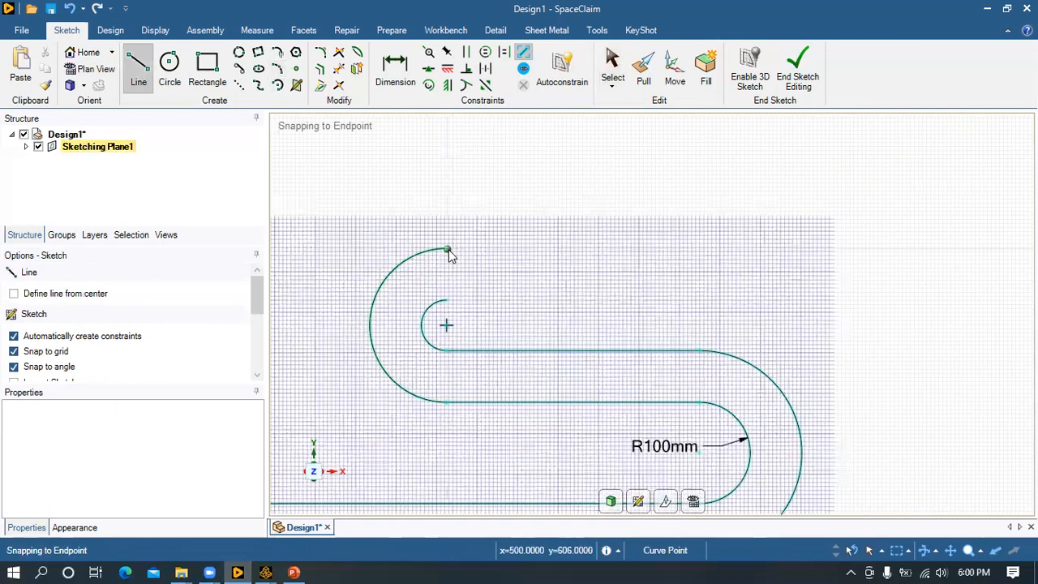
{"action": "left_click", "coordinate": [448, 249]}
{"action": "type", "text": "1000"}
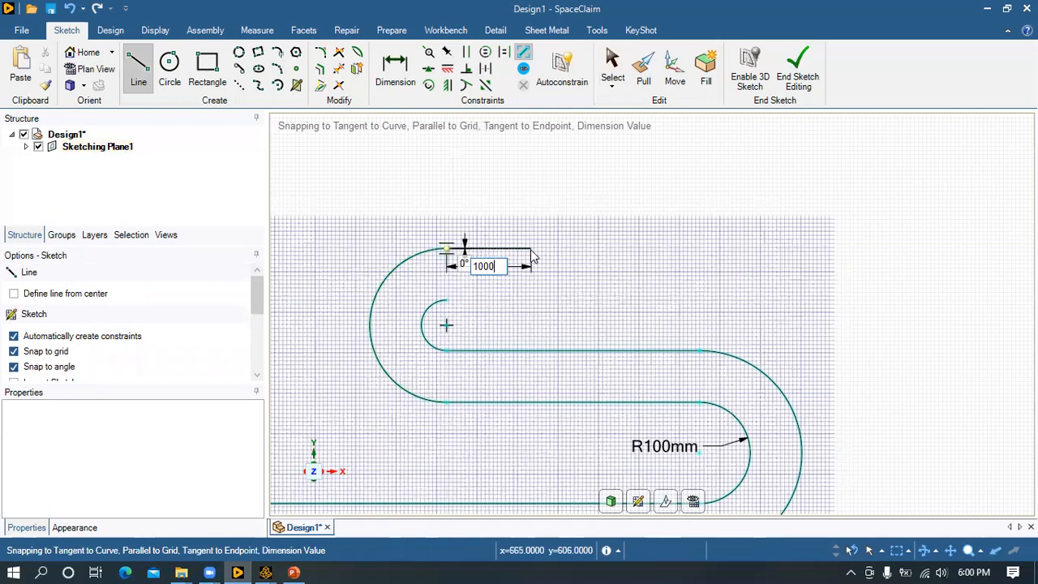
{"action": "key", "text": "Return"}
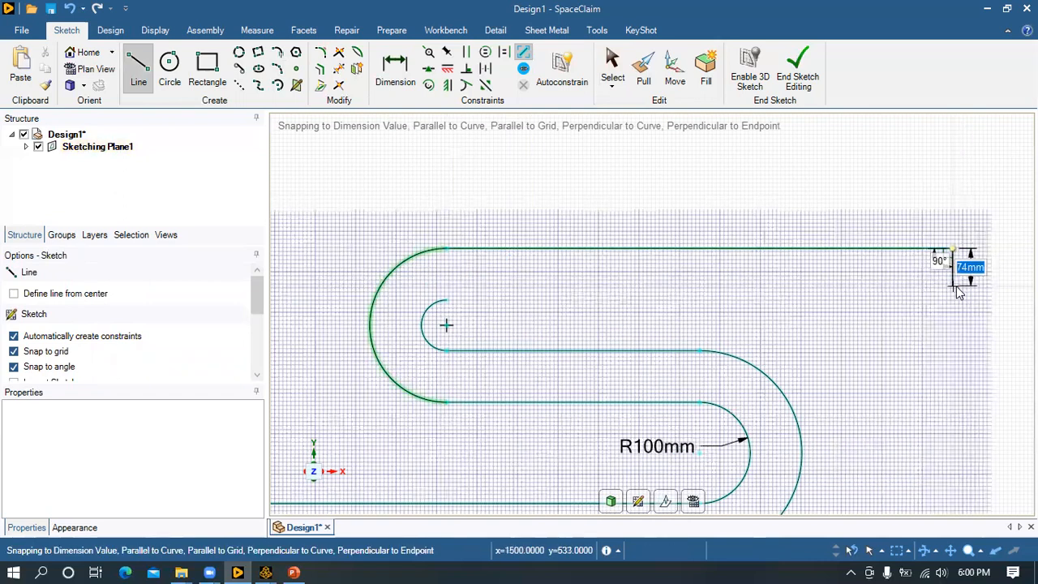
- Close the profile with a 100 mm vertical line down from the 1000 mm line's end and a line back to the inner arc's upper end
{"action": "type", "text": "100"}
{"action": "key", "text": "Return"}
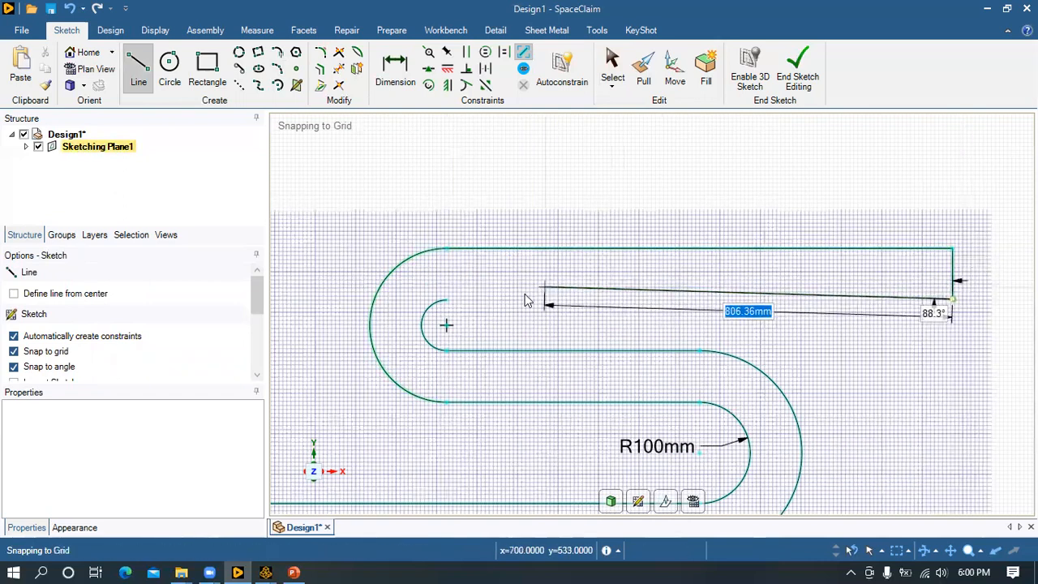
{"action": "left_click", "coordinate": [446, 300]}
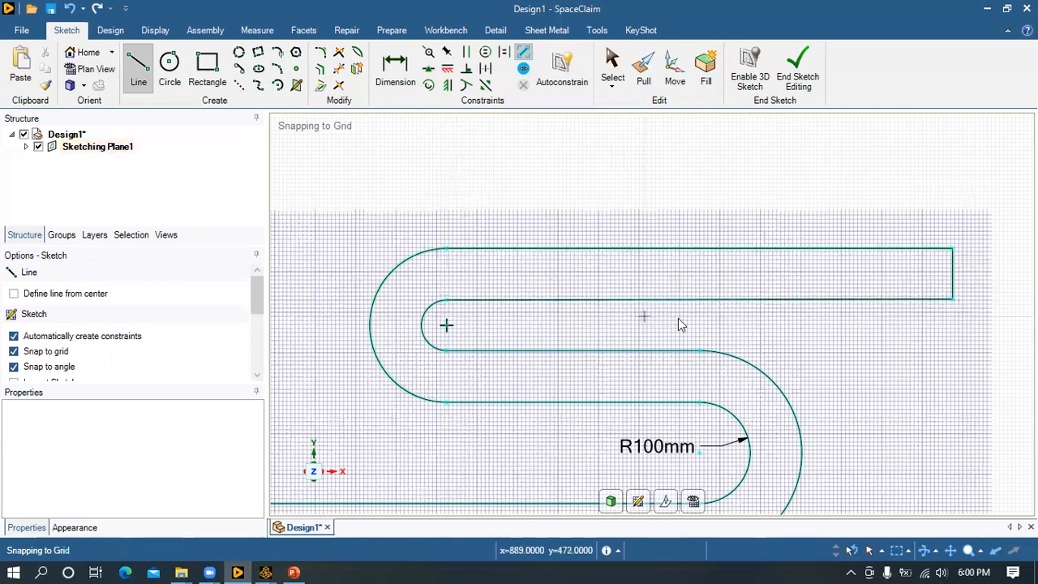
- Make the short vertical end line perpendicular to the closing line and finish the sketch as a surface
{"action": "key", "text": "s"}
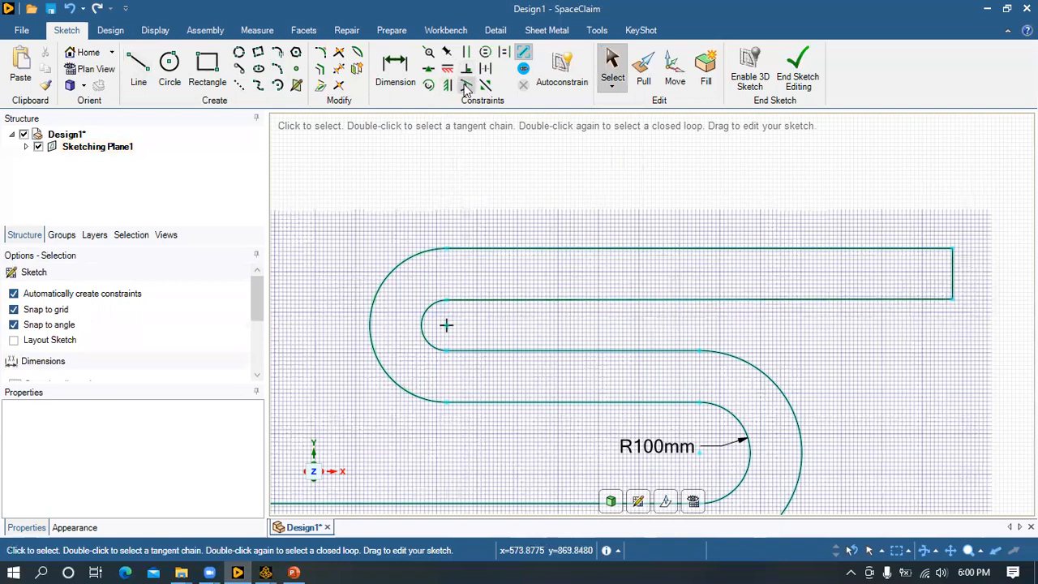
{"action": "left_click", "coordinate": [466, 70]}
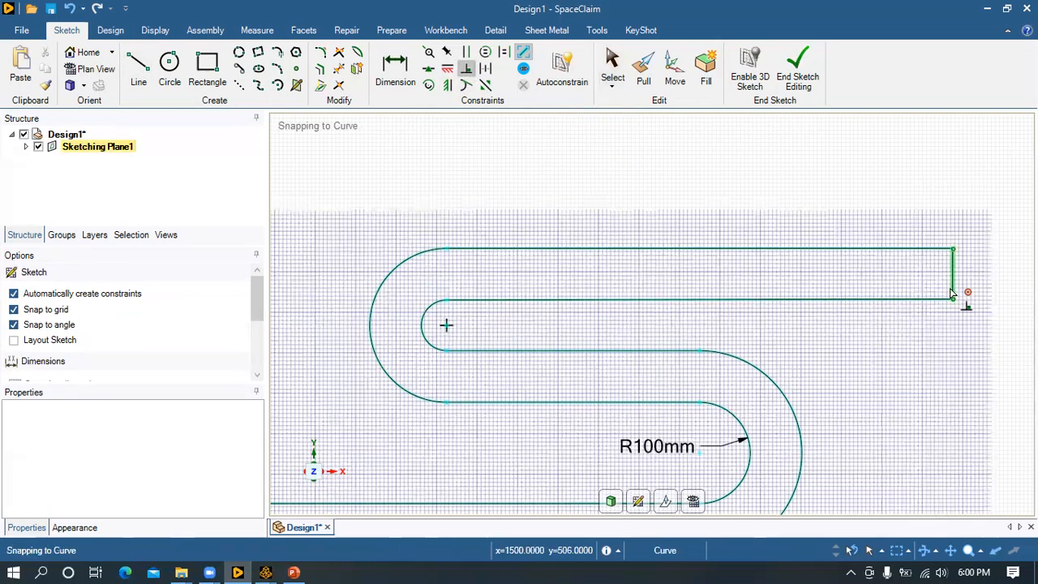
{"action": "left_click", "coordinate": [932, 306]}
{"action": "key", "text": "Escape"}
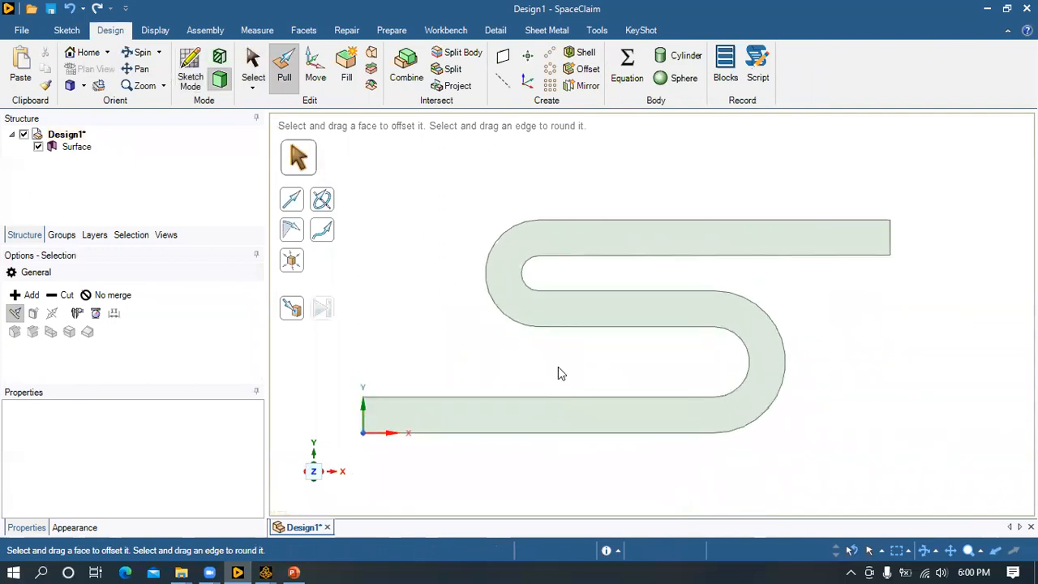
- Examine the finished S-shaped surface, including its bend edges and the length of the end edge at the origin
{"action": "key", "text": "s"}
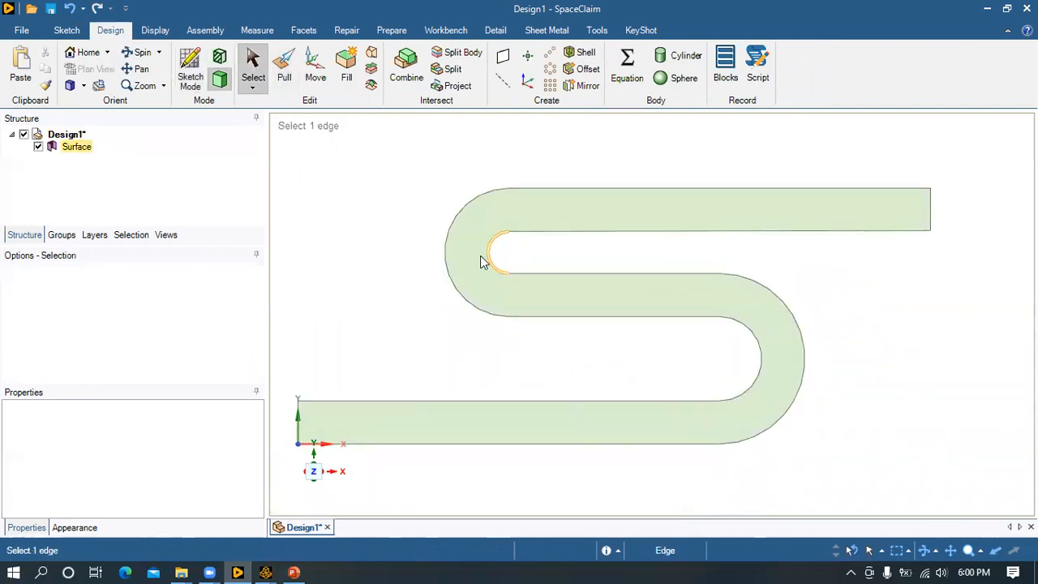
{"action": "left_click", "coordinate": [458, 221]}
{"action": "left_click", "coordinate": [509, 260]}
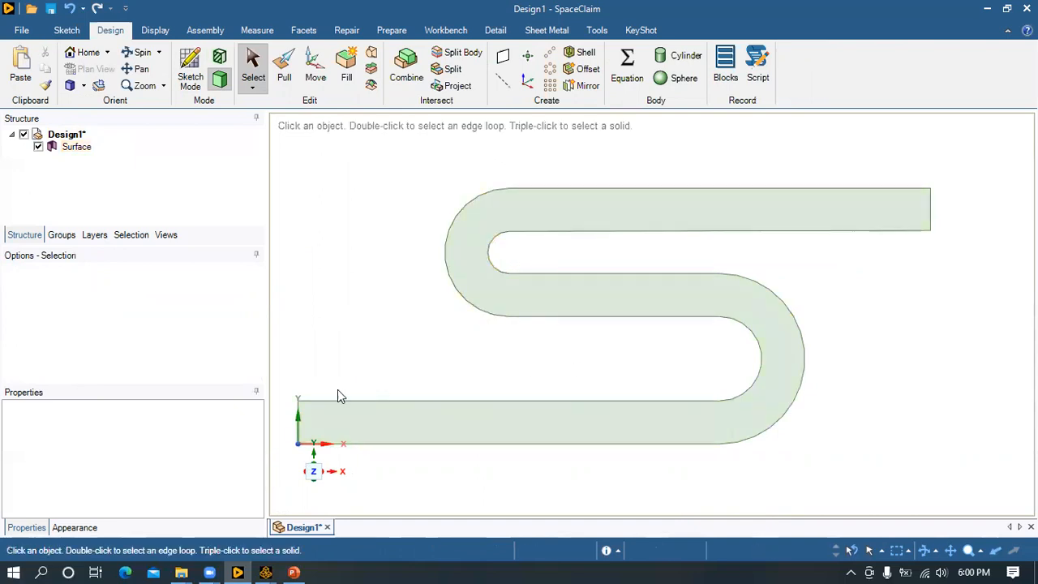
{"action": "scroll", "coordinate": [297, 418], "scroll_direction": "up", "scroll_amount": 2}
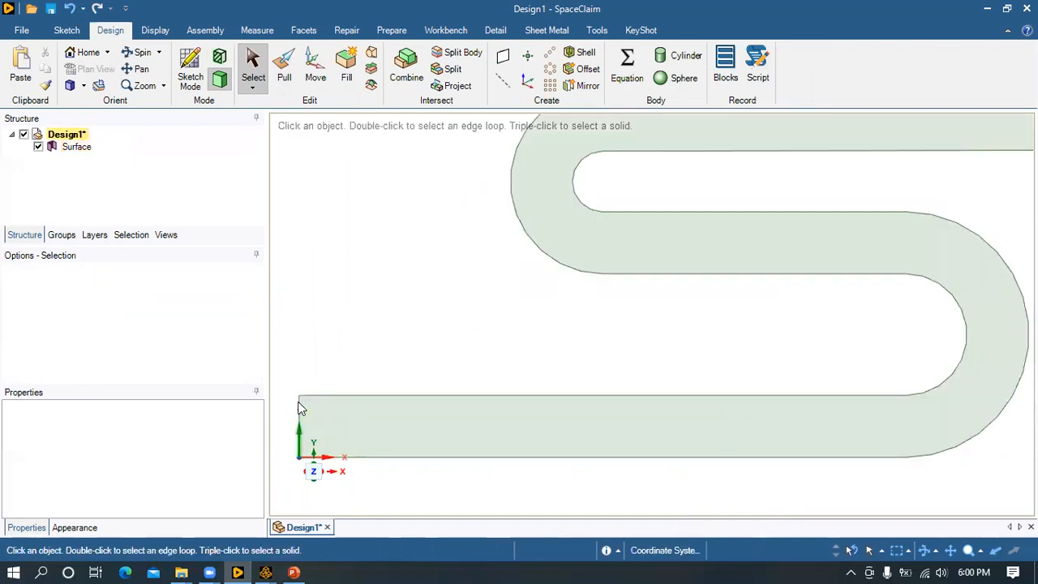
{"action": "left_click", "coordinate": [298, 420]}
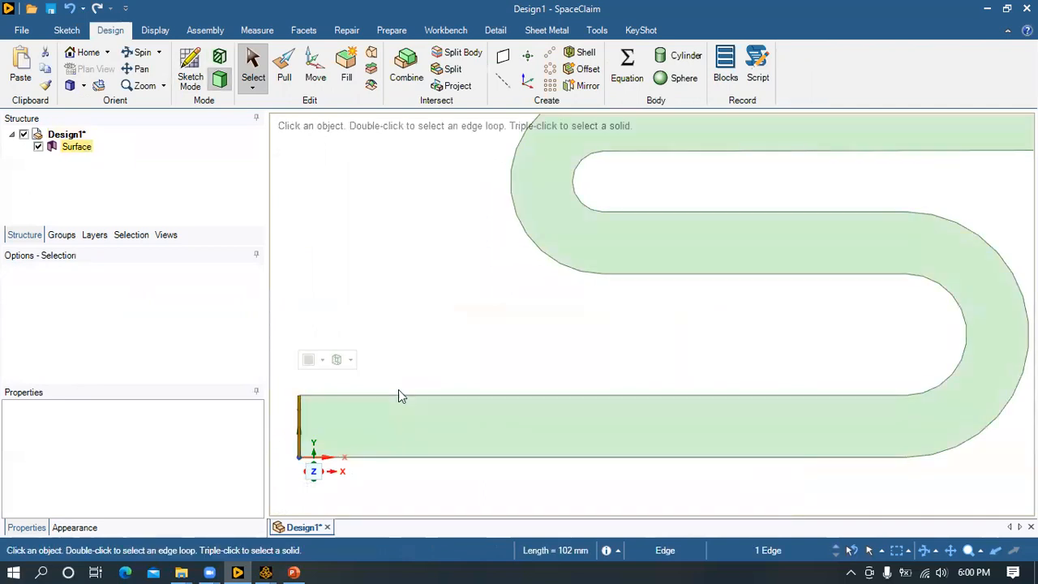
{"action": "left_click", "coordinate": [681, 331]}
{"action": "scroll", "coordinate": [868, 328], "scroll_direction": "down", "scroll_amount": 1}
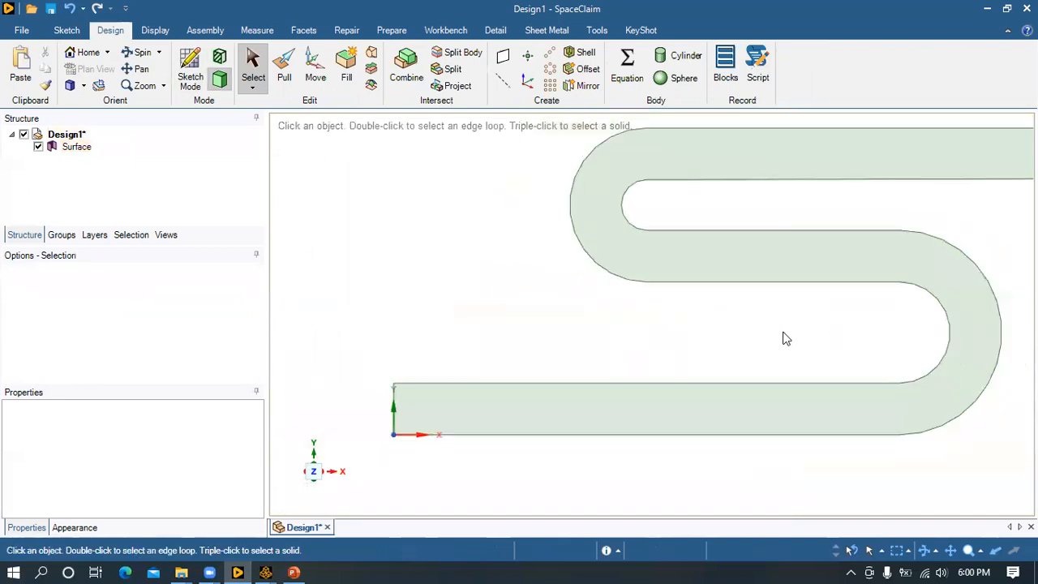
{"action": "scroll", "coordinate": [746, 320], "scroll_direction": "down", "scroll_amount": 2}
{"action": "scroll", "coordinate": [746, 316], "scroll_direction": "up", "scroll_amount": 1}
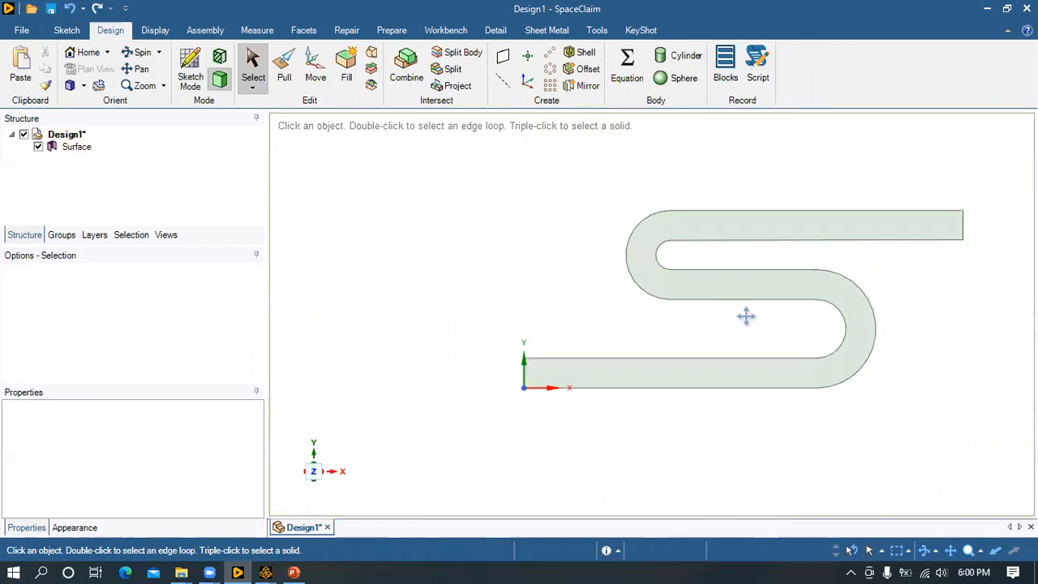
{"action": "scroll", "coordinate": [591, 350], "scroll_direction": "up", "scroll_amount": 1}
{"action": "scroll", "coordinate": [592, 363], "scroll_direction": "up", "scroll_amount": 1}
{"action": "scroll", "coordinate": [591, 364], "scroll_direction": "down", "scroll_amount": 1}
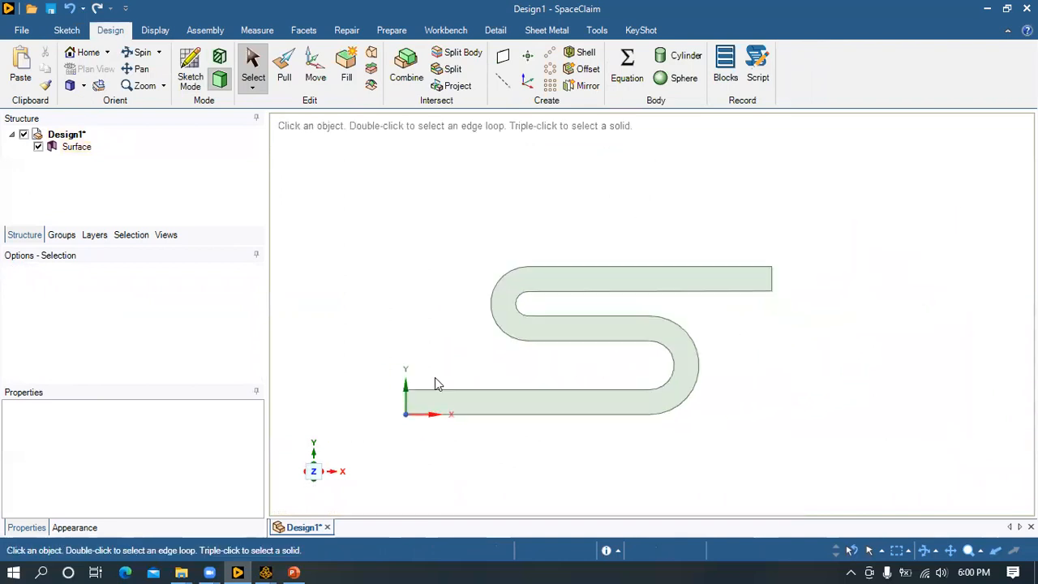
{"action": "left_click", "coordinate": [422, 396]}
{"action": "left_click", "coordinate": [569, 332]}
{"action": "left_click", "coordinate": [547, 376]}
{"action": "left_click", "coordinate": [698, 376]}
{"action": "scroll", "coordinate": [696, 375], "scroll_direction": "up", "scroll_amount": 1}
{"action": "left_click", "coordinate": [477, 357]}
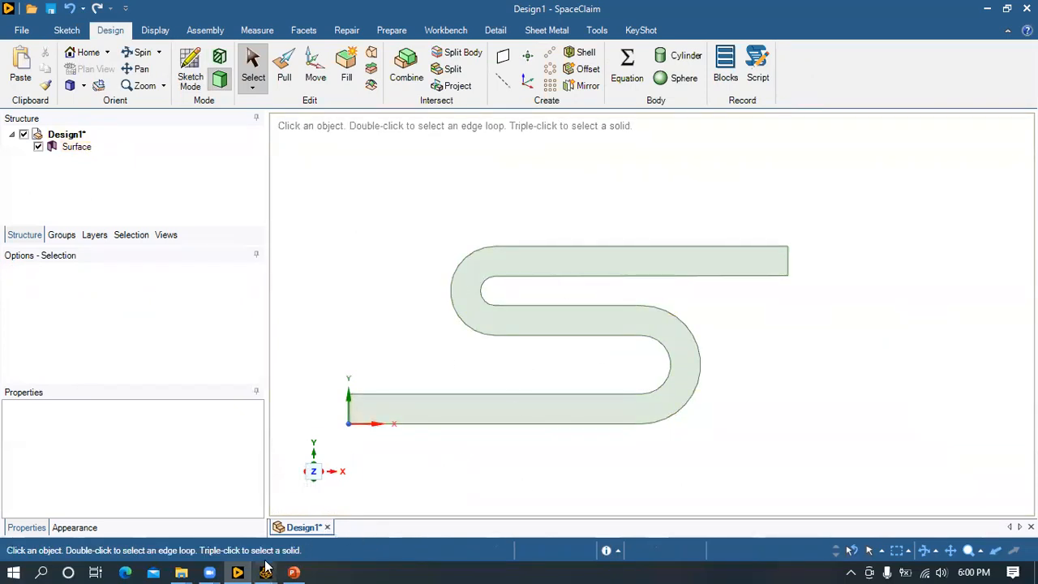
- Switch to the unsaved Workbench project and add a second, standalone Fluid Flow (Fluent) system beside the existing one
{"action": "mouse_move", "coordinate": [266, 565]}
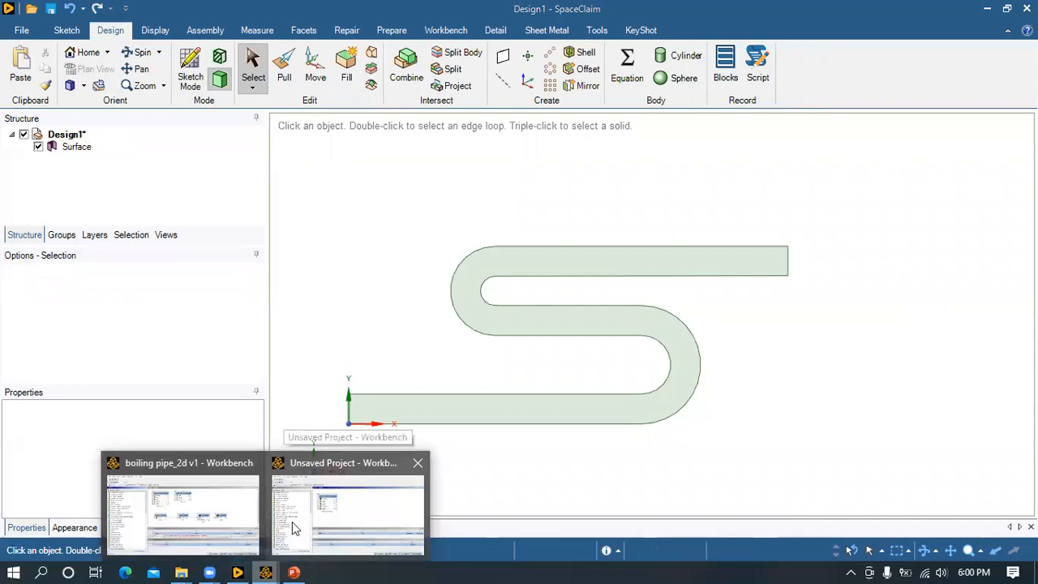
{"action": "left_click", "coordinate": [349, 518]}
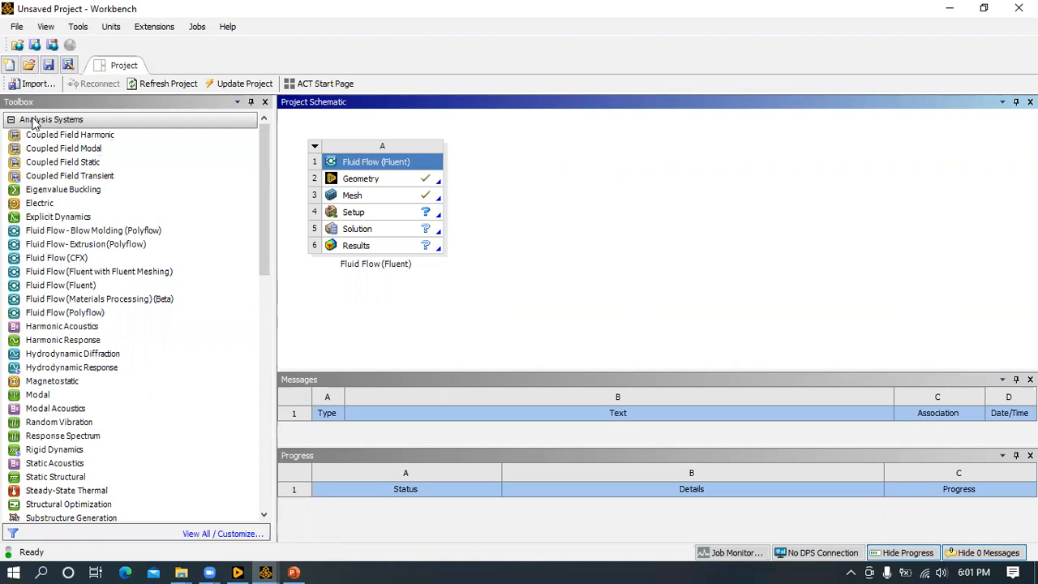
{"action": "left_click", "coordinate": [57, 286]}
{"action": "left_click_drag", "start_coordinate": [44, 288], "coordinate": [540, 186]}
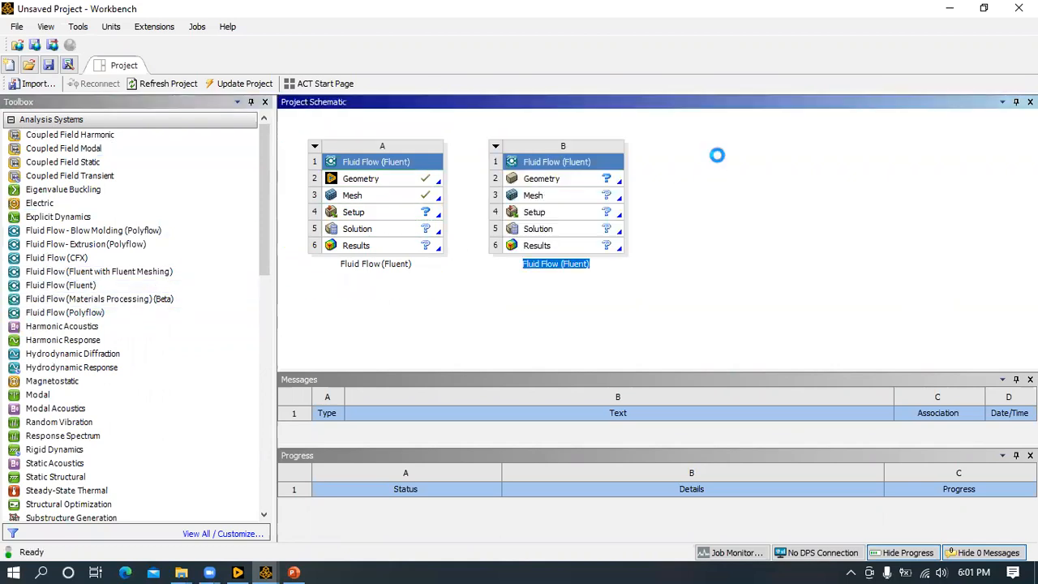
- Import the file boiling S pipe.scdoc as the geometry of Fluid Flow (Fluent) system B
{"action": "left_click", "coordinate": [577, 180]}
{"action": "right_click", "coordinate": [577, 181]}
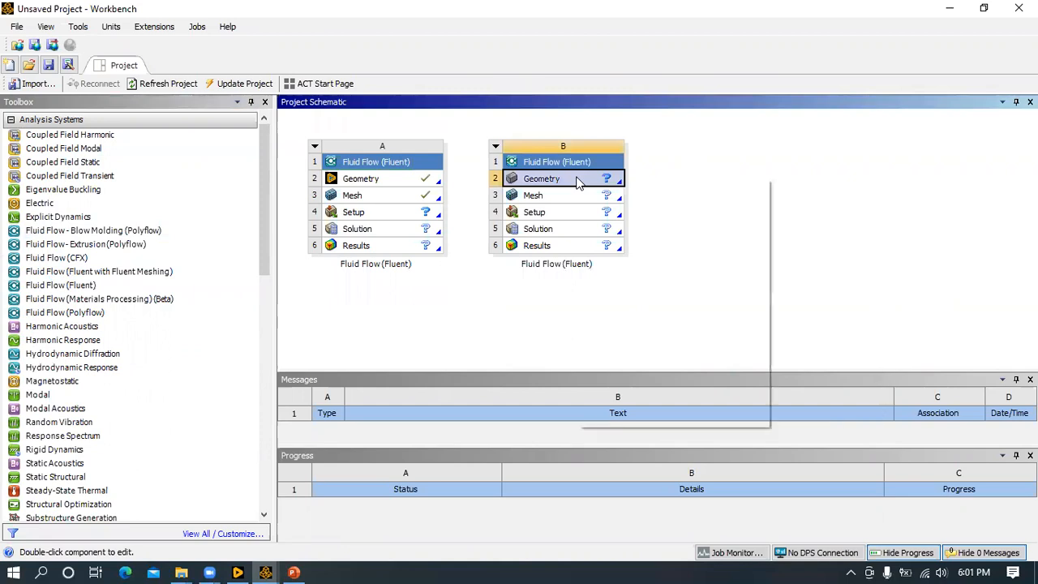
{"action": "mouse_move", "coordinate": [613, 222]}
{"action": "left_click", "coordinate": [791, 222]}
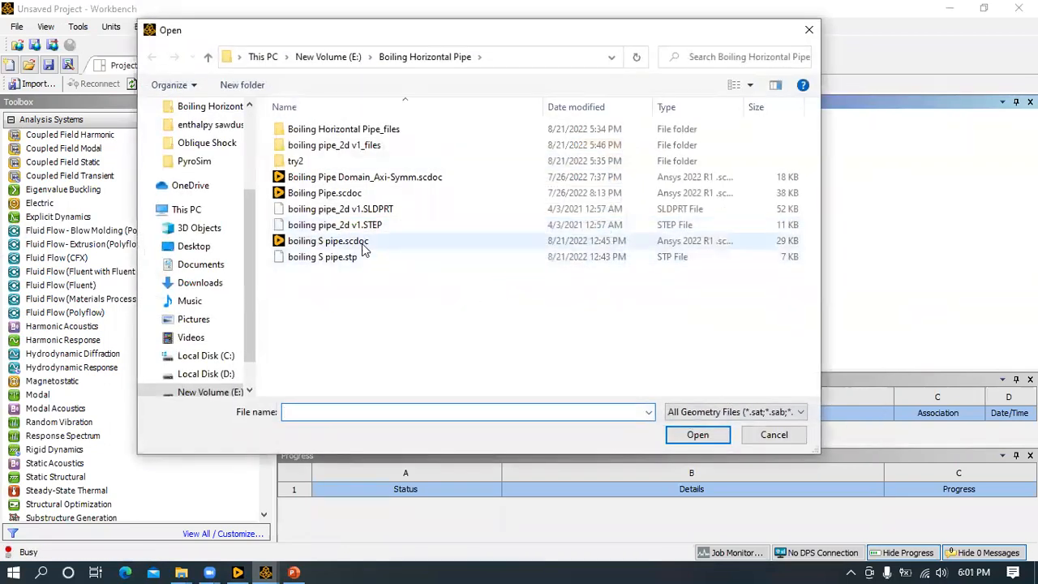
{"action": "left_click", "coordinate": [328, 241]}
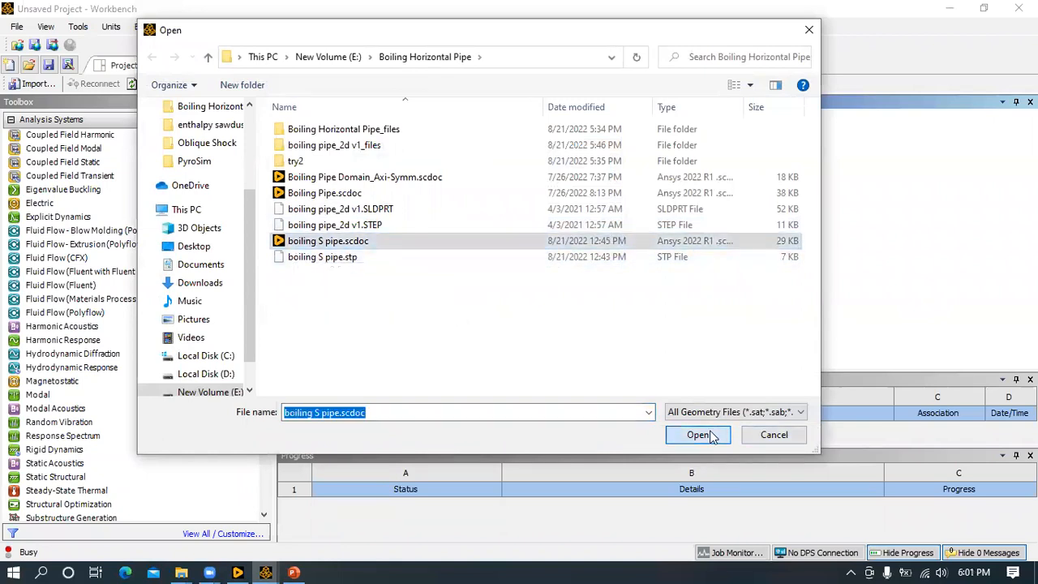
{"action": "left_click", "coordinate": [697, 435]}
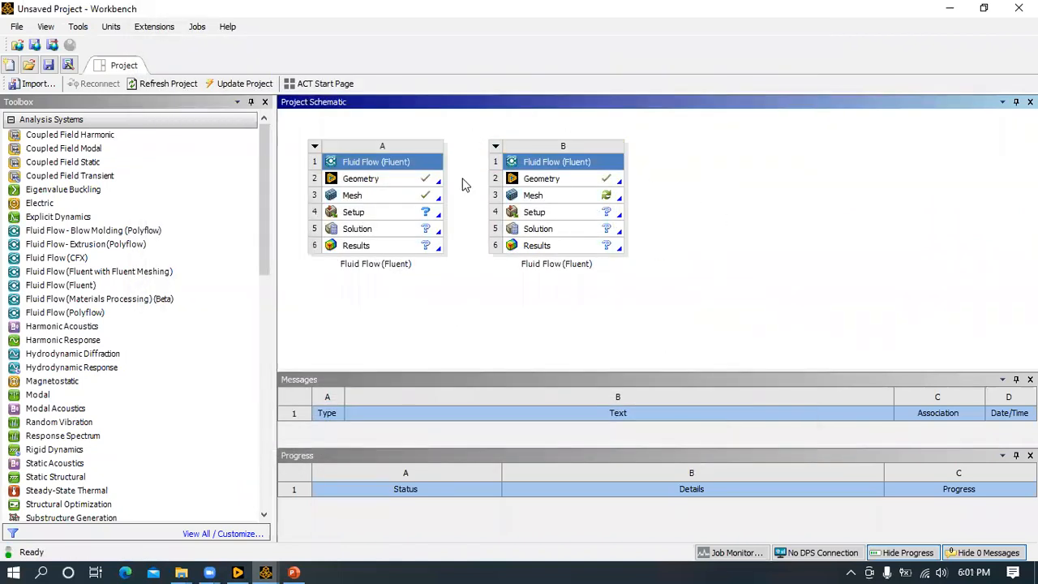
- Open system B's mesh in Ansys Meshing and review the model's named selections
{"action": "double_click", "coordinate": [544, 199]}
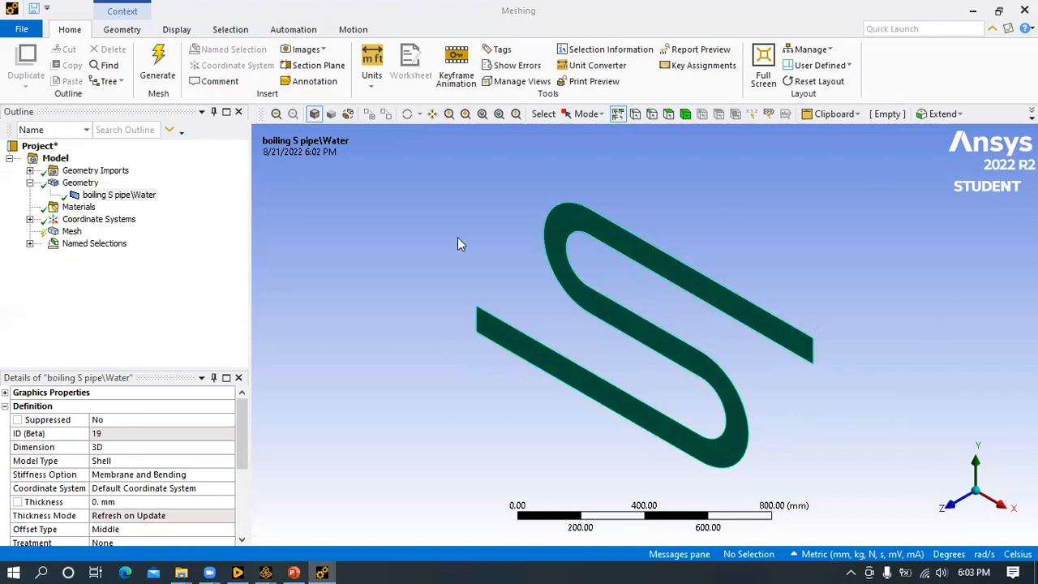
{"action": "left_click", "coordinate": [30, 243]}
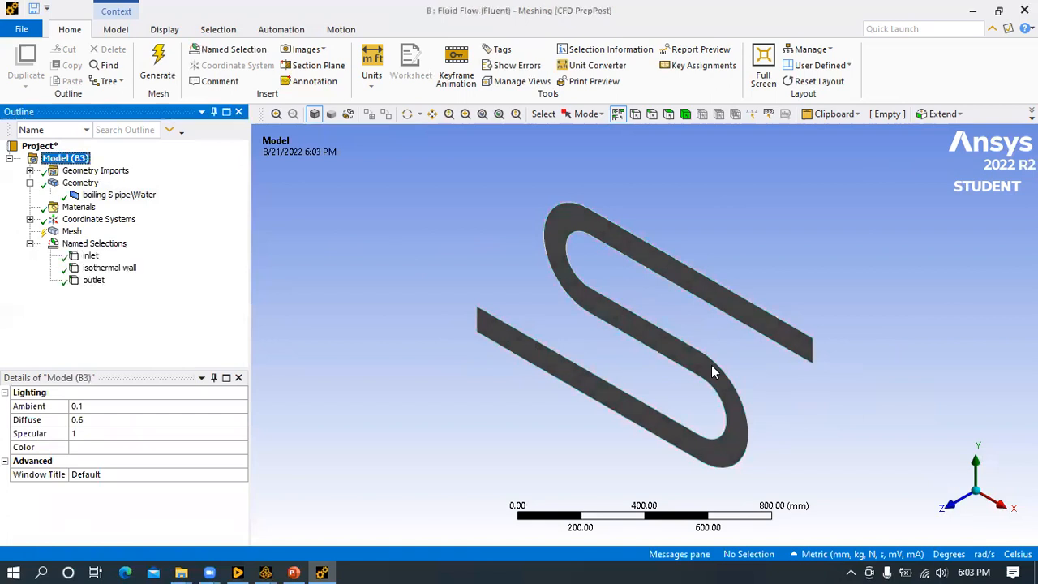
{"action": "left_click", "coordinate": [30, 243]}
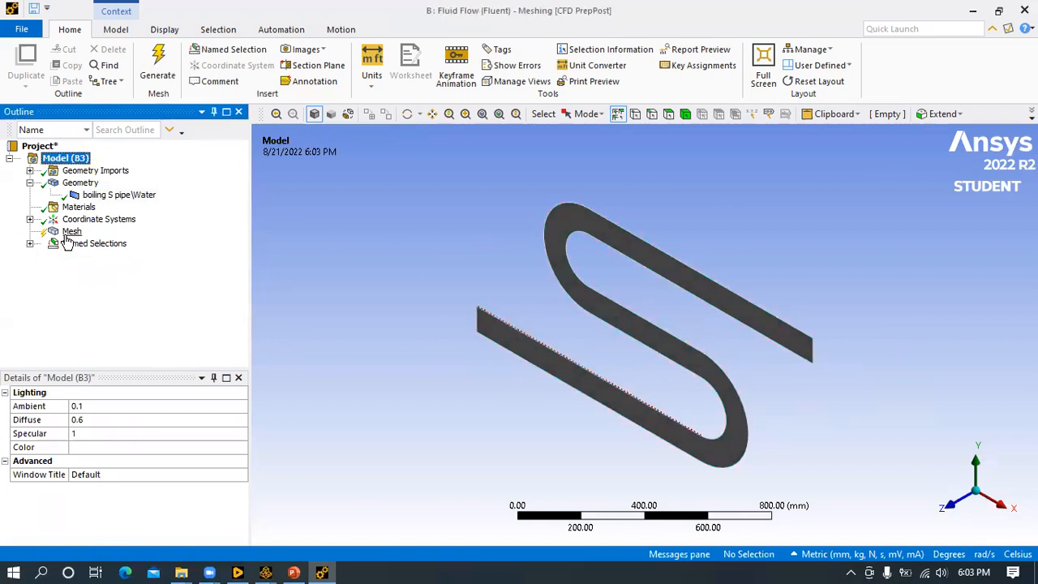
- Delete the imported named selections inlet, isothermal wall and outlet from the model
{"action": "left_click", "coordinate": [30, 244]}
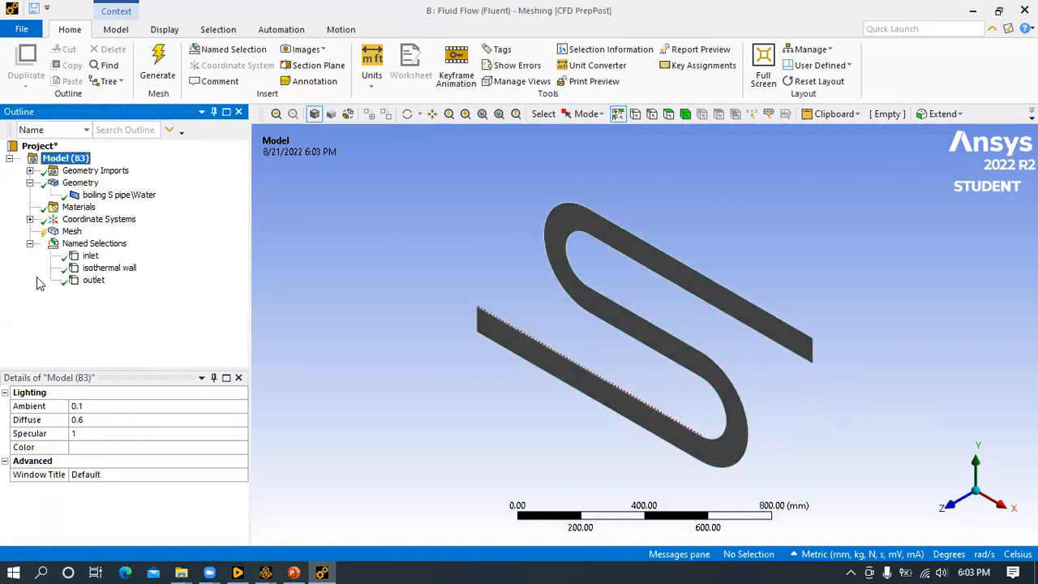
{"action": "left_click", "coordinate": [955, 509]}
{"action": "left_click", "coordinate": [90, 256]}
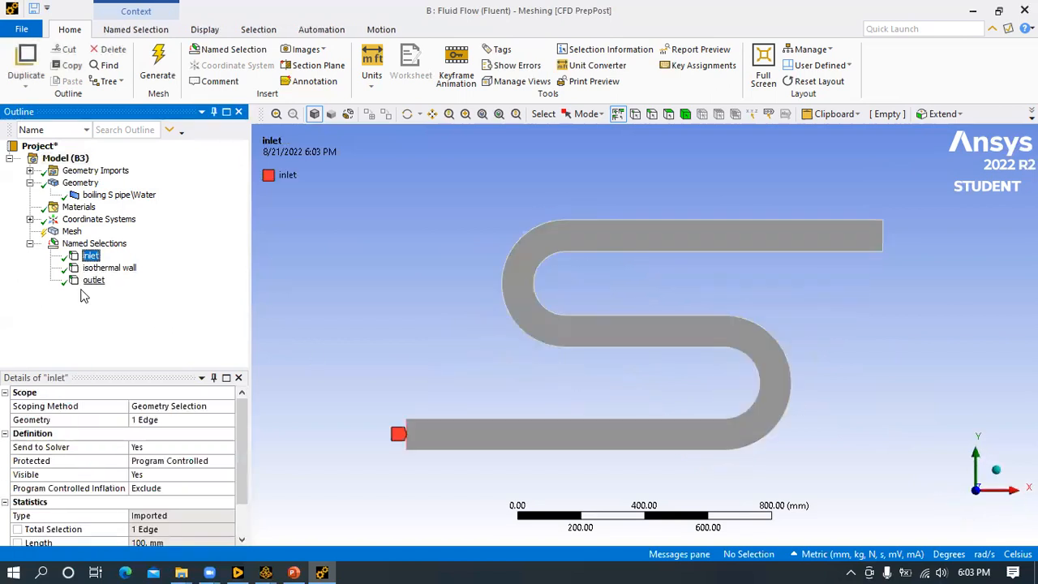
{"action": "left_click", "coordinate": [93, 280], "text": "shift"}
{"action": "right_click", "coordinate": [99, 281]}
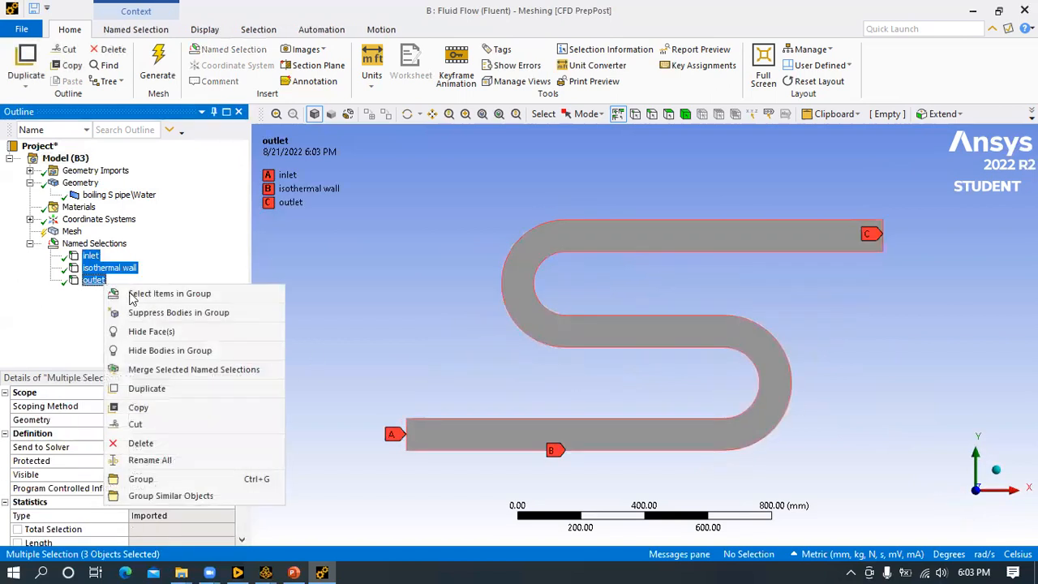
{"action": "left_click", "coordinate": [581, 316]}
{"action": "left_click", "coordinate": [530, 341]}
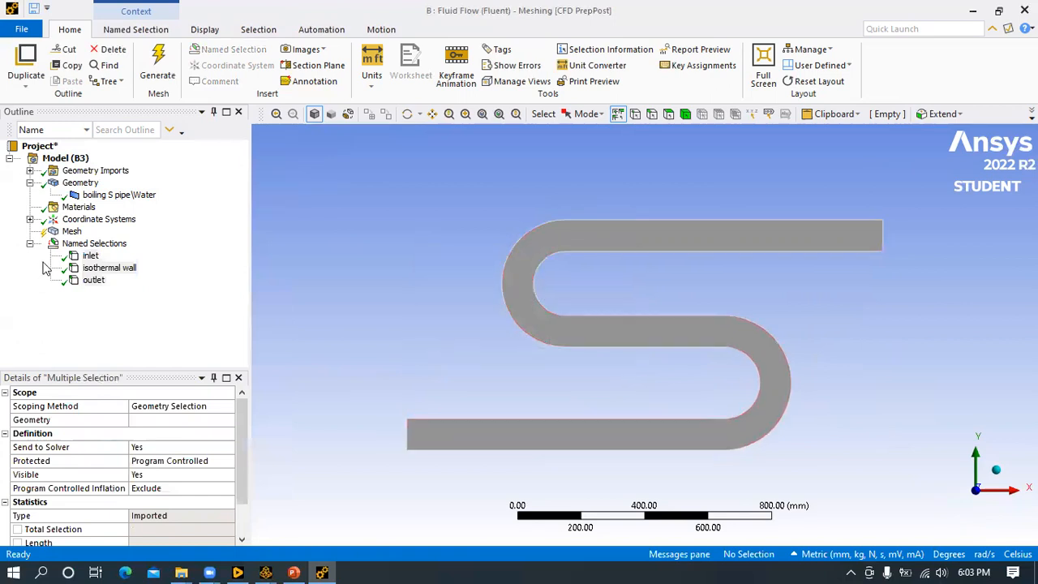
{"action": "left_click", "coordinate": [89, 245]}
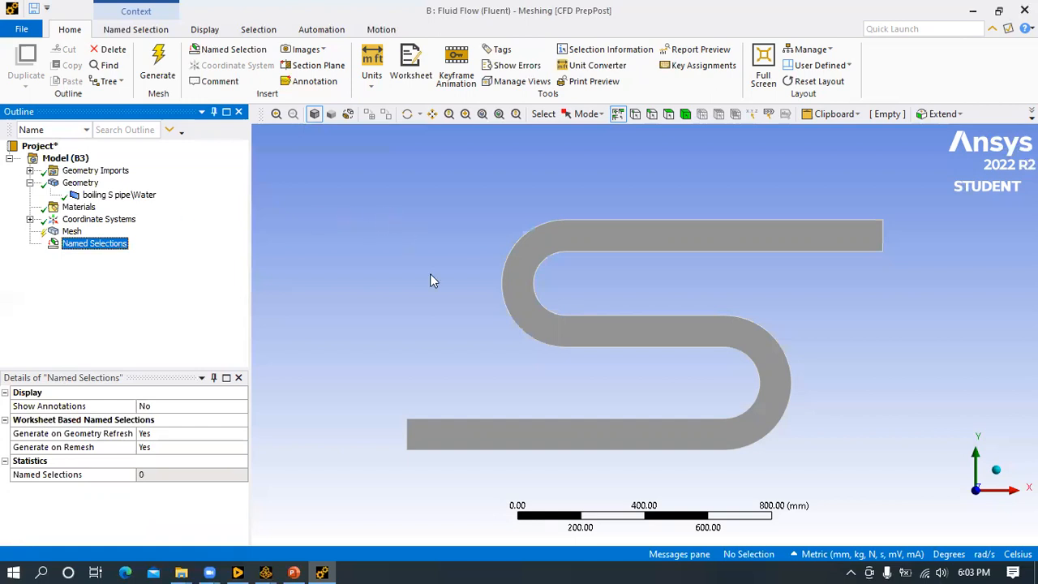
- Switch to the PowerPoint presentation, review the boundary labels on the Problem Statement slide, and return to Ansys Meshing
{"action": "left_click", "coordinate": [293, 573]}
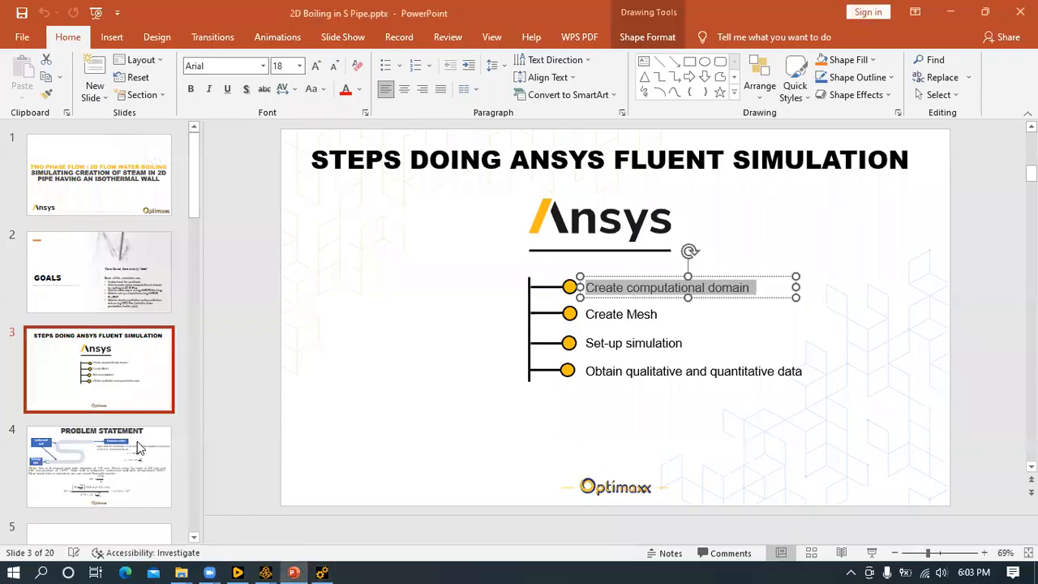
{"action": "scroll", "coordinate": [138, 447], "scroll_direction": "down", "scroll_amount": 1}
{"action": "left_click", "coordinate": [100, 365]}
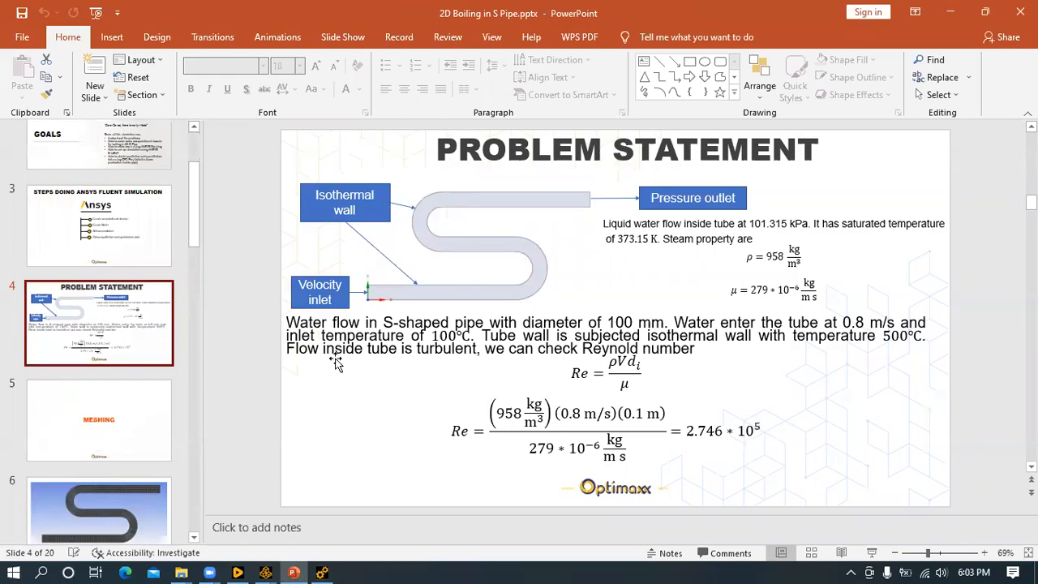
{"action": "left_click", "coordinate": [322, 572]}
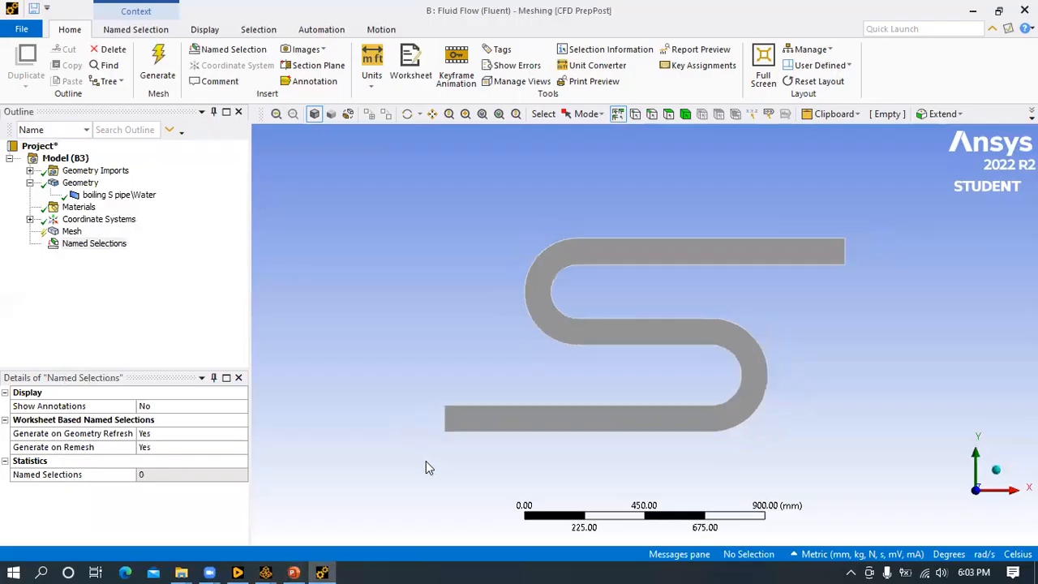
- Create a named selection called inlet on the open end edge of the pipe's lower straight section
{"action": "scroll", "coordinate": [426, 461], "scroll_direction": "up", "scroll_amount": 4}
{"action": "middle_click_drag", "start_coordinate": [423, 413], "coordinate": [509, 276], "text": "ctrl"}
{"action": "scroll", "coordinate": [514, 280], "scroll_direction": "up", "scroll_amount": 2}
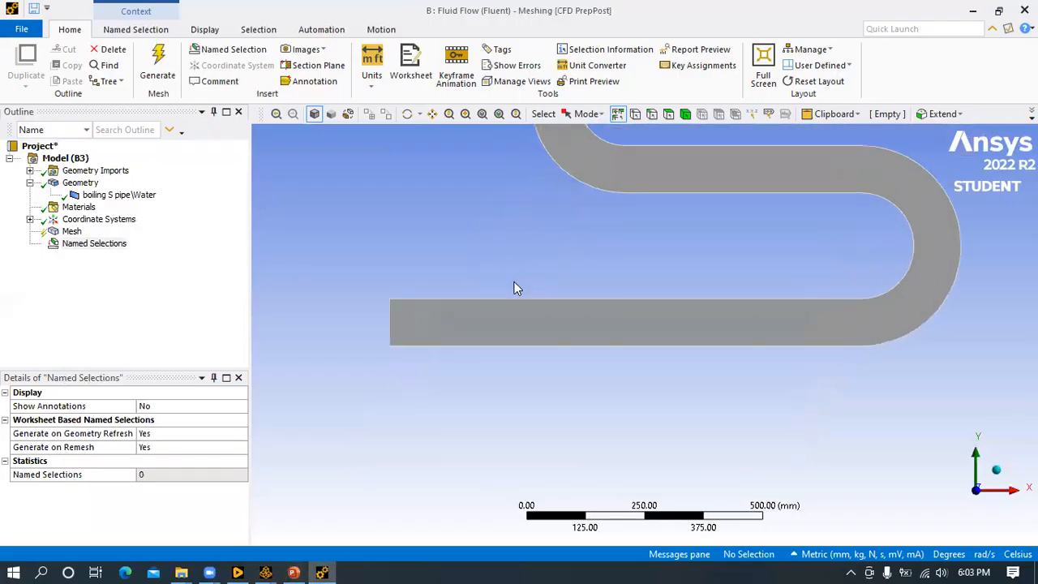
{"action": "scroll", "coordinate": [451, 311], "scroll_direction": "up", "scroll_amount": 1}
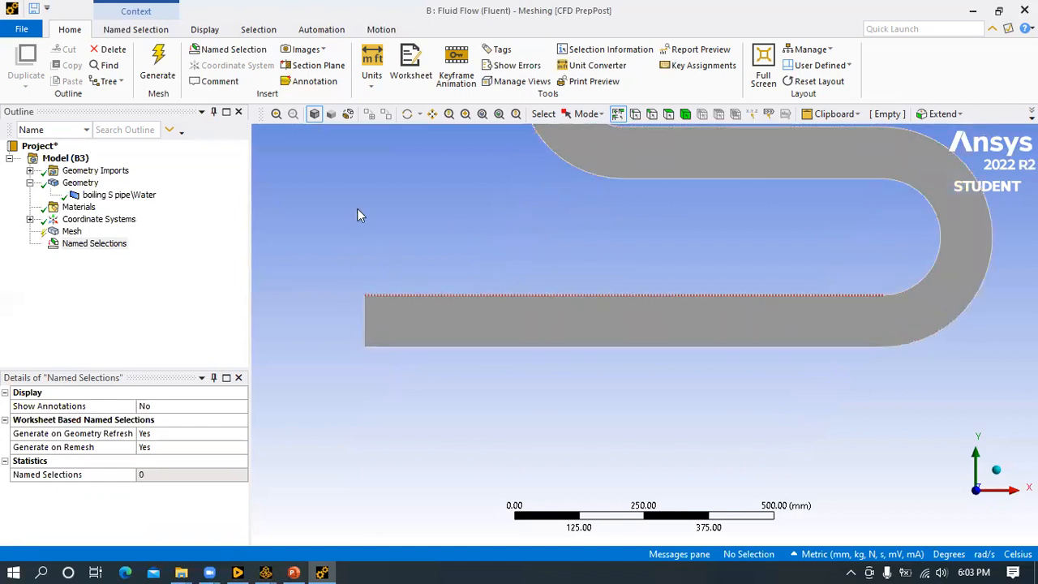
{"action": "left_click", "coordinate": [652, 115]}
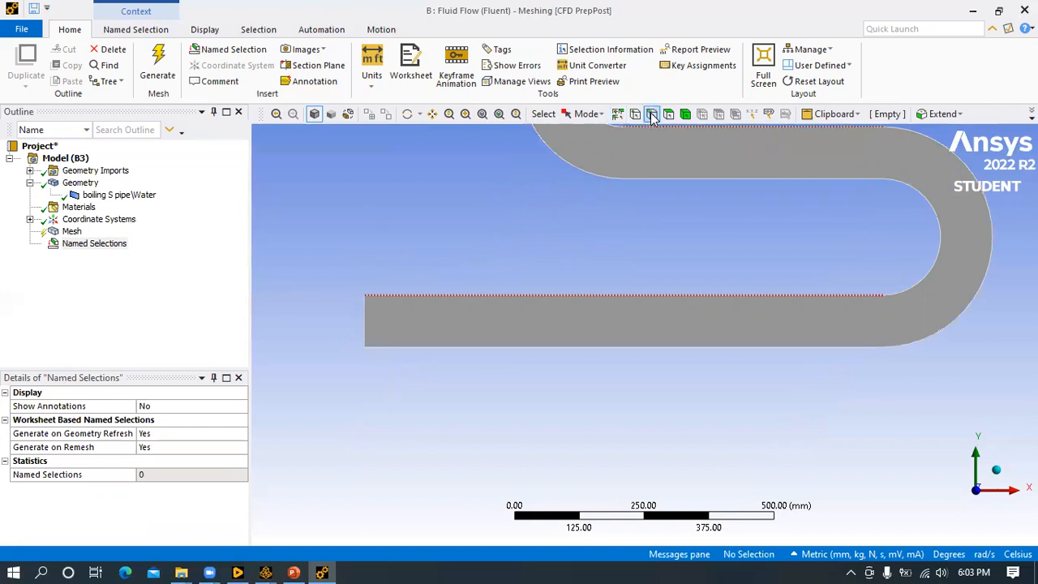
{"action": "left_click", "coordinate": [364, 318]}
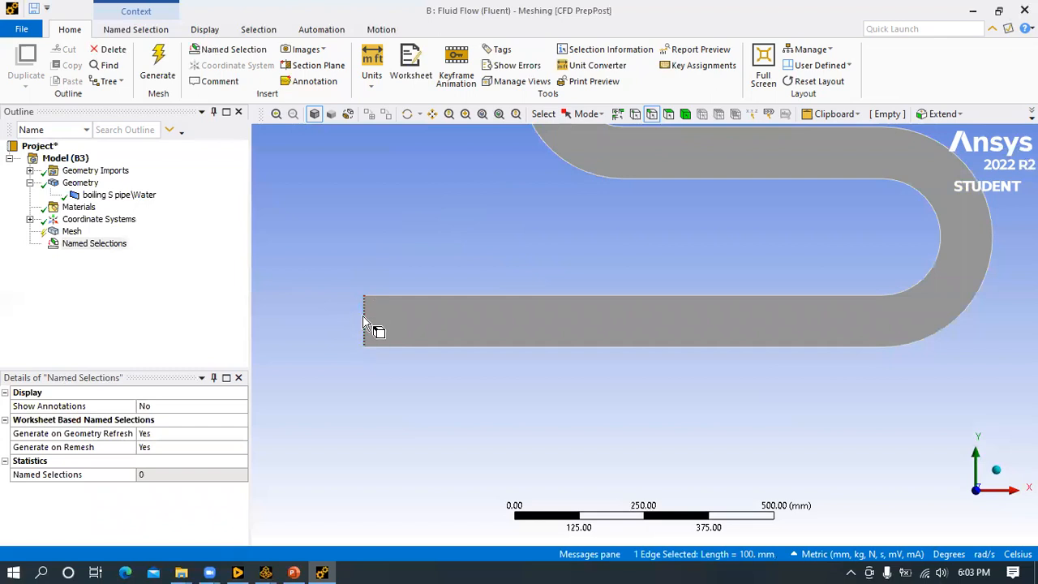
{"action": "right_click", "coordinate": [343, 321]}
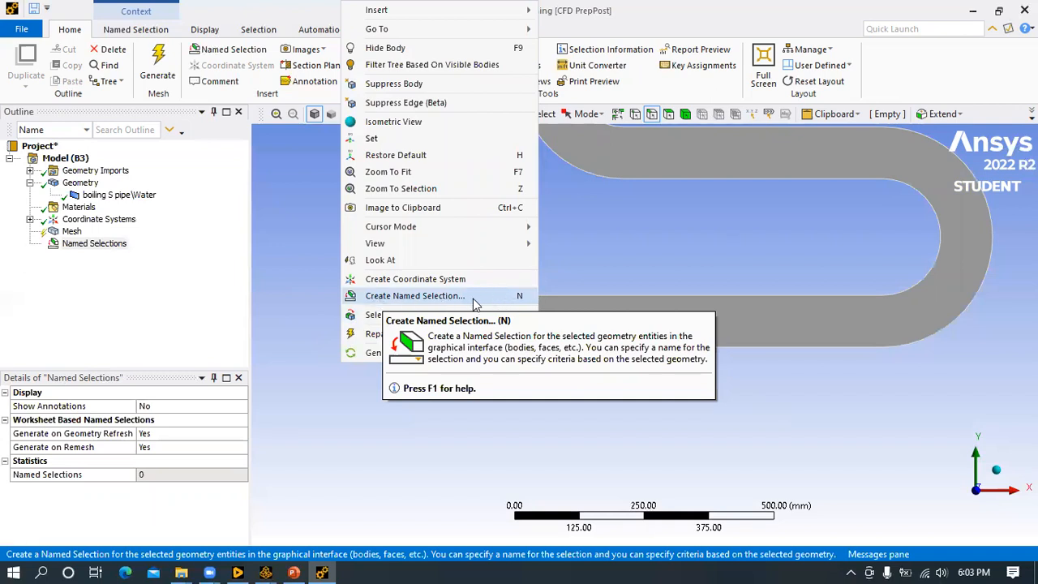
{"action": "left_click", "coordinate": [444, 297]}
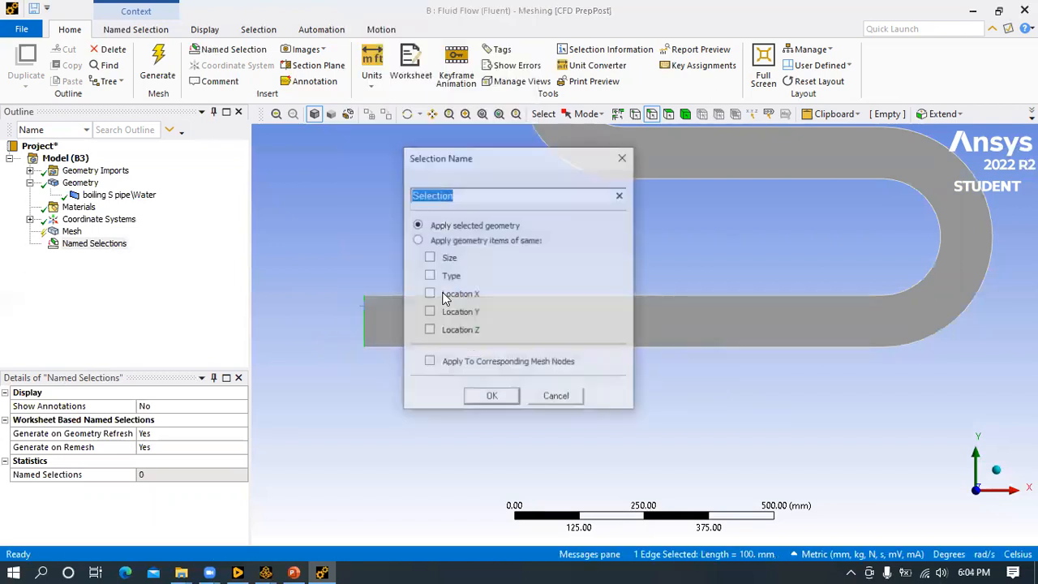
{"action": "type", "text": "inlet"}
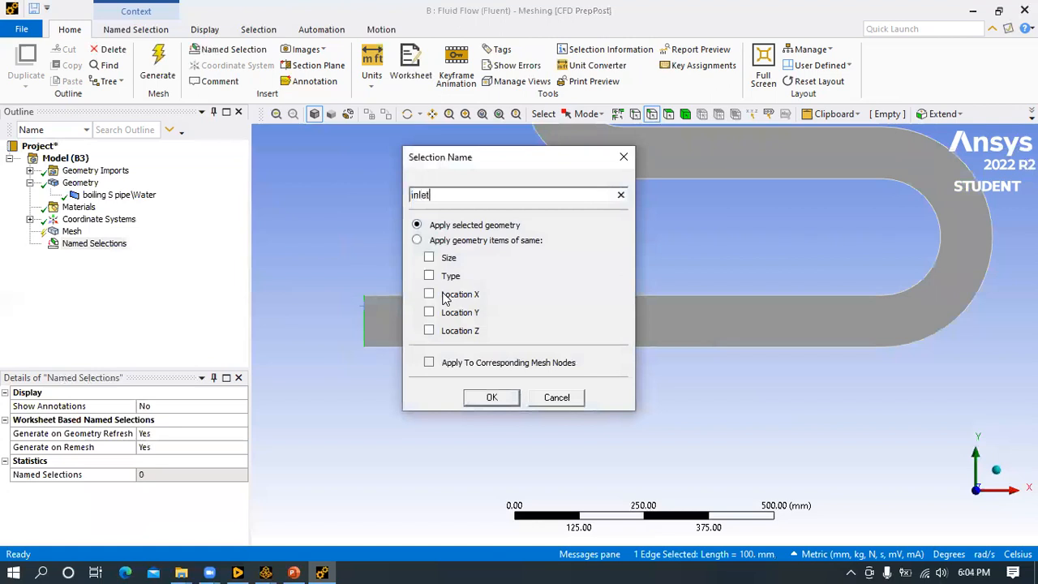
{"action": "key", "text": "Return"}
- Create a named selection called outlet on the open end edge of the pipe's upper straight section
{"action": "scroll", "coordinate": [587, 202], "scroll_direction": "down", "scroll_amount": 2}
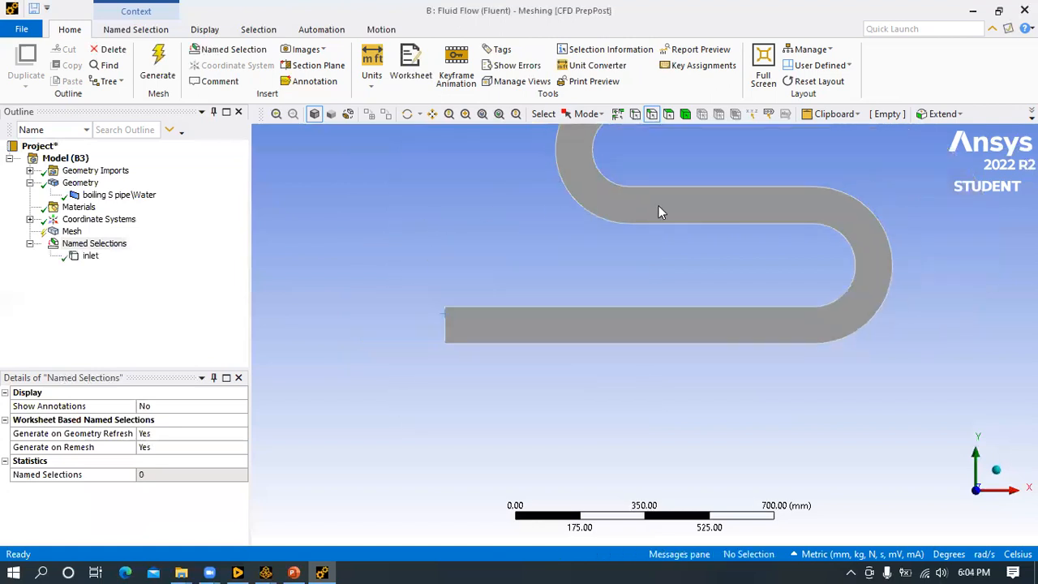
{"action": "scroll", "coordinate": [665, 202], "scroll_direction": "down", "scroll_amount": 2}
{"action": "middle_click_drag", "start_coordinate": [685, 187], "coordinate": [412, 268], "text": "ctrl"}
{"action": "scroll", "coordinate": [657, 219], "scroll_direction": "up", "scroll_amount": 2}
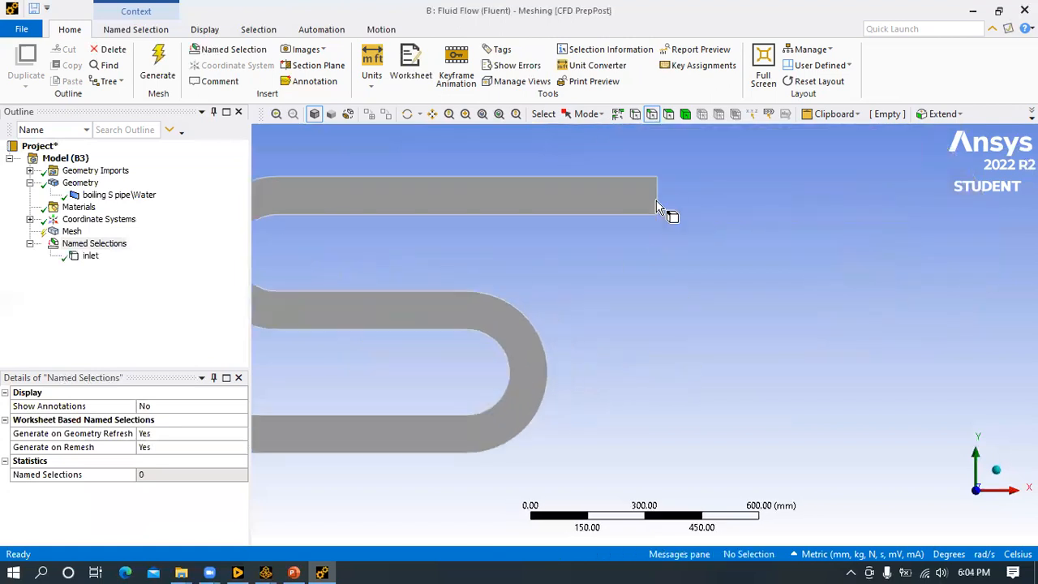
{"action": "scroll", "coordinate": [665, 180], "scroll_direction": "up", "scroll_amount": 2}
{"action": "middle_click_drag", "start_coordinate": [677, 198], "coordinate": [599, 340], "text": "ctrl"}
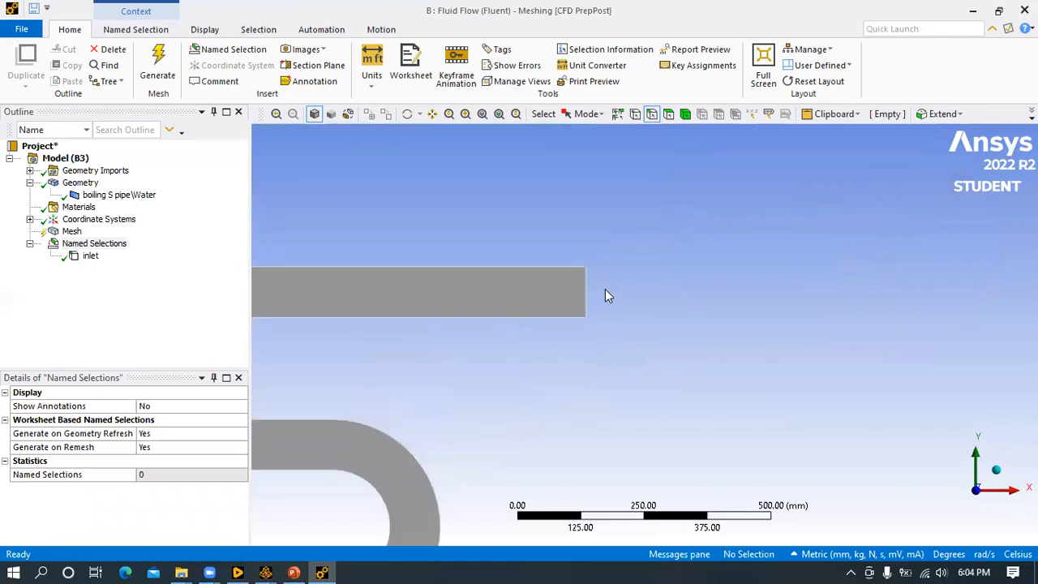
{"action": "left_click", "coordinate": [586, 300]}
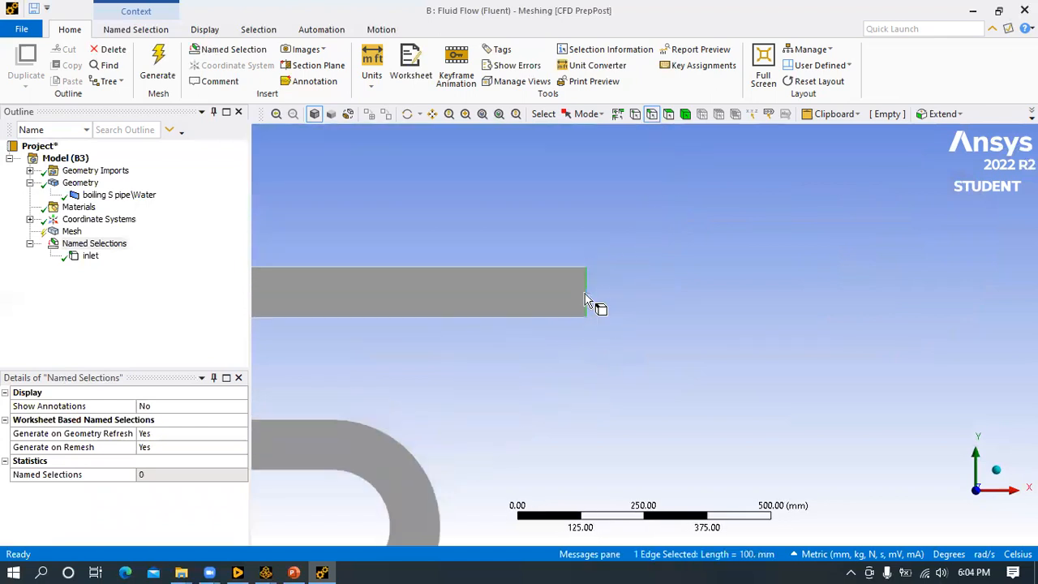
{"action": "right_click", "coordinate": [616, 288]}
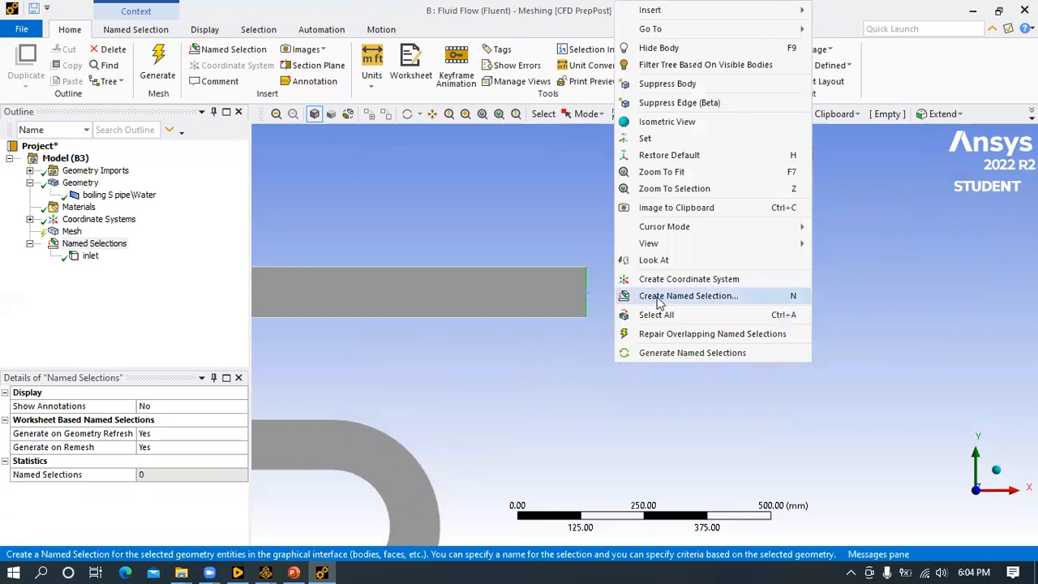
{"action": "left_click", "coordinate": [658, 296]}
{"action": "type", "text": "outlw"}
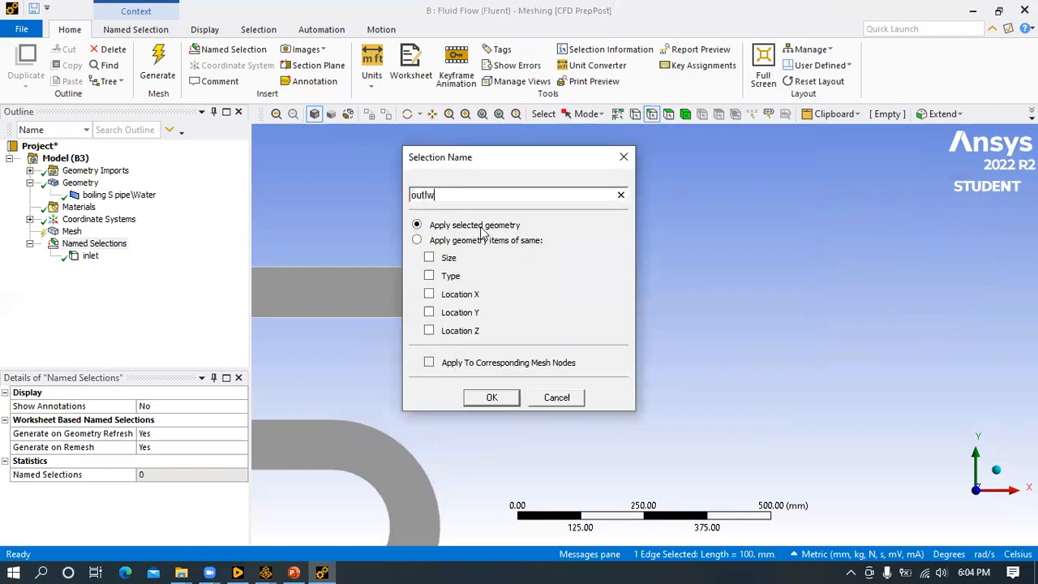
{"action": "key", "text": "BackSpace"}
{"action": "key", "text": "BackSpace"}
{"action": "type", "text": "let"}
{"action": "key", "text": "Return"}
- Create a named selection called isothermal wall from all ten edges along both sides of the S-shaped pipe
{"action": "scroll", "coordinate": [461, 222], "scroll_direction": "down", "scroll_amount": 3}
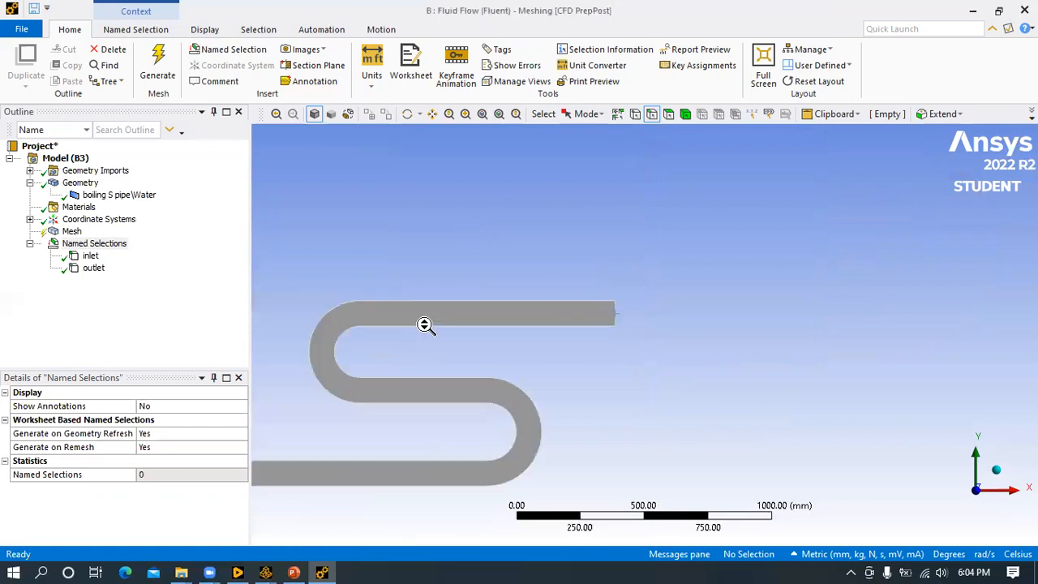
{"action": "scroll", "coordinate": [430, 365], "scroll_direction": "up", "scroll_amount": 1}
{"action": "middle_click_drag", "start_coordinate": [424, 364], "coordinate": [626, 283], "text": "ctrl"}
{"action": "scroll", "coordinate": [625, 270], "scroll_direction": "up", "scroll_amount": 1}
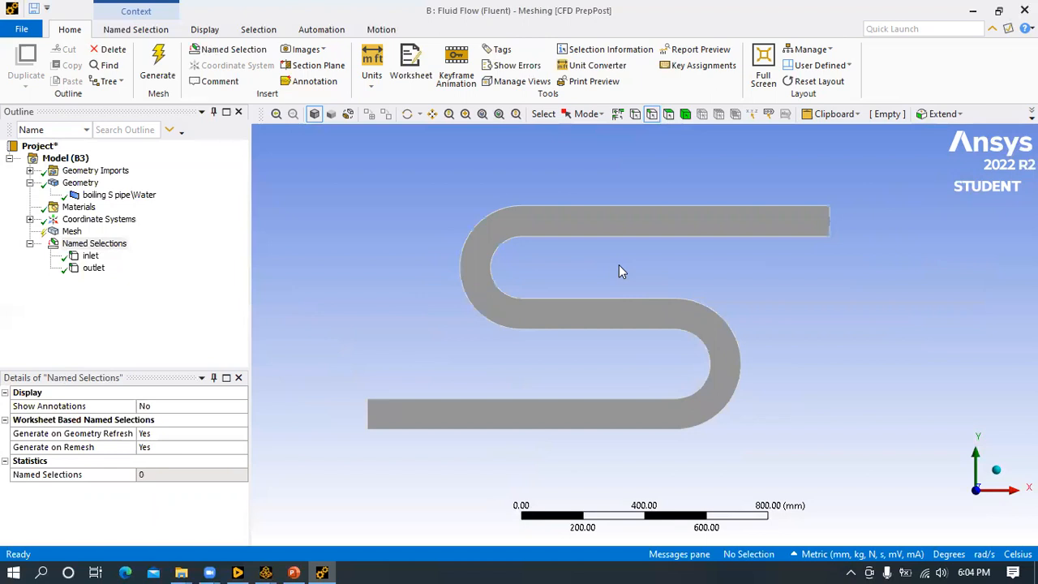
{"action": "left_click", "coordinate": [587, 237]}
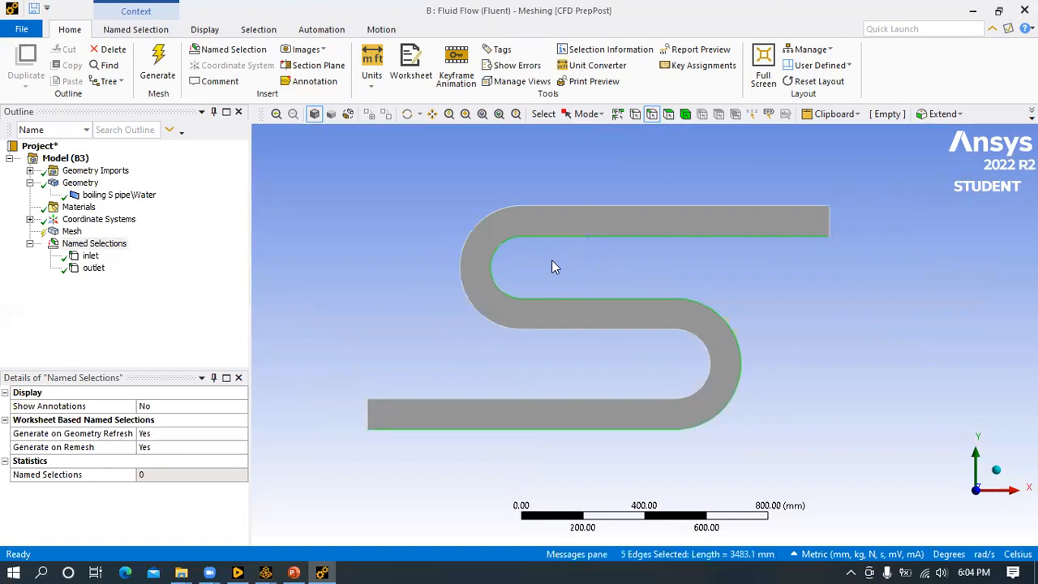
{"action": "left_click", "coordinate": [540, 206], "text": "ctrl"}
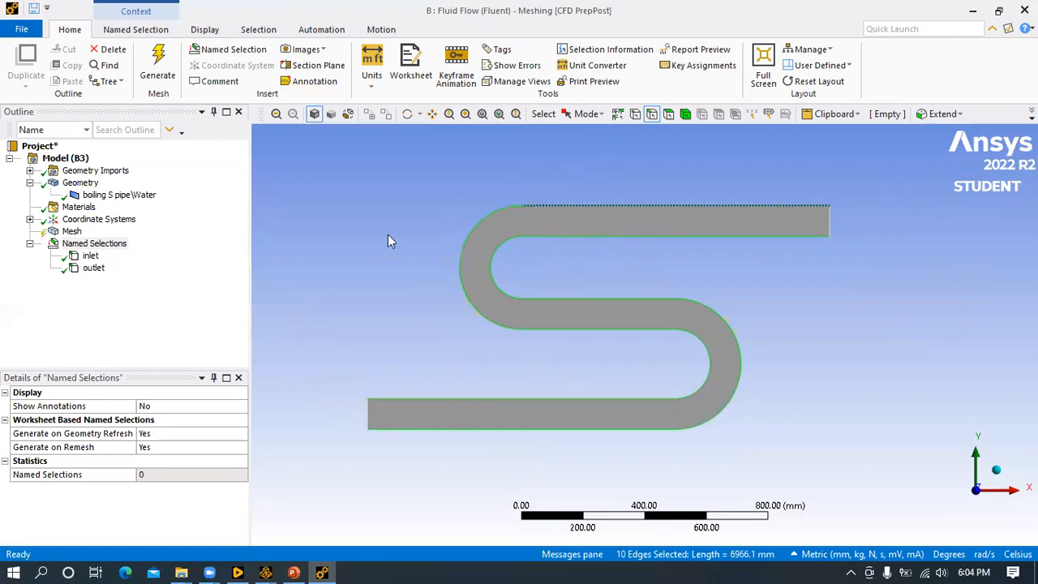
{"action": "right_click", "coordinate": [373, 321]}
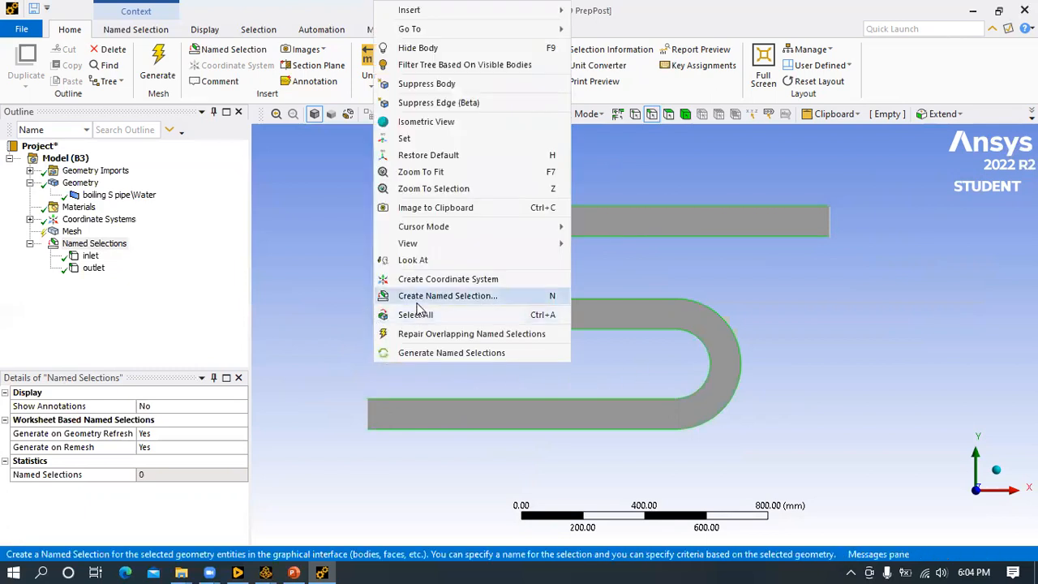
{"action": "left_click", "coordinate": [417, 298]}
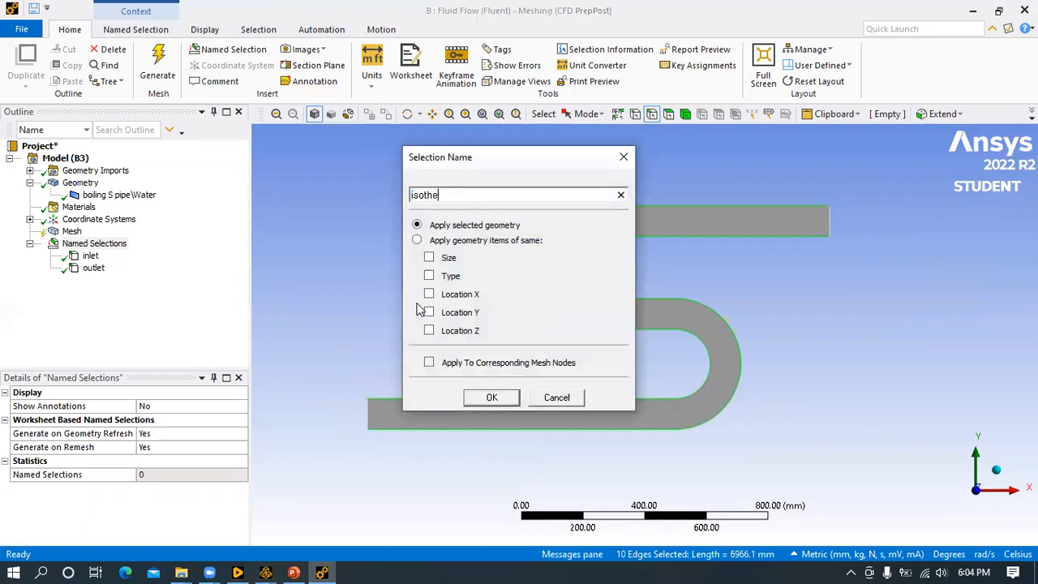
{"action": "key", "text": "Return"}
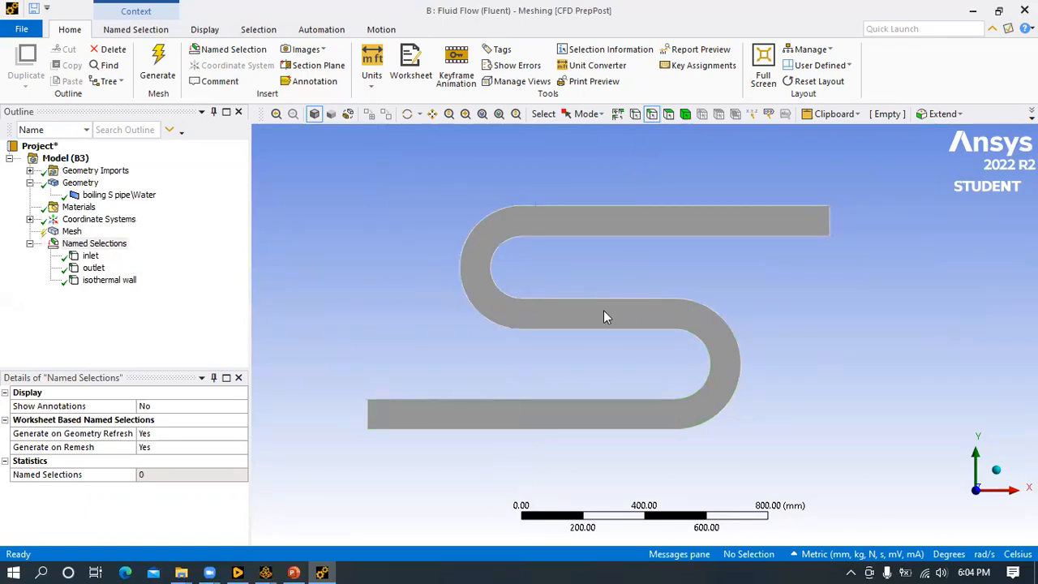
- Create a named selection called water on the whole S-shaped pipe body
{"action": "left_click", "coordinate": [685, 118]}
{"action": "left_click", "coordinate": [586, 211]}
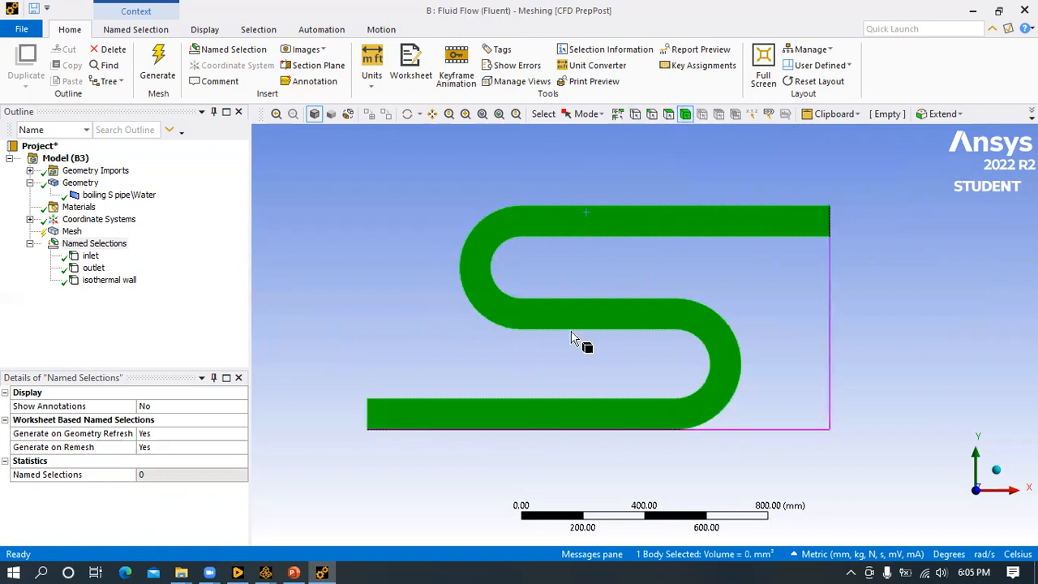
{"action": "right_click", "coordinate": [487, 293]}
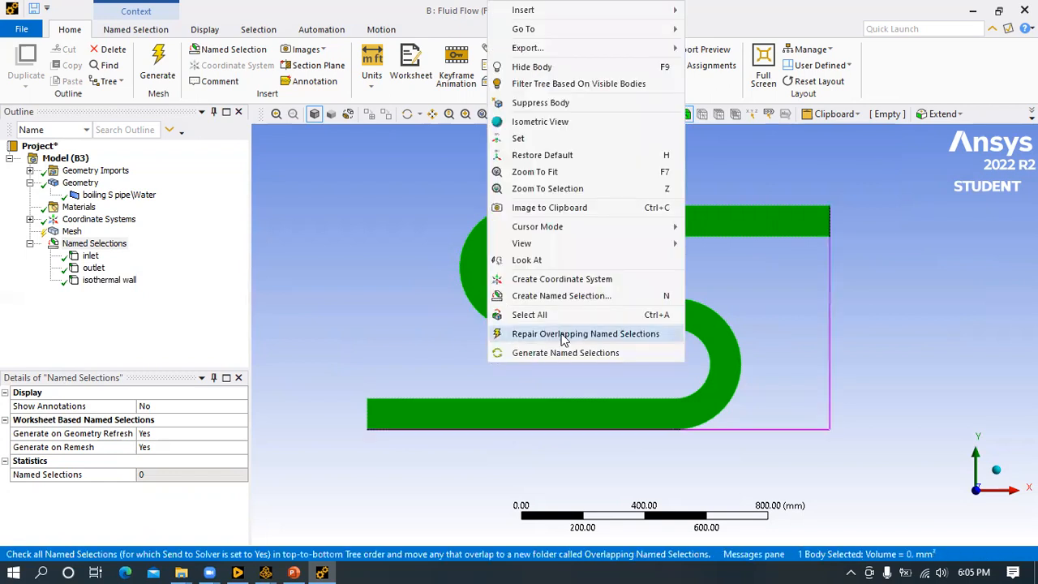
{"action": "left_click", "coordinate": [561, 296]}
{"action": "type", "text": "water"}
{"action": "key", "text": "Return"}
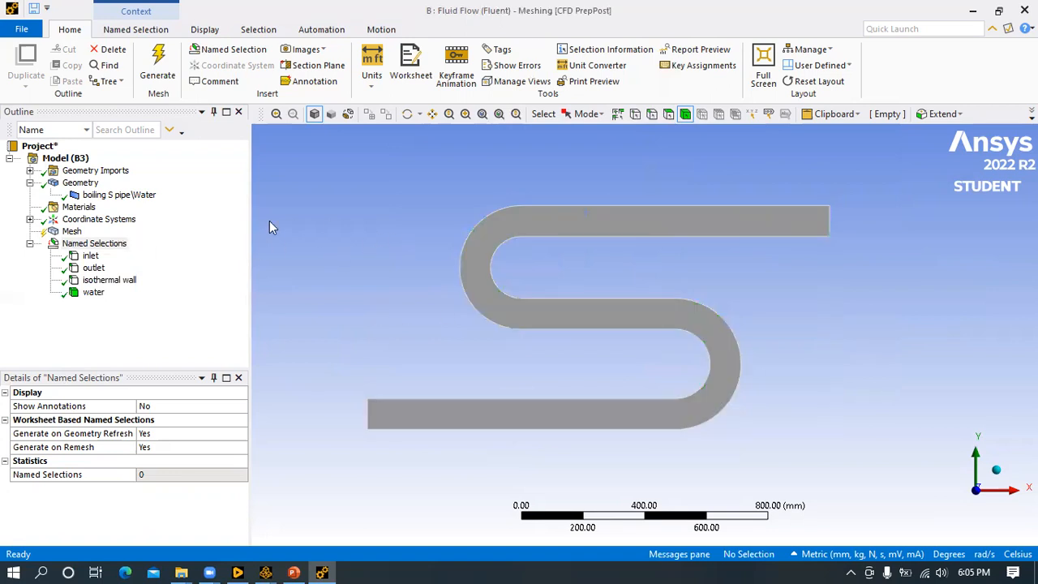
- Display the global mesh settings with a wider details area and examine the physics and solver preferences
{"action": "left_click", "coordinate": [74, 232]}
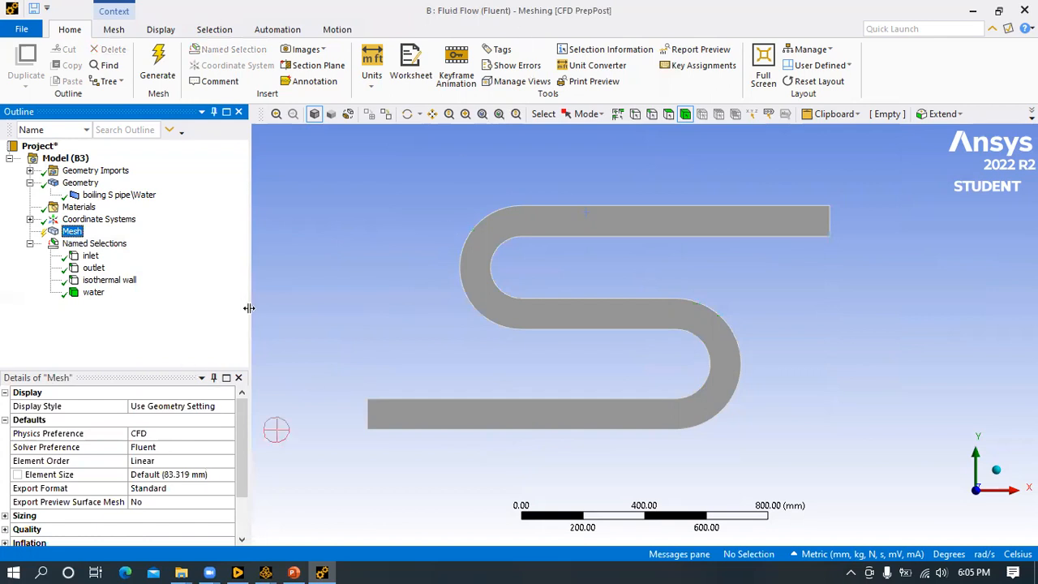
{"action": "left_click_drag", "start_coordinate": [248, 308], "coordinate": [318, 306]}
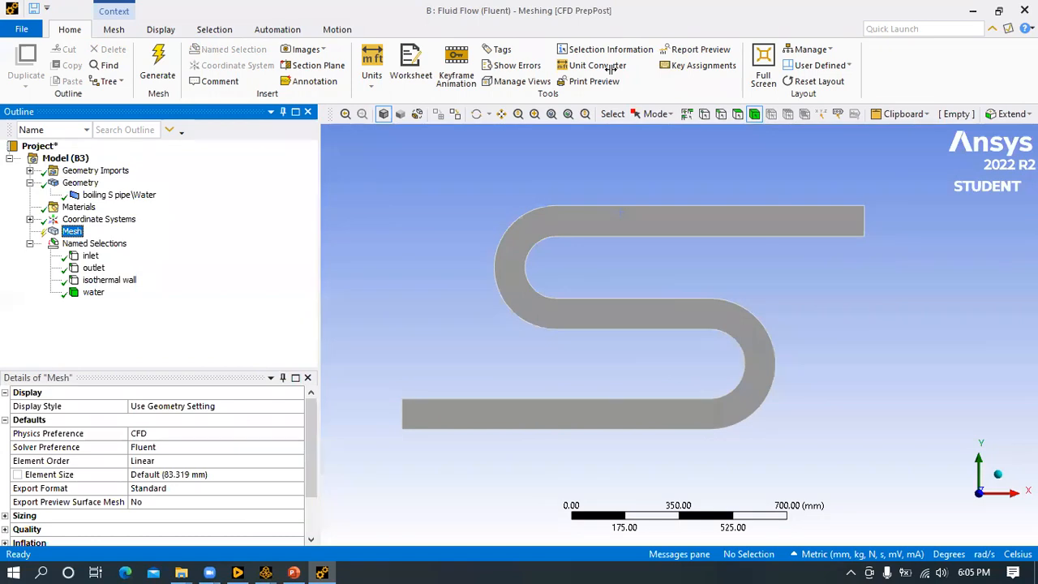
{"action": "left_click", "coordinate": [140, 432]}
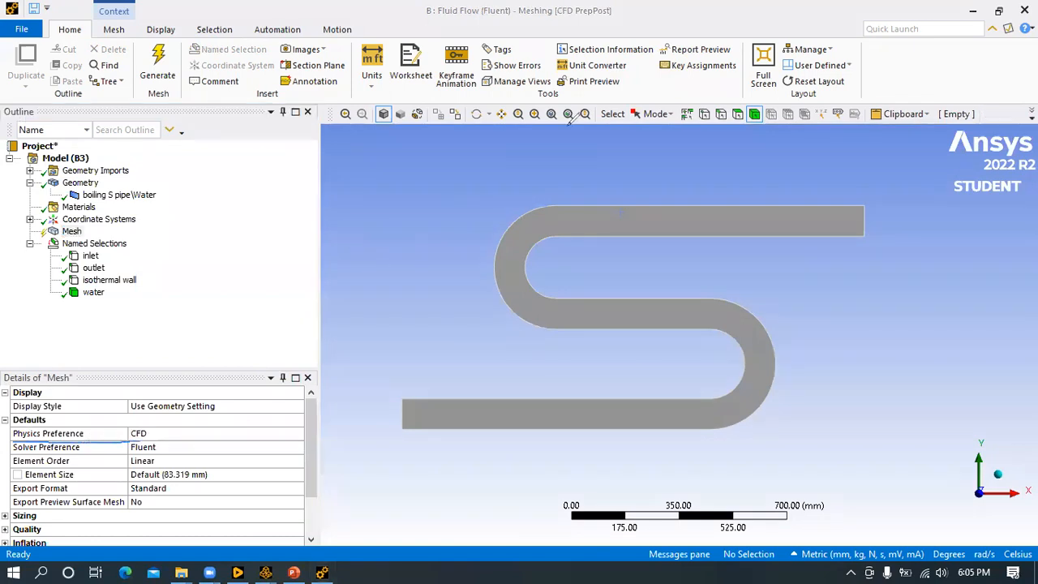
{"action": "left_click_drag", "start_coordinate": [8, 443], "coordinate": [130, 440]}
{"action": "left_click_drag", "start_coordinate": [15, 451], "coordinate": [160, 449]}
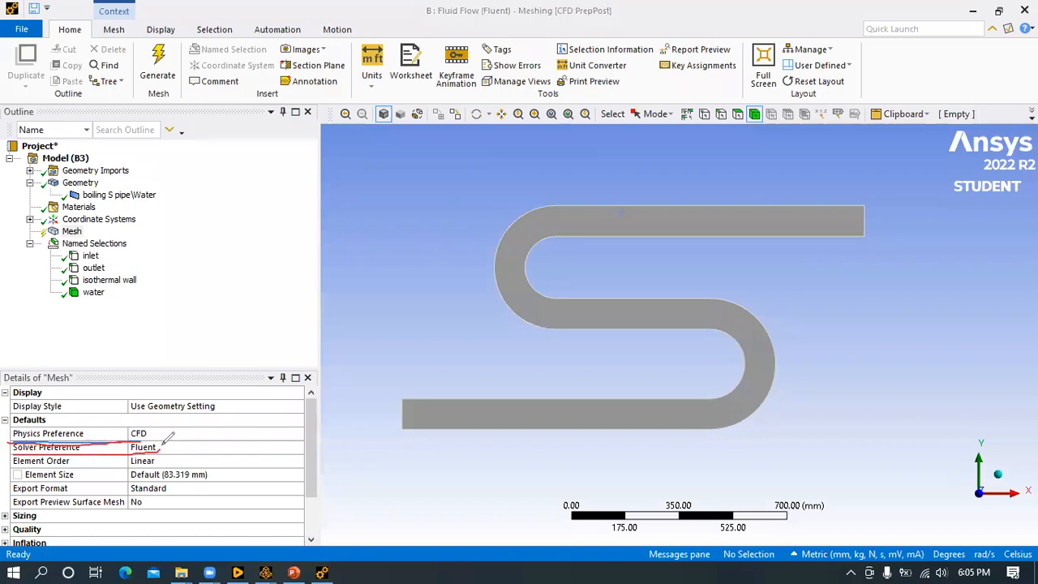
- Insert a mesh method control and scope it to the whole S-shaped pipe body
{"action": "left_click", "coordinate": [606, 54]}
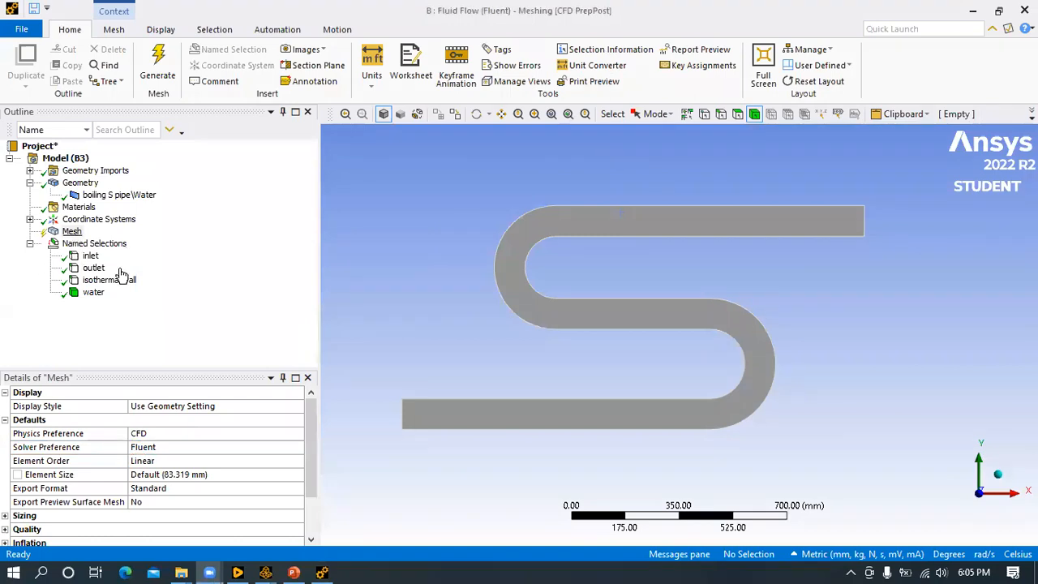
{"action": "left_click", "coordinate": [71, 232]}
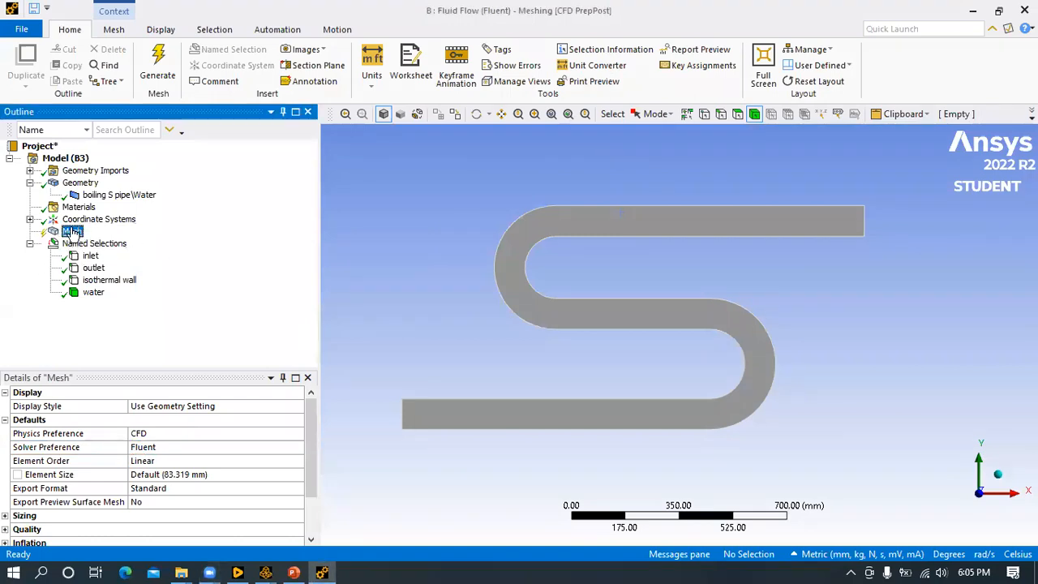
{"action": "right_click", "coordinate": [71, 230]}
{"action": "mouse_move", "coordinate": [106, 234]}
{"action": "left_click", "coordinate": [280, 230]}
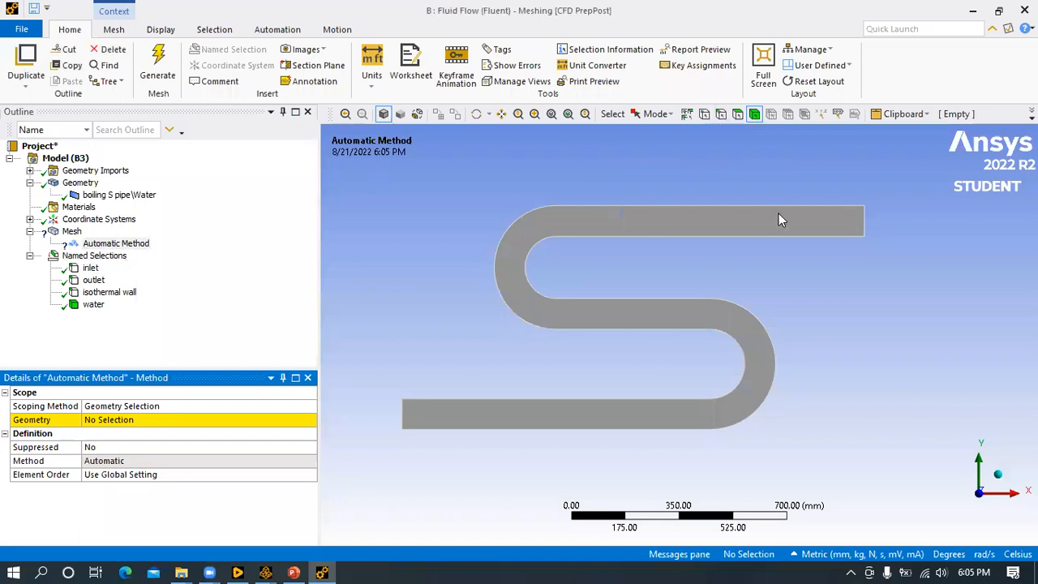
{"action": "right_click", "coordinate": [78, 232]}
{"action": "left_click", "coordinate": [266, 203]}
{"action": "left_click", "coordinate": [119, 245]}
{"action": "left_click", "coordinate": [122, 420]}
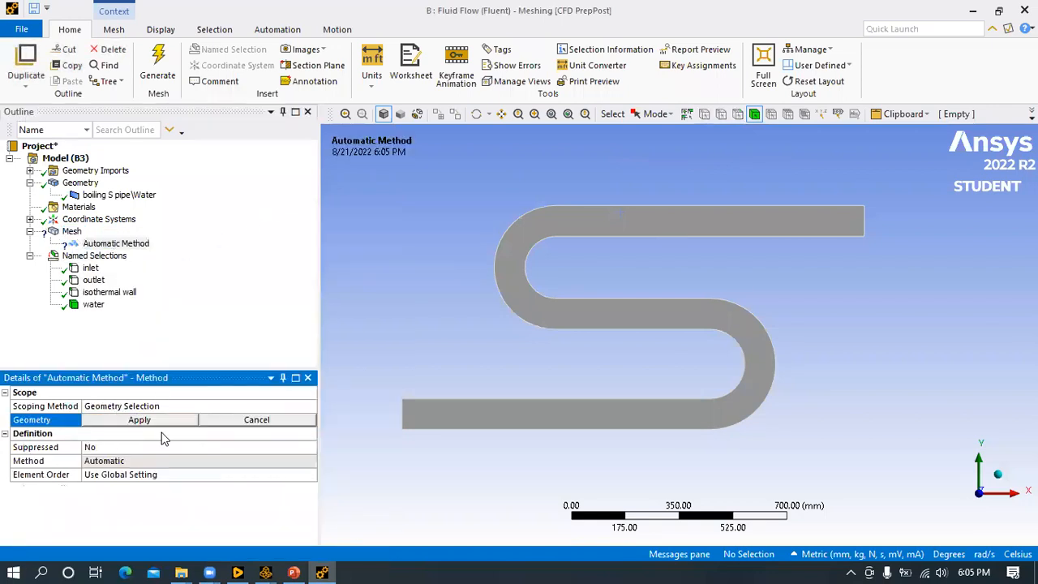
{"action": "left_click", "coordinate": [596, 229]}
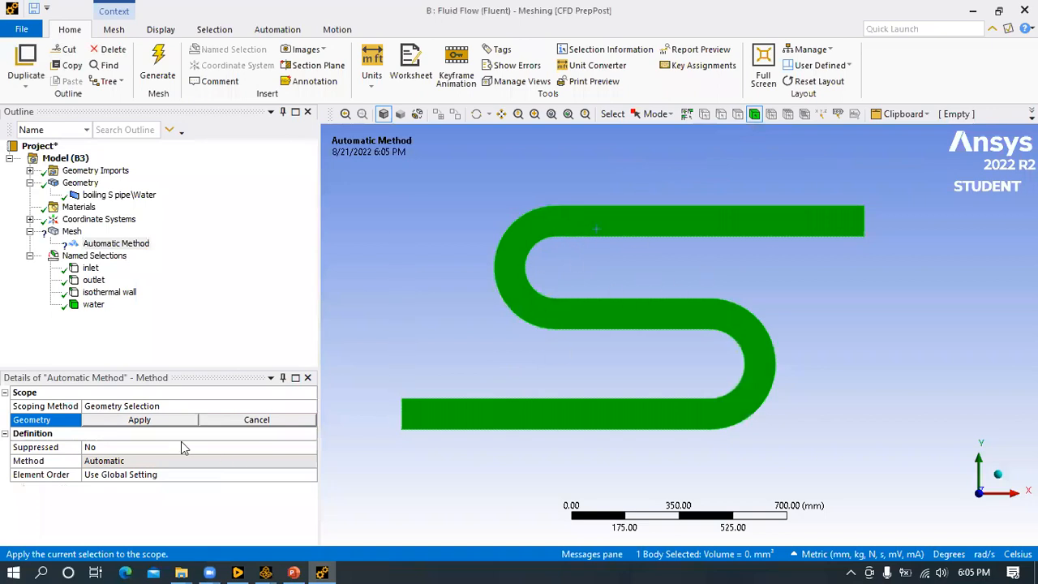
{"action": "left_click", "coordinate": [138, 419]}
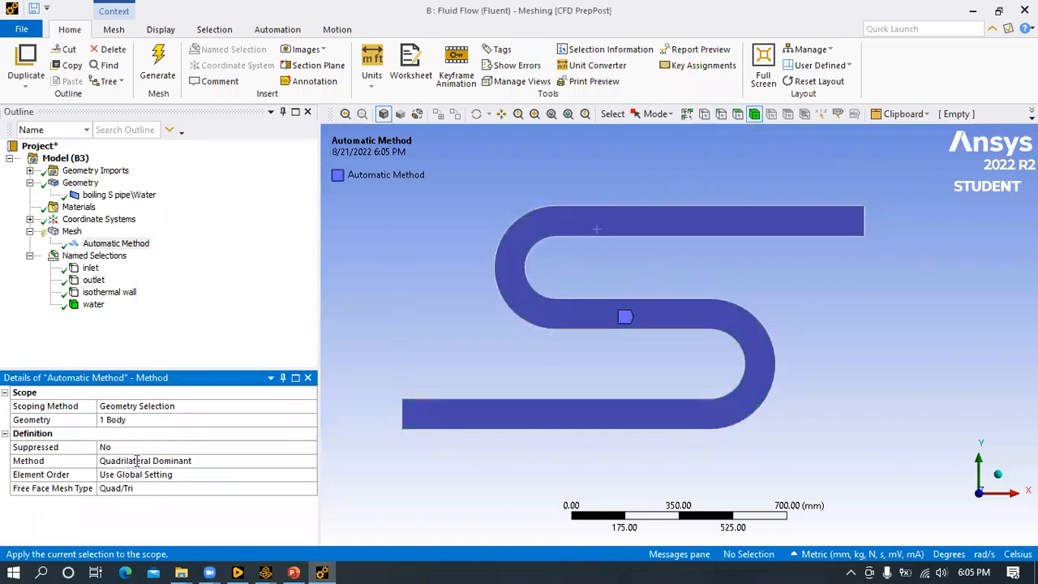
- Set the pipe body's mesh method to MultiZone Quad/Tri and review its remaining options
{"action": "left_click", "coordinate": [136, 461]}
{"action": "left_click", "coordinate": [310, 460]}
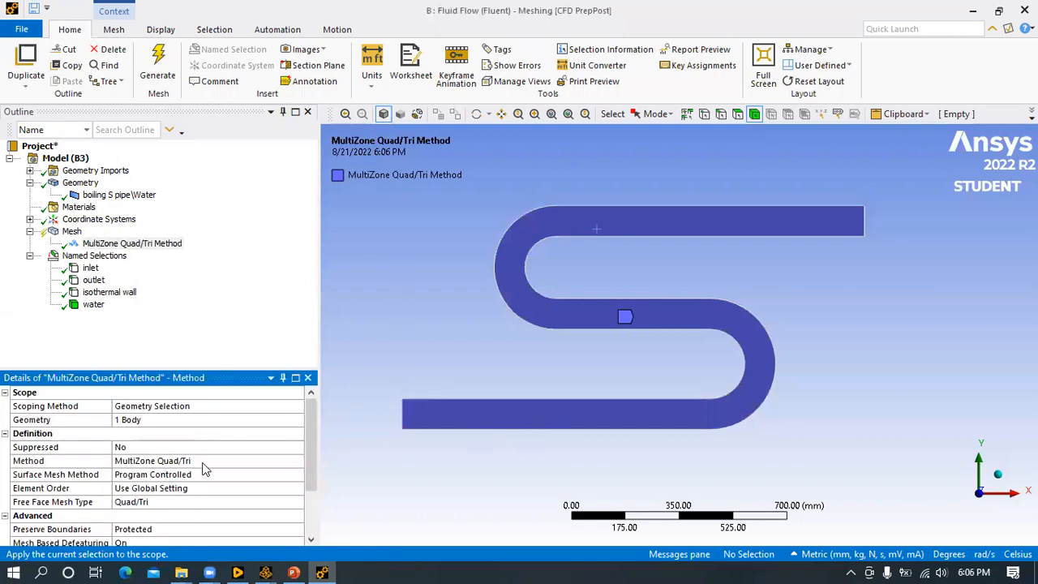
{"action": "scroll", "coordinate": [206, 469], "scroll_direction": "down", "scroll_amount": 1}
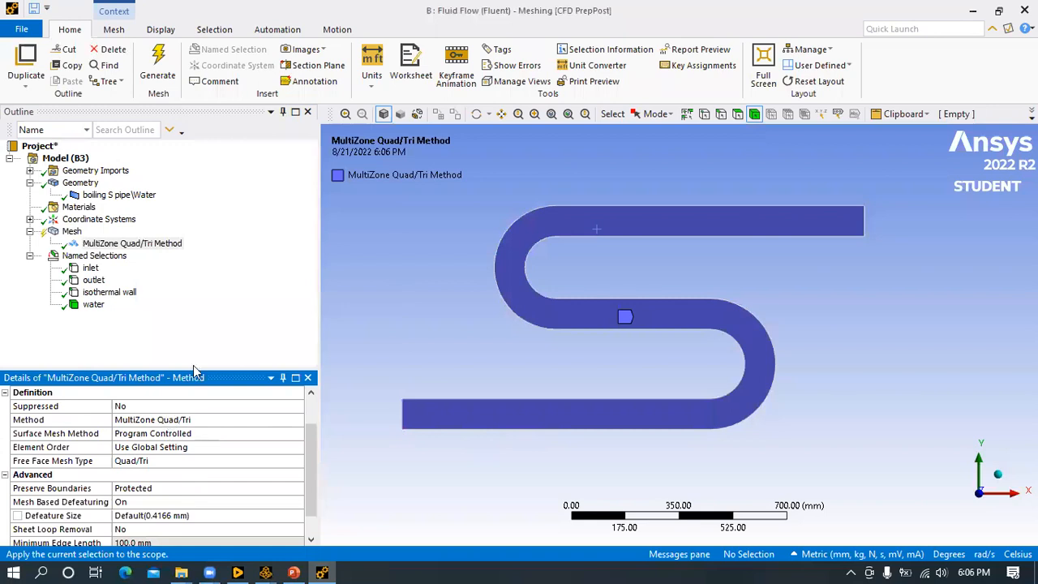
- Insert a mesh sizing control and scope it to the whole S-shaped pipe body
{"action": "left_click", "coordinate": [78, 233]}
{"action": "right_click", "coordinate": [81, 235]}
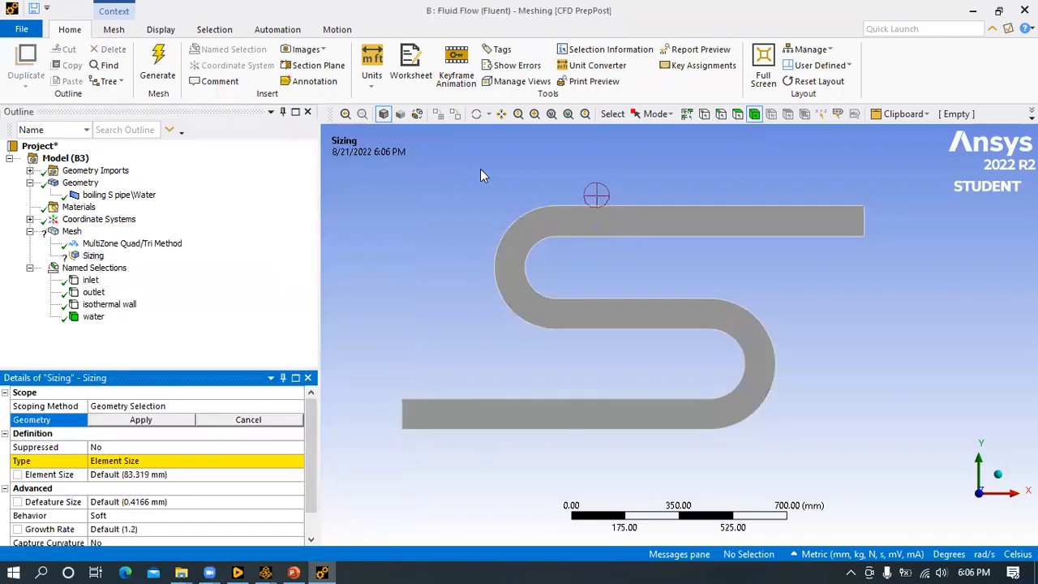
{"action": "right_click", "coordinate": [81, 233]}
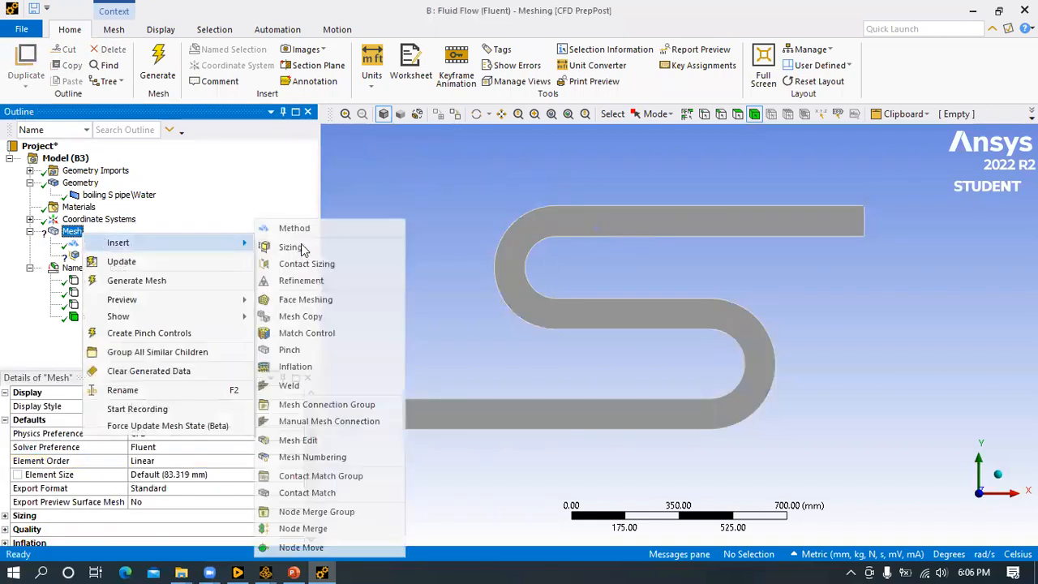
{"action": "left_click", "coordinate": [613, 171]}
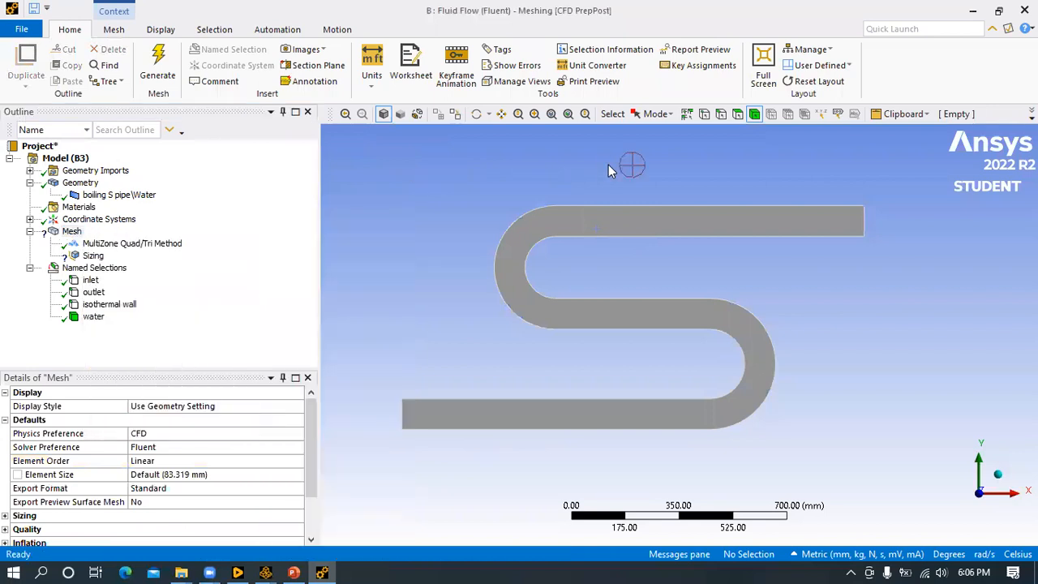
{"action": "left_click", "coordinate": [755, 114]}
{"action": "left_click", "coordinate": [590, 226]}
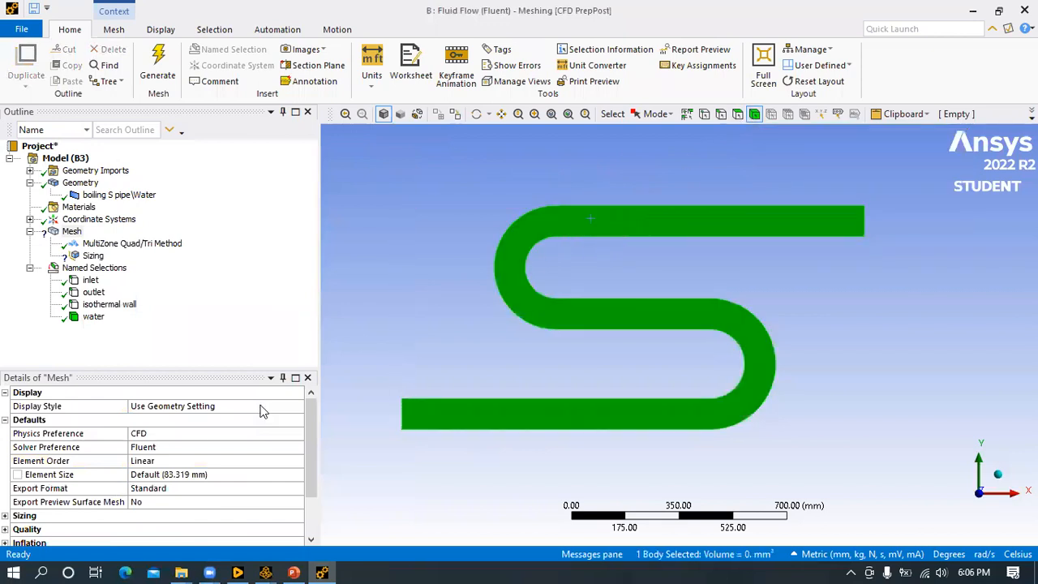
{"action": "left_click", "coordinate": [93, 255]}
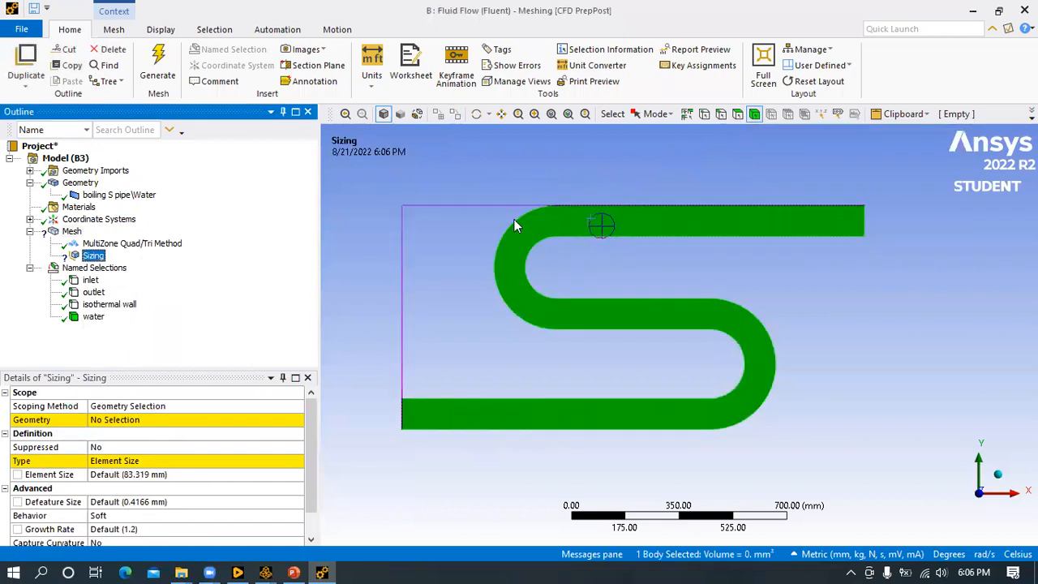
{"action": "left_click", "coordinate": [113, 422]}
{"action": "left_click", "coordinate": [114, 422]}
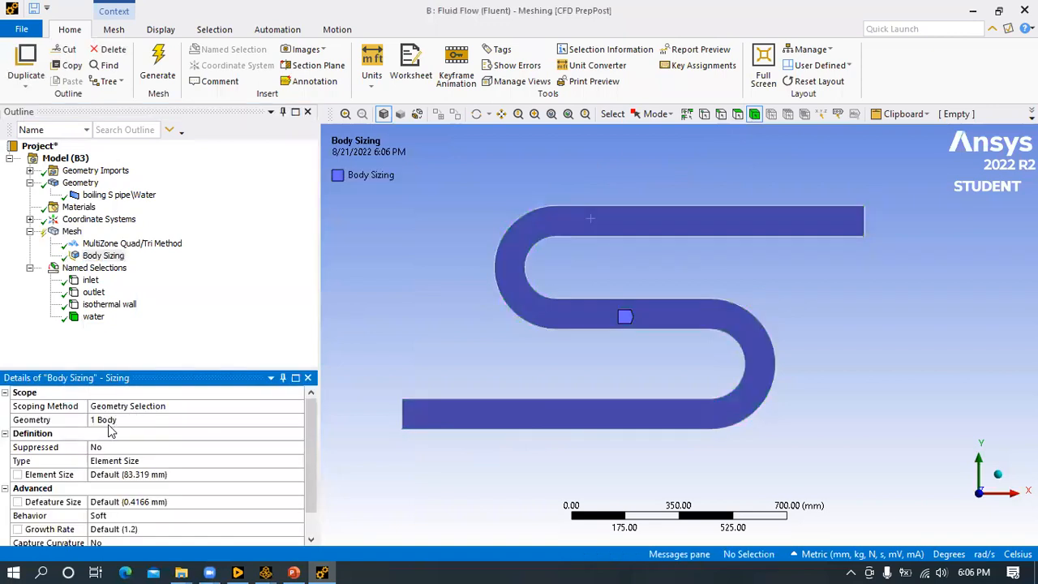
- Set the body sizing's element size to 6 mm and generate the mesh
{"action": "left_click", "coordinate": [137, 475]}
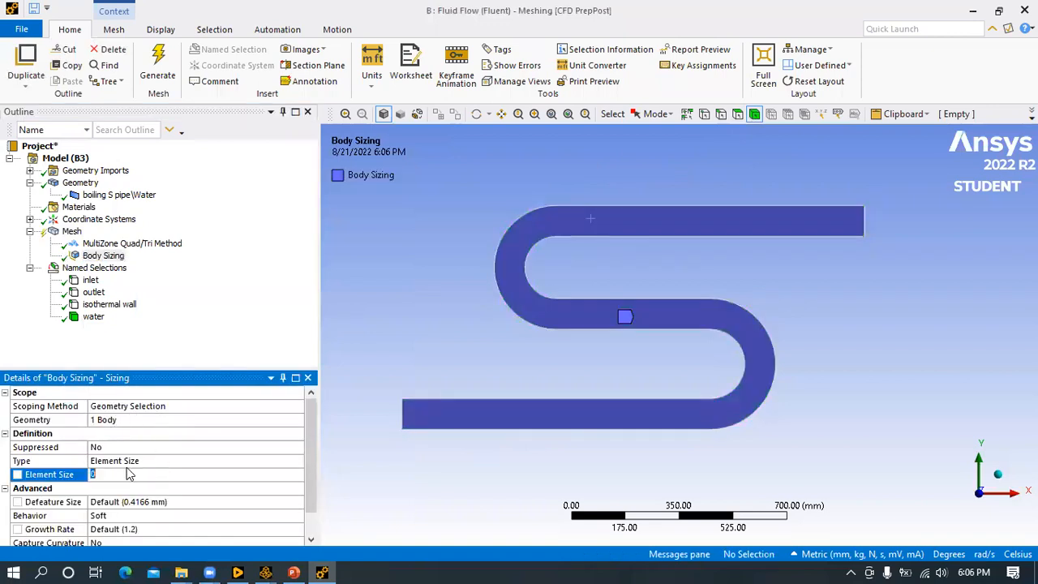
{"action": "type", "text": "6"}
{"action": "key", "text": "Return"}
{"action": "right_click", "coordinate": [72, 232]}
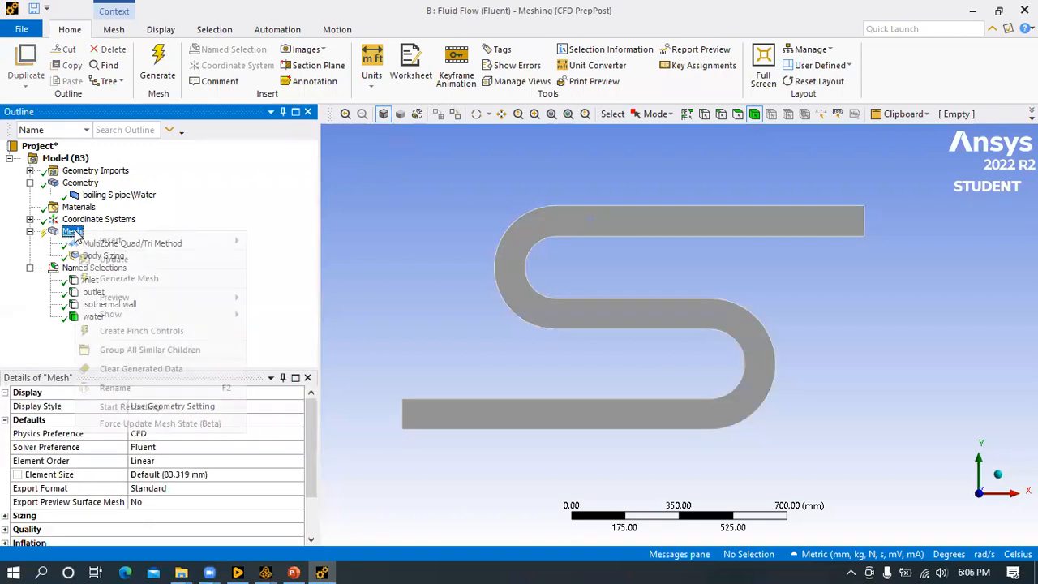
{"action": "left_click", "coordinate": [162, 280]}
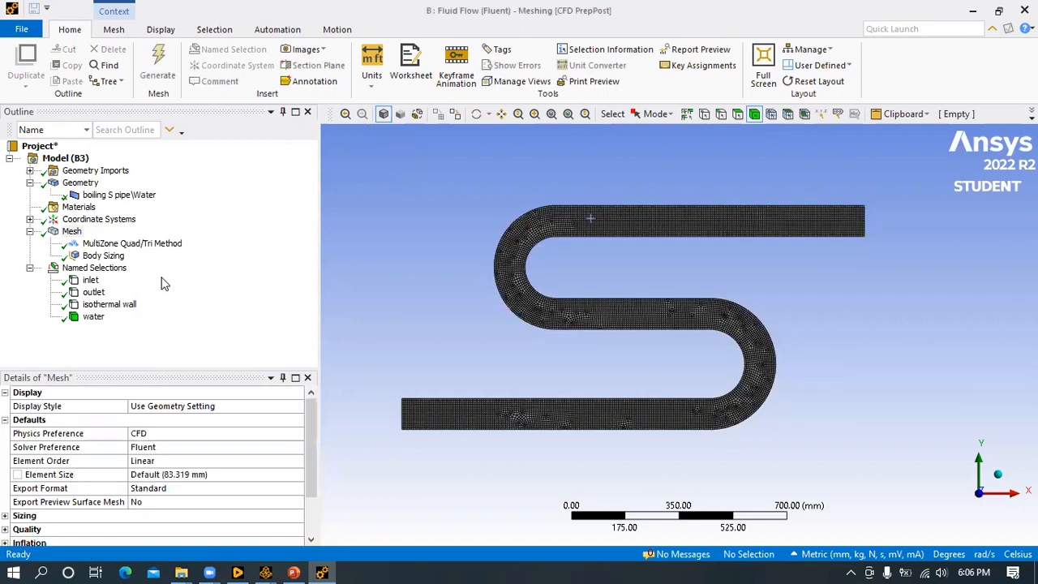
- Examine the generated mesh in the pipe's straight sections and bends, and check its node and element statistics
{"action": "scroll", "coordinate": [621, 430], "scroll_direction": "up", "scroll_amount": 2}
{"action": "scroll", "coordinate": [581, 323], "scroll_direction": "up", "scroll_amount": 2}
{"action": "scroll", "coordinate": [721, 284], "scroll_direction": "up", "scroll_amount": 2}
{"action": "scroll", "coordinate": [592, 288], "scroll_direction": "up", "scroll_amount": 1}
{"action": "left_click", "coordinate": [71, 232]}
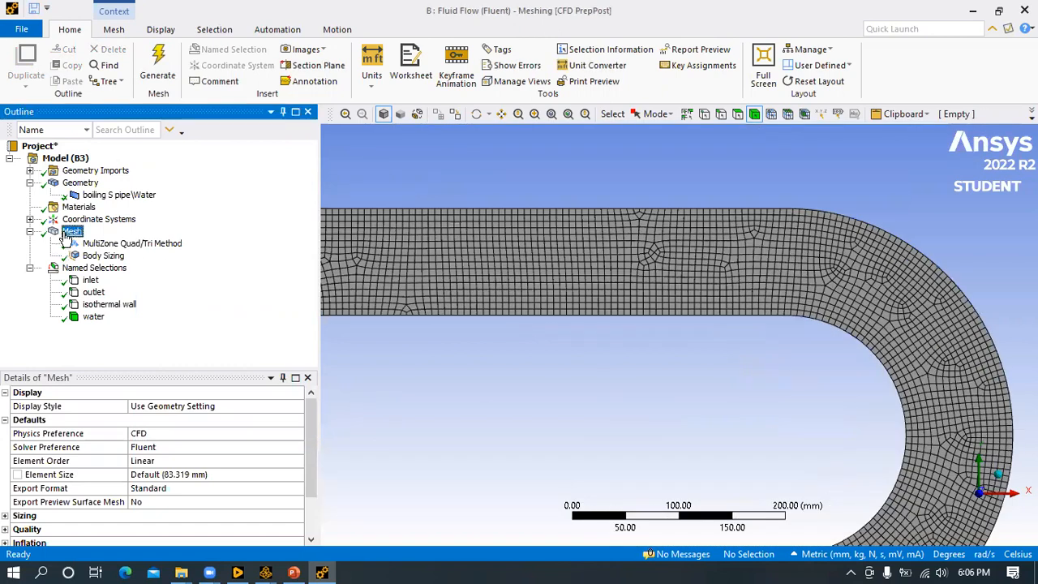
{"action": "scroll", "coordinate": [251, 427], "scroll_direction": "down", "scroll_amount": 2}
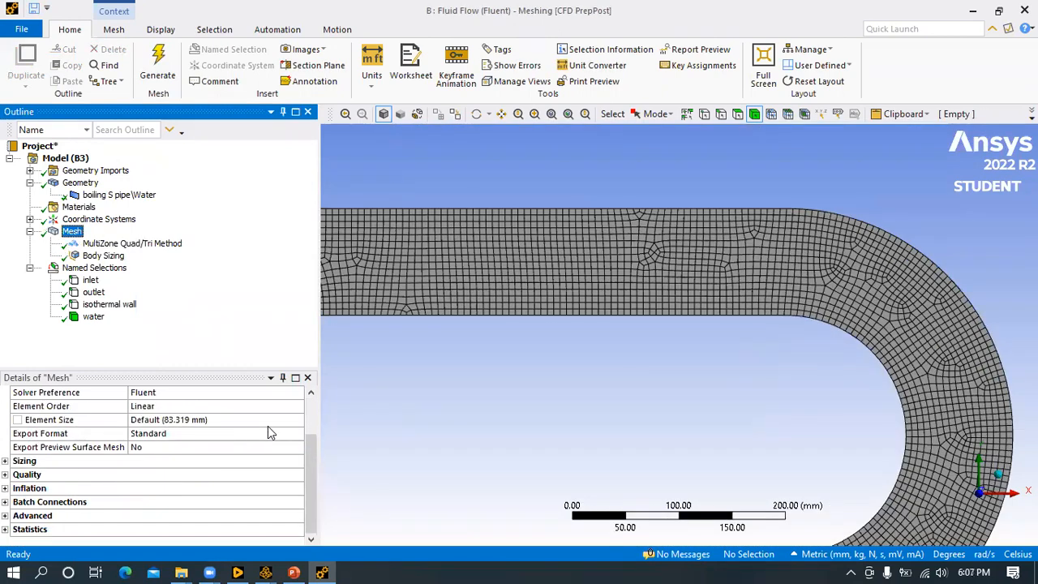
{"action": "left_click", "coordinate": [4, 529]}
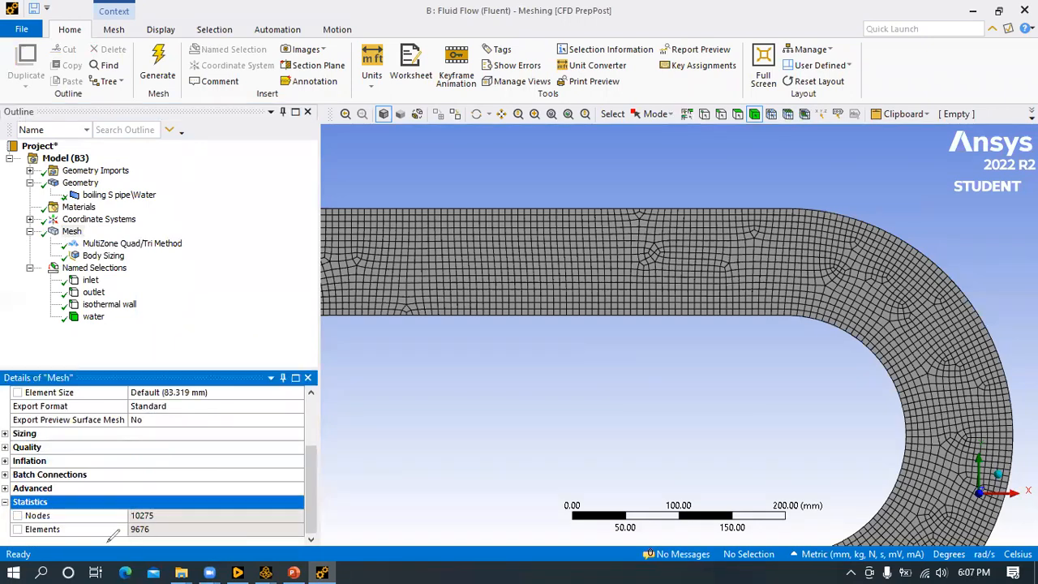
{"action": "mouse_move", "coordinate": [122, 541]}
{"action": "left_mouse_down"}
{"action": "mouse_move", "coordinate": [81, 489]}
{"action": "mouse_move", "coordinate": [51, 538]}
{"action": "left_mouse_up"}
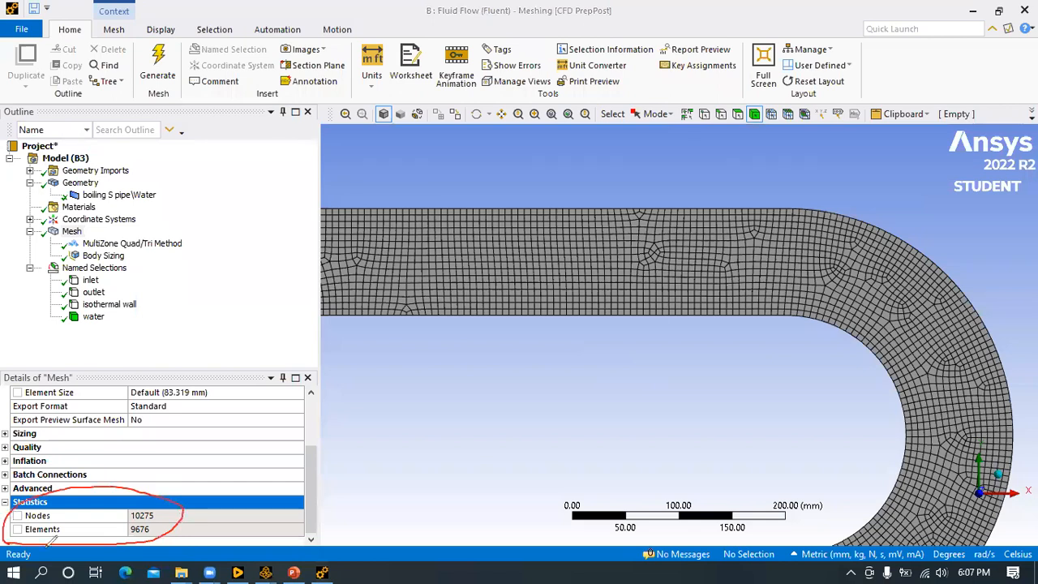
{"action": "left_click_drag", "start_coordinate": [167, 524], "coordinate": [172, 521]}
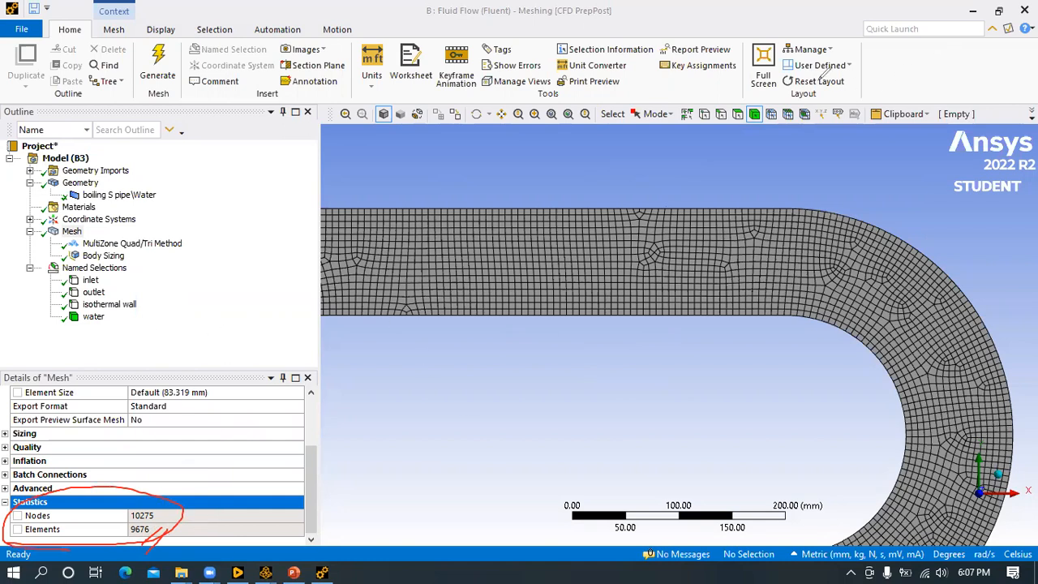
{"action": "left_click", "coordinate": [819, 79]}
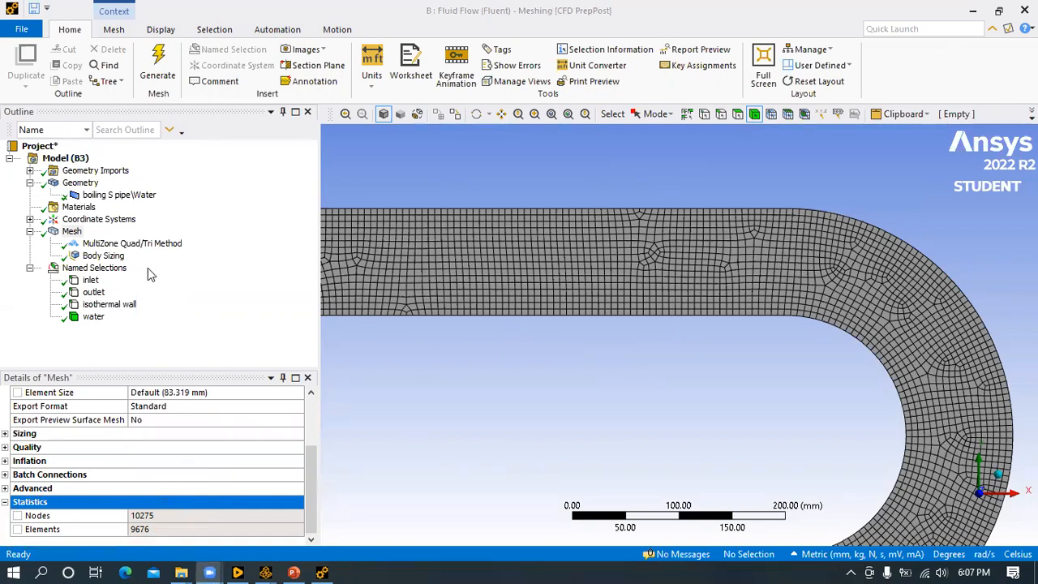
{"action": "scroll", "coordinate": [640, 355], "scroll_direction": "down", "scroll_amount": 1}
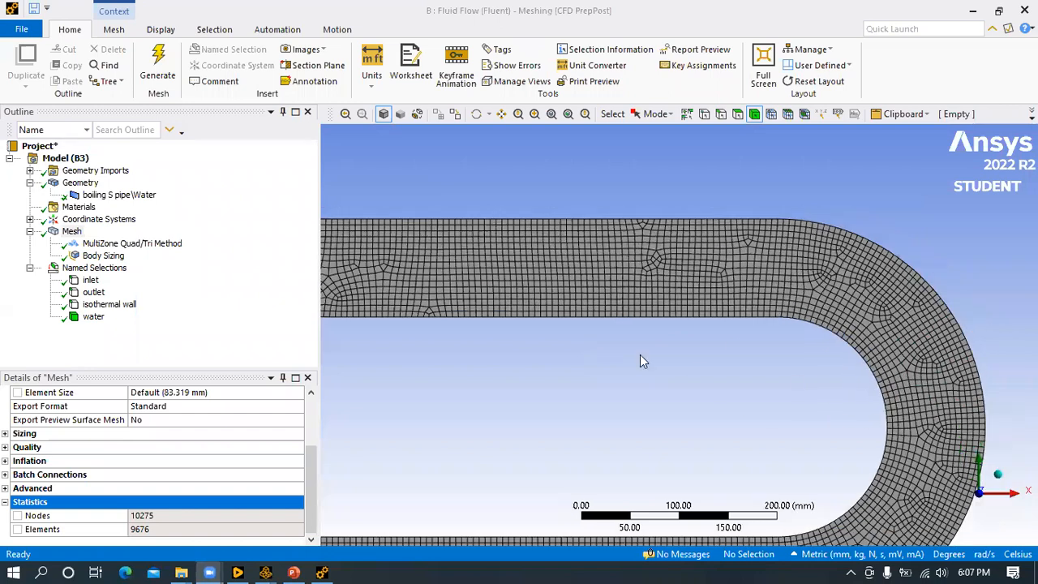
{"action": "scroll", "coordinate": [590, 357], "scroll_direction": "down", "scroll_amount": 1}
{"action": "scroll", "coordinate": [589, 357], "scroll_direction": "down", "scroll_amount": 1}
- Update the mesh to transfer it to Fluent
{"action": "left_click", "coordinate": [72, 231]}
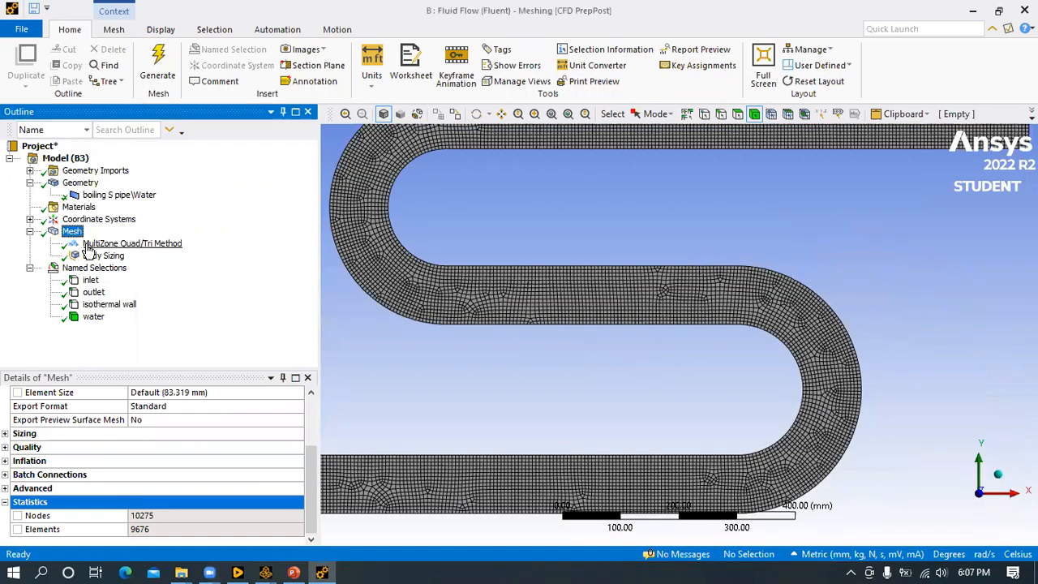
{"action": "right_click", "coordinate": [73, 232]}
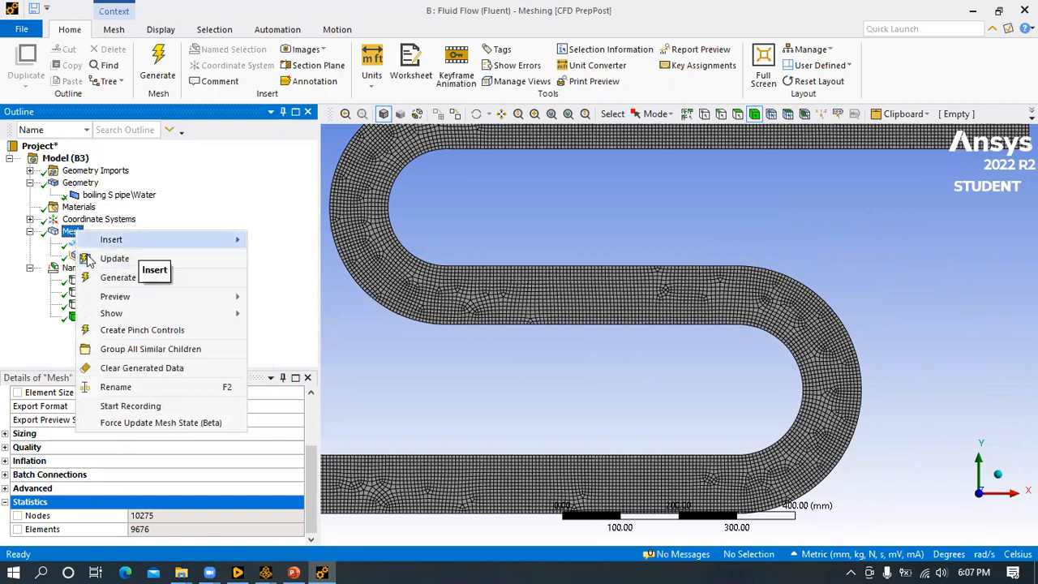
{"action": "left_click", "coordinate": [119, 259]}
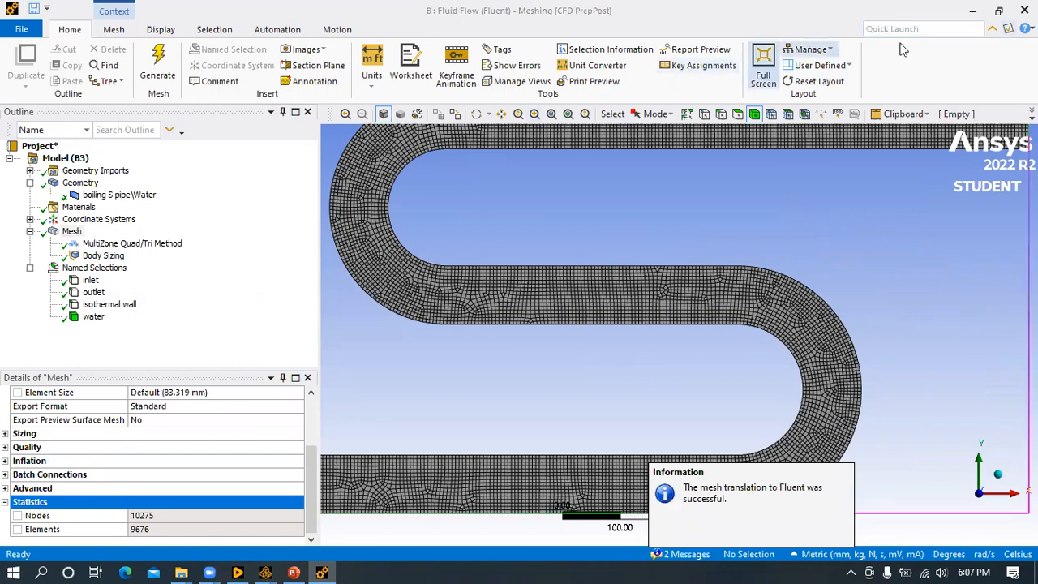
- Switch to the PowerPoint presentation, show the slide with the Fluent simulation steps and highlight the text Set-up simulation
{"action": "scroll", "coordinate": [441, 329], "scroll_direction": "down", "scroll_amount": 3}
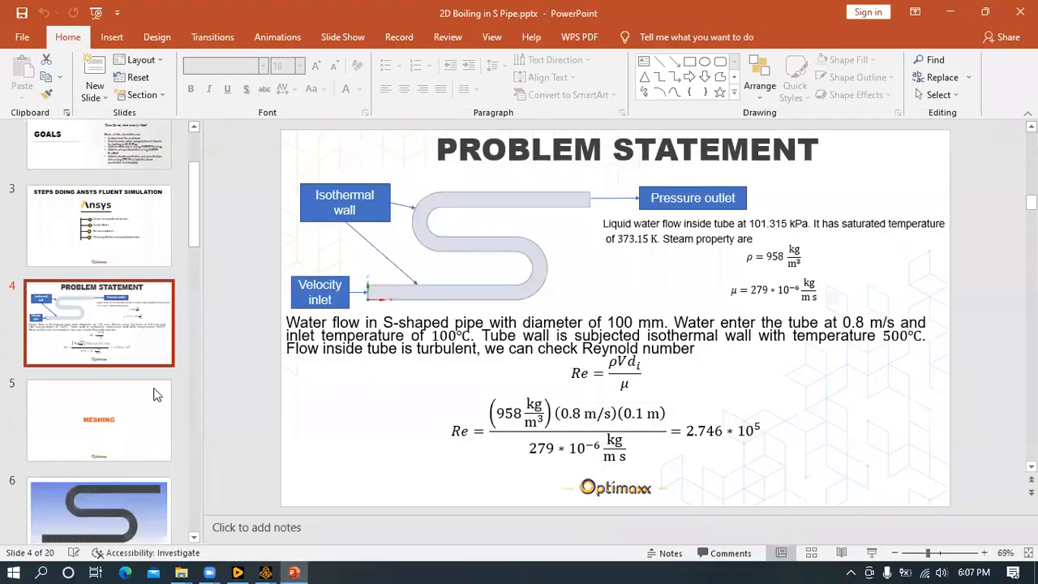
{"action": "left_click", "coordinate": [135, 253]}
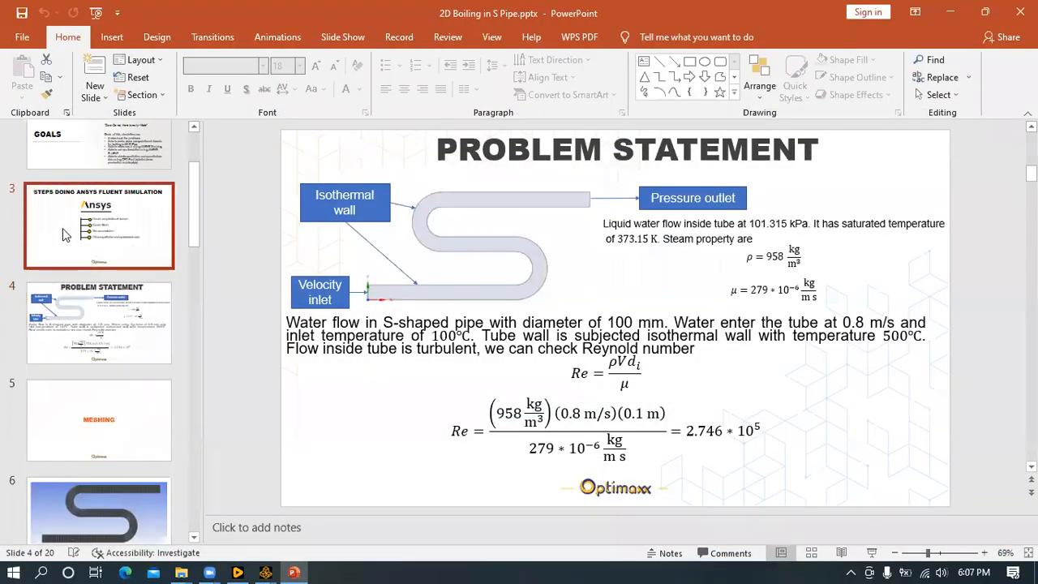
{"action": "left_click", "coordinate": [586, 343]}
{"action": "left_click_drag", "start_coordinate": [586, 343], "coordinate": [683, 343]}
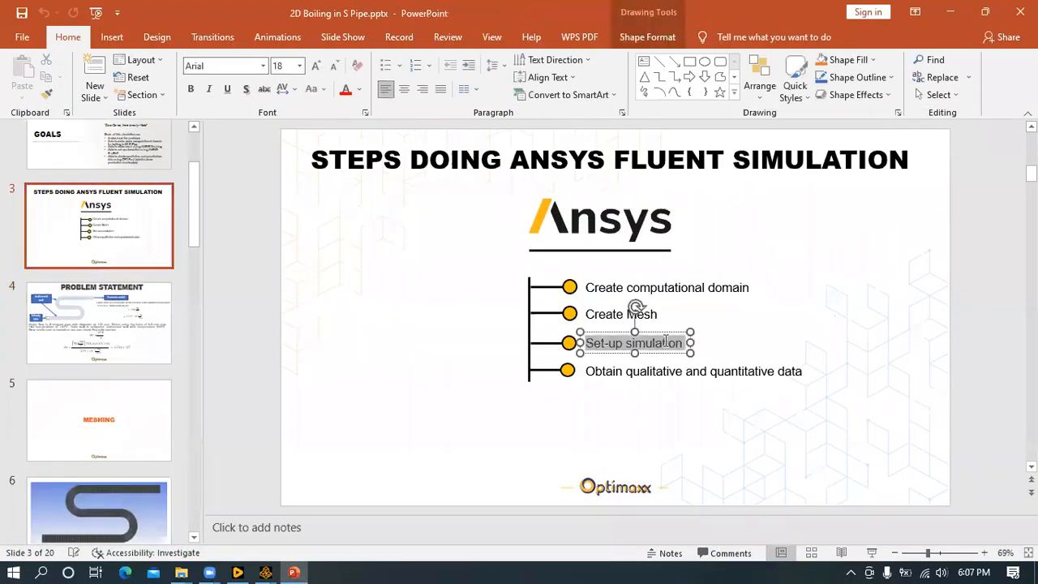
- Switch to the unsaved Workbench project and launch Fluent from system B's Setup with Double Precision enabled
{"action": "mouse_move", "coordinate": [265, 572]}
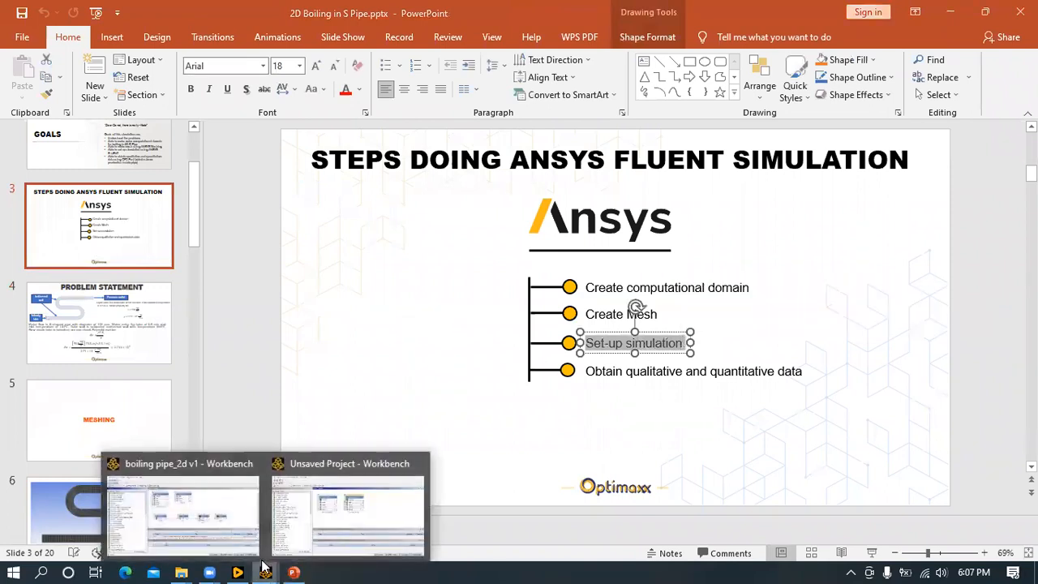
{"action": "left_click", "coordinate": [365, 500]}
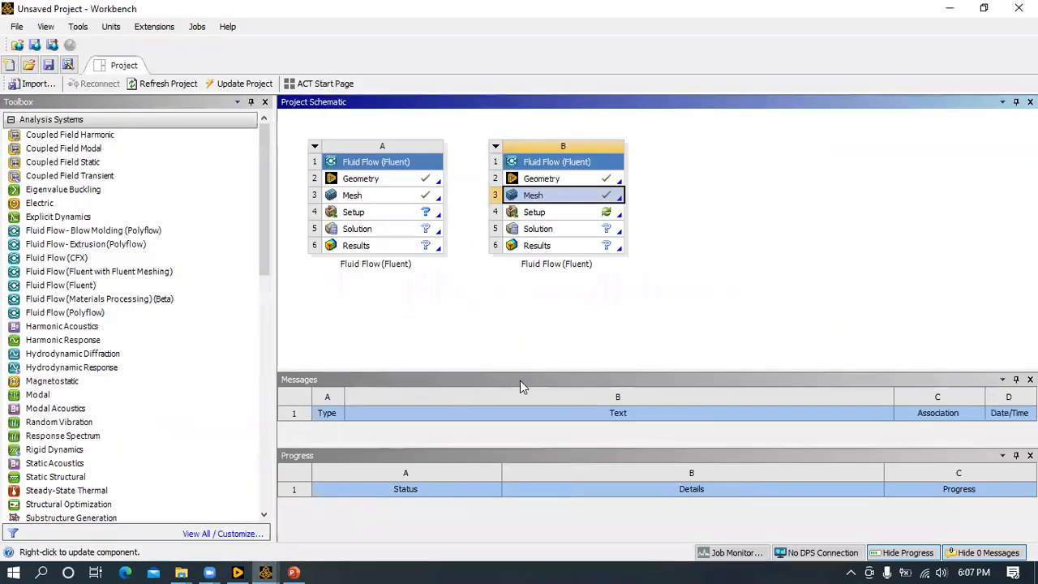
{"action": "double_click", "coordinate": [529, 214]}
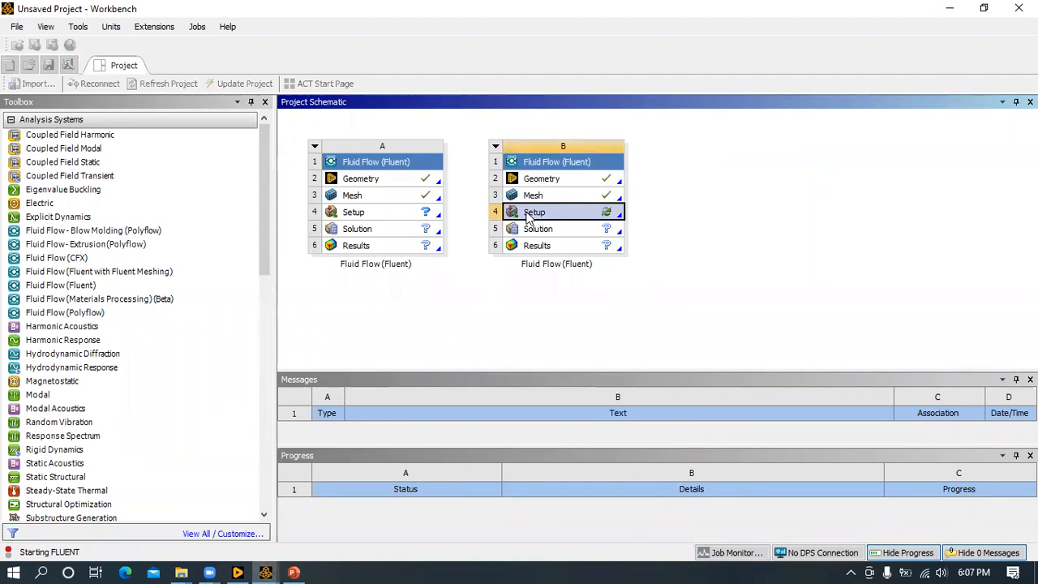
{"action": "left_click", "coordinate": [583, 257]}
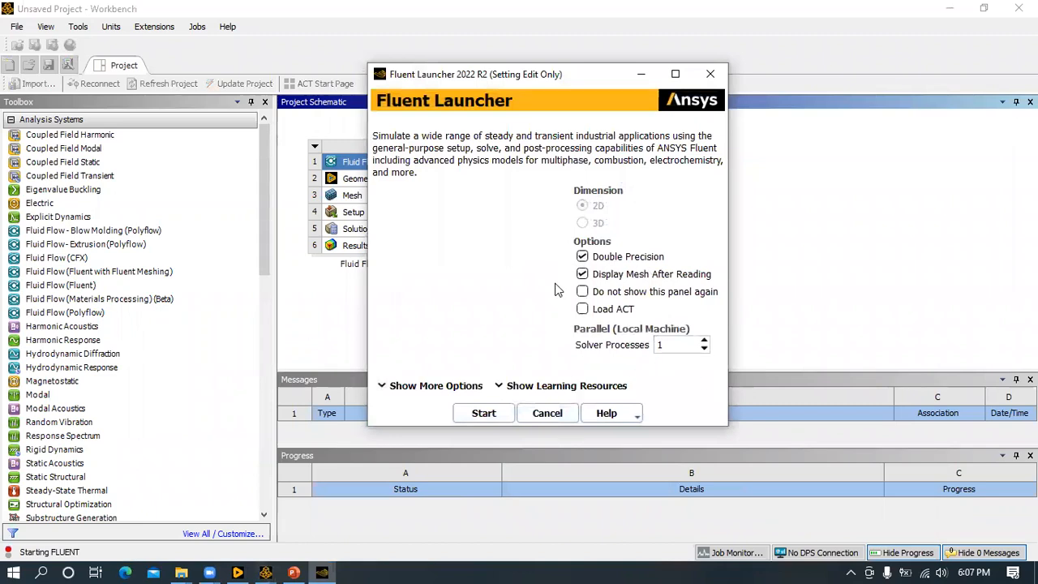
{"action": "left_click", "coordinate": [479, 414]}
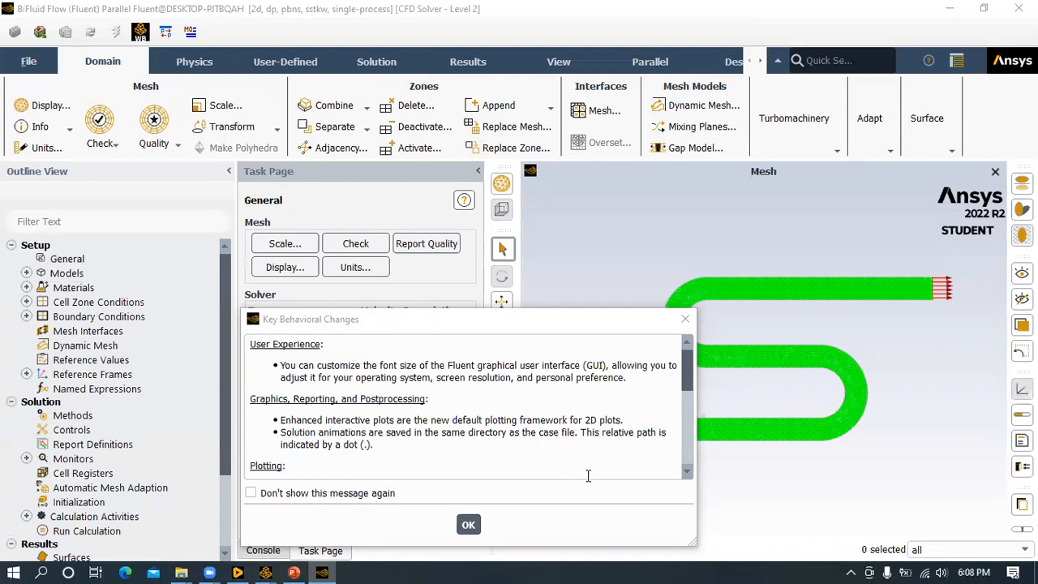
- Dismiss the Key Behavioral Changes message and arrange the Fluent workspace with the console beneath the enlarged mesh view
{"action": "left_click", "coordinate": [469, 525]}
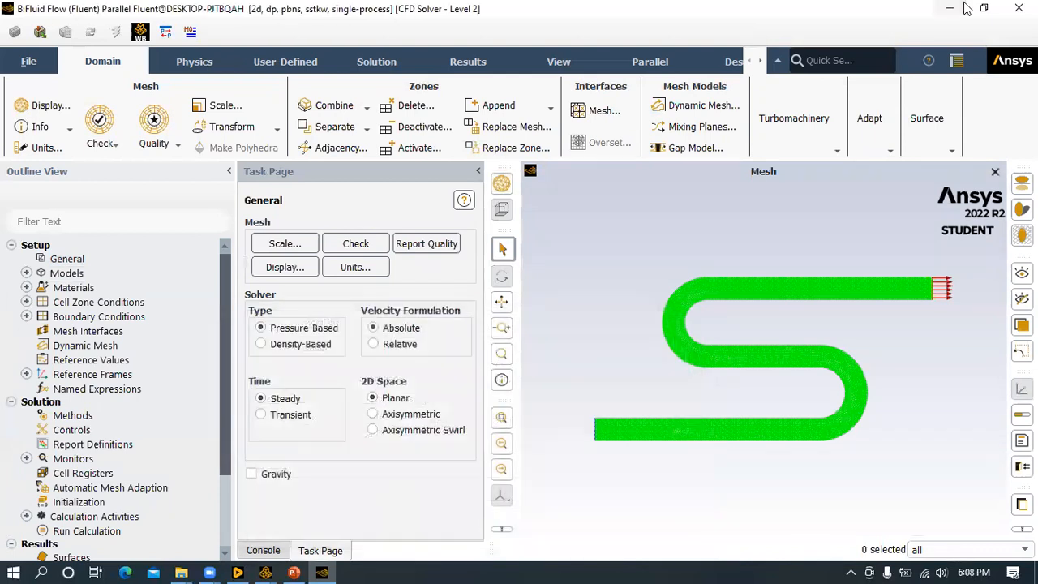
{"action": "left_click", "coordinate": [956, 61]}
{"action": "left_click", "coordinate": [931, 82]}
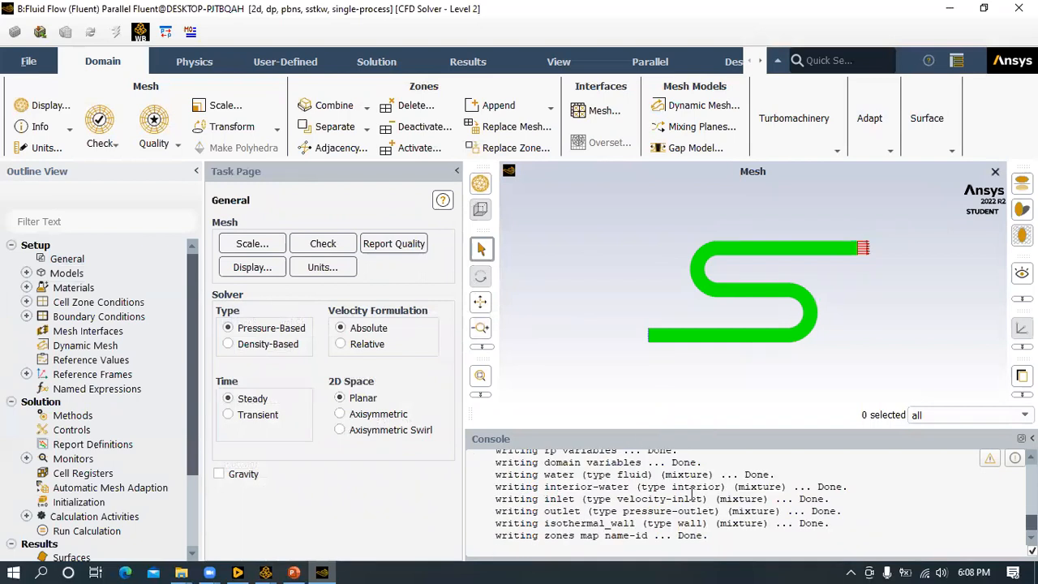
{"action": "scroll", "coordinate": [732, 290], "scroll_direction": "up", "scroll_amount": 4}
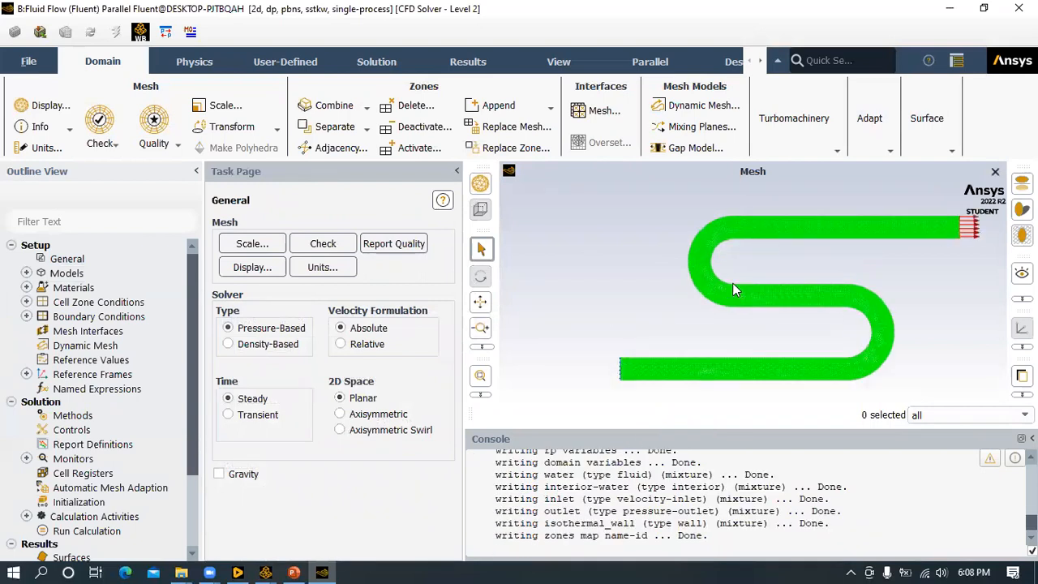
{"action": "scroll", "coordinate": [733, 284], "scroll_direction": "up", "scroll_amount": 2}
{"action": "scroll", "coordinate": [782, 304], "scroll_direction": "down", "scroll_amount": 2}
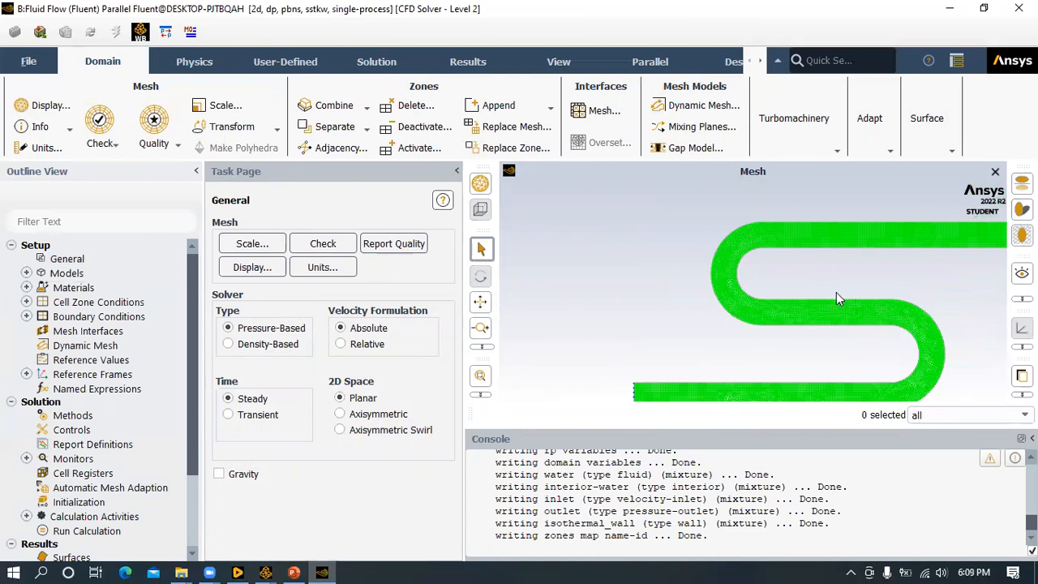
- Set the solver time to Transient and enable gravity with a Y gravitational acceleration of -9.81 m/s²
{"action": "left_click", "coordinate": [257, 414]}
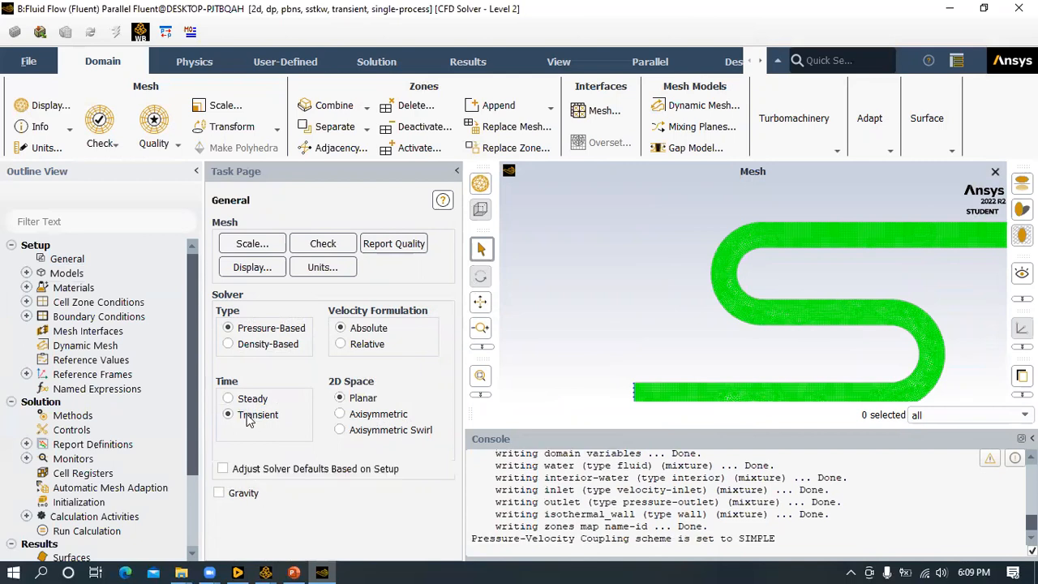
{"action": "left_click", "coordinate": [242, 494]}
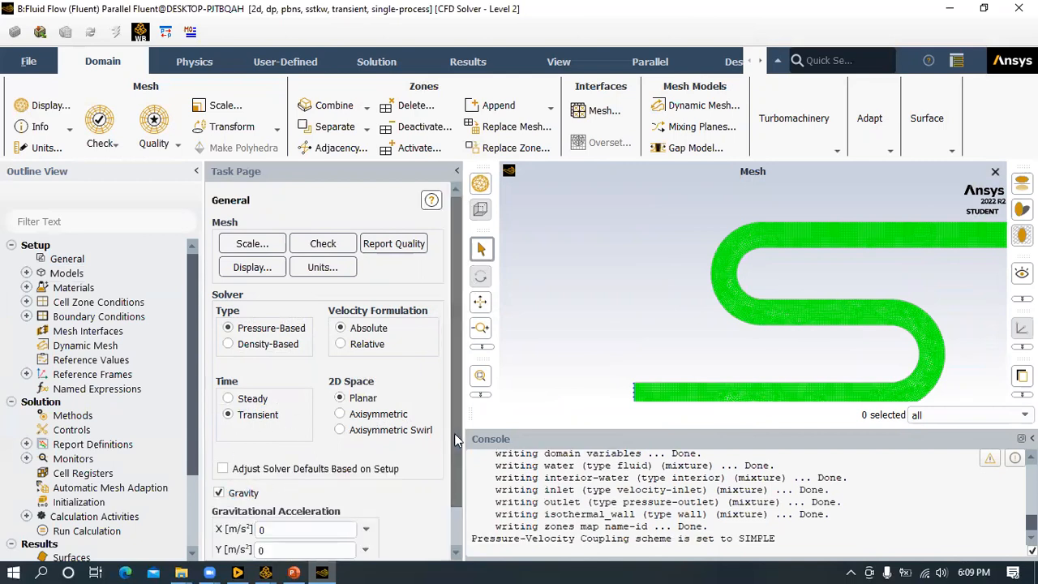
{"action": "scroll", "coordinate": [455, 439], "scroll_direction": "down", "scroll_amount": 2}
{"action": "left_click", "coordinate": [280, 504]}
{"action": "left_click_drag", "start_coordinate": [275, 505], "coordinate": [229, 511]}
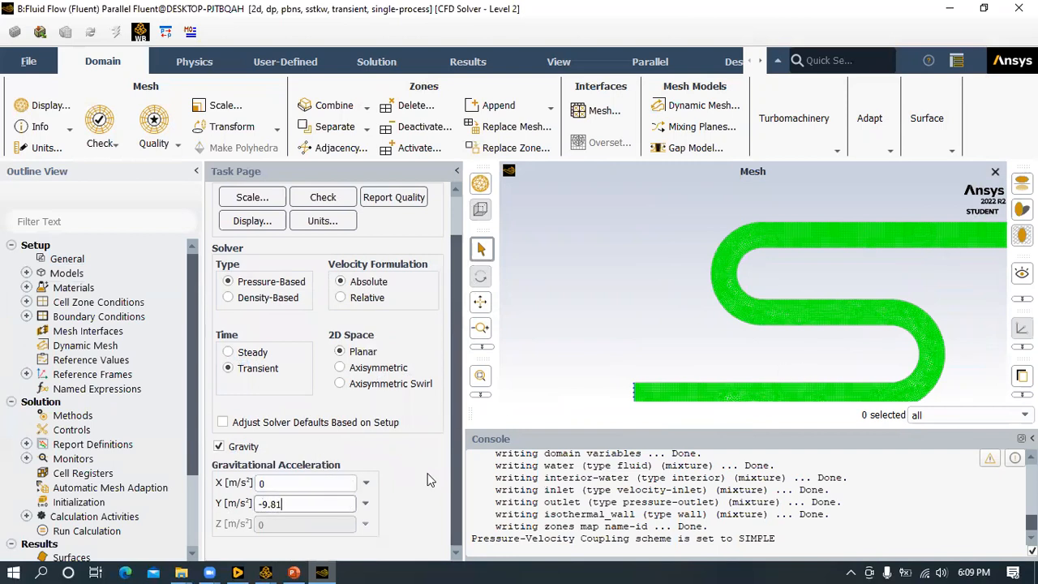
{"action": "double_click", "coordinate": [273, 497]}
{"action": "double_click", "coordinate": [265, 484]}
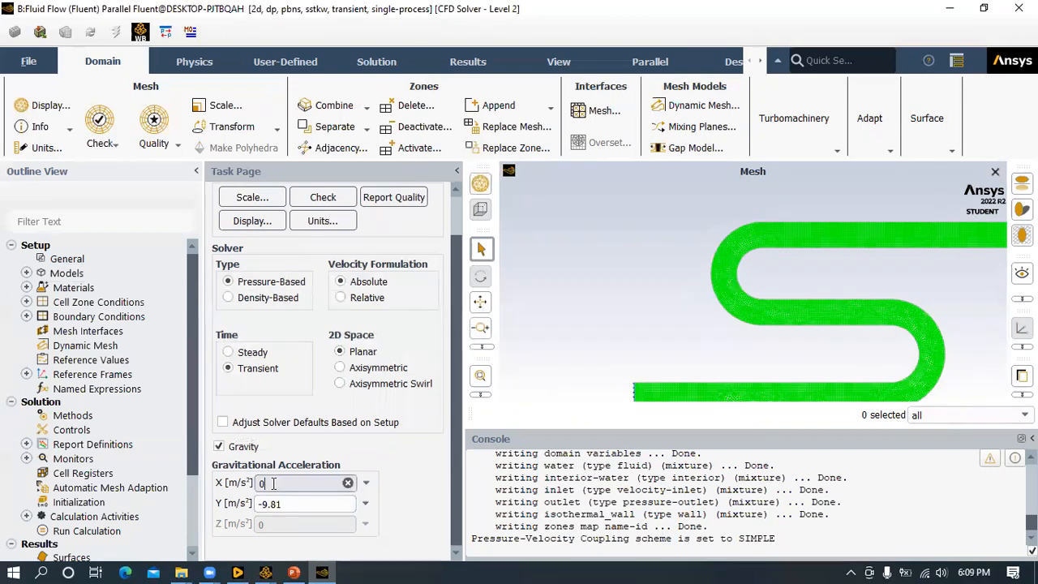
{"action": "left_click_drag", "start_coordinate": [309, 507], "coordinate": [233, 507]}
{"action": "left_click", "coordinate": [275, 499]}
{"action": "double_click", "coordinate": [276, 499]}
{"action": "double_click", "coordinate": [274, 484]}
{"action": "double_click", "coordinate": [290, 501]}
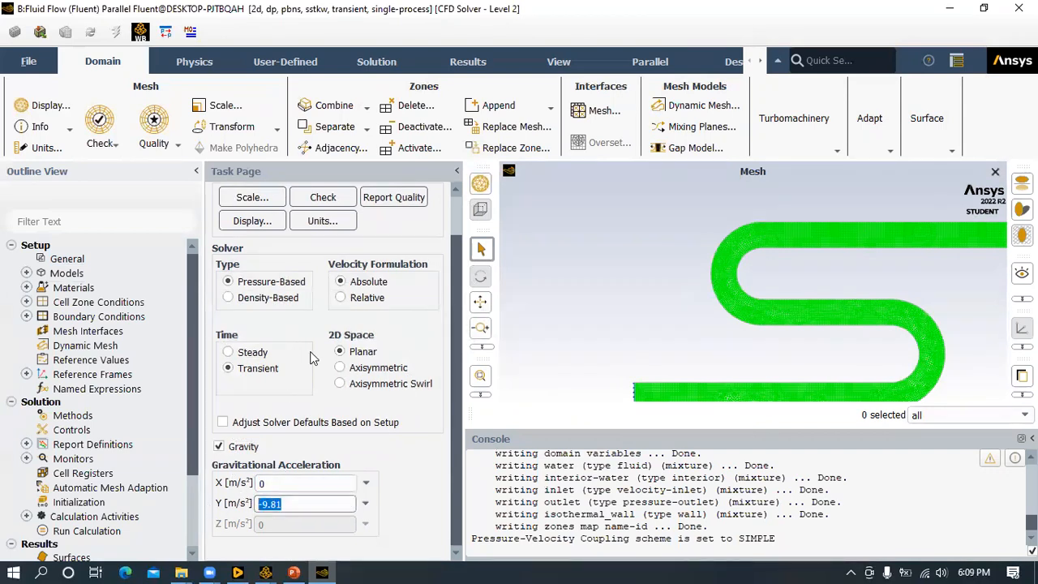
- Open the Energy model settings and enable the Energy Equation
{"action": "double_click", "coordinate": [71, 278]}
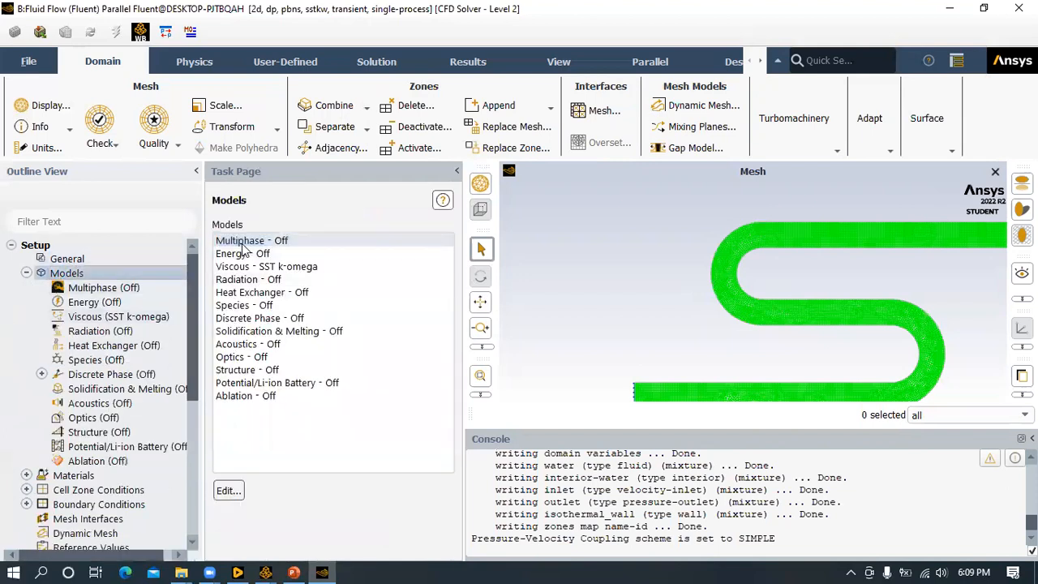
{"action": "left_click", "coordinate": [242, 243]}
{"action": "double_click", "coordinate": [242, 253]}
{"action": "left_click", "coordinate": [245, 359]}
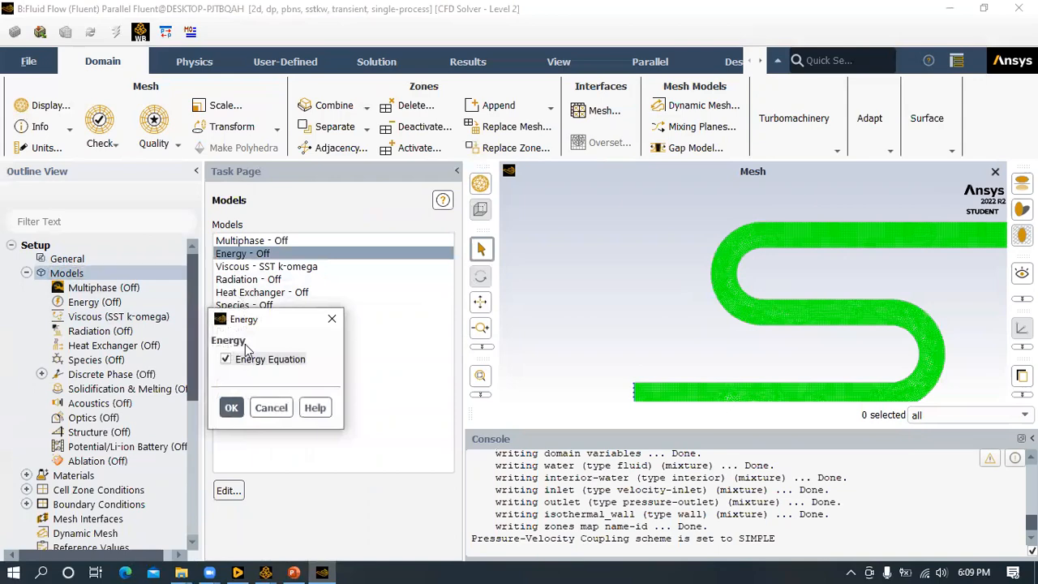
{"action": "left_click_drag", "start_coordinate": [251, 319], "coordinate": [366, 285]}
- Switch to the PowerPoint presentation, show the Problem Statement slide and highlight the 500℃ wall temperature
{"action": "left_click", "coordinate": [285, 565]}
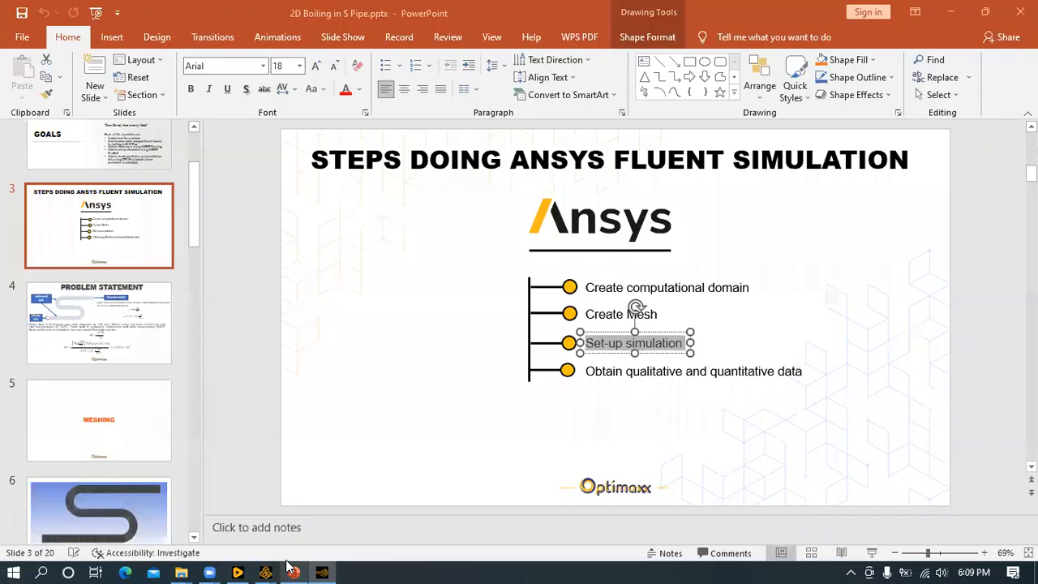
{"action": "left_click", "coordinate": [109, 321]}
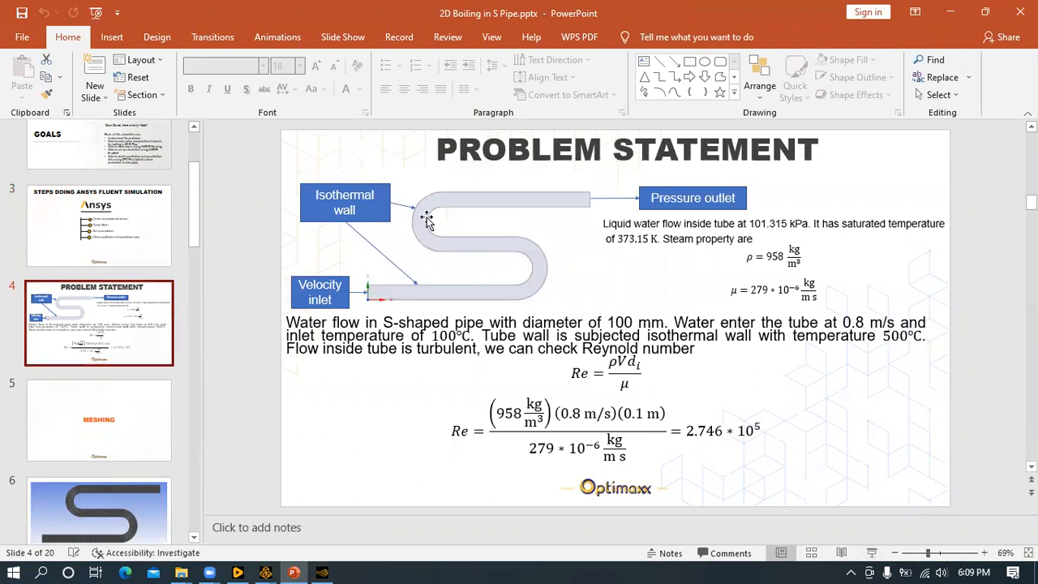
{"action": "left_click_drag", "start_coordinate": [884, 336], "coordinate": [925, 335]}
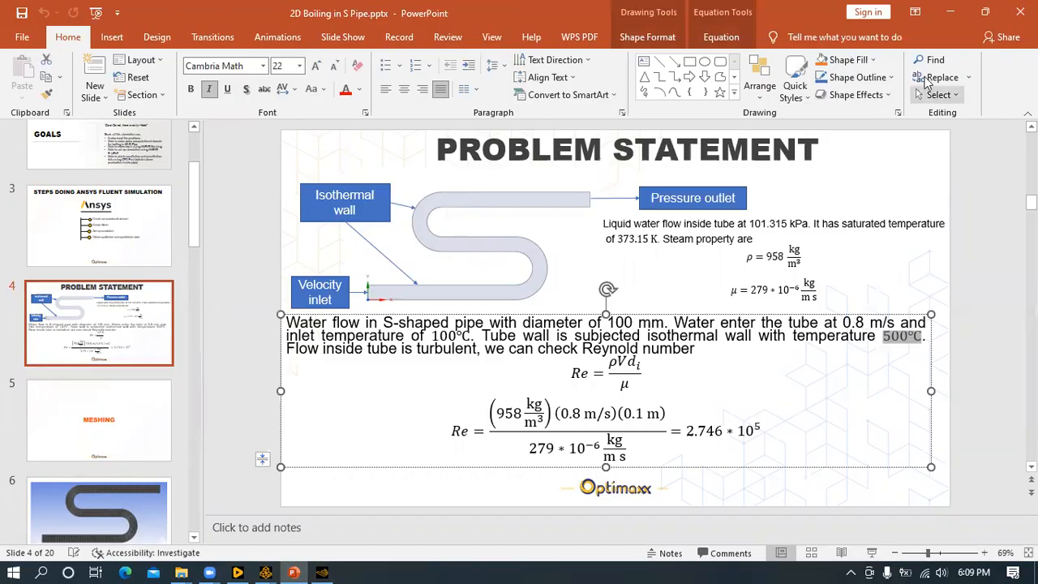
- Return to Fluent and apply the enabled Energy Equation
{"action": "left_click", "coordinate": [949, 11]}
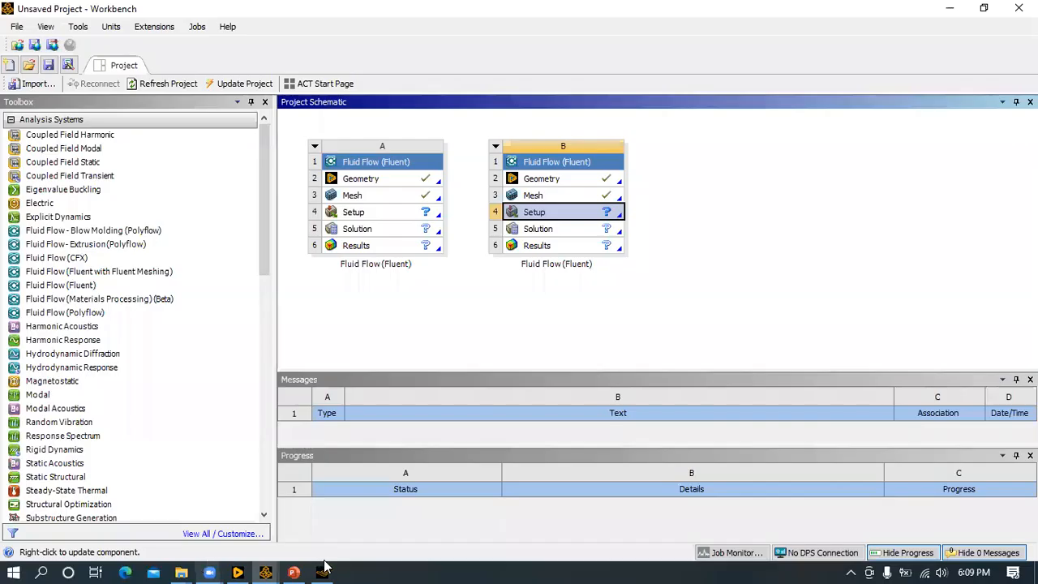
{"action": "left_click", "coordinate": [322, 566]}
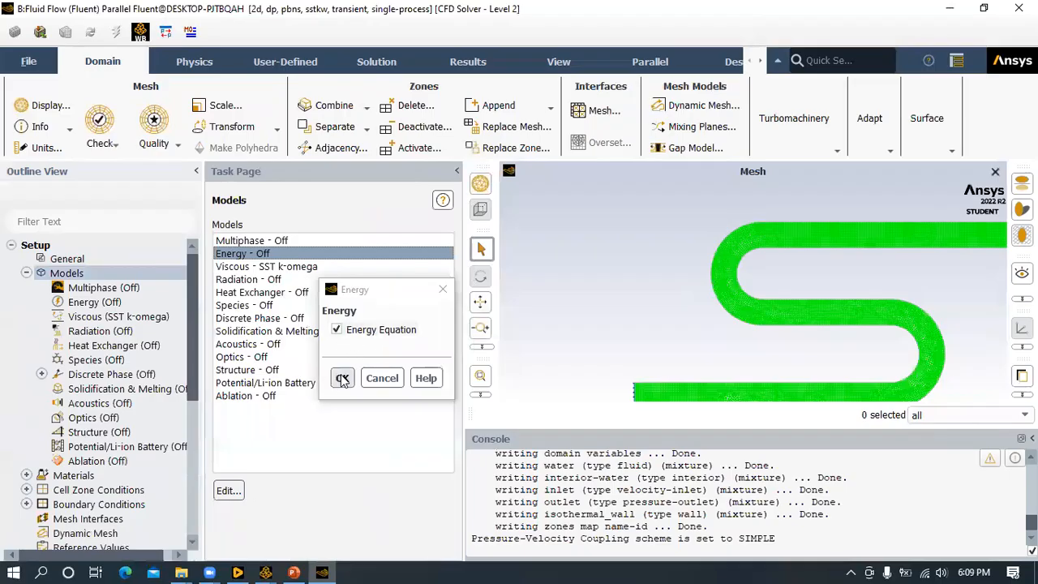
{"action": "left_click", "coordinate": [342, 378]}
- Show the Materials list and open the fluid materials for creating and editing
{"action": "scroll", "coordinate": [122, 280], "scroll_direction": "down", "scroll_amount": 3}
{"action": "scroll", "coordinate": [98, 283], "scroll_direction": "up", "scroll_amount": 3}
{"action": "scroll", "coordinate": [86, 285], "scroll_direction": "down", "scroll_amount": 1}
{"action": "scroll", "coordinate": [87, 286], "scroll_direction": "down", "scroll_amount": 2}
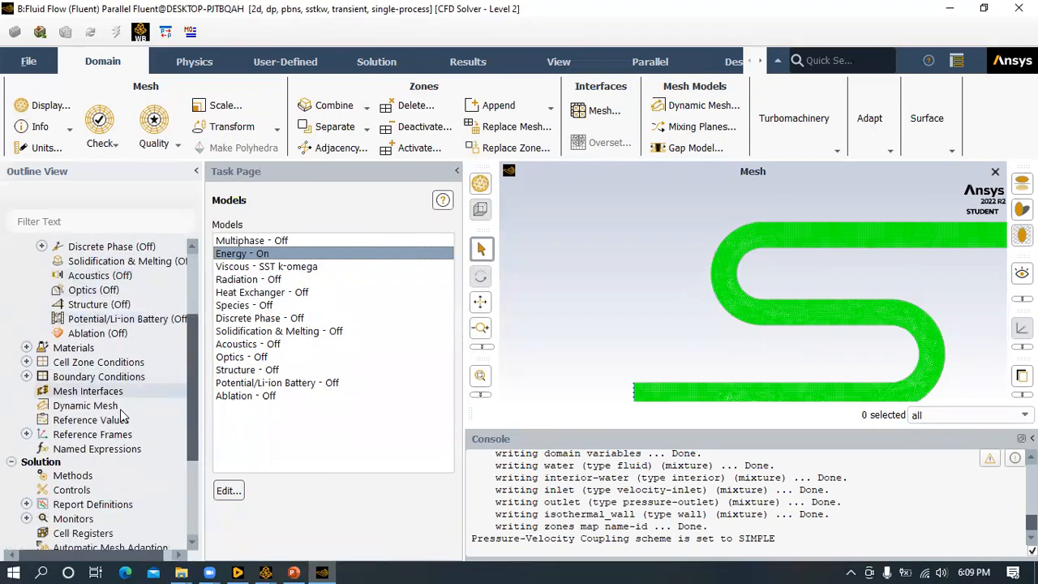
{"action": "double_click", "coordinate": [81, 348]}
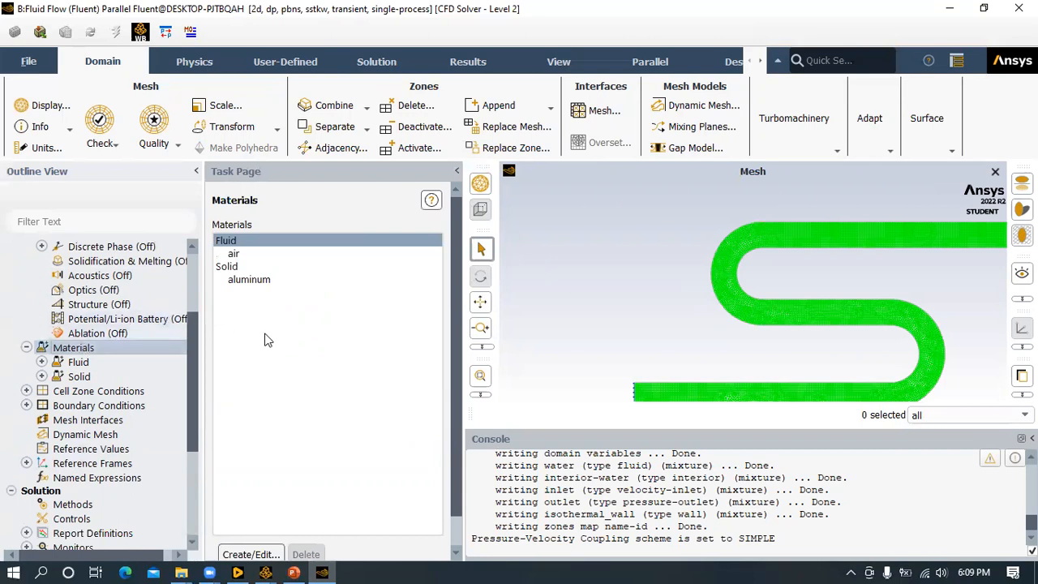
{"action": "left_click", "coordinate": [254, 240]}
{"action": "left_click", "coordinate": [247, 239]}
{"action": "double_click", "coordinate": [227, 242]}
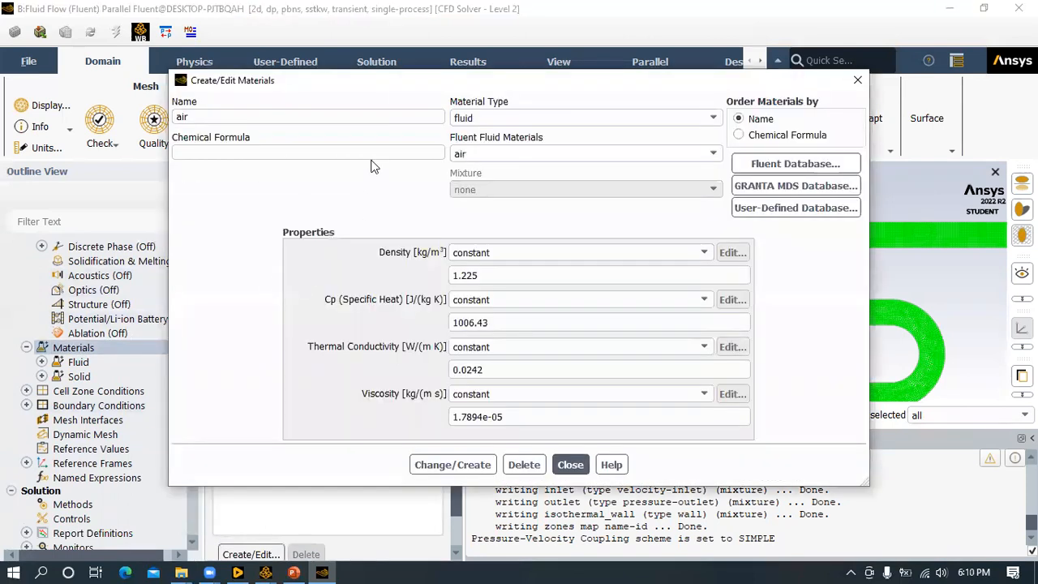
- Copy water-liquid (h2o<l>) and water-vapor (h2o) from the Fluent database into the case's fluid materials
{"action": "left_click_drag", "start_coordinate": [325, 92], "coordinate": [387, 120]}
{"action": "left_click", "coordinate": [862, 192]}
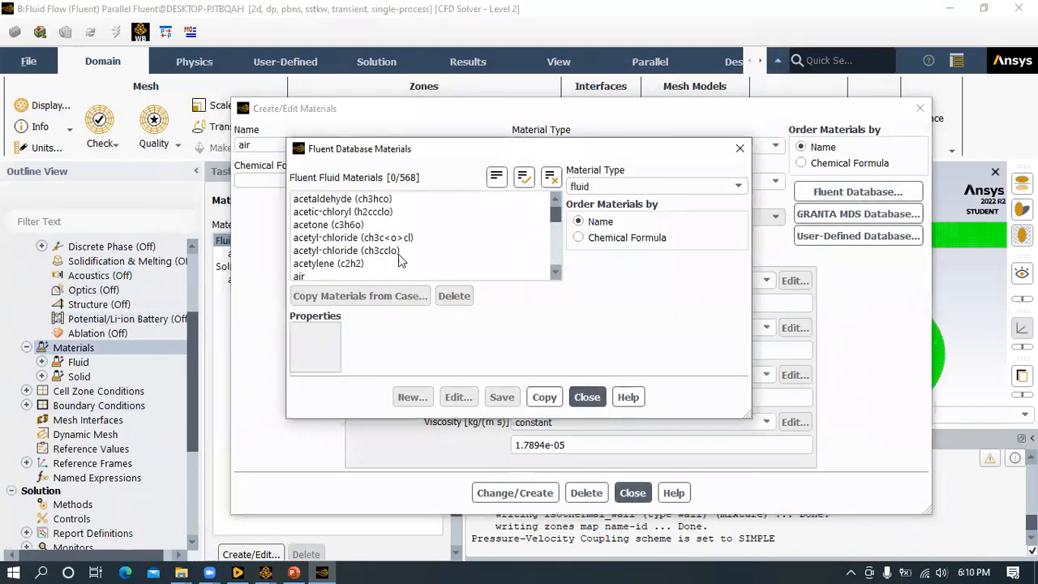
{"action": "scroll", "coordinate": [483, 228], "scroll_direction": "down", "scroll_amount": 2}
{"action": "scroll", "coordinate": [485, 222], "scroll_direction": "down", "scroll_amount": 7}
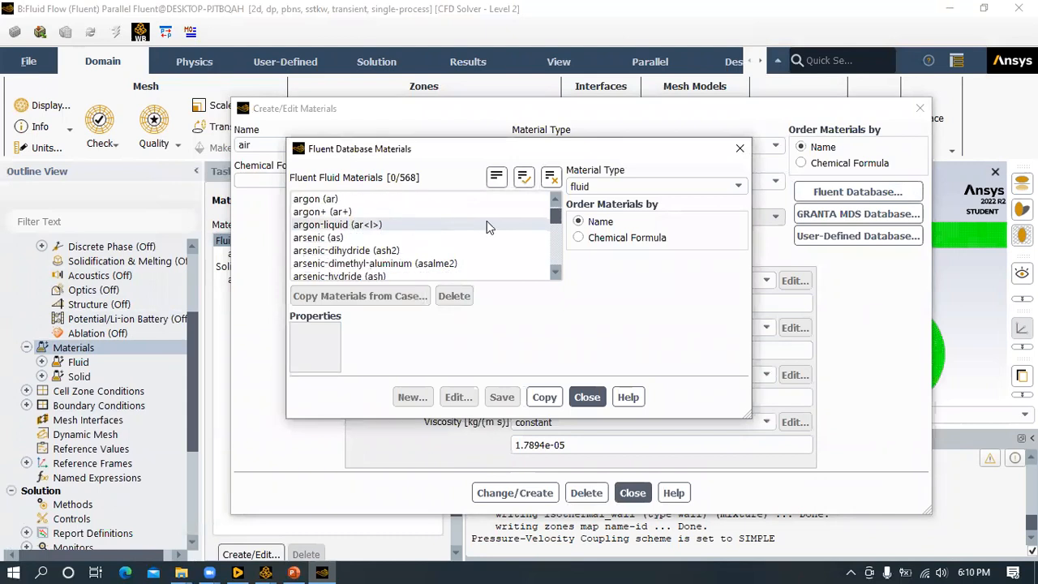
{"action": "left_click_drag", "start_coordinate": [555, 216], "coordinate": [556, 274]}
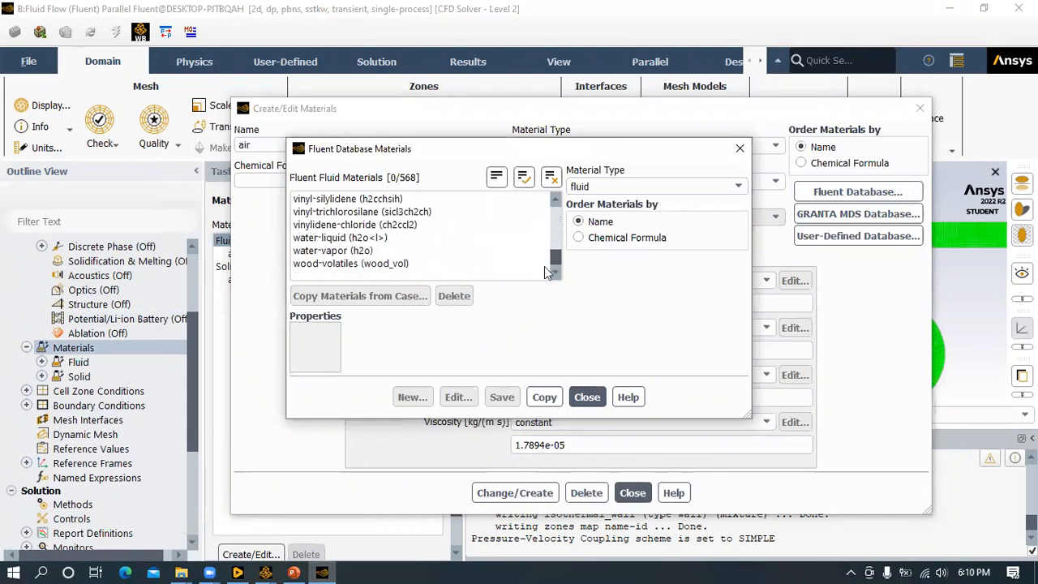
{"action": "left_click", "coordinate": [327, 240]}
{"action": "left_click", "coordinate": [302, 176]}
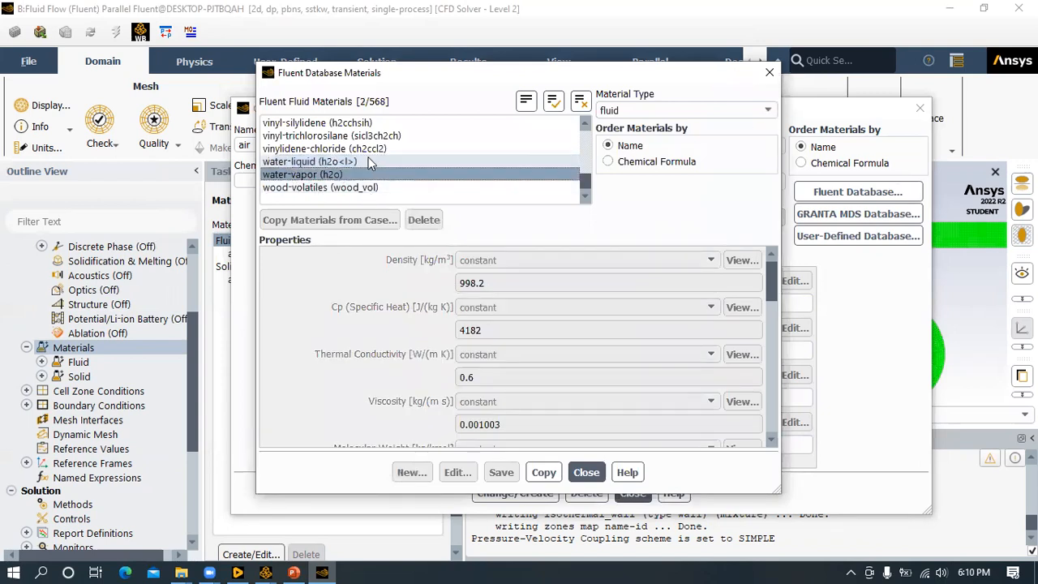
{"action": "left_click", "coordinate": [544, 474]}
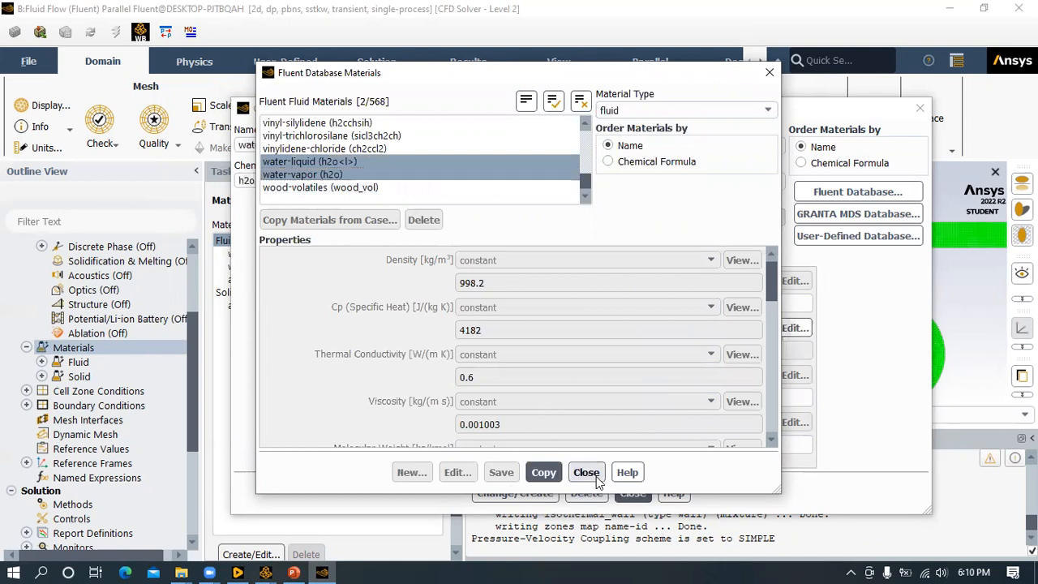
{"action": "left_click", "coordinate": [597, 476]}
{"action": "left_click", "coordinate": [632, 493]}
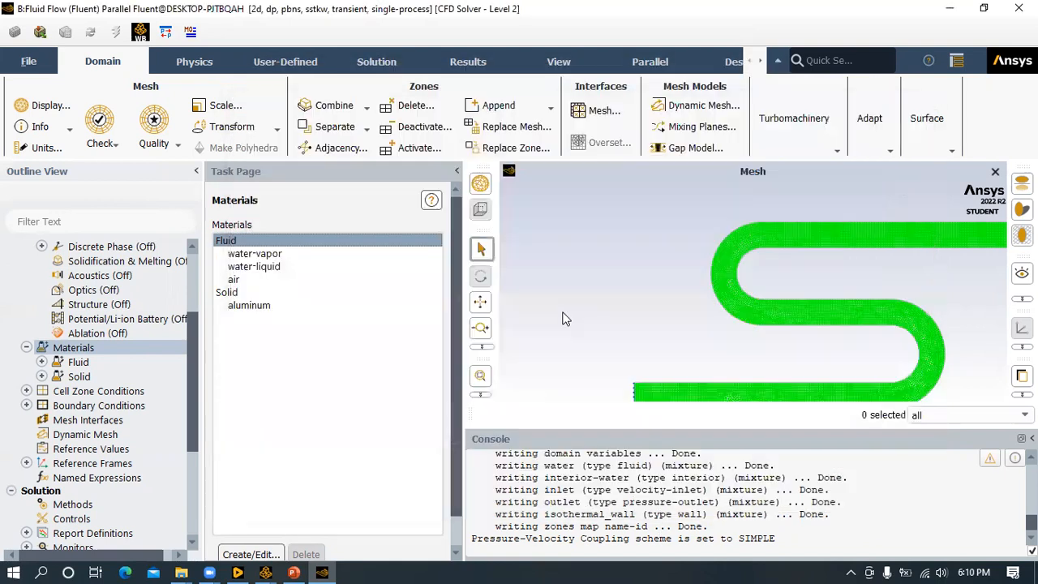
{"action": "left_click", "coordinate": [273, 257]}
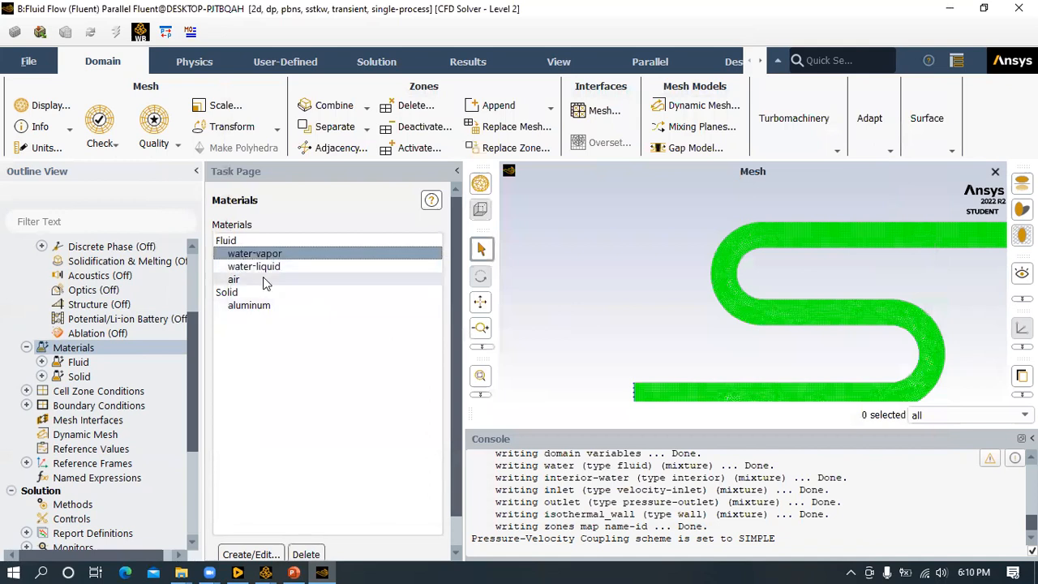
- Open the Multiphase Model settings and choose the Volume of Fluid model
{"action": "scroll", "coordinate": [89, 357], "scroll_direction": "up", "scroll_amount": 3}
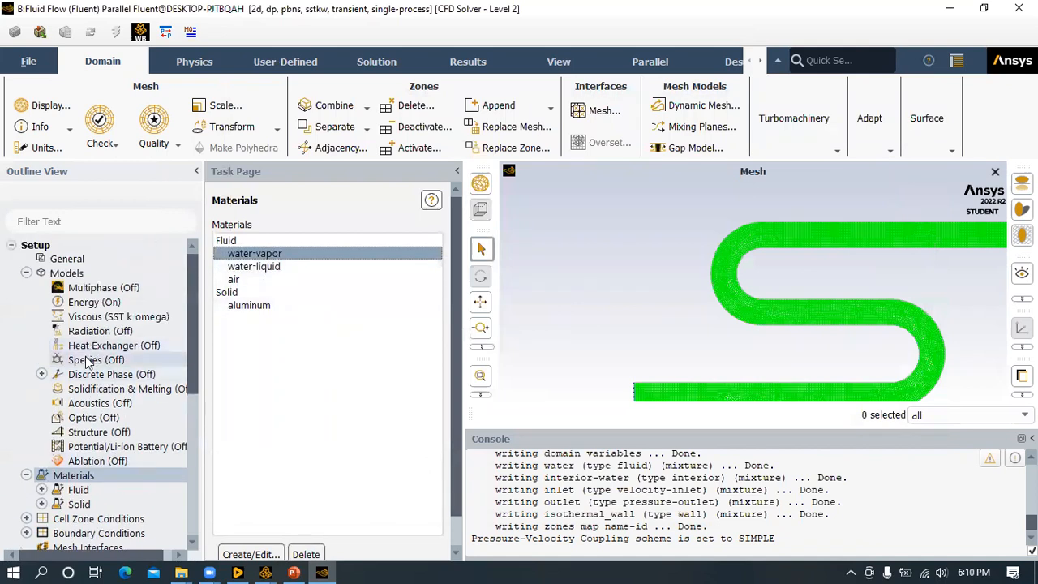
{"action": "double_click", "coordinate": [110, 289]}
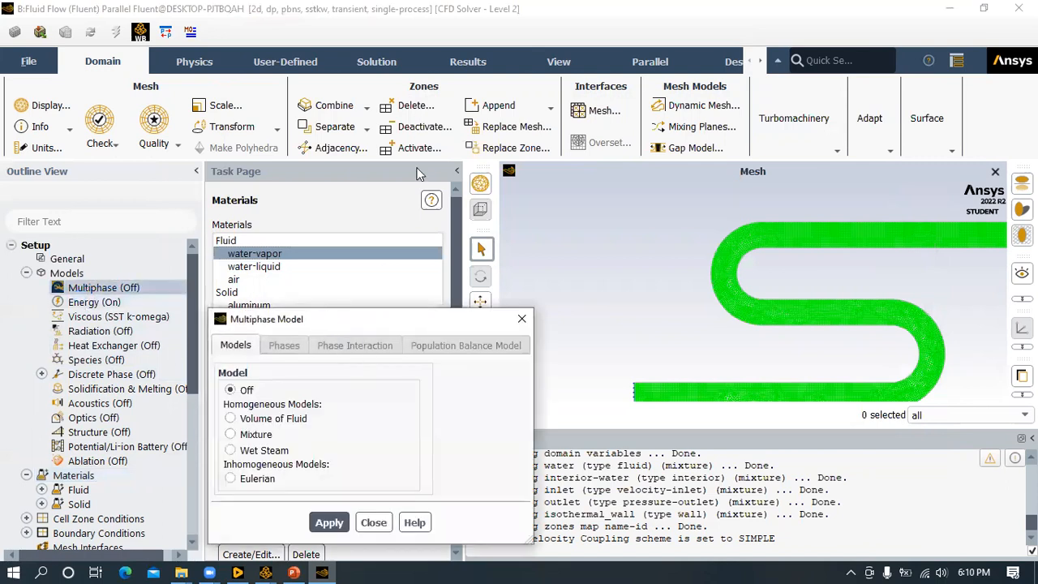
{"action": "left_click_drag", "start_coordinate": [317, 324], "coordinate": [418, 175]}
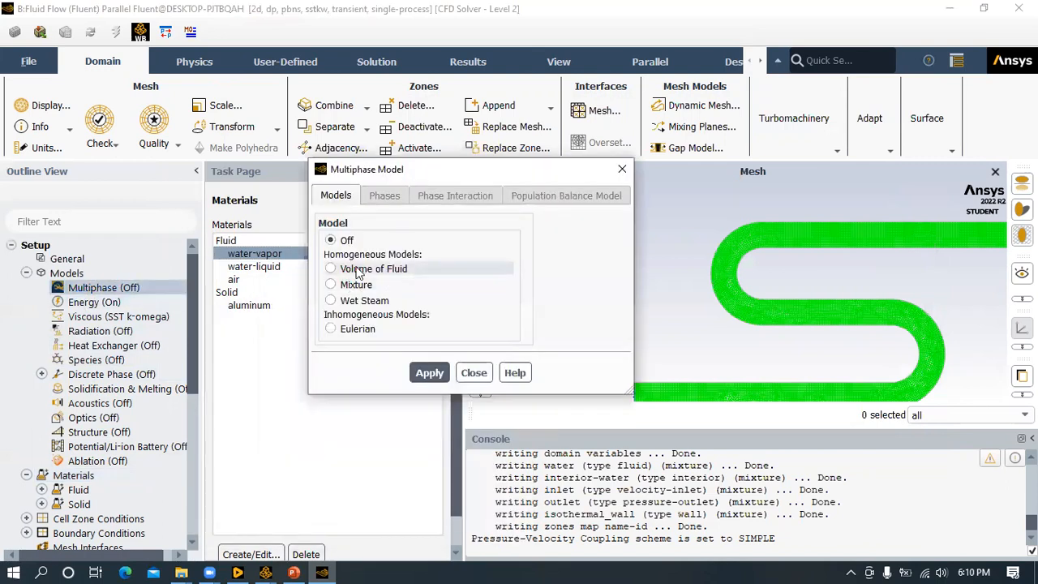
{"action": "left_click", "coordinate": [371, 270]}
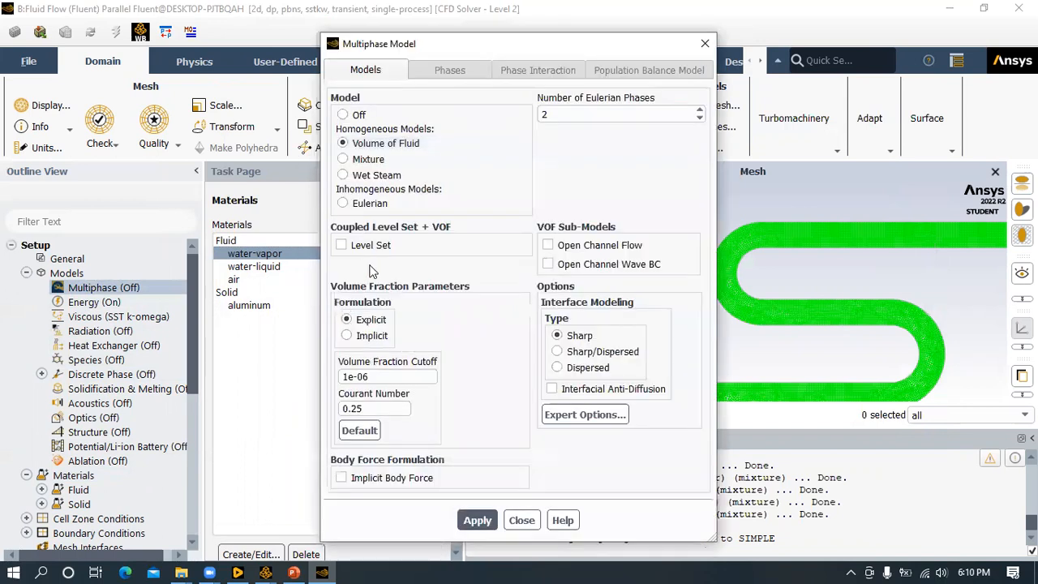
- Switch to the PowerPoint presentation and present the Multiphase Models slide in full-screen slide show
{"action": "left_click", "coordinate": [293, 572]}
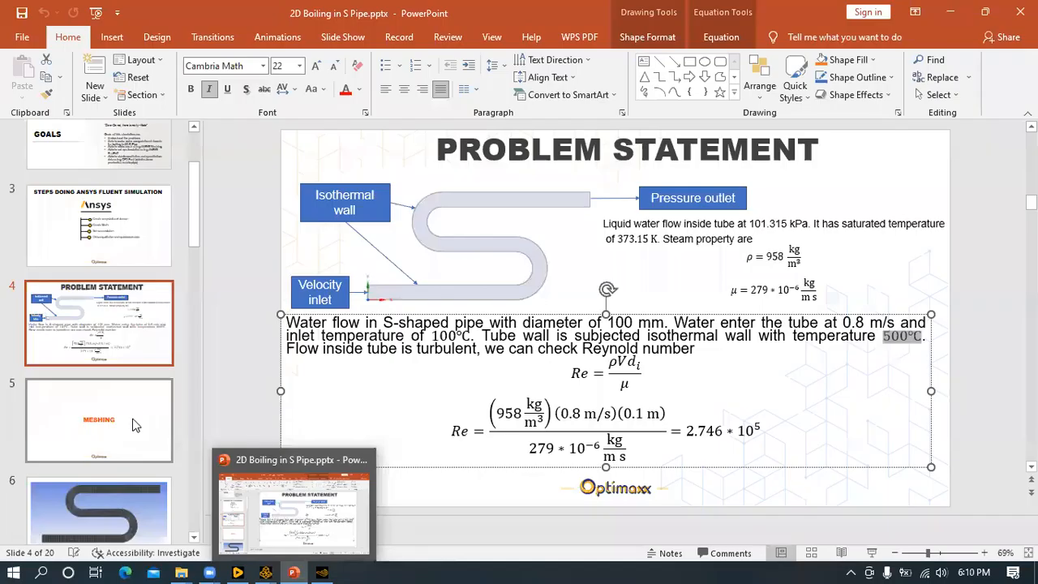
{"action": "scroll", "coordinate": [122, 365], "scroll_direction": "down", "scroll_amount": 5}
{"action": "left_click", "coordinate": [111, 317]}
{"action": "scroll", "coordinate": [97, 389], "scroll_direction": "down", "scroll_amount": 2}
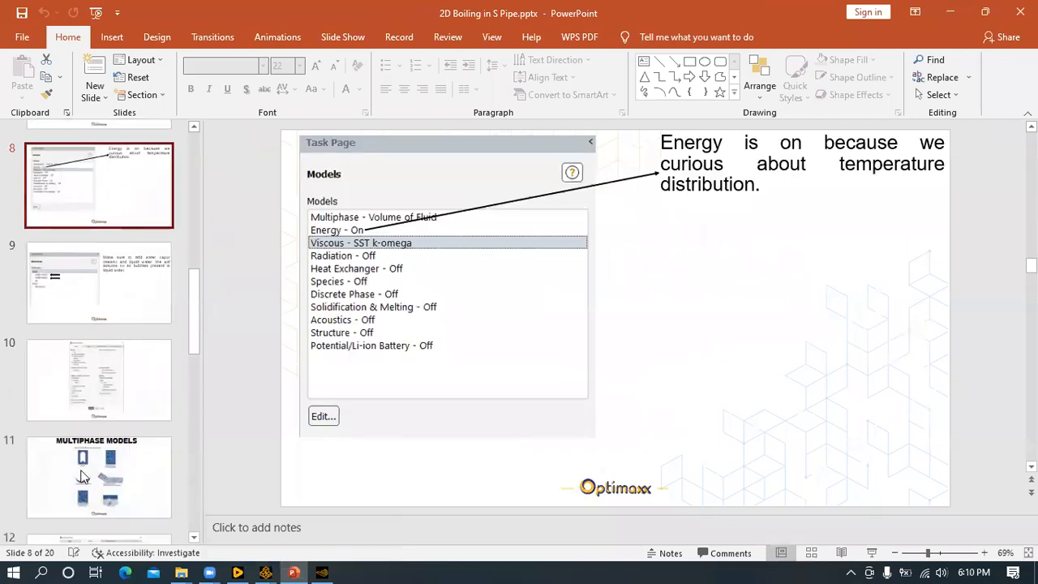
{"action": "scroll", "coordinate": [518, 458], "scroll_direction": "down", "scroll_amount": 3}
{"action": "left_click", "coordinate": [870, 552]}
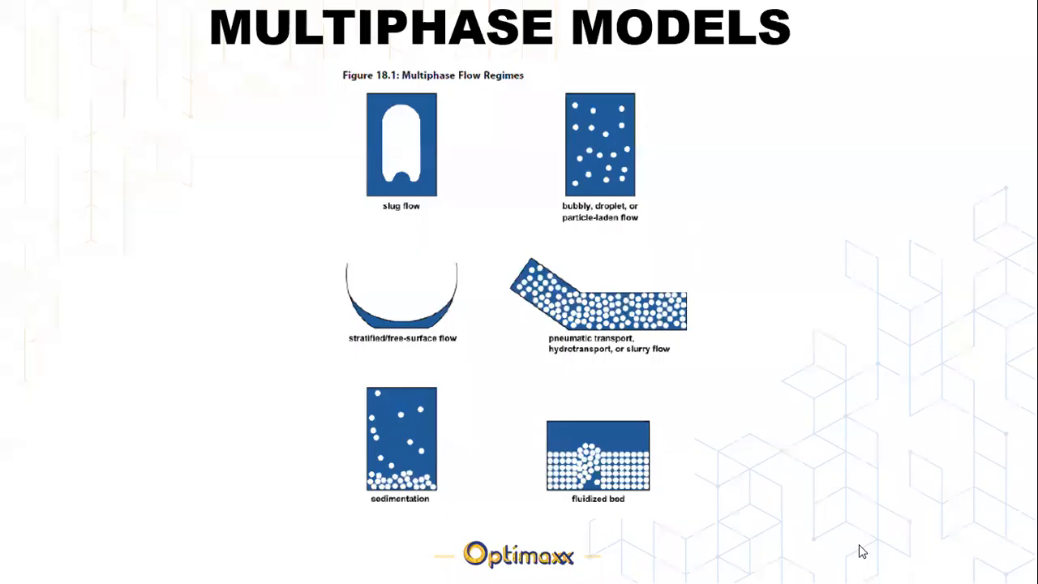
- Turn on the laser pointer for the Multiphase Models slide
{"action": "right_click", "coordinate": [544, 103]}
{"action": "mouse_move", "coordinate": [596, 262]}
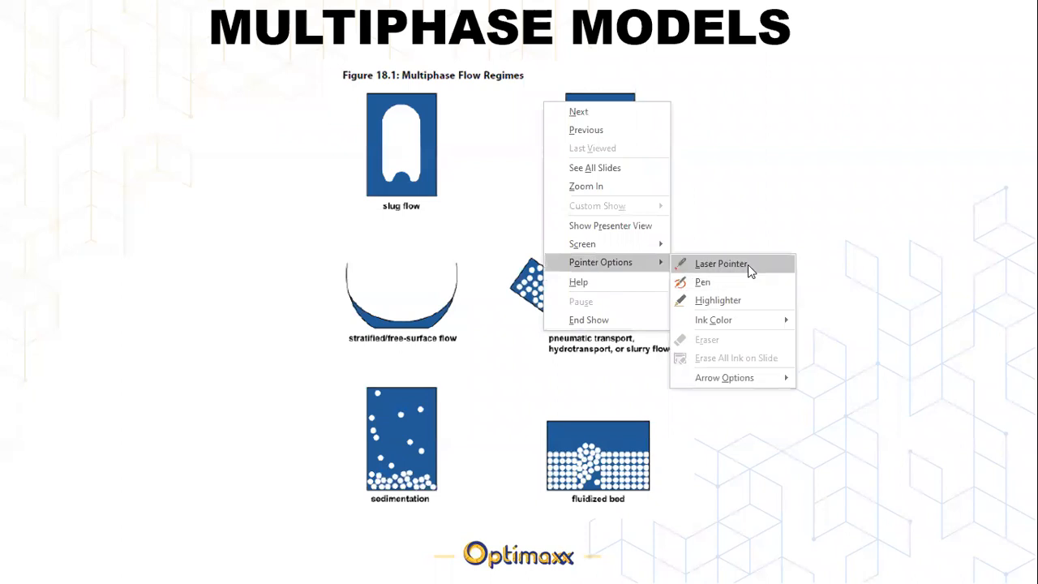
{"action": "left_click", "coordinate": [691, 268]}
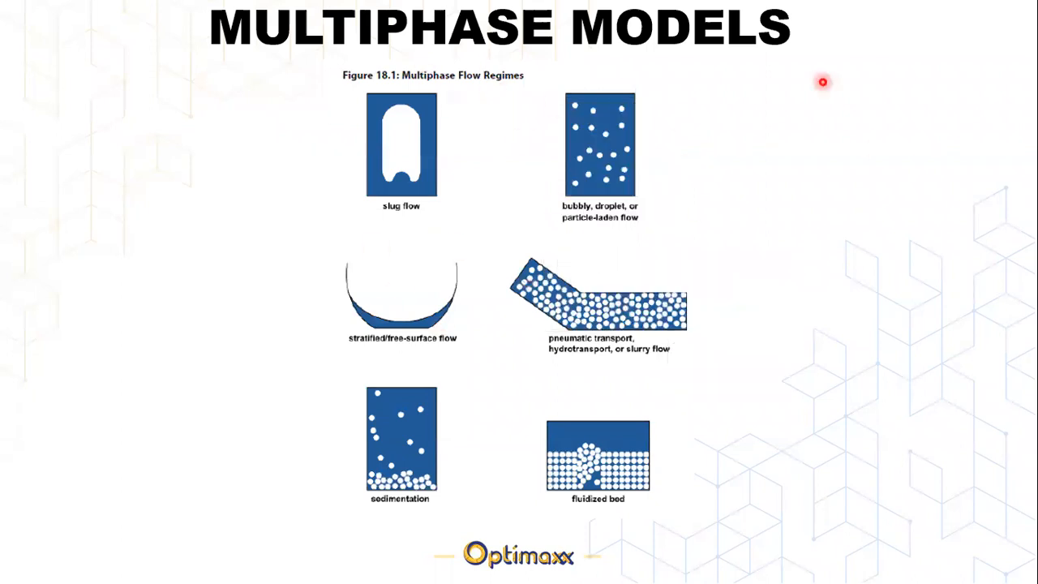
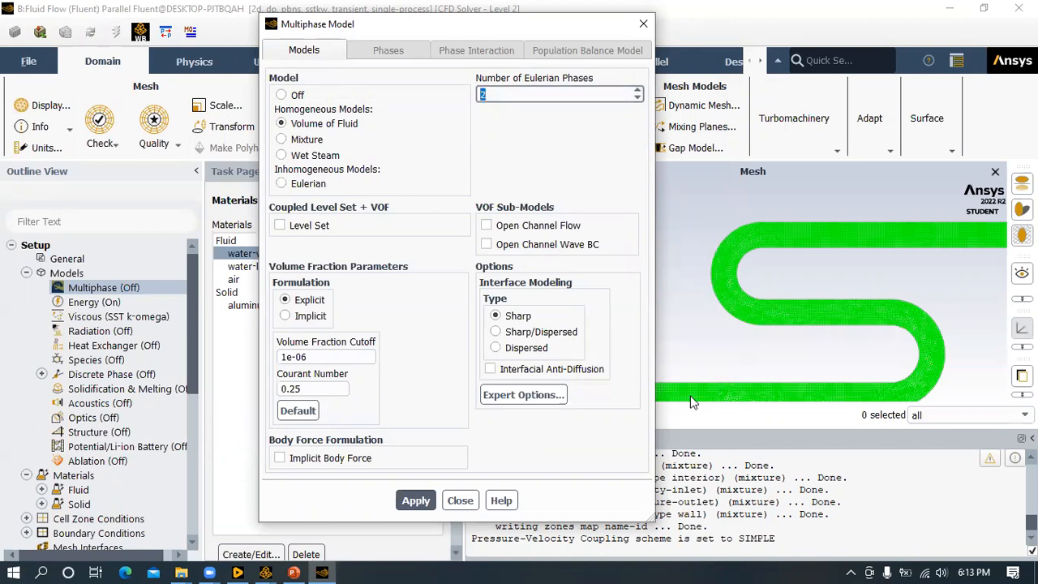
- Enable Implicit Body Force for the Volume of Fluid model with two Eulerian phases and apply the model settings
{"action": "left_click", "coordinate": [497, 95]}
{"action": "double_click", "coordinate": [476, 94]}
{"action": "scroll", "coordinate": [712, 398], "scroll_direction": "up", "scroll_amount": 1}
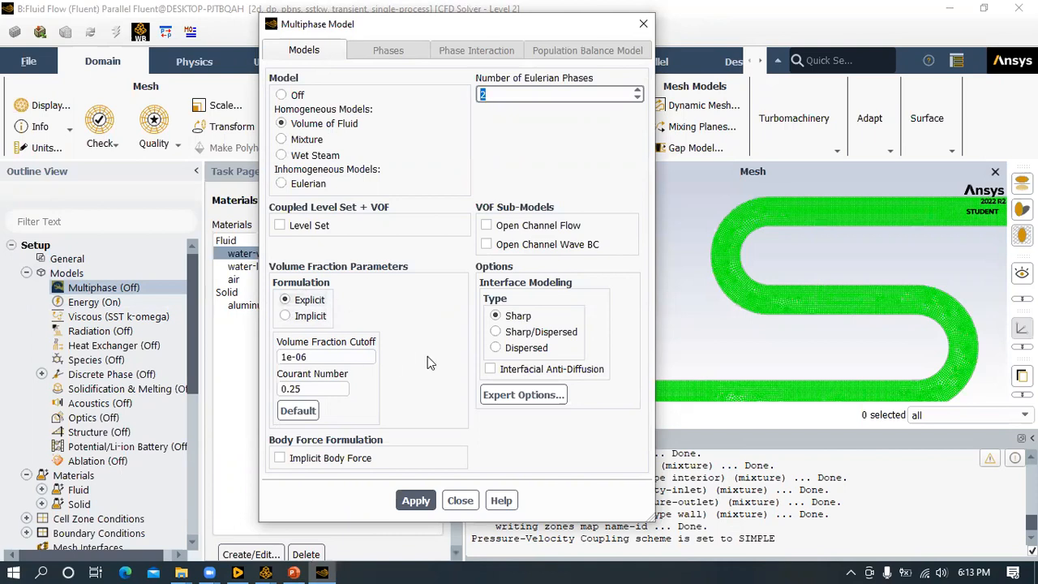
{"action": "left_click", "coordinate": [307, 459]}
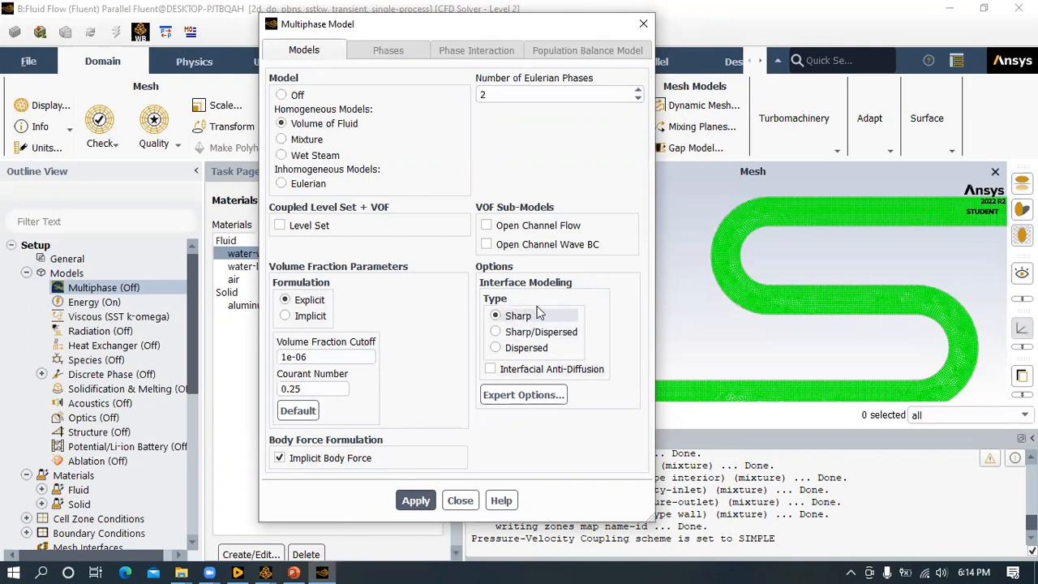
{"action": "left_click", "coordinate": [416, 497]}
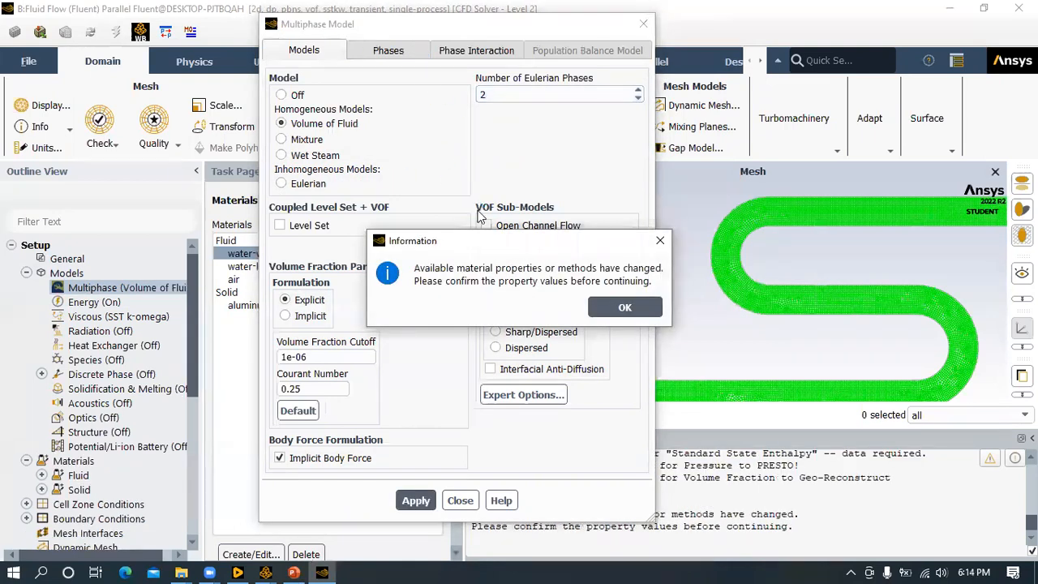
{"action": "left_click", "coordinate": [625, 309]}
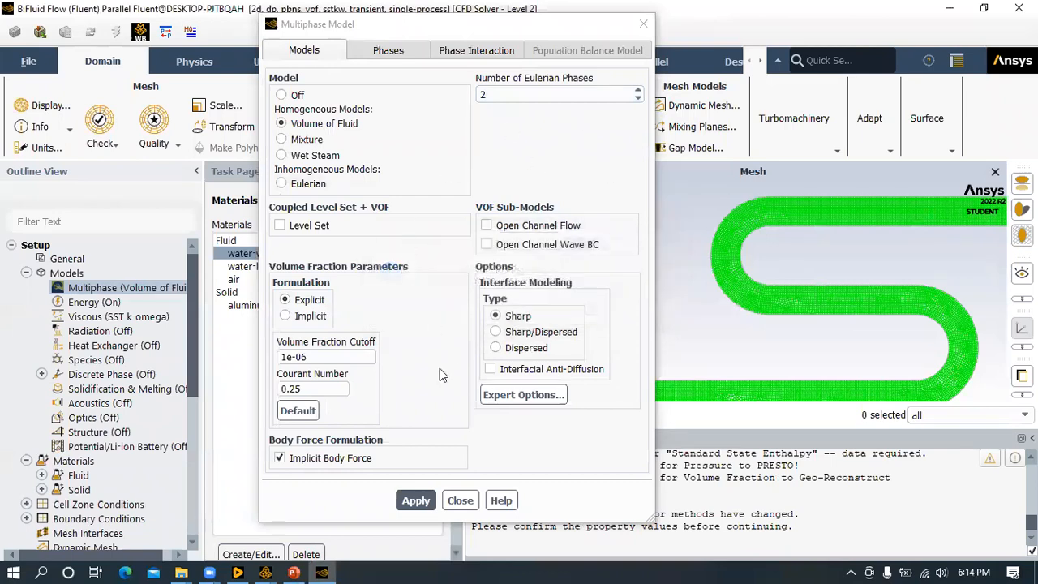
- Open the phase setup and review the name and material settings of the primary and secondary phases
{"action": "left_click", "coordinate": [387, 52]}
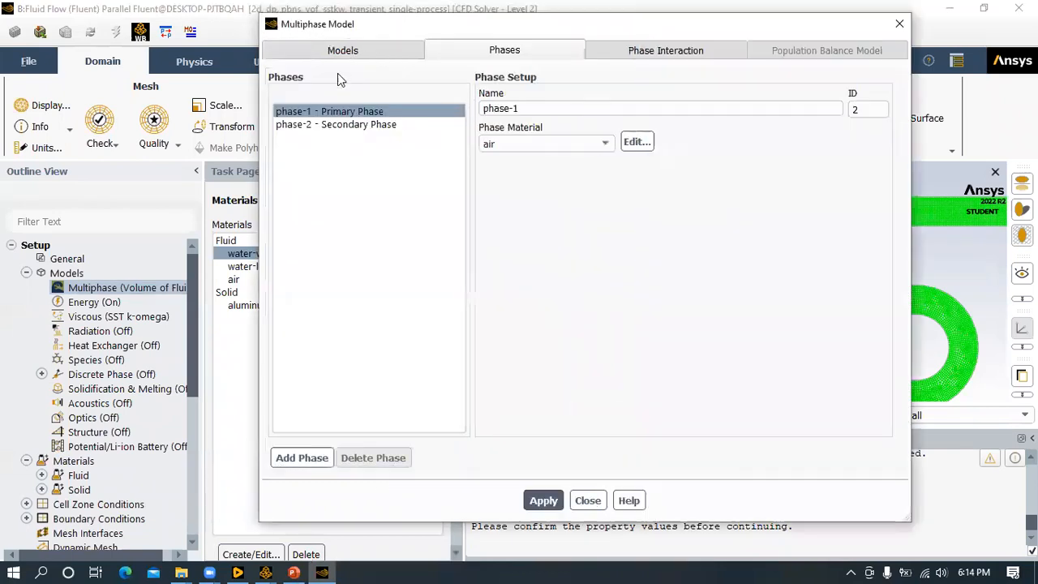
{"action": "left_click", "coordinate": [410, 110]}
{"action": "left_click", "coordinate": [380, 112]}
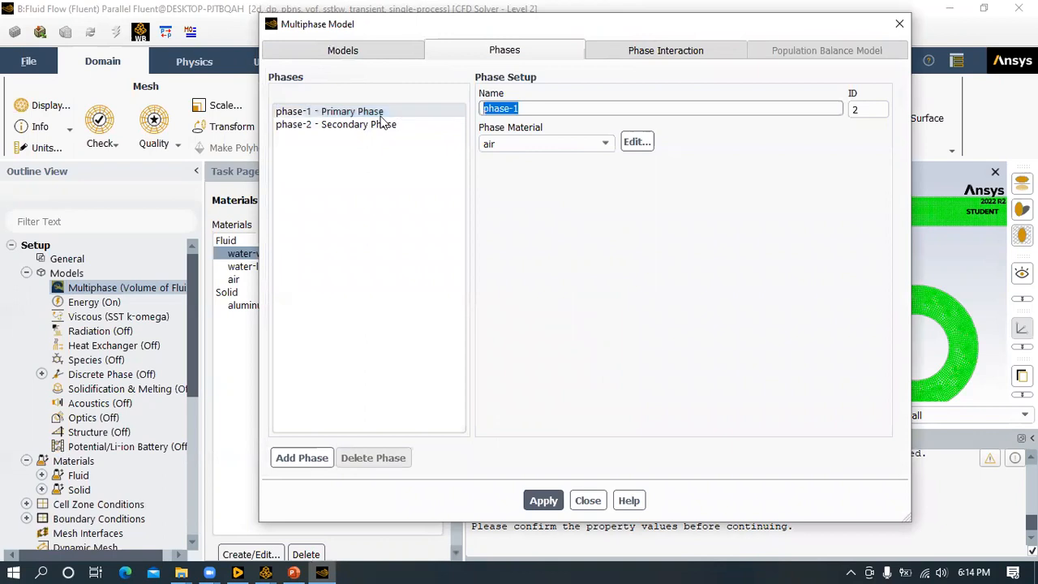
{"action": "left_click", "coordinate": [552, 111]}
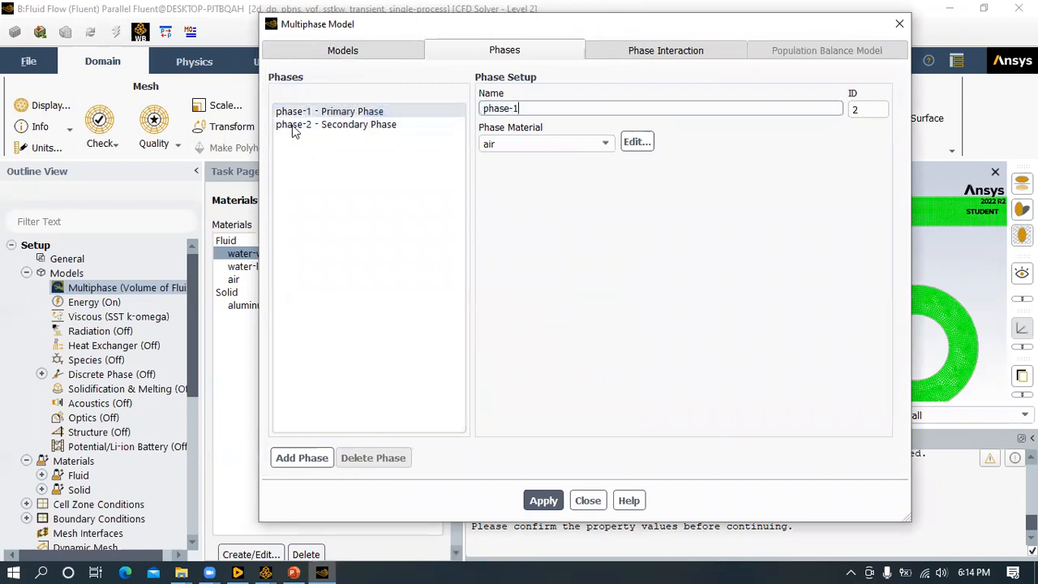
{"action": "left_click_drag", "start_coordinate": [545, 109], "coordinate": [450, 112]}
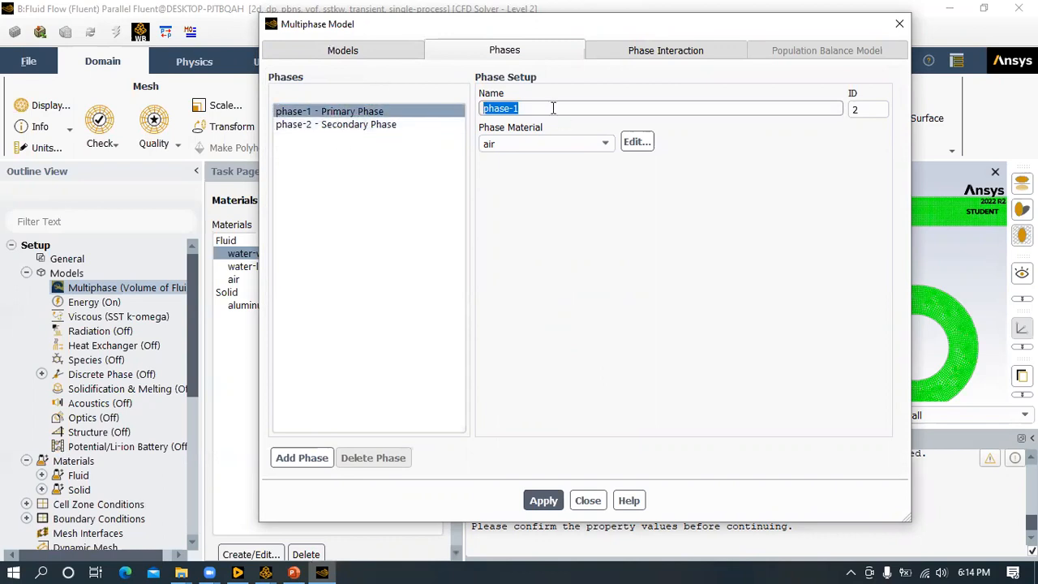
{"action": "left_click", "coordinate": [375, 125]}
{"action": "left_click", "coordinate": [361, 112]}
{"action": "left_click", "coordinate": [357, 126]}
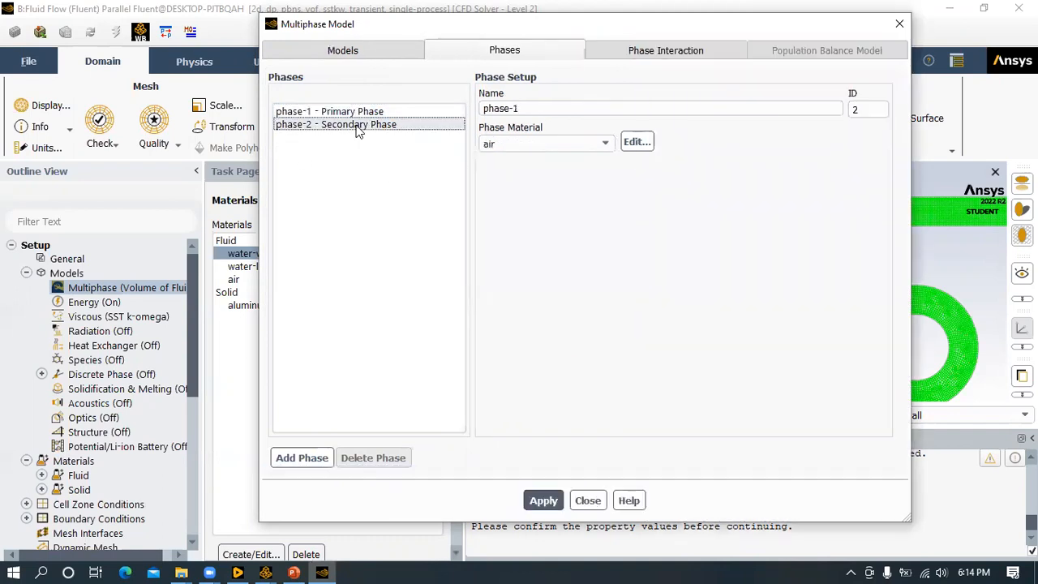
{"action": "left_click", "coordinate": [356, 113]}
{"action": "left_click_drag", "start_coordinate": [539, 111], "coordinate": [433, 118]}
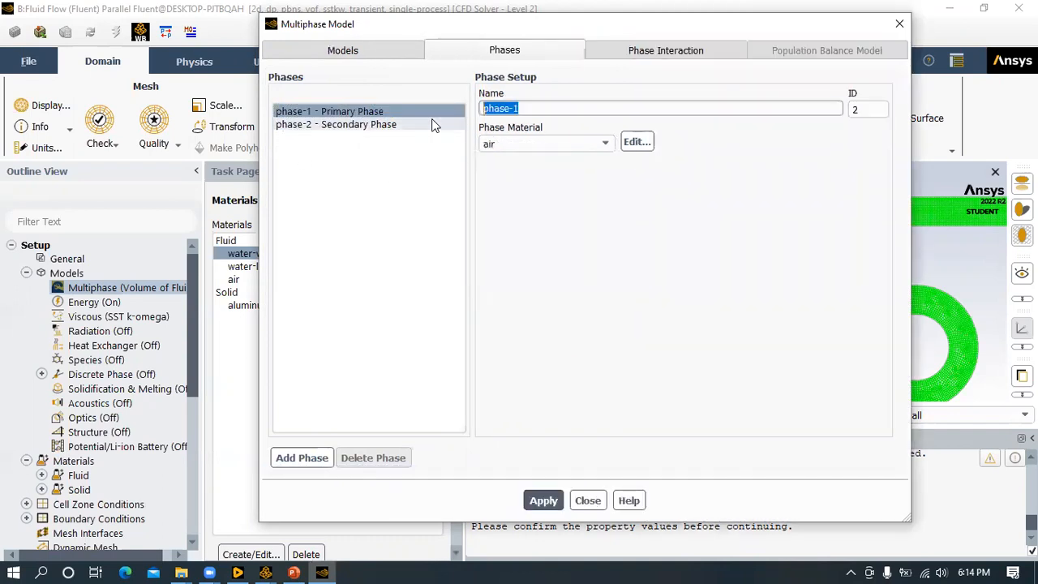
{"action": "left_click", "coordinate": [520, 143]}
{"action": "left_click", "coordinate": [489, 147]}
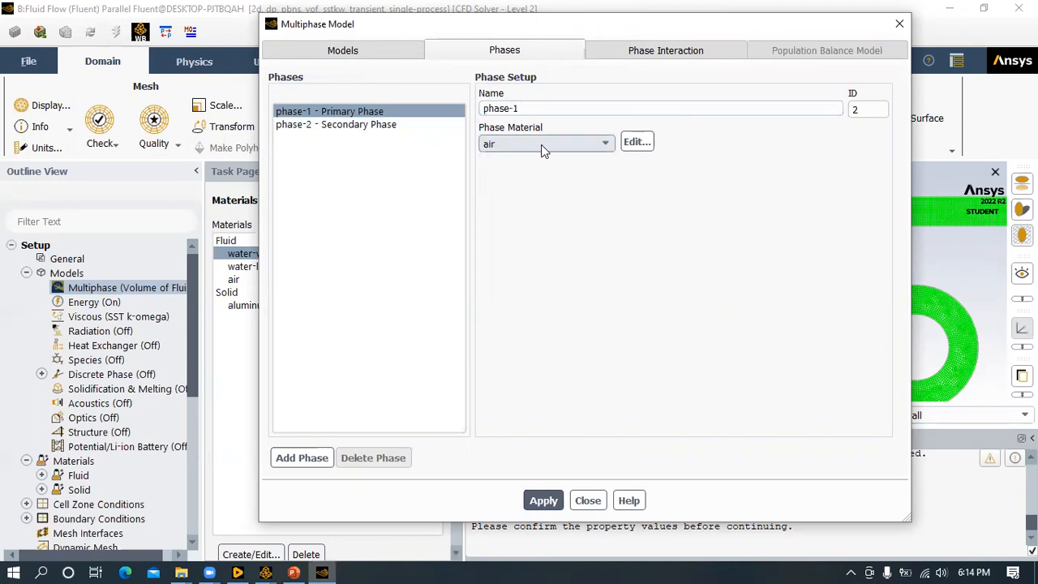
{"action": "left_click_drag", "start_coordinate": [521, 106], "coordinate": [484, 113]}
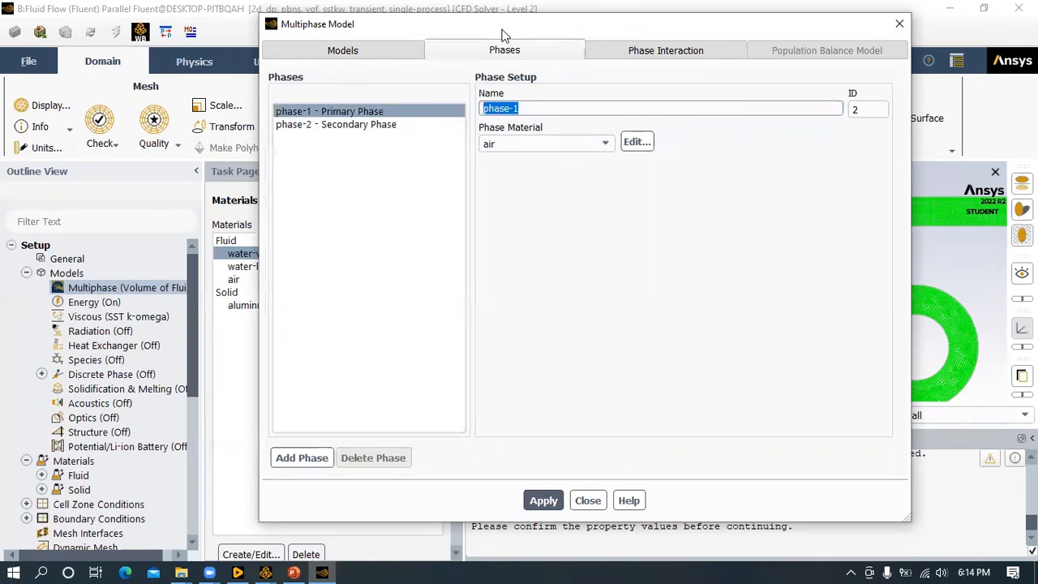
{"action": "left_click_drag", "start_coordinate": [501, 34], "coordinate": [390, 38]}
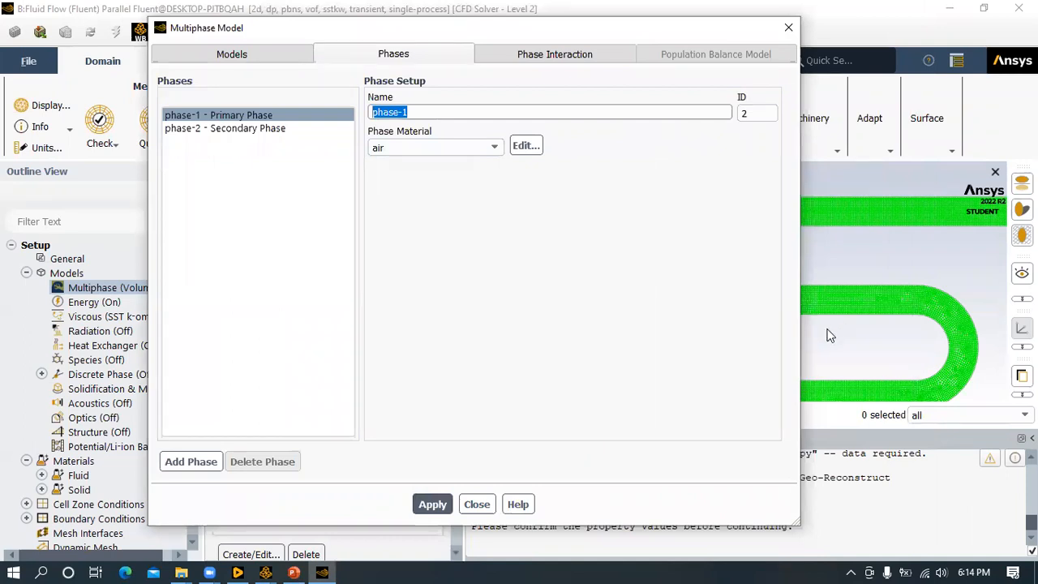
- Name the primary phase water, assign water-liquid as its phase material and apply the change
{"action": "left_click_drag", "start_coordinate": [419, 112], "coordinate": [351, 122]}
{"action": "type", "text": "water"}
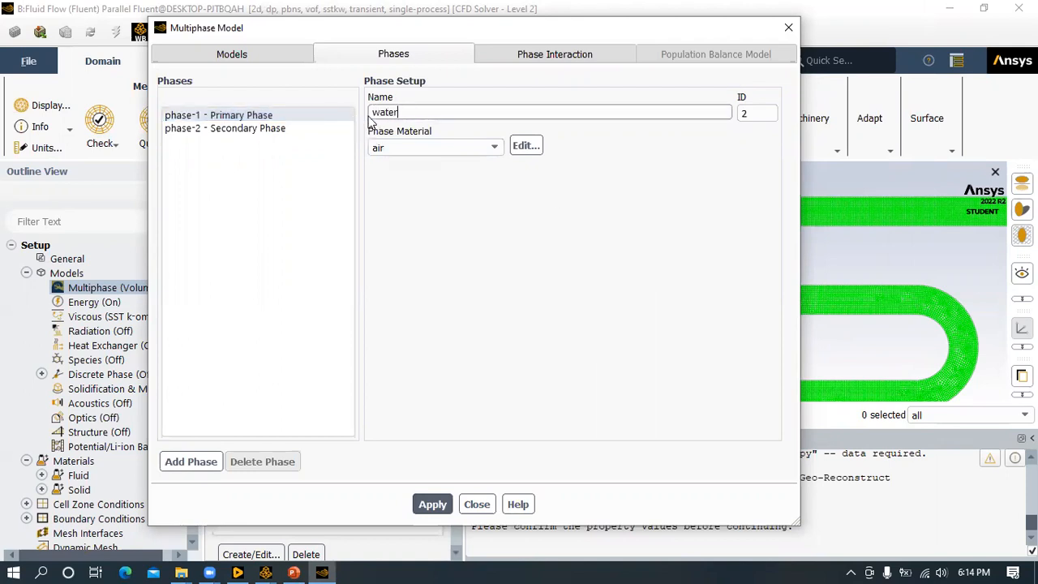
{"action": "key", "text": "Return"}
{"action": "left_click", "coordinate": [394, 147]}
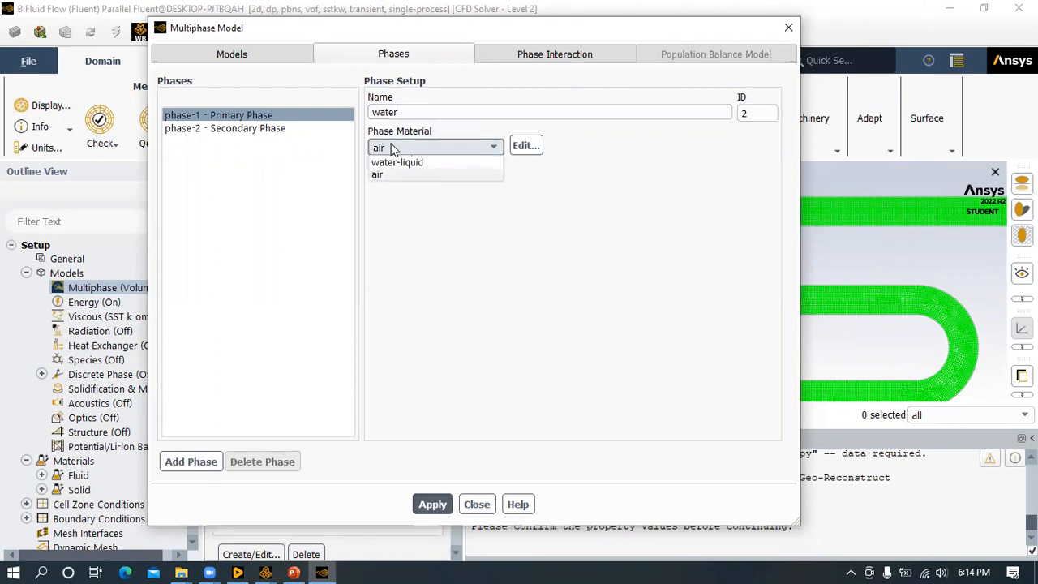
{"action": "left_click", "coordinate": [395, 176]}
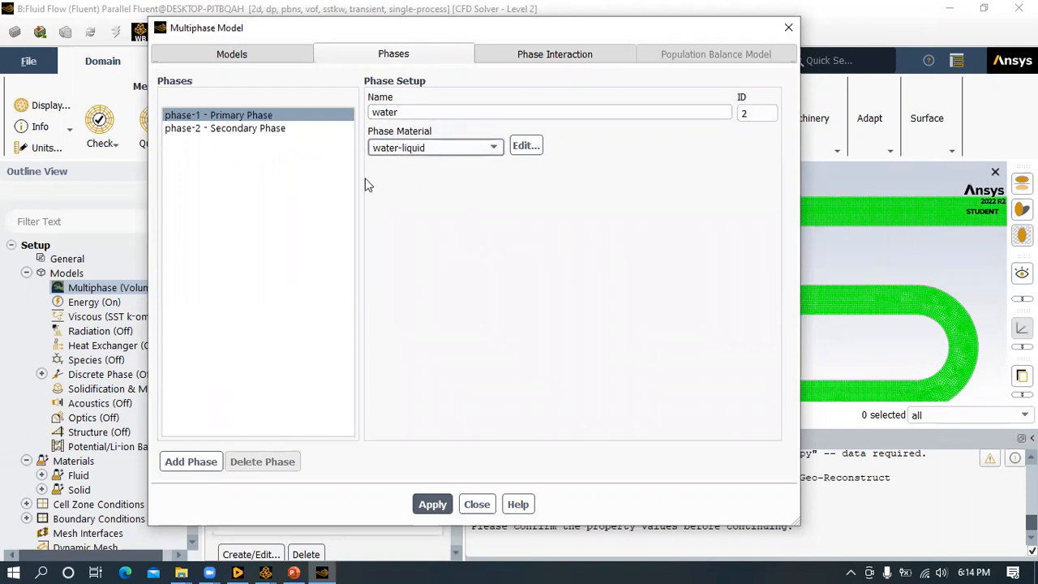
{"action": "left_click", "coordinate": [432, 503]}
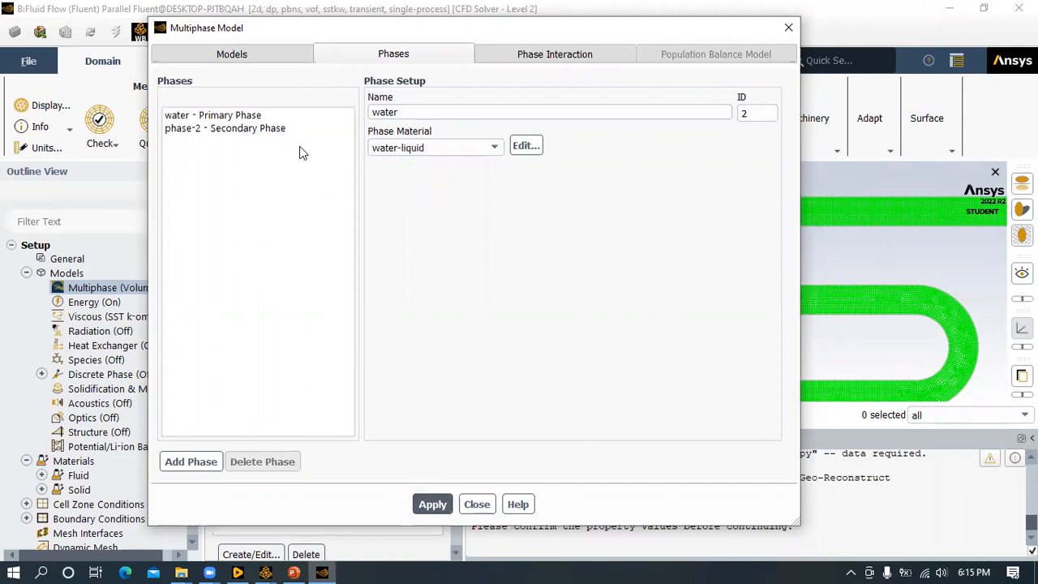
- Name the secondary phase steam, assign water-vapor as its phase material and apply the change
{"action": "left_click", "coordinate": [266, 129]}
{"action": "key", "text": "Tab"}
{"action": "type", "text": "steam"}
{"action": "left_click", "coordinate": [426, 148]}
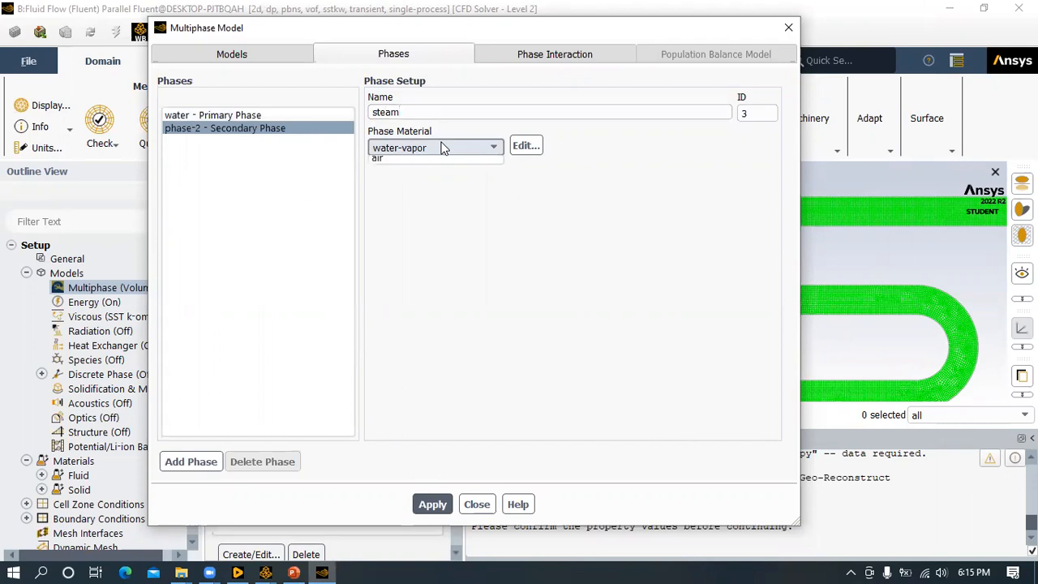
{"action": "left_click", "coordinate": [423, 164]}
{"action": "left_click", "coordinate": [432, 504]}
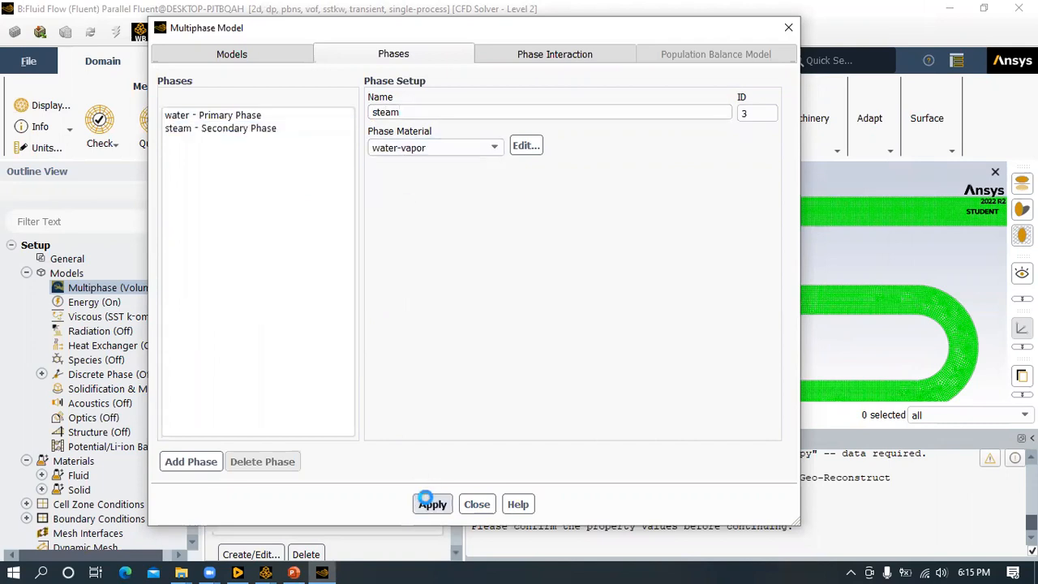
- Set a constant surface tension coefficient of 0.073 N/m for the water-steam phase pair
{"action": "left_click", "coordinate": [523, 54]}
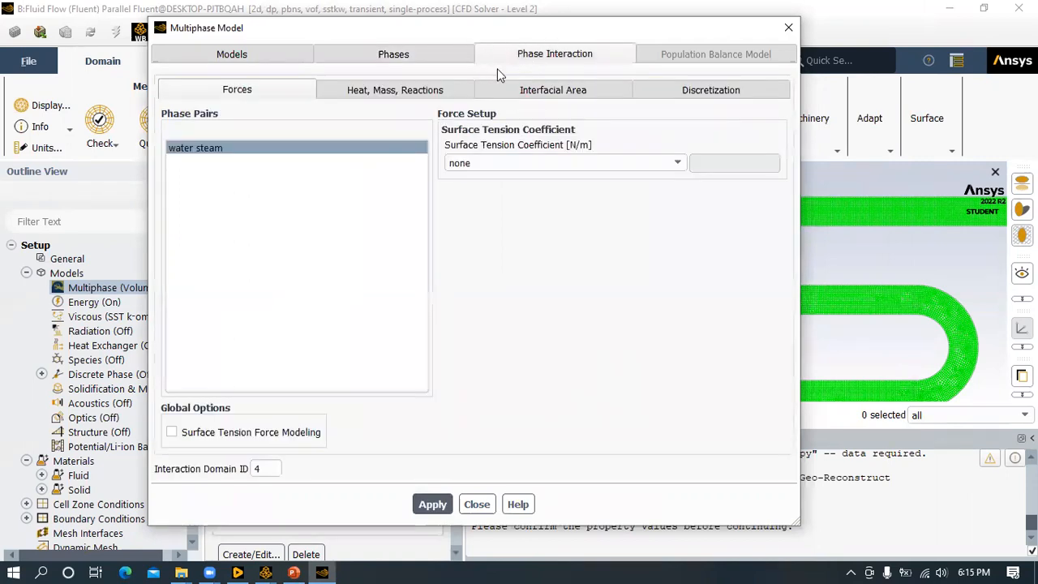
{"action": "left_click", "coordinate": [472, 165]}
{"action": "left_click", "coordinate": [463, 191]}
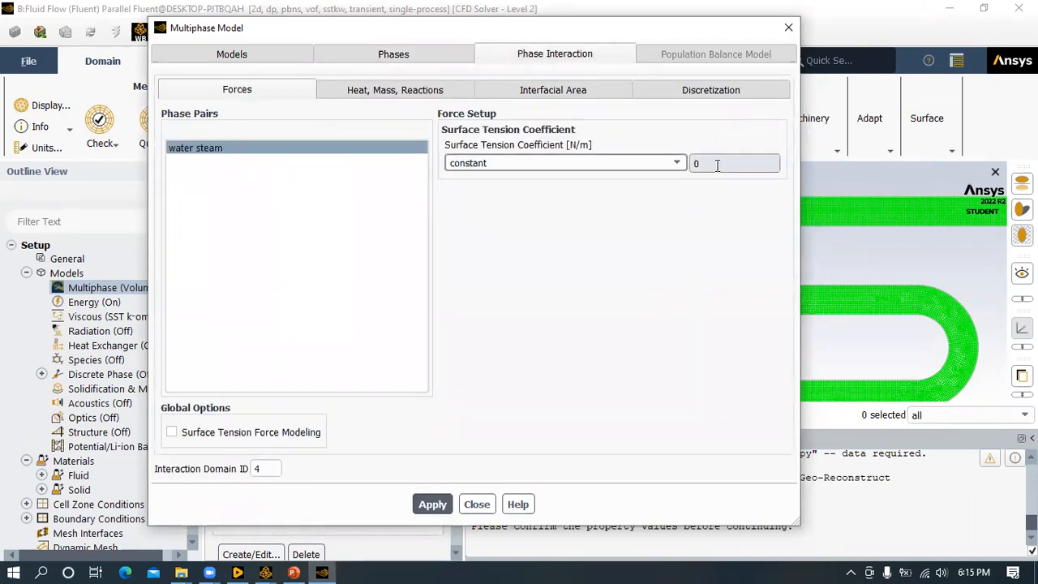
{"action": "left_click_drag", "start_coordinate": [717, 165], "coordinate": [653, 166]}
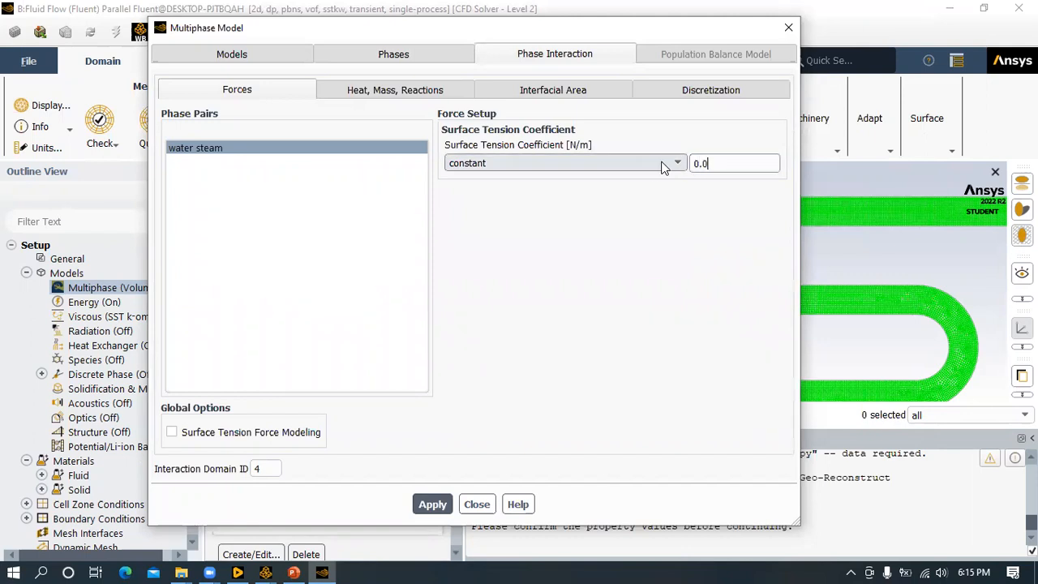
{"action": "left_click_drag", "start_coordinate": [738, 161], "coordinate": [662, 175]}
{"action": "left_click_drag", "start_coordinate": [725, 164], "coordinate": [655, 171]}
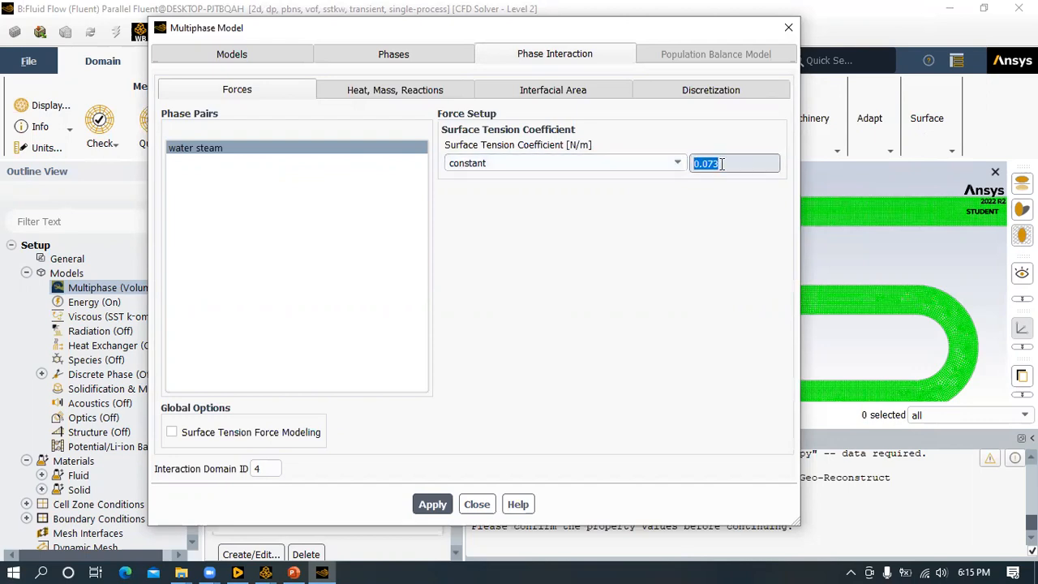
{"action": "left_click_drag", "start_coordinate": [723, 165], "coordinate": [624, 159]}
{"action": "left_click_drag", "start_coordinate": [726, 161], "coordinate": [671, 160]}
{"action": "double_click", "coordinate": [739, 161]}
{"action": "left_click_drag", "start_coordinate": [739, 160], "coordinate": [620, 152]}
{"action": "left_click_drag", "start_coordinate": [251, 27], "coordinate": [132, 24]}
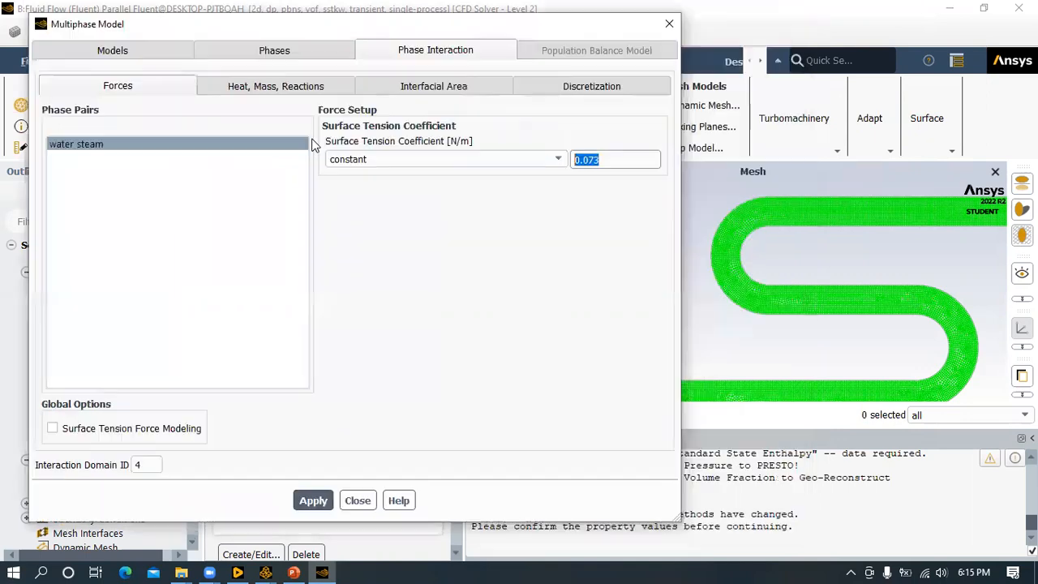
{"action": "left_click", "coordinate": [454, 160]}
{"action": "left_click", "coordinate": [587, 142]}
{"action": "left_click_drag", "start_coordinate": [613, 159], "coordinate": [558, 160]}
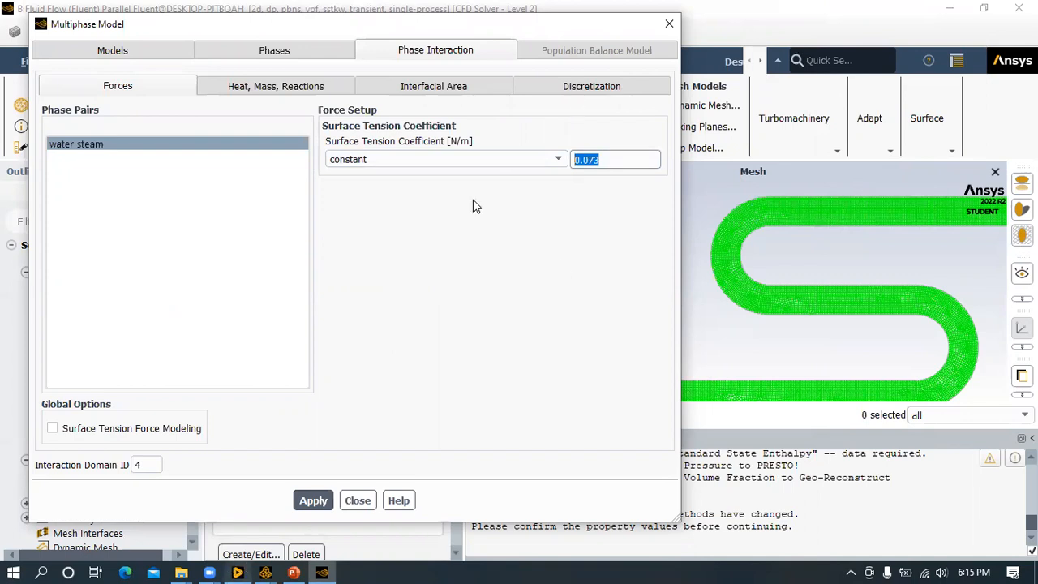
{"action": "double_click", "coordinate": [604, 159]}
{"action": "left_click_drag", "start_coordinate": [605, 159], "coordinate": [532, 163]}
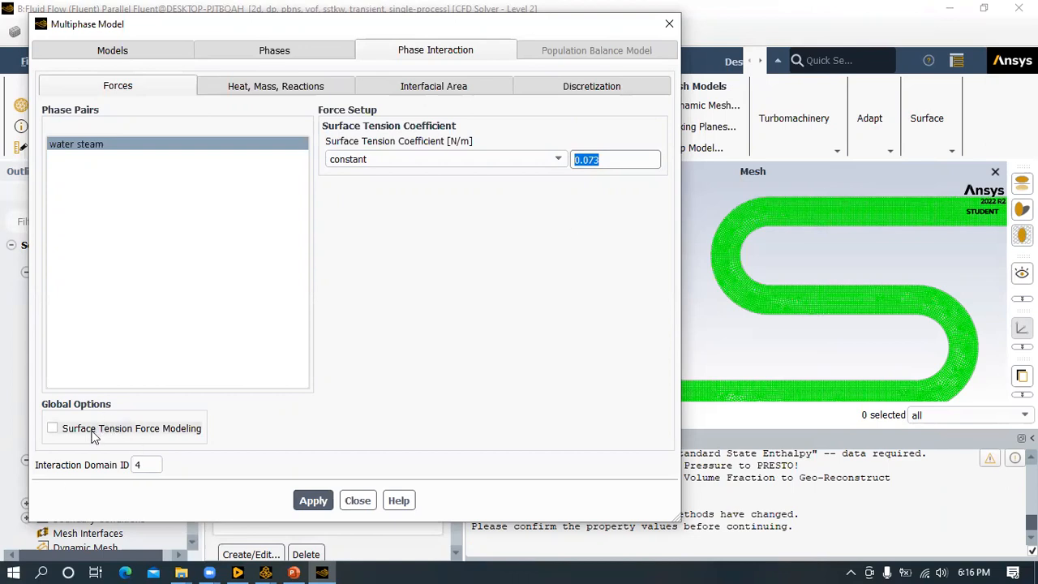
- Enable Surface Tension Force Modeling with the Continuum Surface Force model and apply the phase interaction forces
{"action": "left_click", "coordinate": [120, 428]}
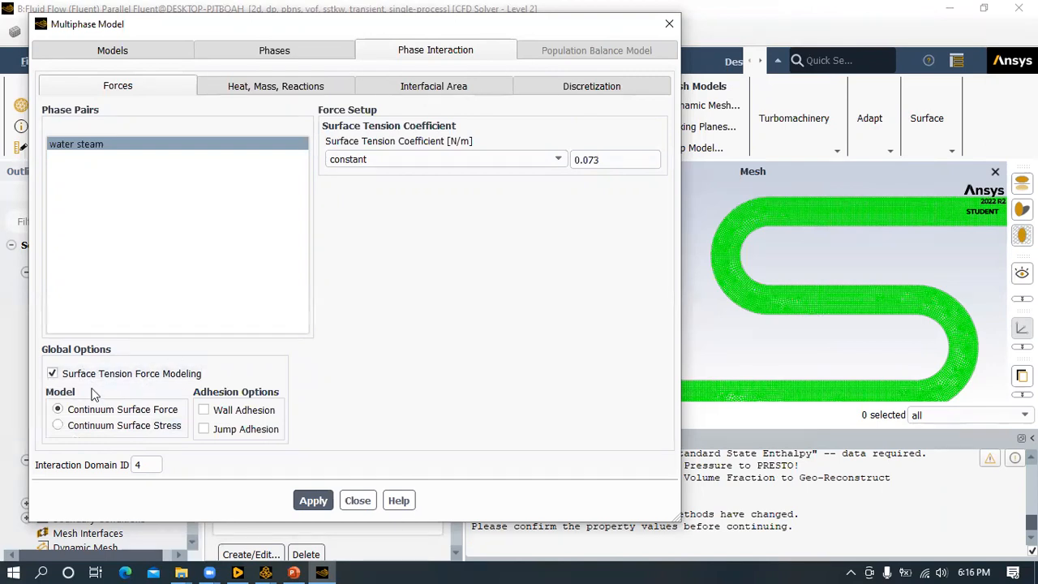
{"action": "left_click", "coordinate": [314, 497]}
- Set the number of mass transfer mechanisms to 1, with mass transferring from the water phase to the steam phase
{"action": "left_click", "coordinate": [280, 86]}
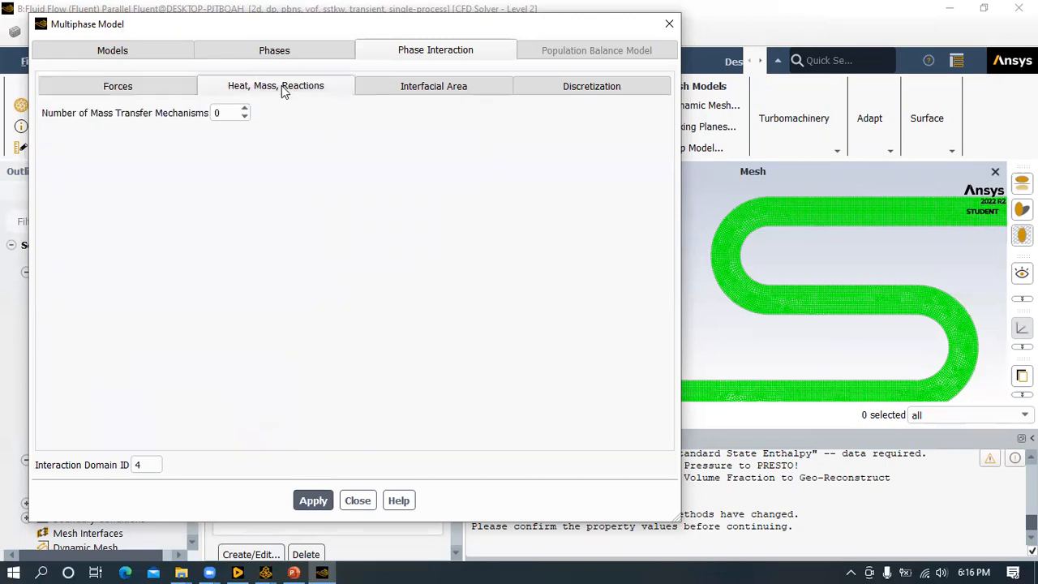
{"action": "double_click", "coordinate": [217, 113]}
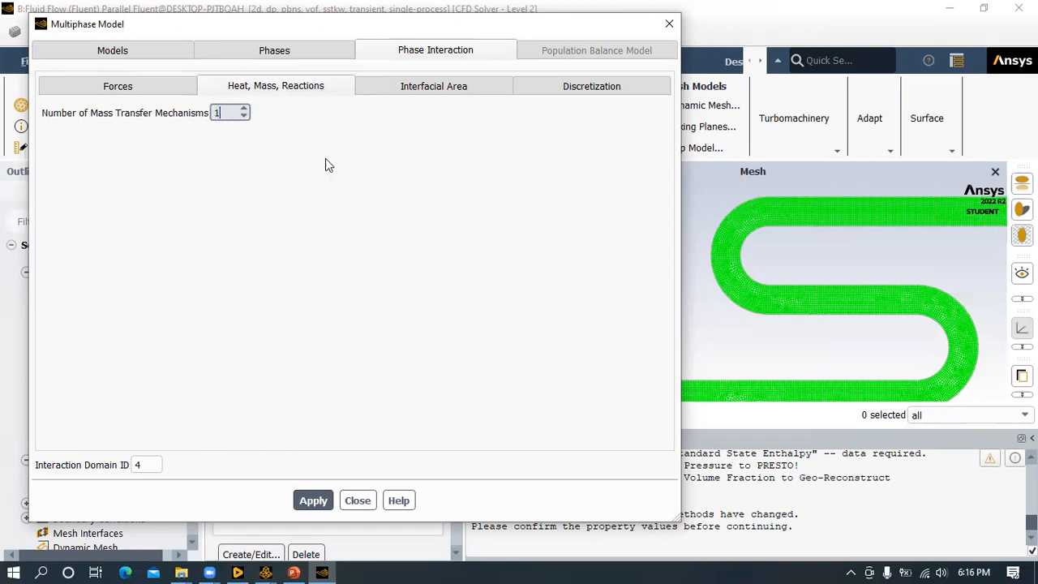
{"action": "key", "text": "Return"}
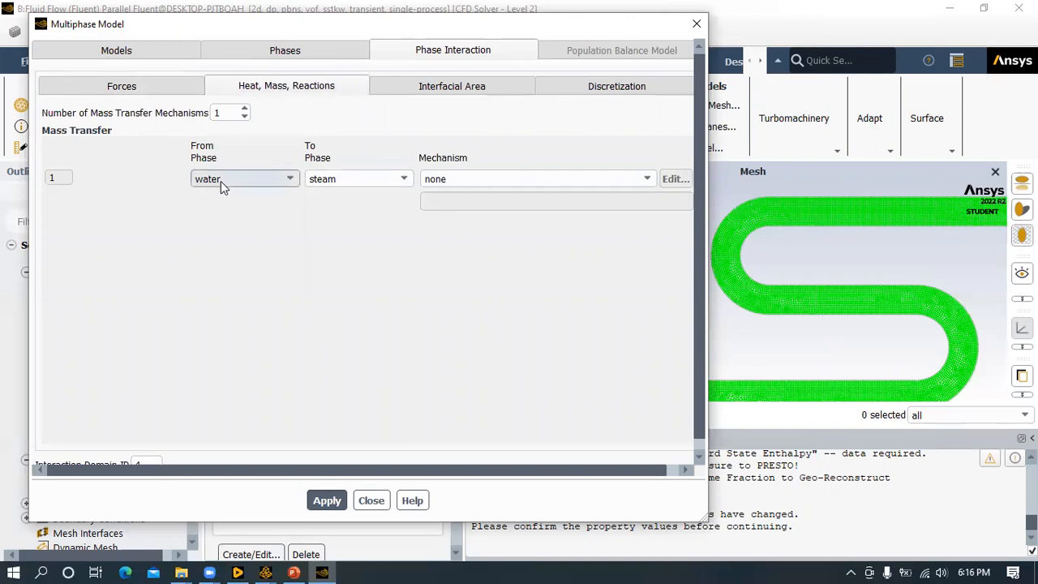
{"action": "left_click", "coordinate": [221, 180]}
{"action": "left_click", "coordinate": [215, 195]}
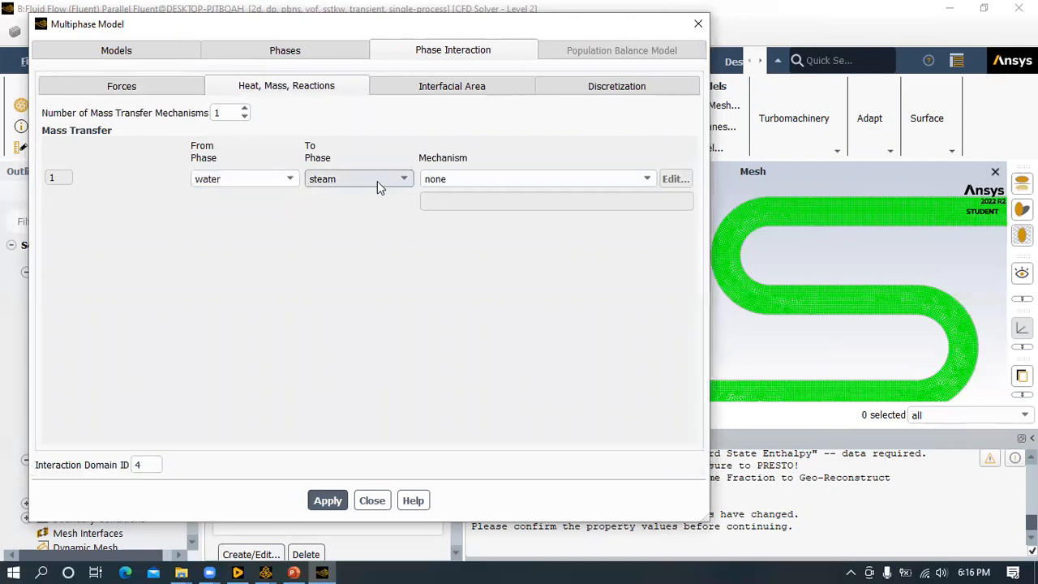
- Set the water-to-steam mechanism to evaporation-condensation using the Lee model and a constant 373.15 K saturation temperature, apply it and close the multiphase settings
{"action": "left_click", "coordinate": [459, 179]}
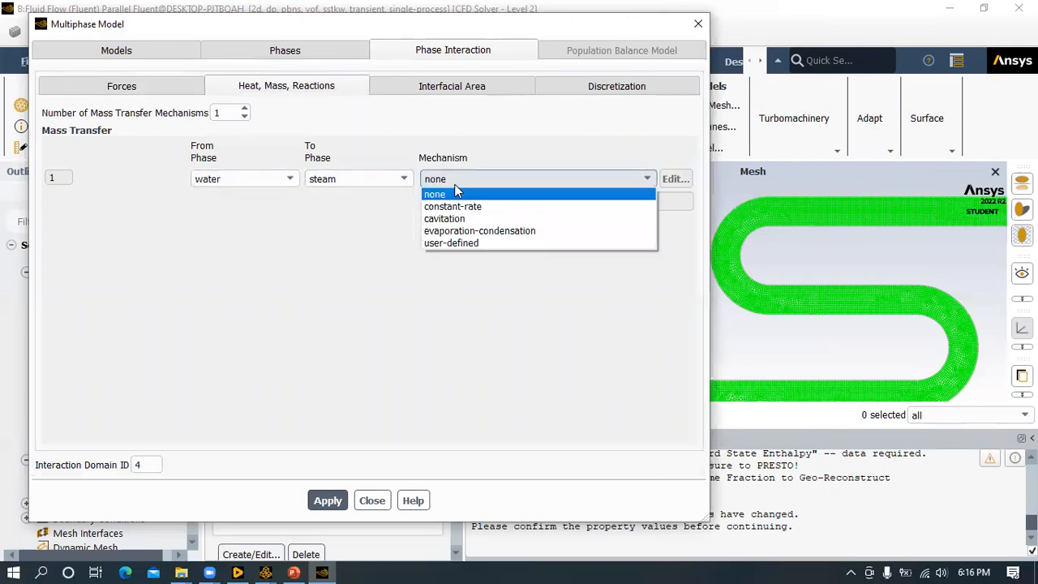
{"action": "left_click", "coordinate": [459, 231]}
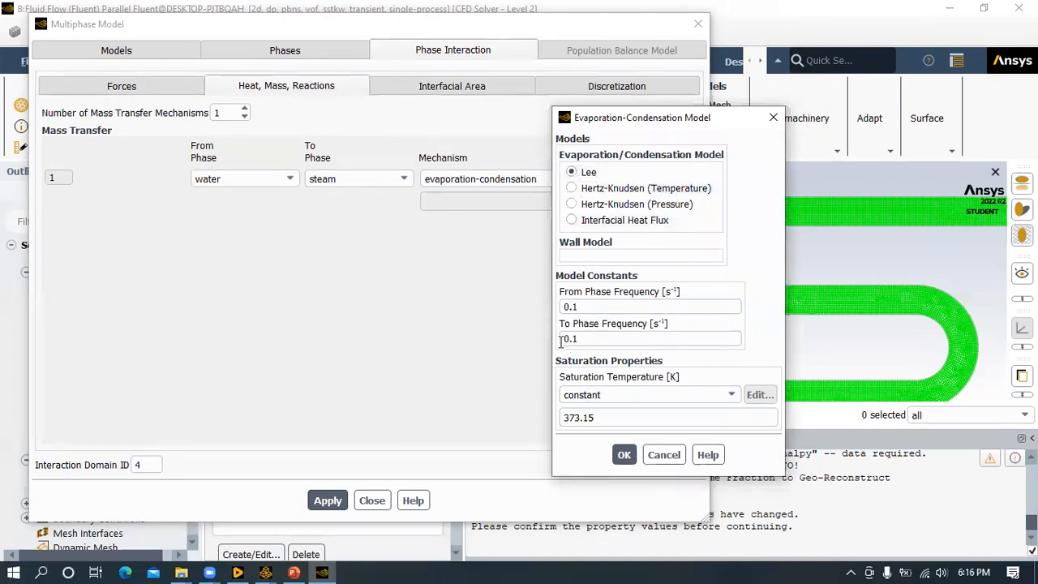
{"action": "left_click", "coordinate": [597, 424]}
{"action": "left_click_drag", "start_coordinate": [597, 424], "coordinate": [524, 420]}
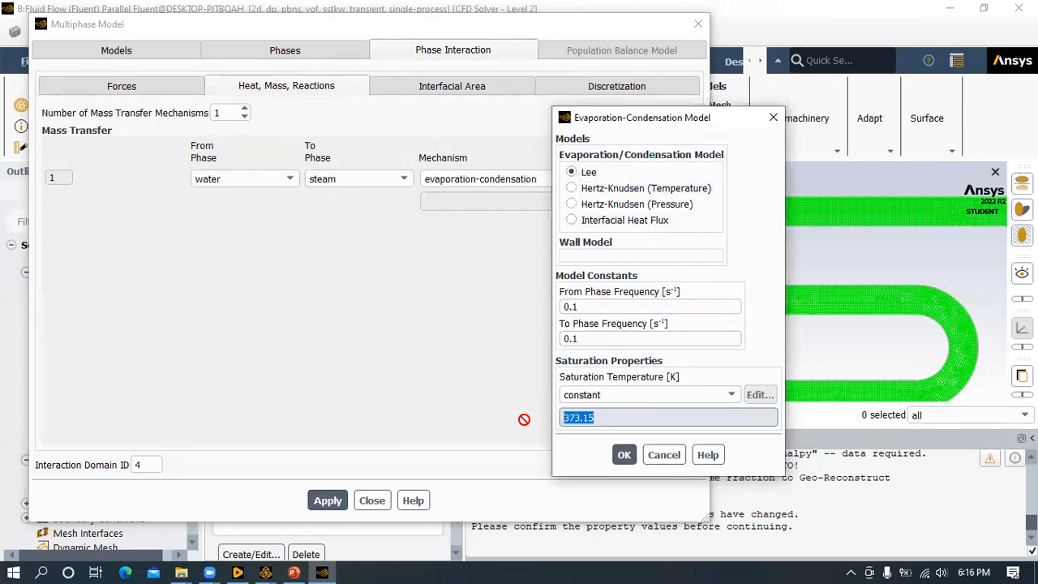
{"action": "left_click_drag", "start_coordinate": [611, 420], "coordinate": [517, 422]}
{"action": "left_click_drag", "start_coordinate": [583, 420], "coordinate": [518, 425]}
{"action": "left_click", "coordinate": [620, 424]}
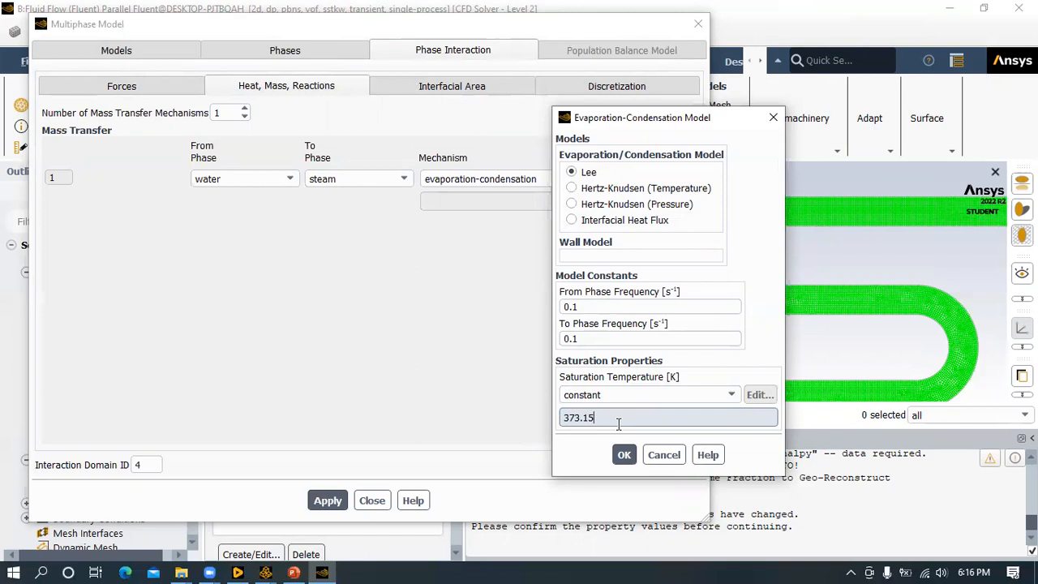
{"action": "double_click", "coordinate": [614, 420]}
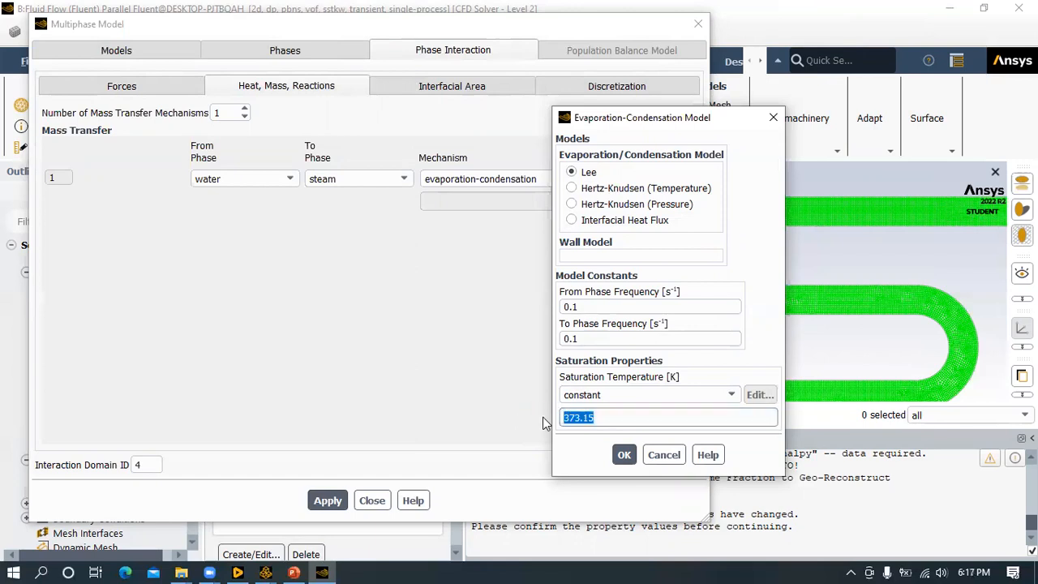
{"action": "left_click", "coordinate": [621, 459]}
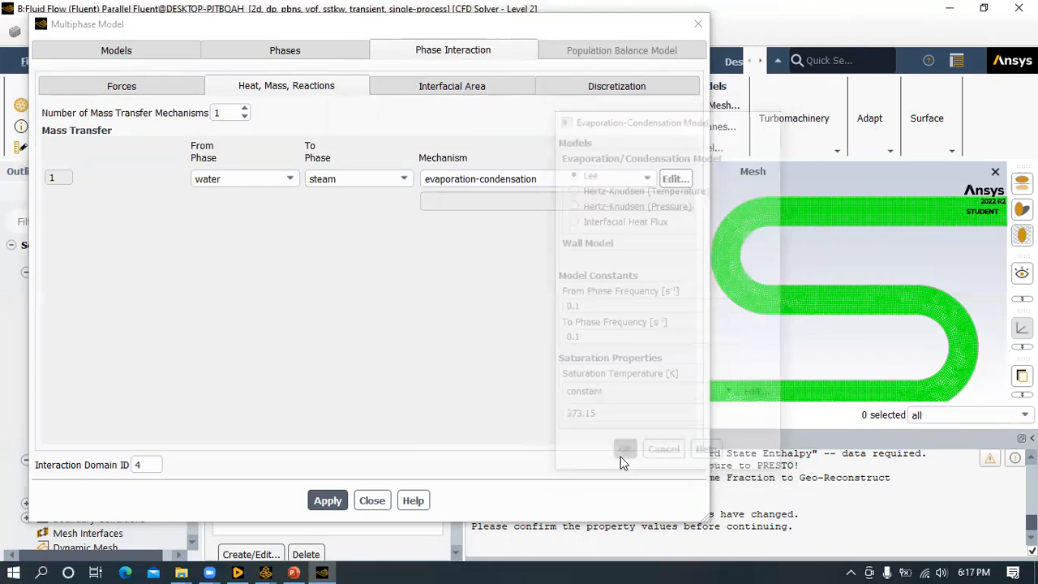
{"action": "left_click", "coordinate": [321, 501]}
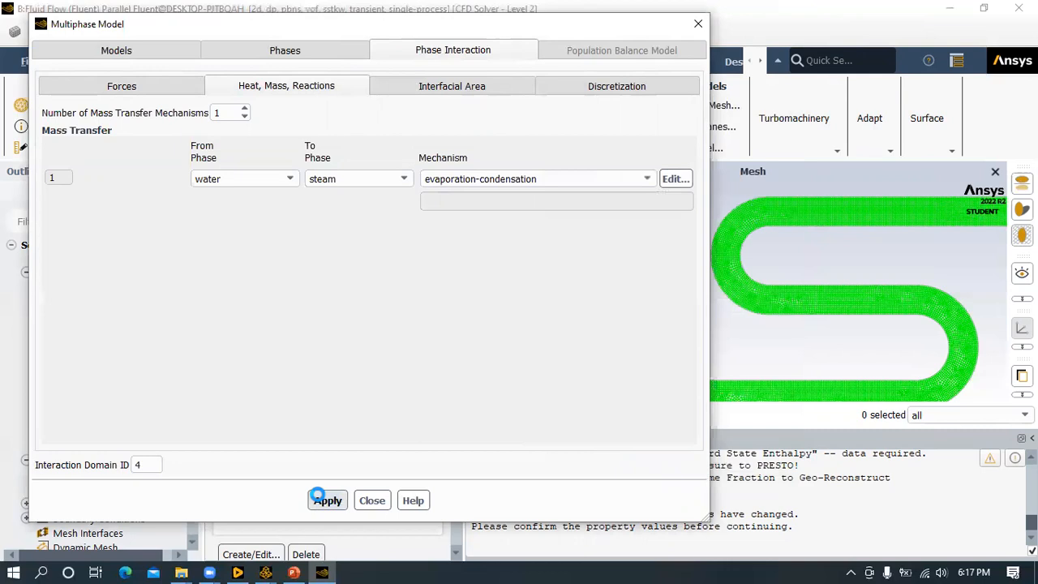
{"action": "left_click", "coordinate": [373, 500]}
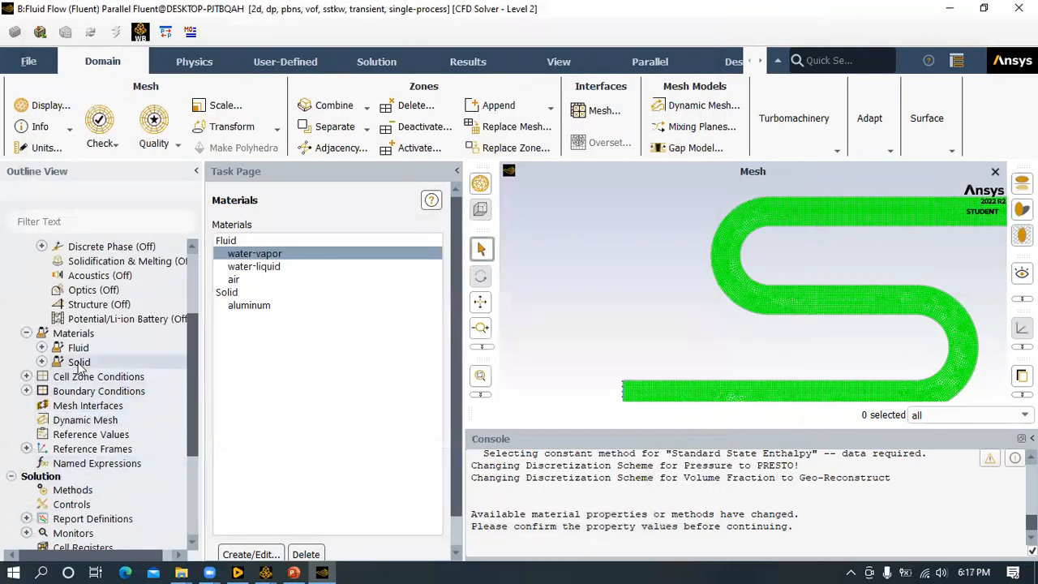
- Open the cell zone conditions, group the zones by zone type and select the water fluid zone
{"action": "double_click", "coordinate": [79, 377]}
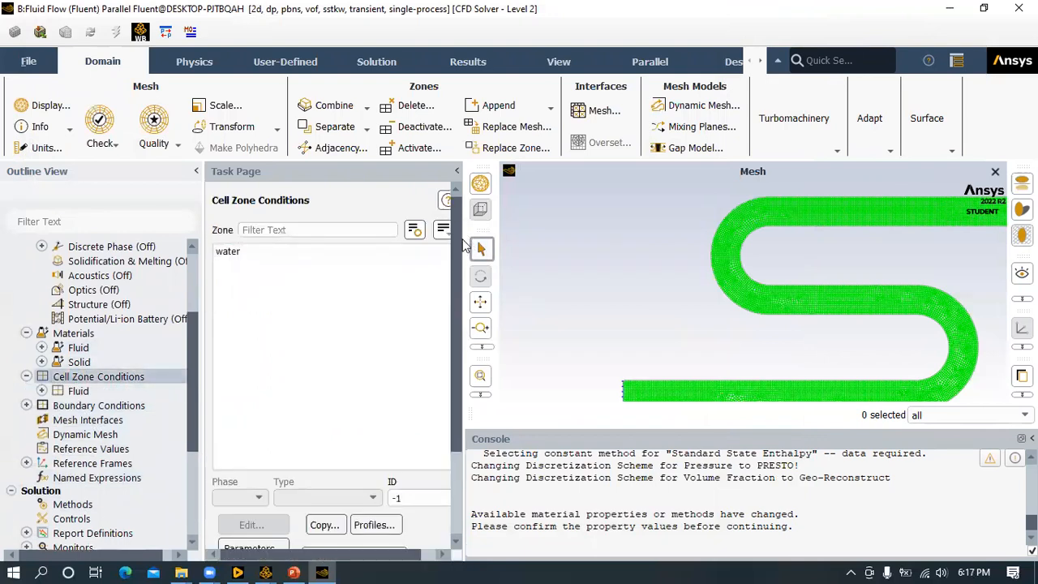
{"action": "left_click_drag", "start_coordinate": [460, 235], "coordinate": [479, 236]}
{"action": "left_click", "coordinate": [451, 229]}
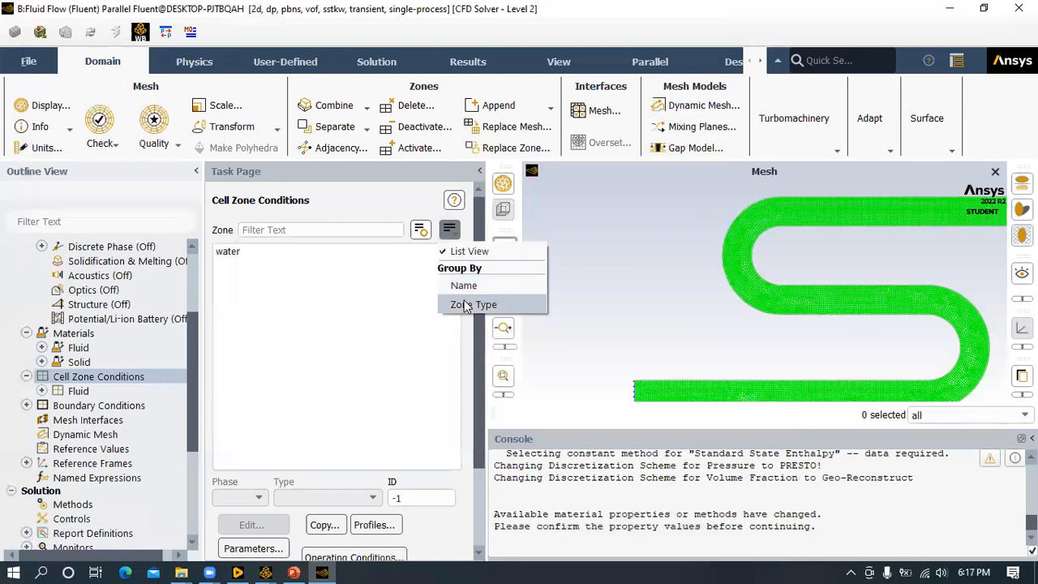
{"action": "left_click", "coordinate": [466, 302]}
{"action": "left_click", "coordinate": [261, 265]}
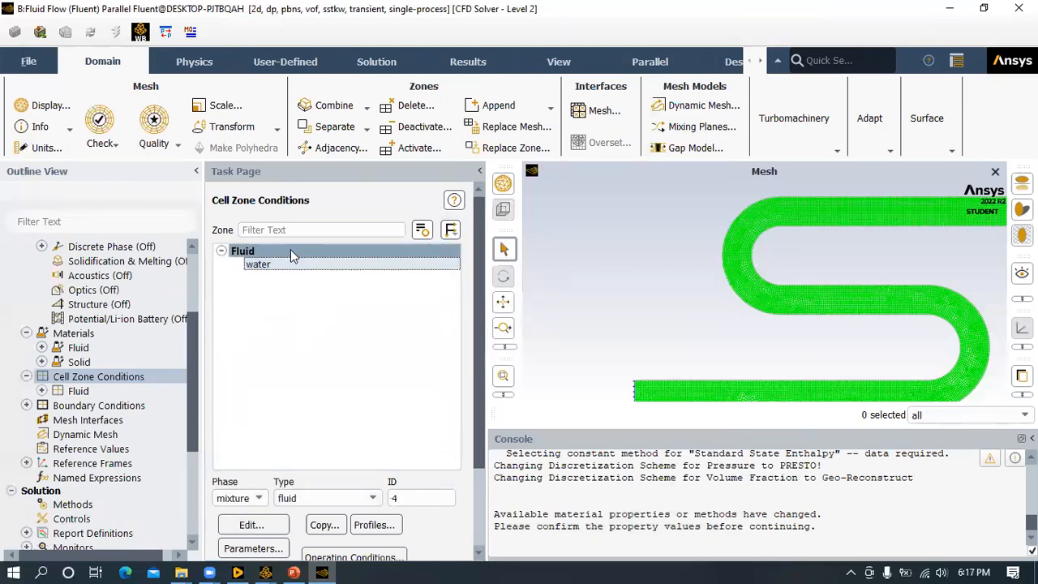
- Open the inlet boundary condition for the mixture and set its velocity magnitude to 0.8 m/s
{"action": "scroll", "coordinate": [178, 337], "scroll_direction": "down", "scroll_amount": 1}
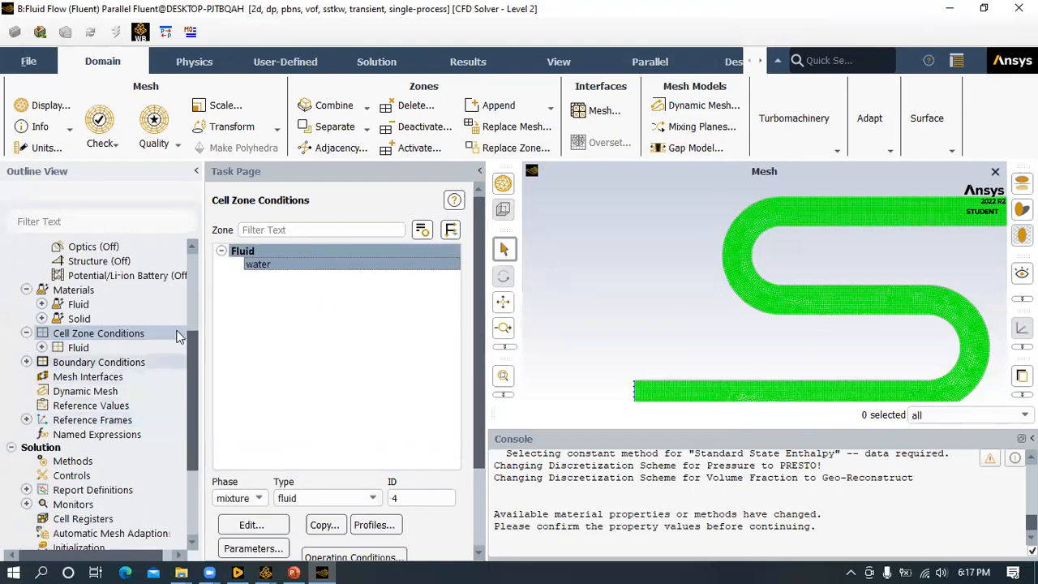
{"action": "double_click", "coordinate": [98, 362]}
{"action": "left_click", "coordinate": [284, 265]}
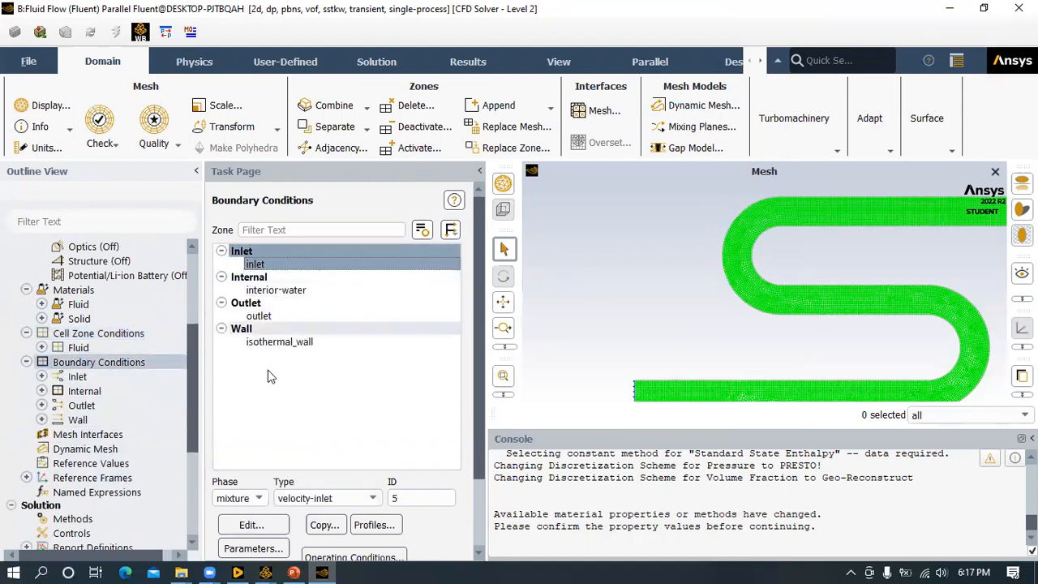
{"action": "left_click", "coordinate": [243, 524]}
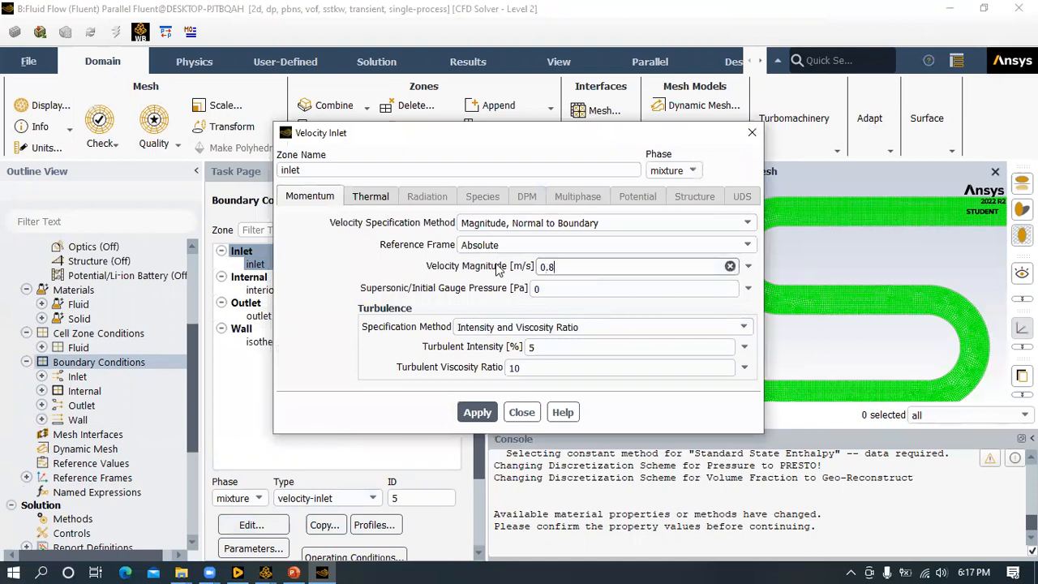
- Change the temperature unit to Celsius, then set and apply a mixture temperature of 100 °C at the inlet
{"action": "left_click", "coordinate": [375, 199]}
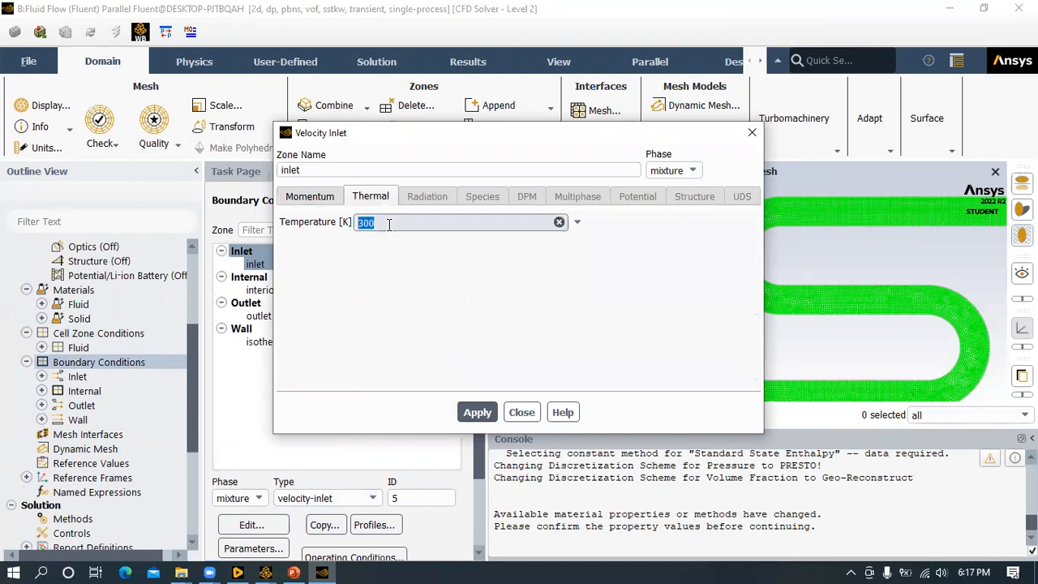
{"action": "left_click", "coordinate": [42, 148]}
{"action": "scroll", "coordinate": [326, 416], "scroll_direction": "down", "scroll_amount": 20}
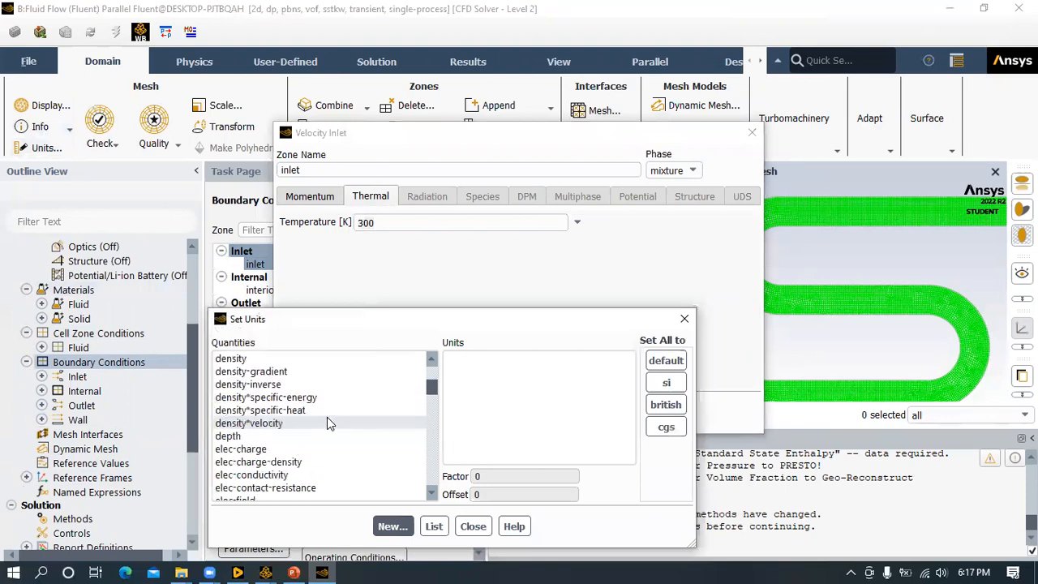
{"action": "scroll", "coordinate": [327, 422], "scroll_direction": "down", "scroll_amount": 3}
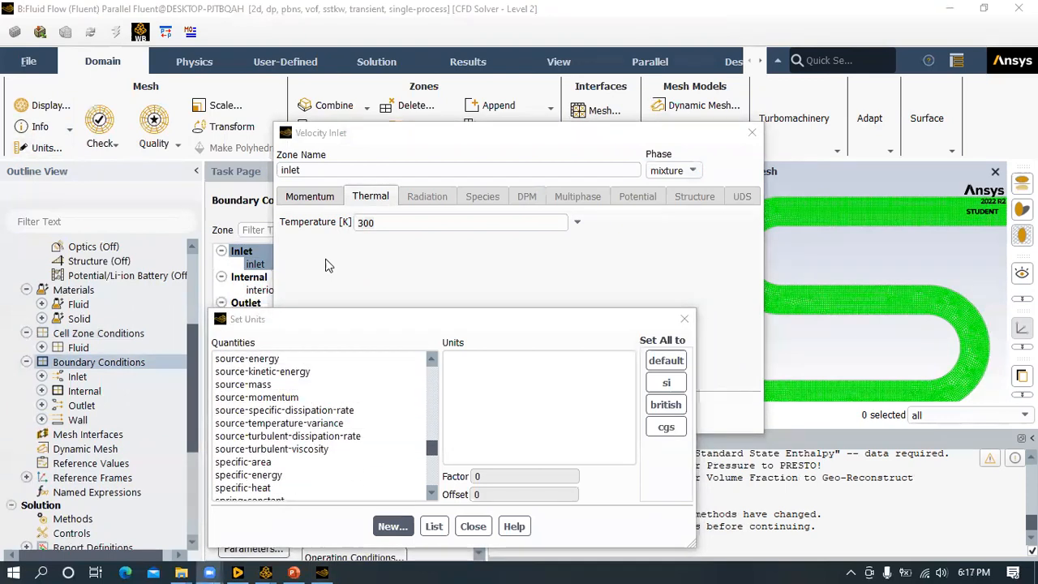
{"action": "scroll", "coordinate": [285, 486], "scroll_direction": "down", "scroll_amount": 4}
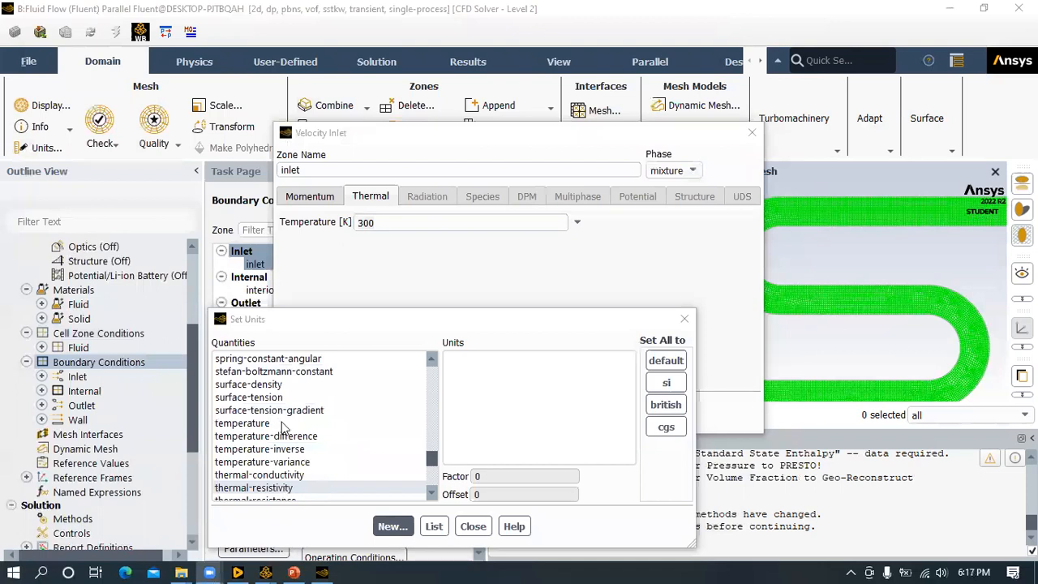
{"action": "left_click", "coordinate": [284, 423]}
{"action": "left_click", "coordinate": [458, 370]}
{"action": "left_click", "coordinate": [472, 526]}
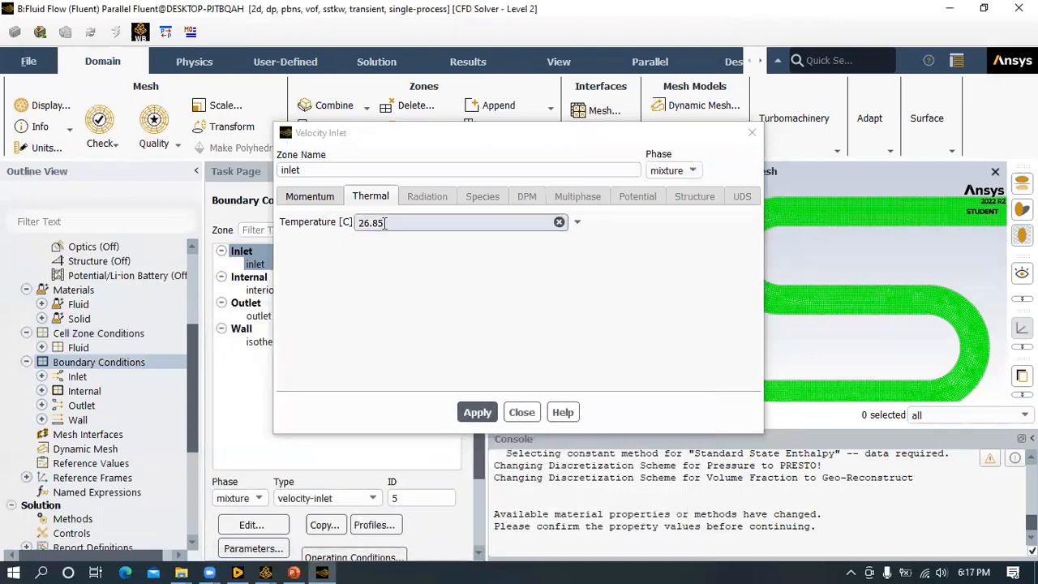
{"action": "type", "text": "100"}
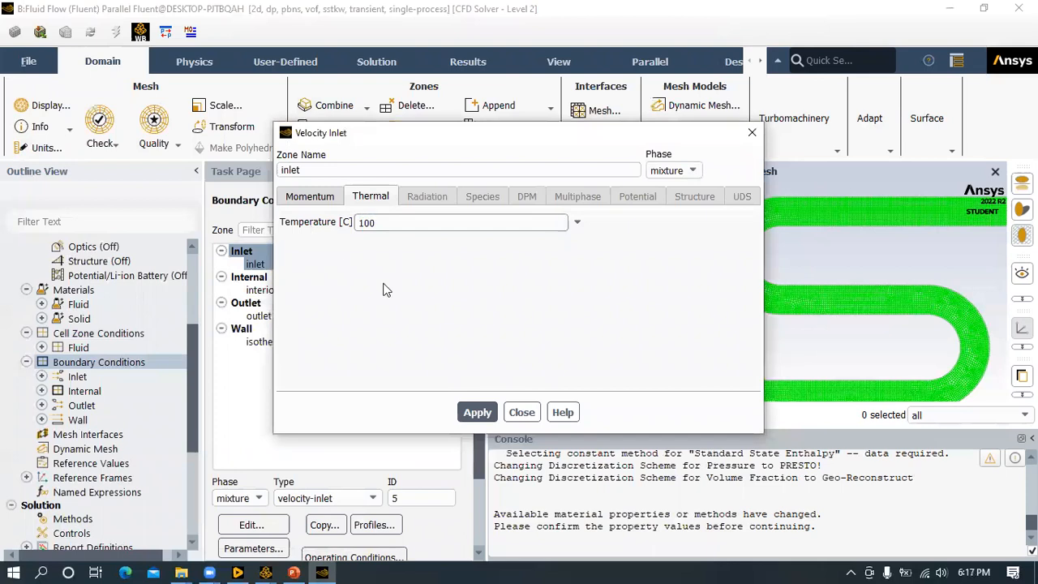
{"action": "left_click", "coordinate": [480, 413]}
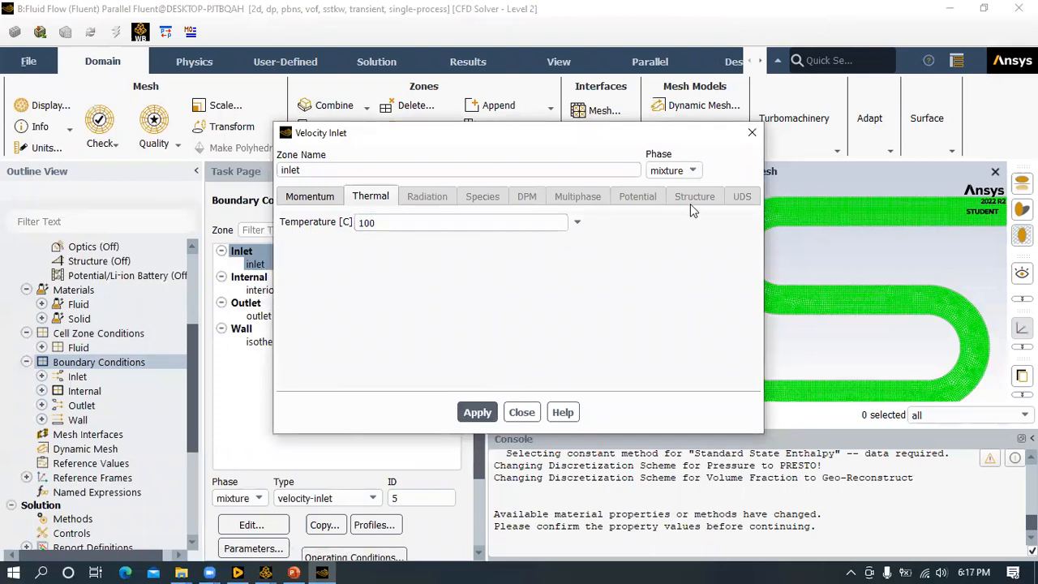
- Apply a steam volume fraction of 0 at the inlet and close its boundary condition
{"action": "left_click", "coordinate": [671, 172]}
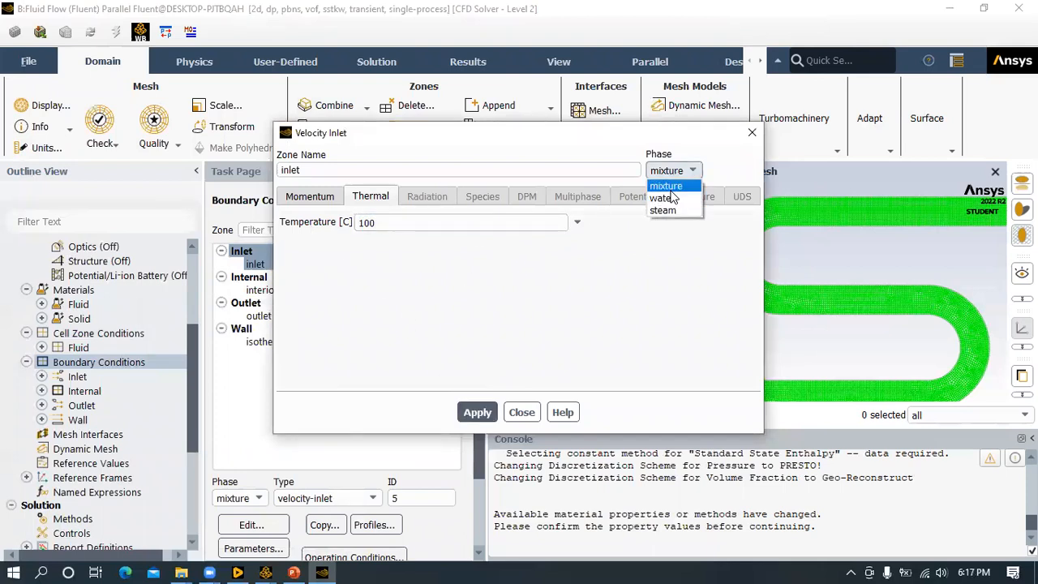
{"action": "left_click", "coordinate": [669, 198]}
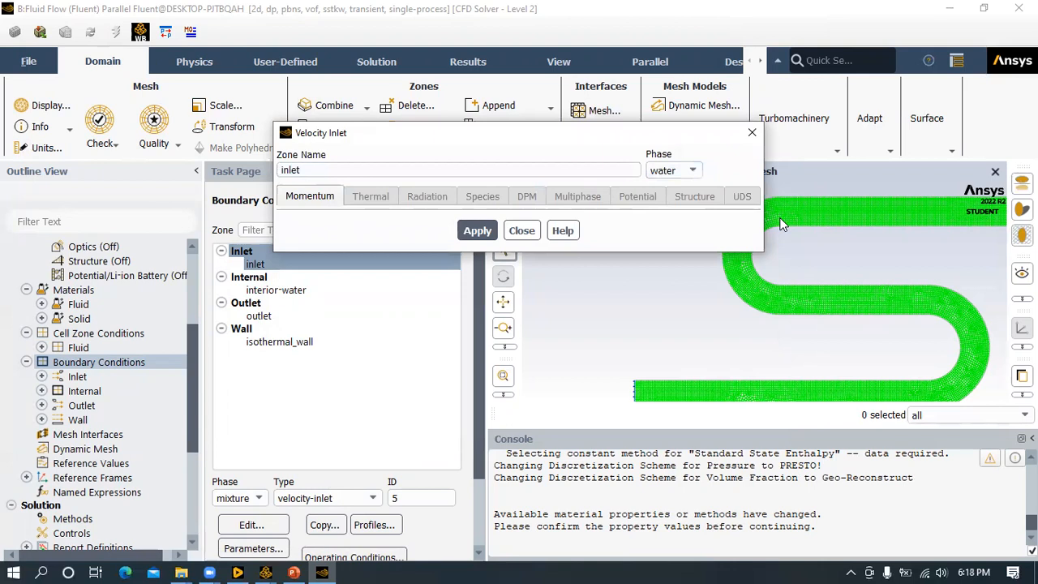
{"action": "left_click", "coordinate": [684, 170]}
{"action": "left_click", "coordinate": [664, 209]}
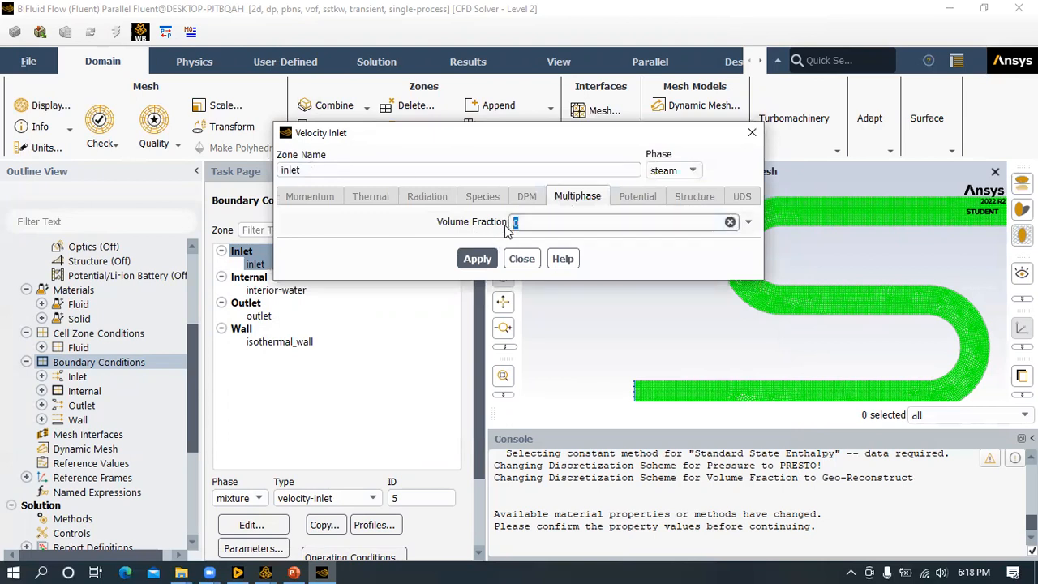
{"action": "left_click", "coordinate": [552, 224]}
{"action": "left_click", "coordinate": [480, 259]}
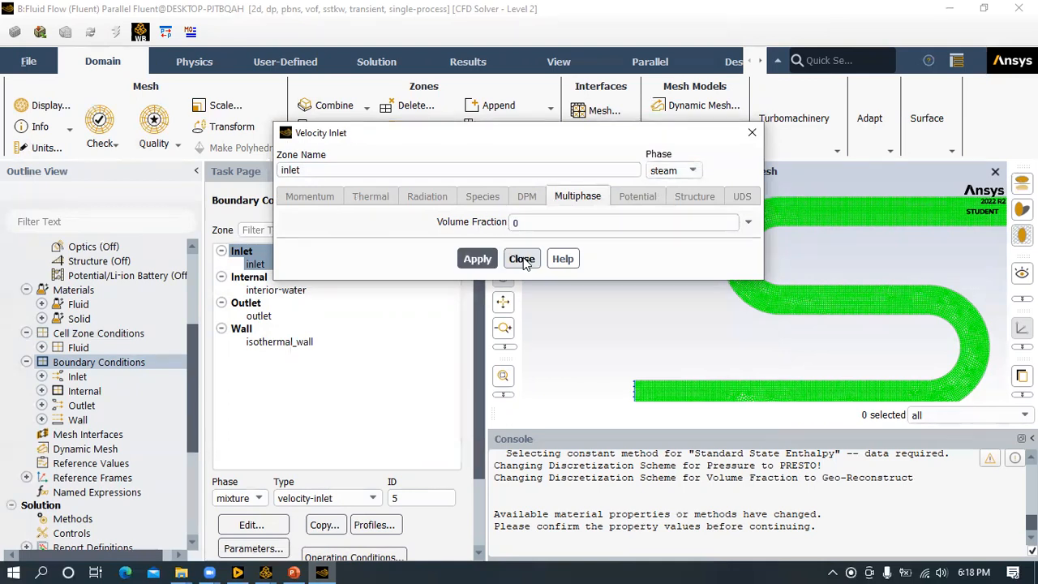
{"action": "left_click", "coordinate": [522, 259]}
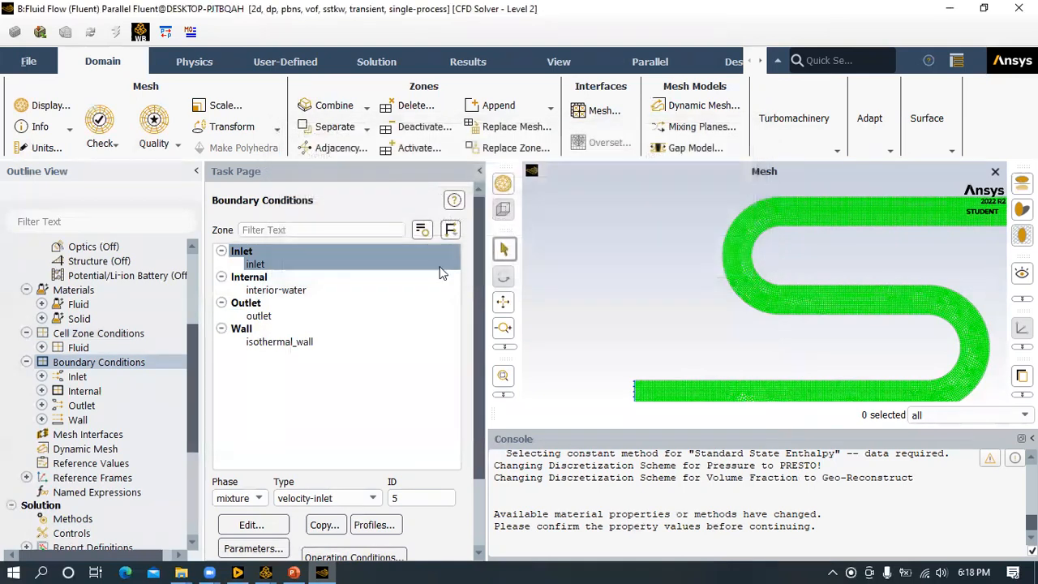
- Give isothermal_wall a Temperature thermal condition of 500 °C, apply it and close the wall settings
{"action": "left_click", "coordinate": [294, 342]}
{"action": "left_click", "coordinate": [258, 524]}
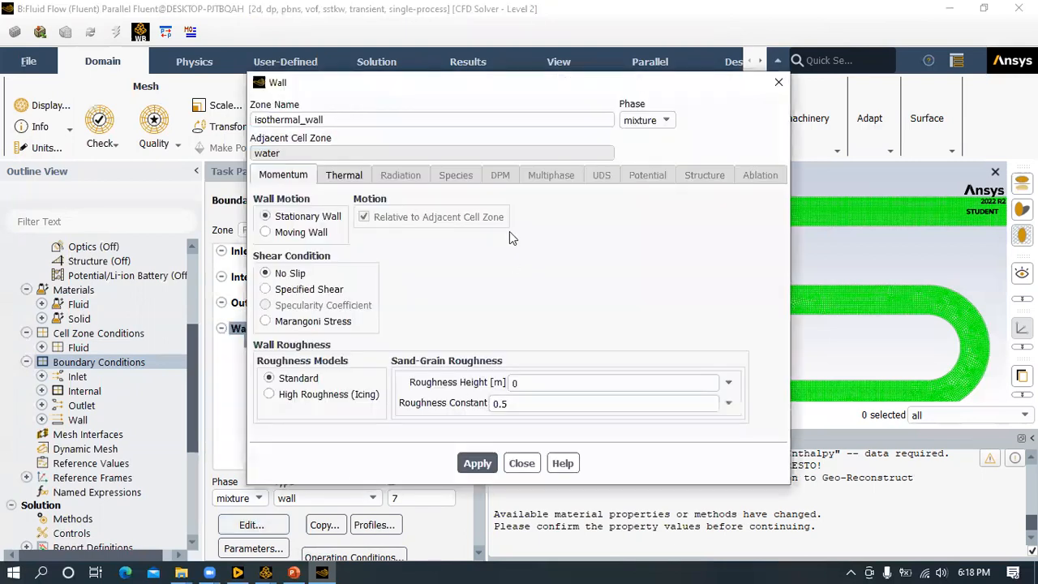
{"action": "left_click", "coordinate": [344, 176]}
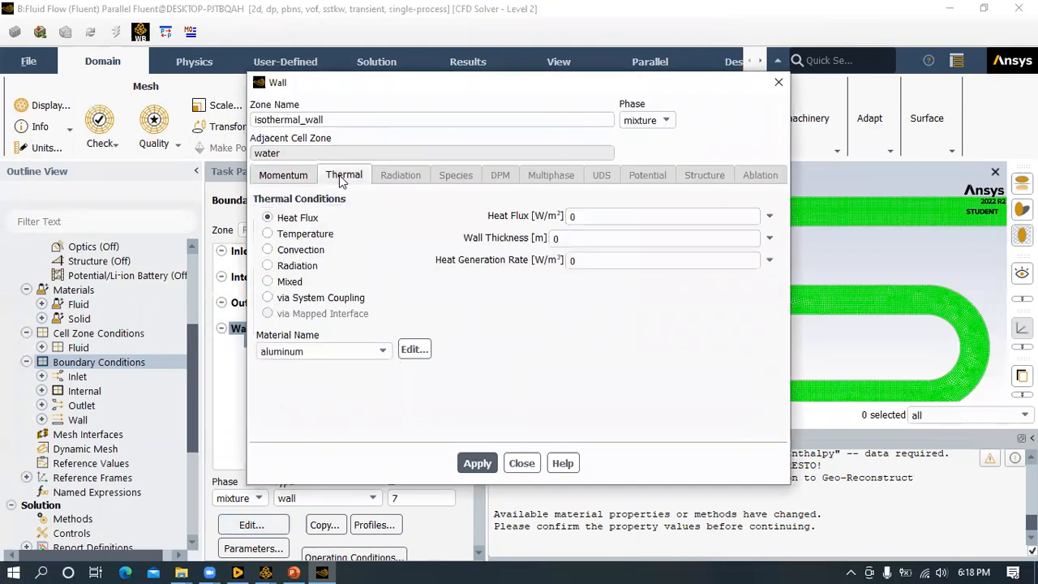
{"action": "left_click", "coordinate": [301, 234]}
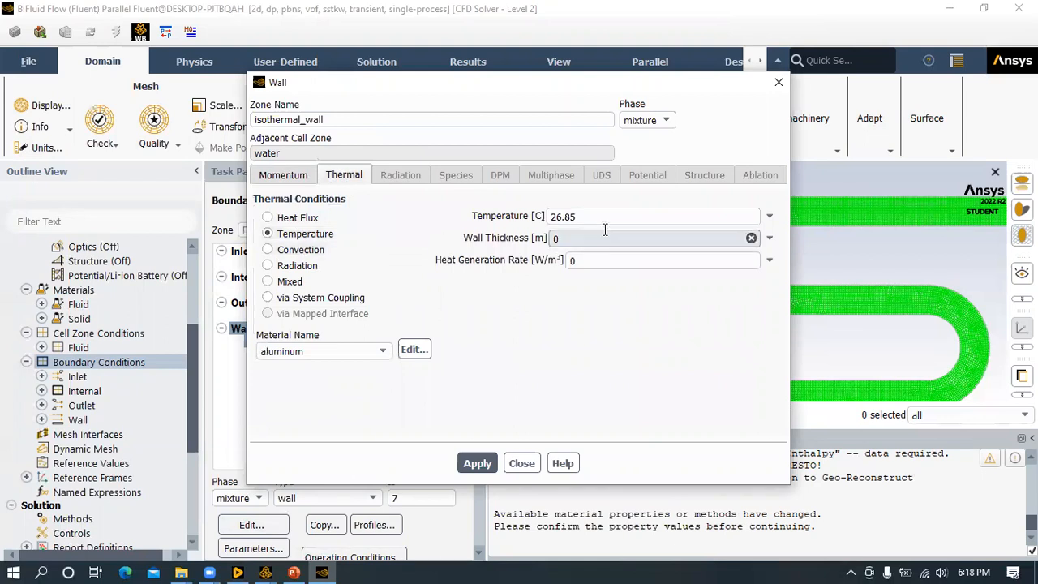
{"action": "left_click", "coordinate": [583, 215]}
{"action": "left_click_drag", "start_coordinate": [583, 216], "coordinate": [526, 218]}
{"action": "type", "text": "500"}
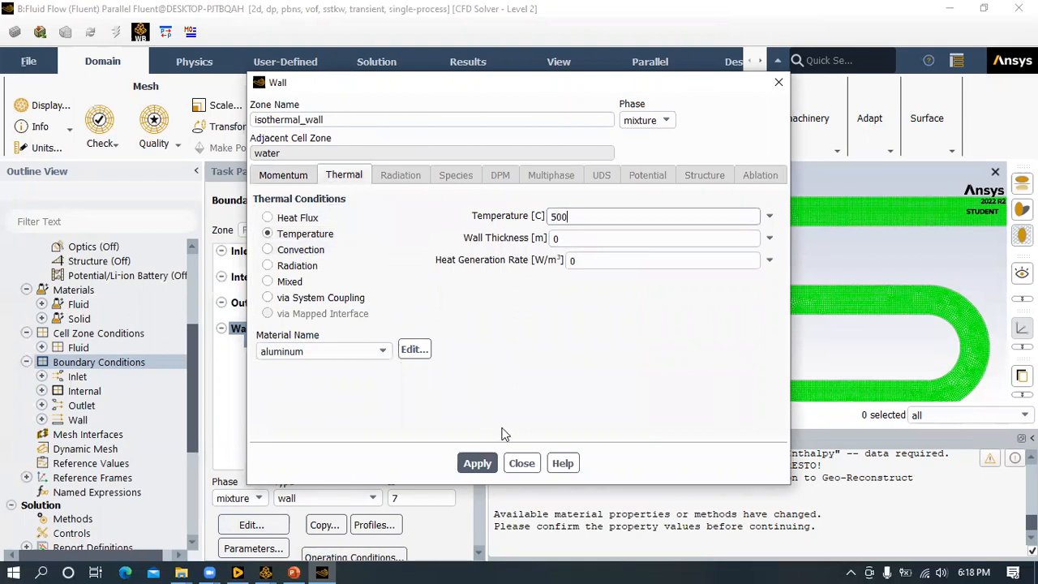
{"action": "left_click", "coordinate": [474, 463]}
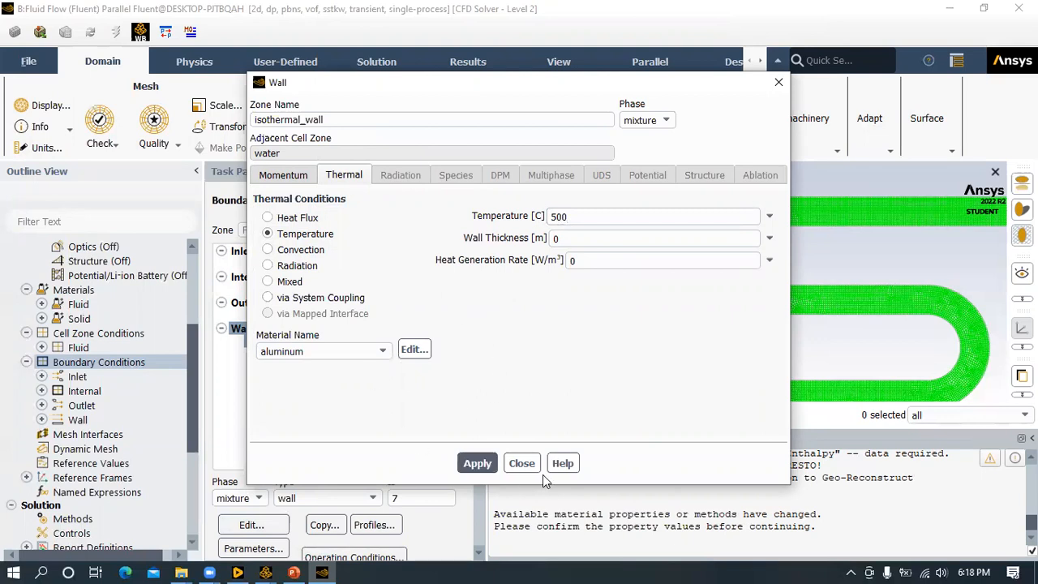
{"action": "left_click", "coordinate": [521, 463]}
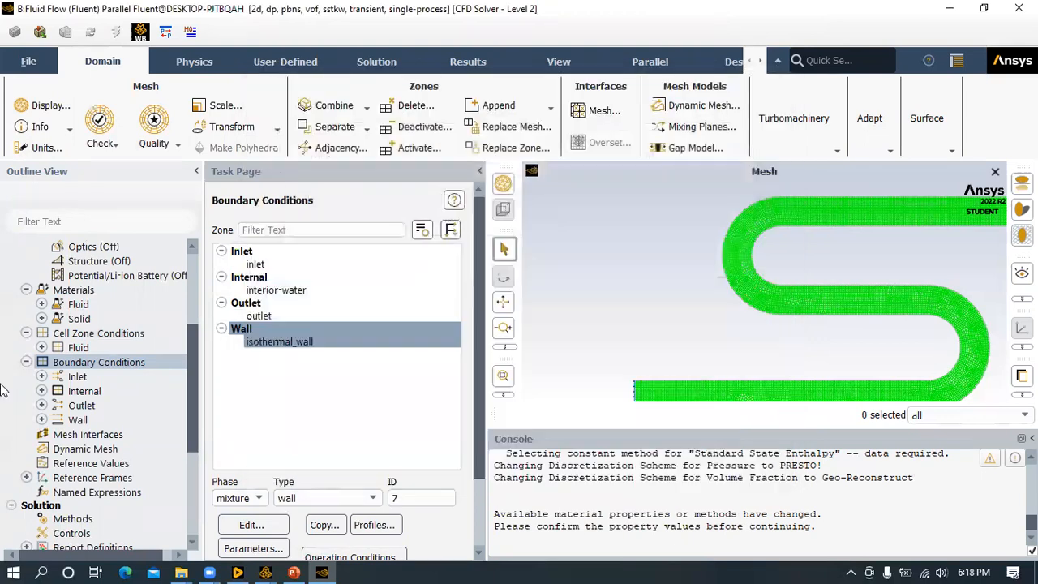
- Review the solution methods, from pressure-velocity coupling to the transient formulation, and the under-relaxation factors in the solution controls
{"action": "scroll", "coordinate": [102, 365], "scroll_direction": "down", "scroll_amount": 3}
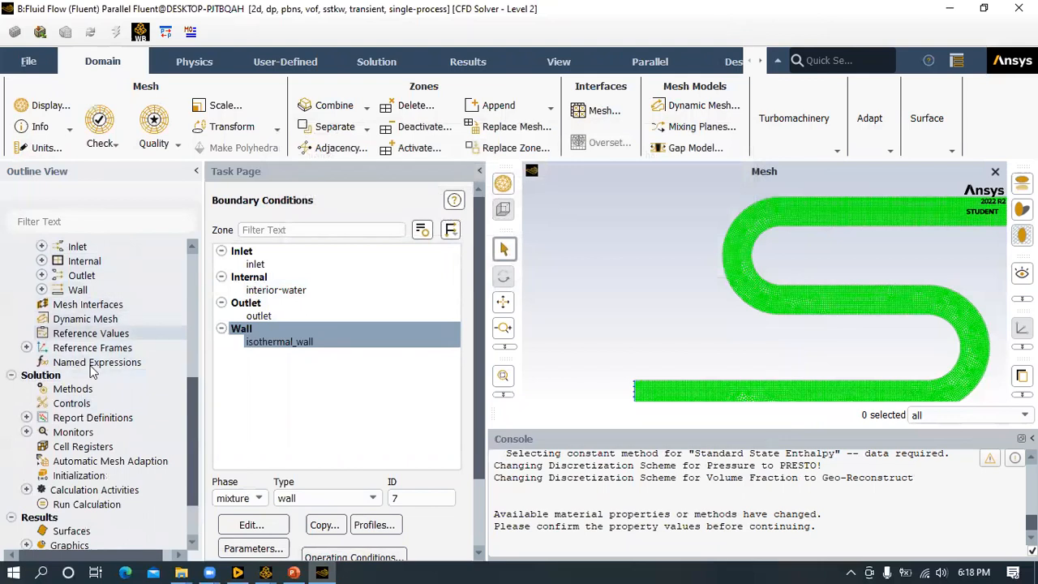
{"action": "scroll", "coordinate": [114, 430], "scroll_direction": "down", "scroll_amount": 1}
{"action": "double_click", "coordinate": [75, 346]}
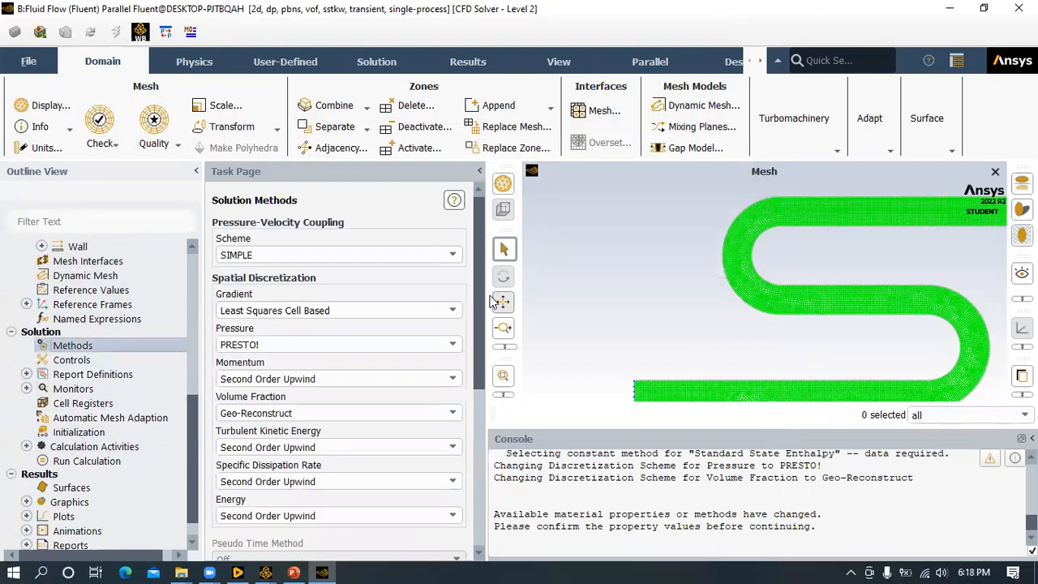
{"action": "scroll", "coordinate": [459, 393], "scroll_direction": "down", "scroll_amount": 3}
{"action": "scroll", "coordinate": [459, 393], "scroll_direction": "down", "scroll_amount": 3}
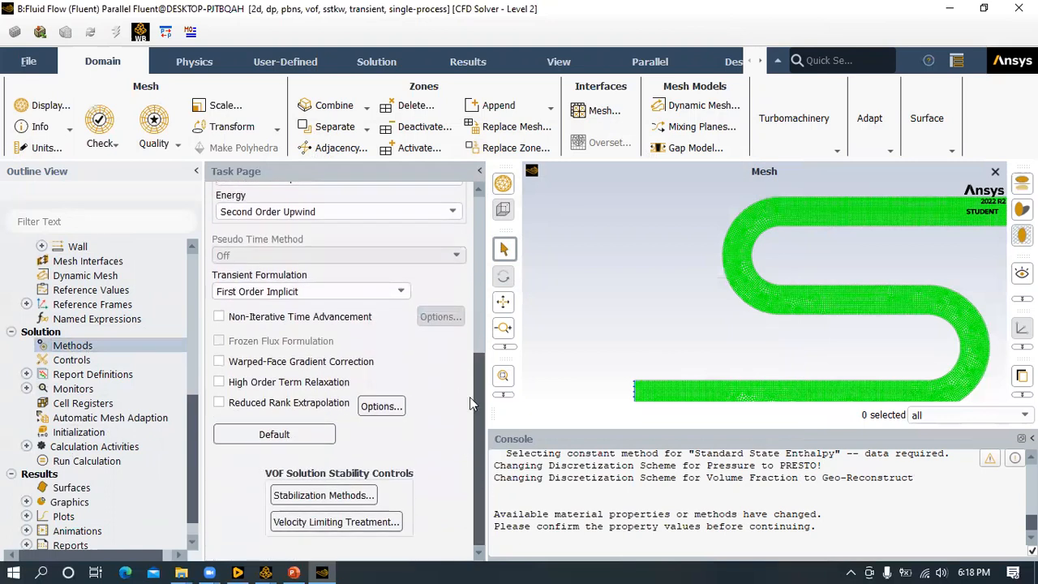
{"action": "scroll", "coordinate": [459, 324], "scroll_direction": "up", "scroll_amount": 7}
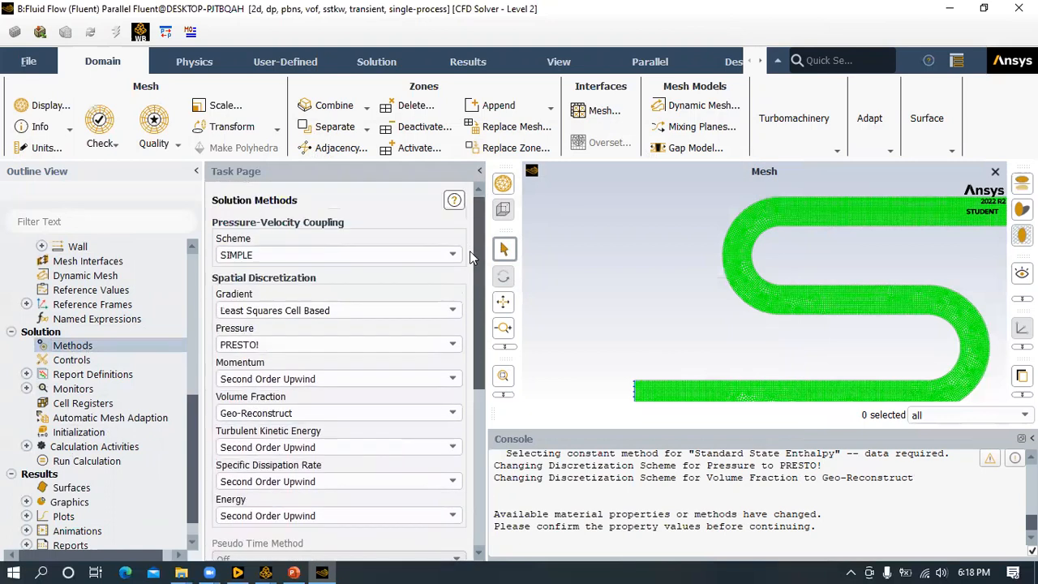
{"action": "double_click", "coordinate": [122, 361]}
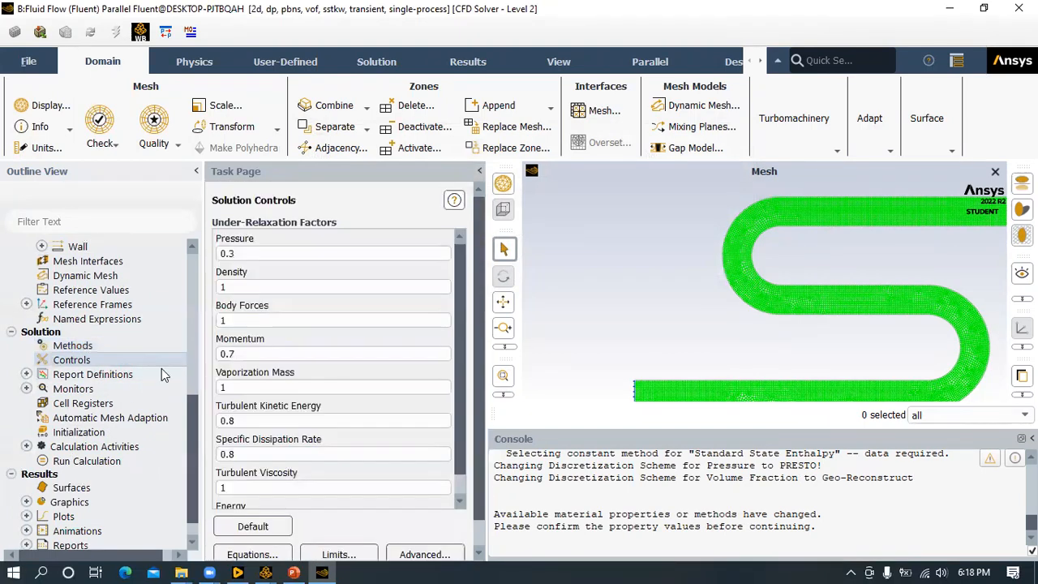
- Initialize the solution with Standard Initialization, computing the initial values from the inlet
{"action": "double_click", "coordinate": [79, 433]}
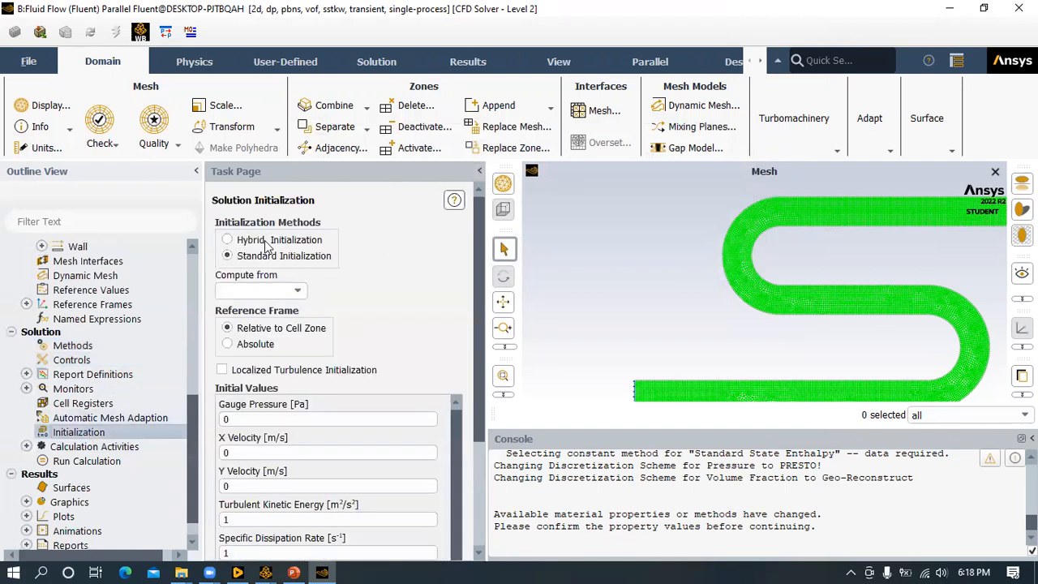
{"action": "left_click", "coordinate": [297, 291]}
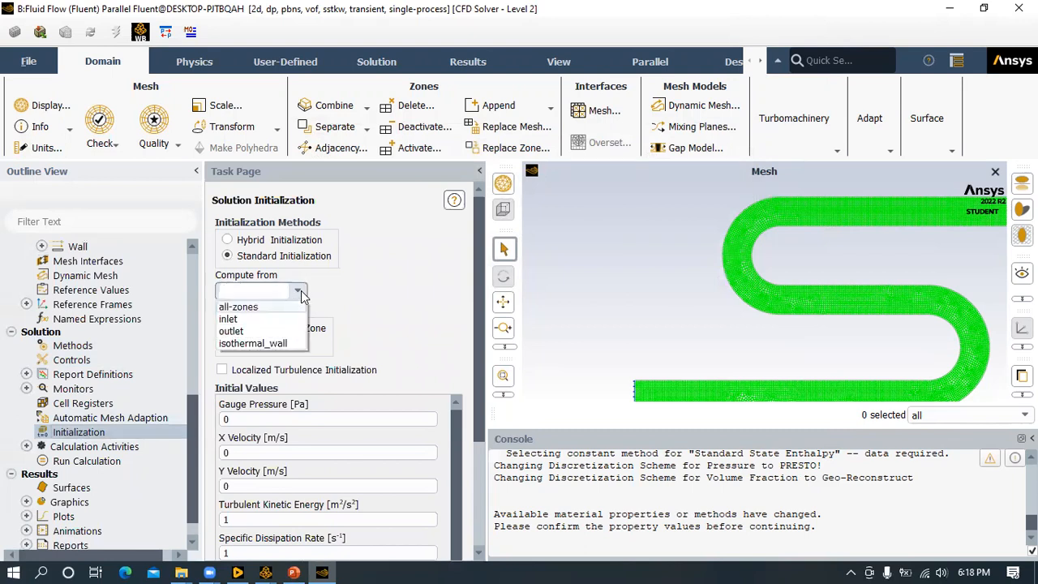
{"action": "left_click", "coordinate": [259, 323]}
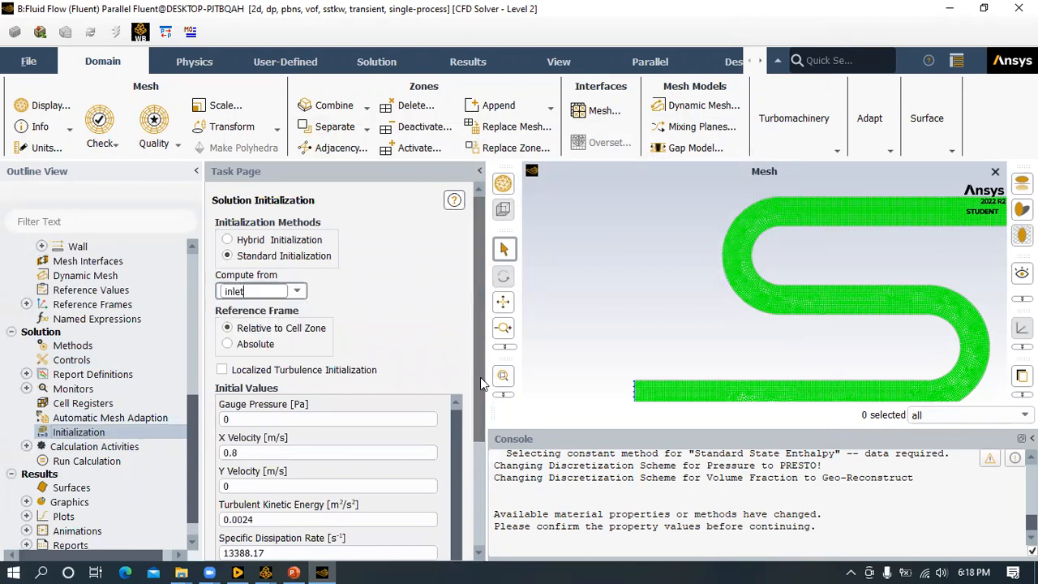
{"action": "scroll", "coordinate": [474, 397], "scroll_direction": "down", "scroll_amount": 2}
{"action": "scroll", "coordinate": [471, 403], "scroll_direction": "down", "scroll_amount": 5}
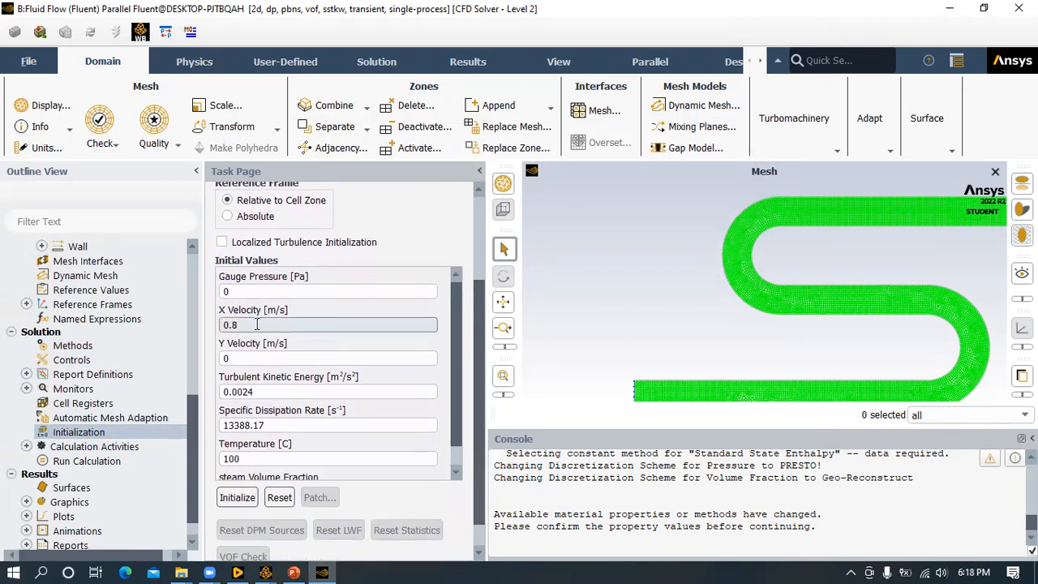
{"action": "double_click", "coordinate": [238, 325]}
{"action": "scroll", "coordinate": [453, 372], "scroll_direction": "down", "scroll_amount": 1}
{"action": "double_click", "coordinate": [232, 436]}
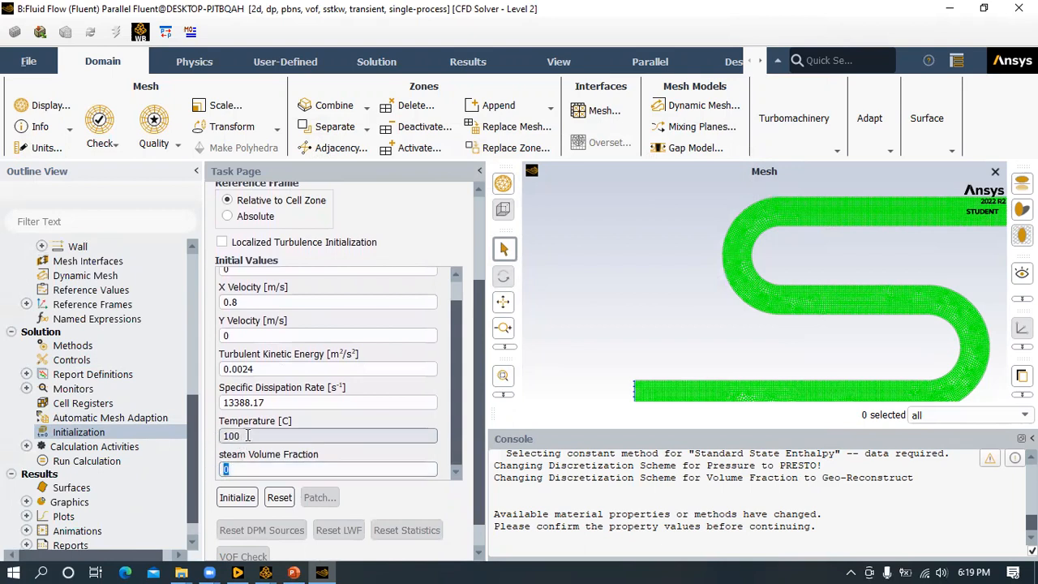
{"action": "left_click", "coordinate": [236, 495]}
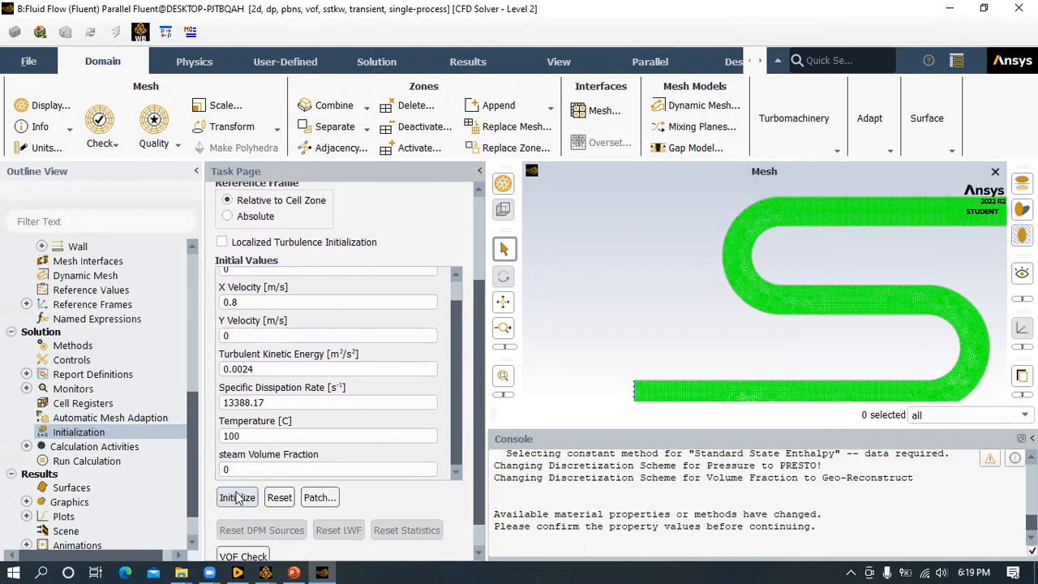
{"action": "left_click", "coordinate": [243, 468]}
{"action": "left_click_drag", "start_coordinate": [246, 436], "coordinate": [182, 440]}
- Patch the water zone with a steam Volume Fraction of 0 and close the Patch dialog
{"action": "left_click", "coordinate": [317, 497]}
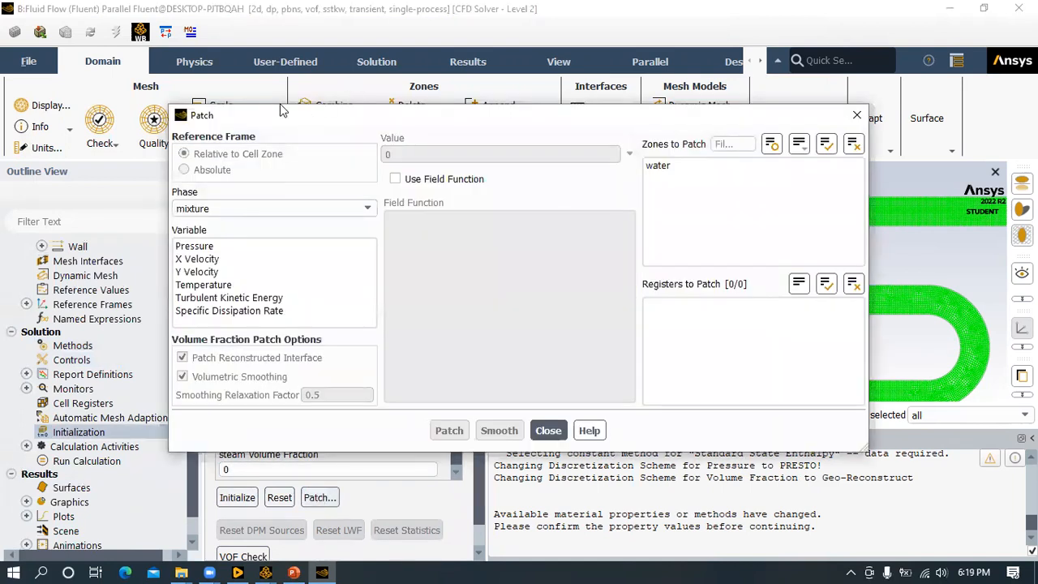
{"action": "left_click_drag", "start_coordinate": [282, 110], "coordinate": [124, 84]}
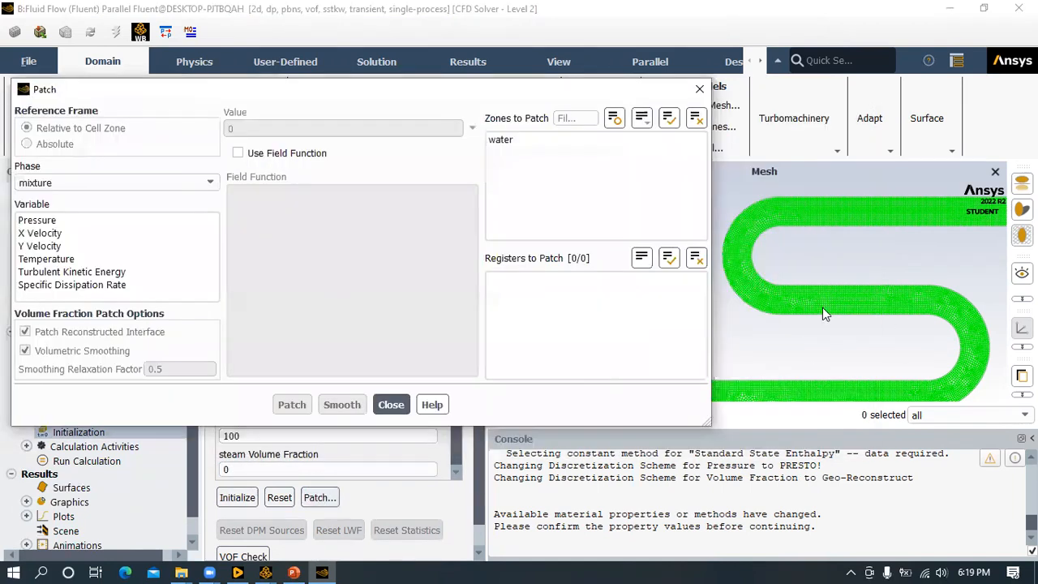
{"action": "scroll", "coordinate": [822, 308], "scroll_direction": "up", "scroll_amount": 3}
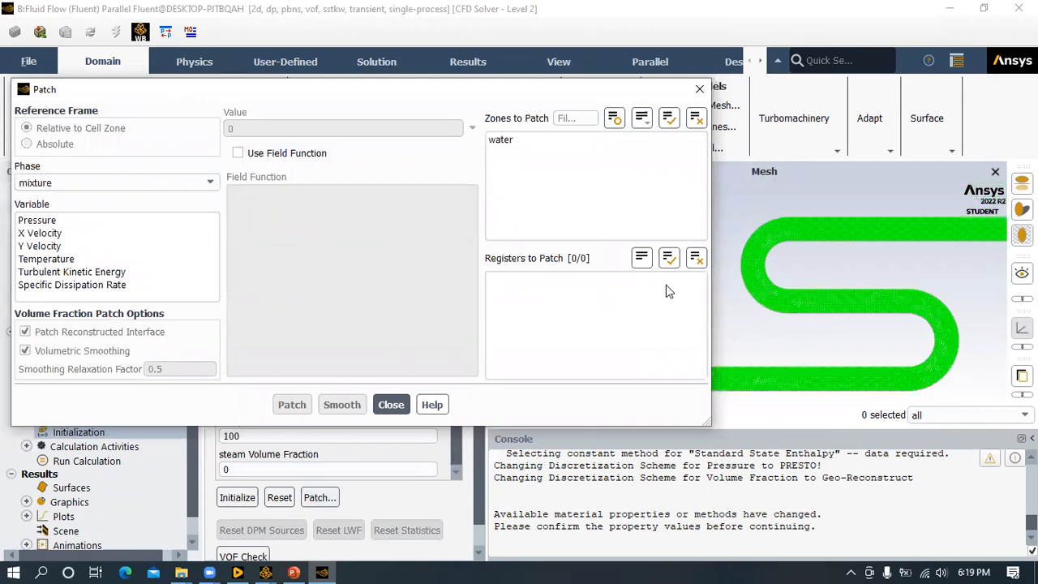
{"action": "left_click", "coordinate": [507, 142]}
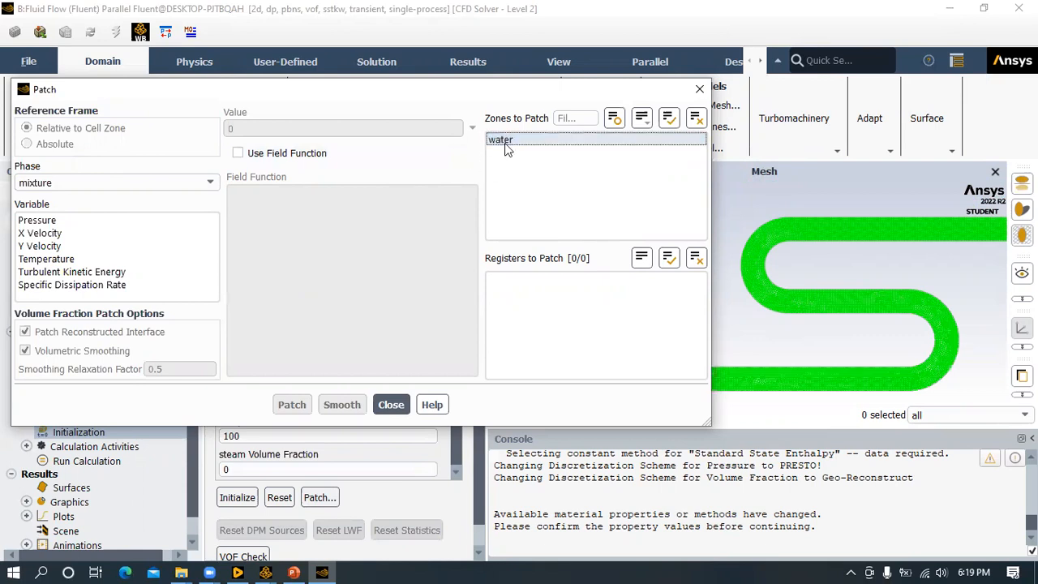
{"action": "left_click", "coordinate": [47, 183]}
{"action": "left_click", "coordinate": [35, 213]}
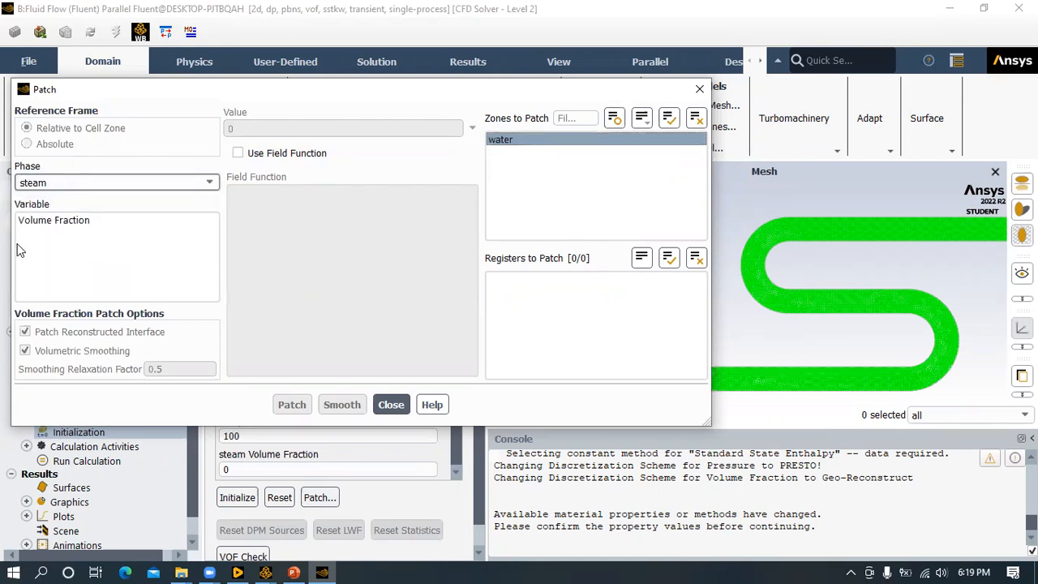
{"action": "left_click", "coordinate": [47, 220]}
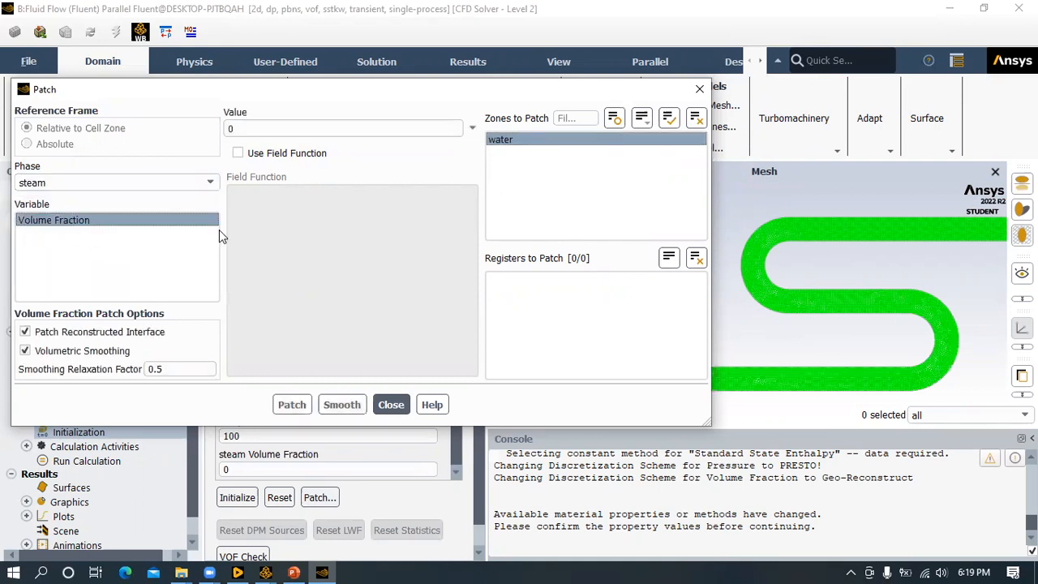
{"action": "double_click", "coordinate": [255, 133]}
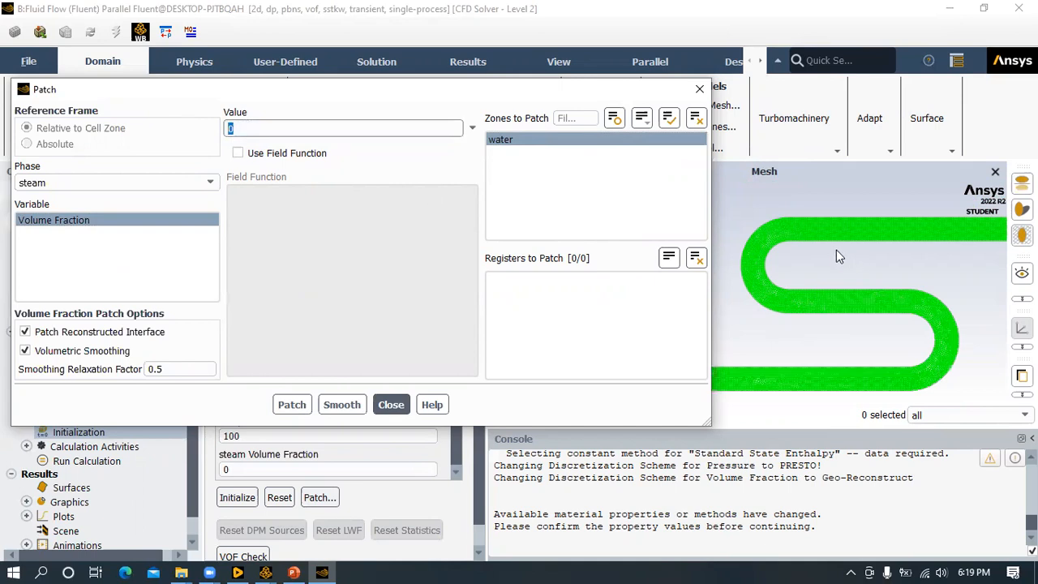
{"action": "scroll", "coordinate": [839, 258], "scroll_direction": "down", "scroll_amount": 1}
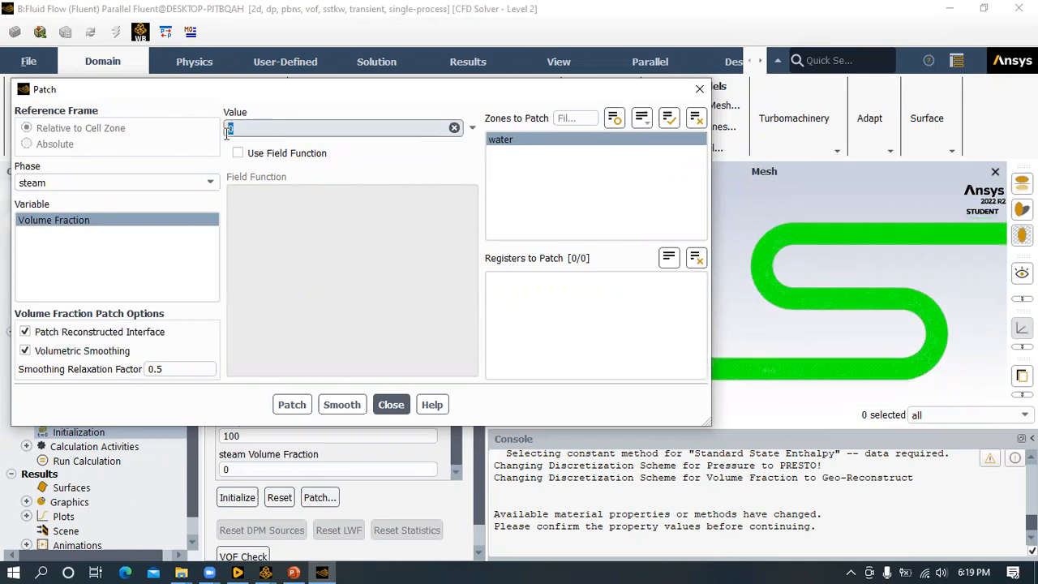
{"action": "left_click", "coordinate": [291, 405]}
{"action": "left_click", "coordinate": [390, 404]}
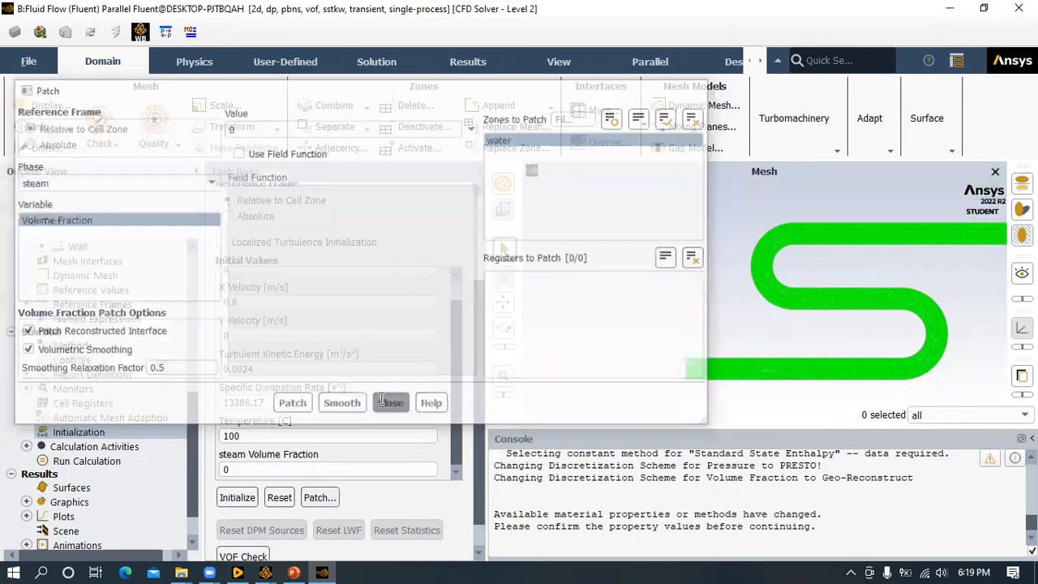
- Create a new contour in the results graphics and name it steam-vol
{"action": "scroll", "coordinate": [130, 405], "scroll_direction": "down", "scroll_amount": 1}
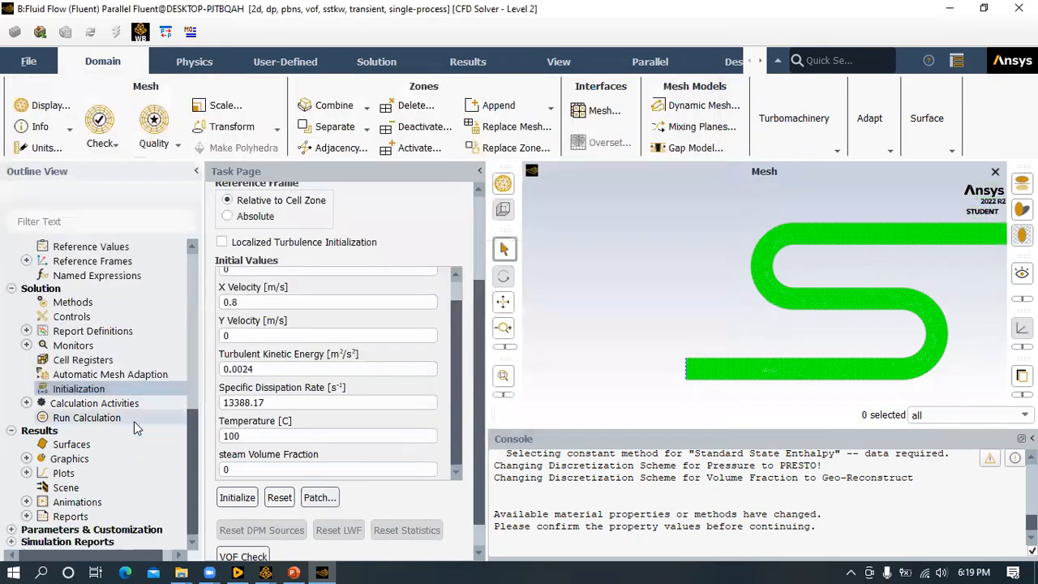
{"action": "left_click", "coordinate": [27, 459]}
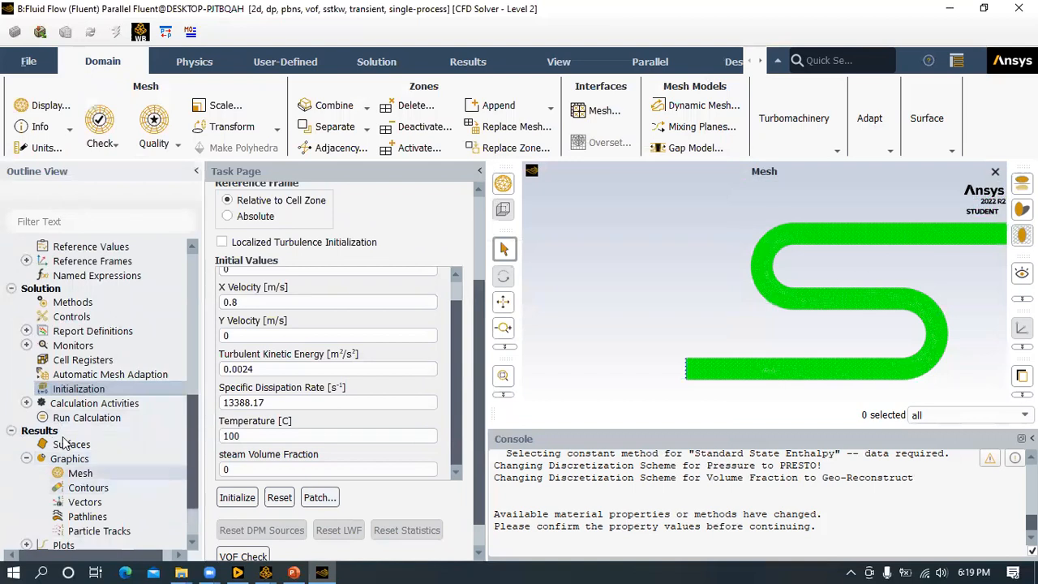
{"action": "right_click", "coordinate": [91, 489]}
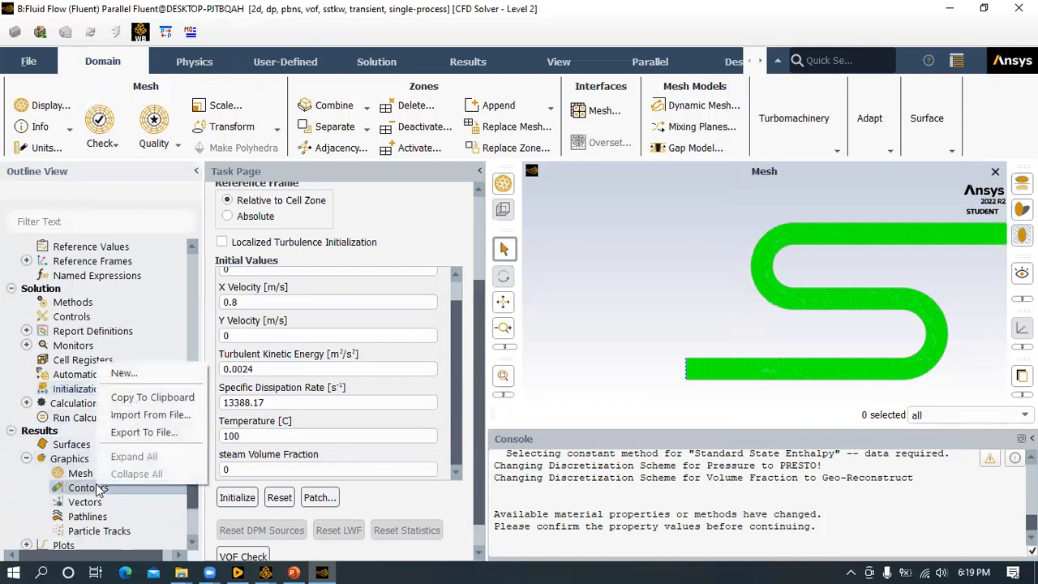
{"action": "left_click", "coordinate": [121, 372]}
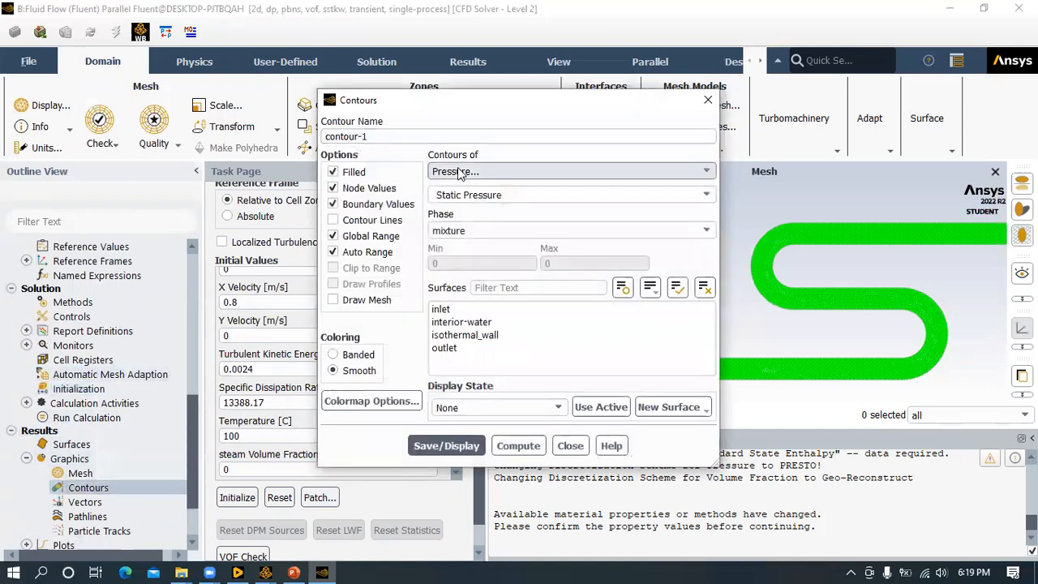
{"action": "left_click_drag", "start_coordinate": [370, 136], "coordinate": [214, 132]}
{"action": "type", "text": "steam-vol"}
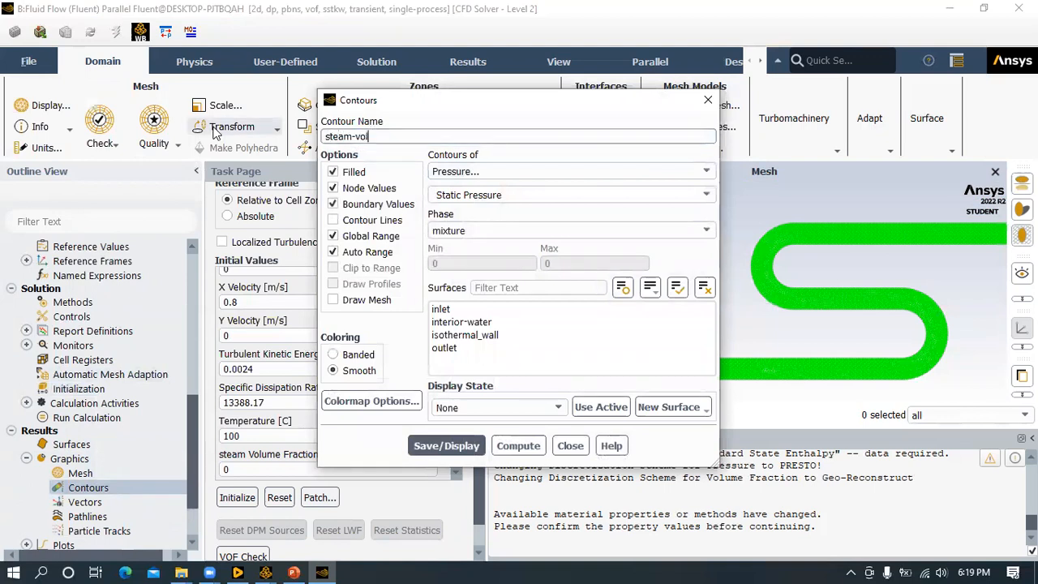
- Set steam-vol to show the Phases Volume fraction of steam, save and display it, and close the dialog
{"action": "left_click", "coordinate": [579, 170]}
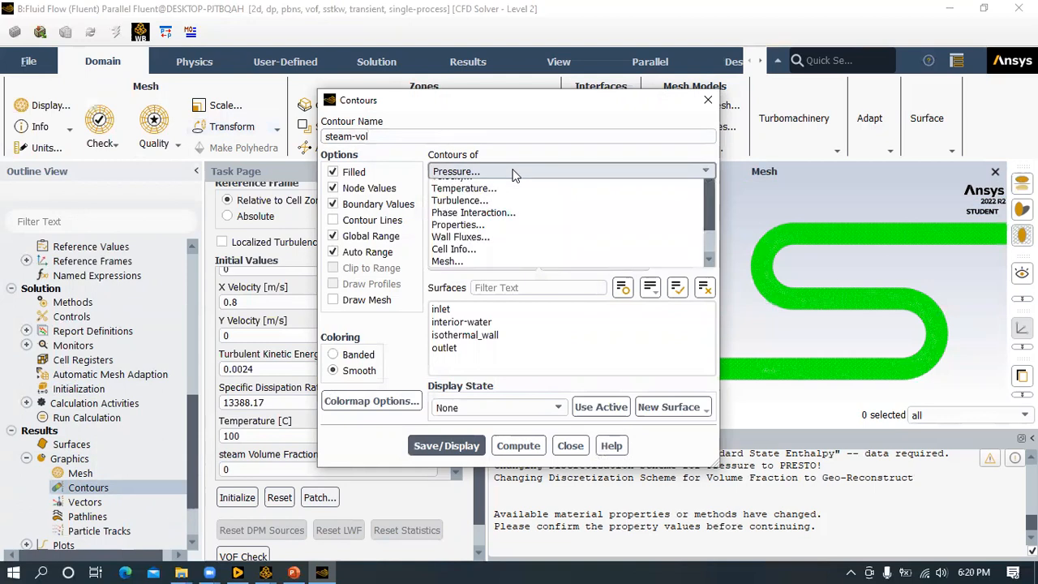
{"action": "scroll", "coordinate": [465, 292], "scroll_direction": "down", "scroll_amount": 3}
{"action": "left_click", "coordinate": [461, 296]}
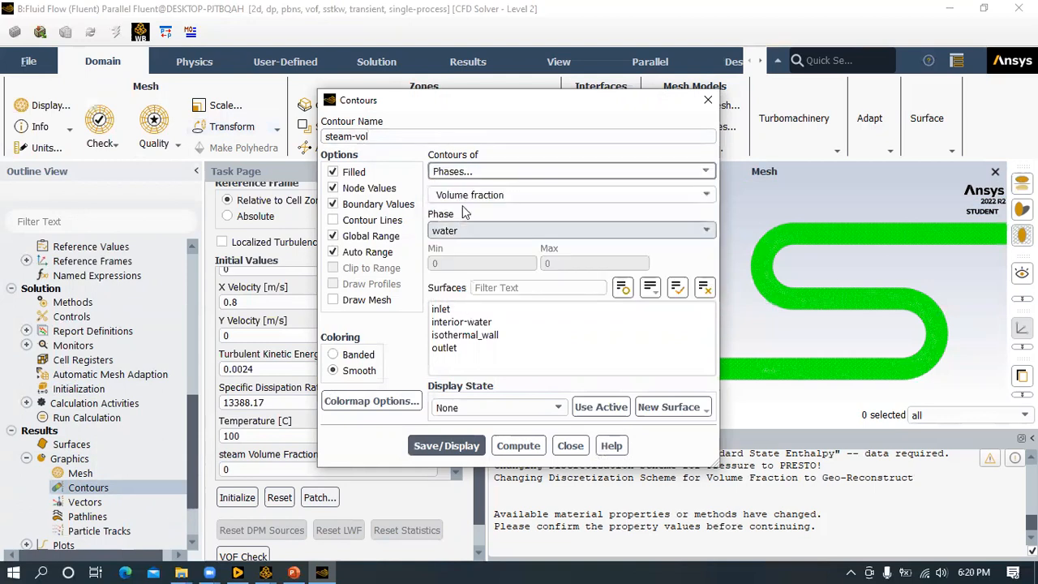
{"action": "left_click", "coordinate": [699, 231]}
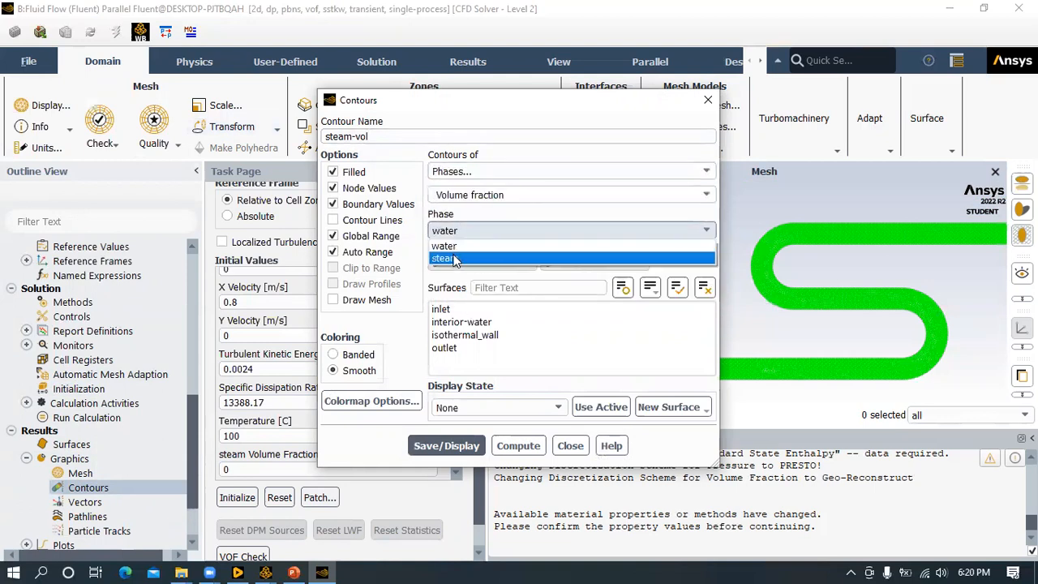
{"action": "left_click", "coordinate": [454, 261]}
{"action": "left_click", "coordinate": [459, 446]}
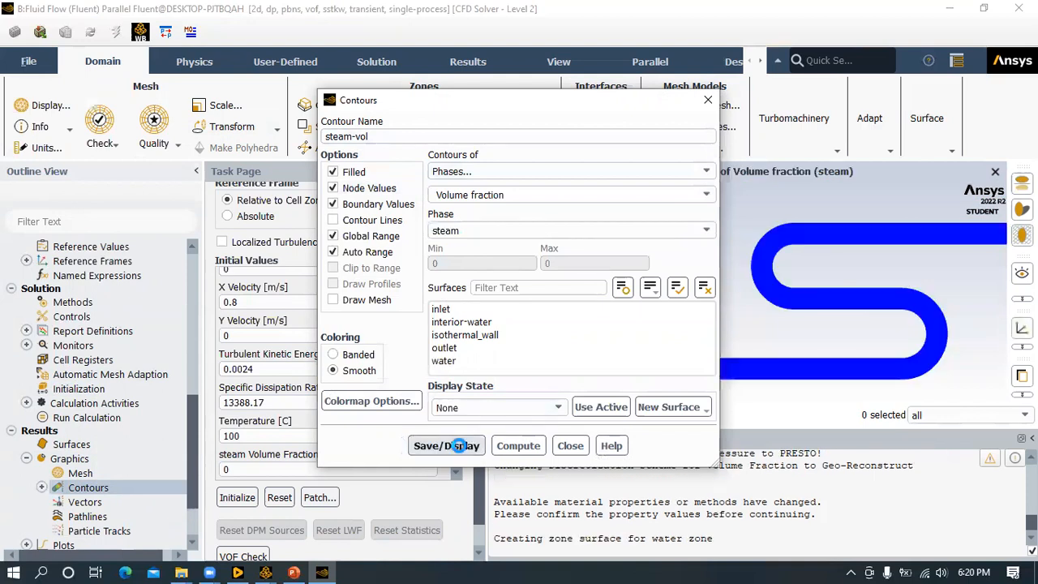
{"action": "left_click", "coordinate": [570, 446]}
- Dock the console together with the task page to enlarge the graphics window, keep the task page in front, and frame the whole pipe
{"action": "scroll", "coordinate": [593, 289], "scroll_direction": "up", "scroll_amount": 2}
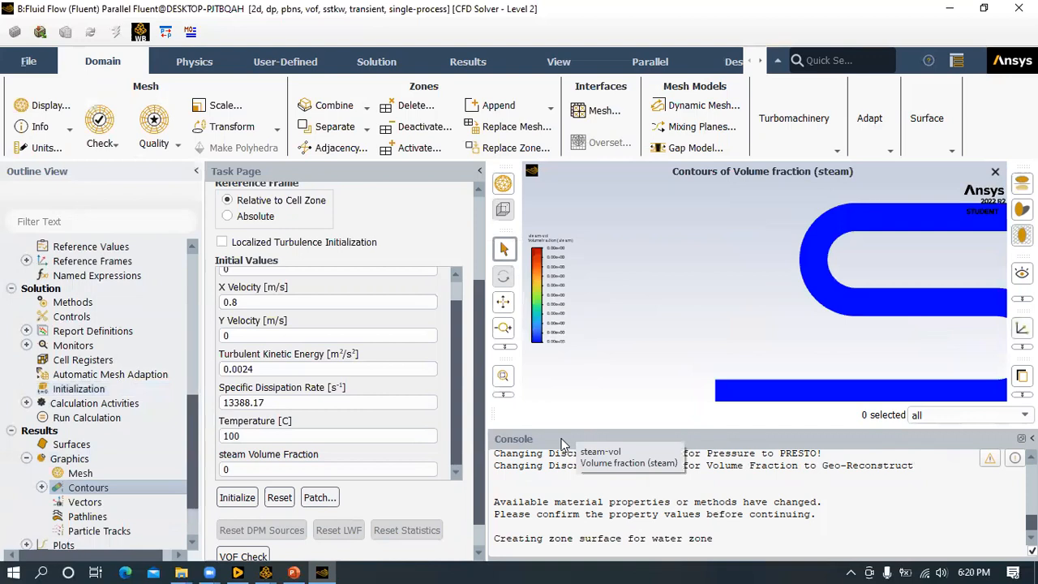
{"action": "left_click_drag", "start_coordinate": [591, 442], "coordinate": [339, 415]}
{"action": "left_click", "coordinate": [287, 550]}
{"action": "scroll", "coordinate": [809, 404], "scroll_direction": "down", "scroll_amount": 3}
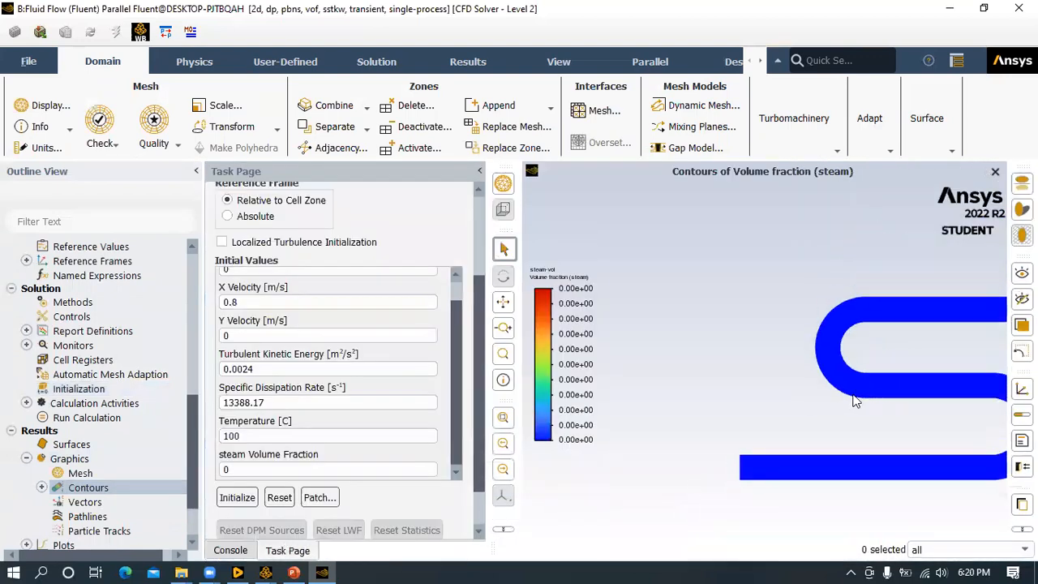
{"action": "left_click_drag", "start_coordinate": [776, 340], "coordinate": [723, 344]}
{"action": "scroll", "coordinate": [726, 344], "scroll_direction": "up", "scroll_amount": 3}
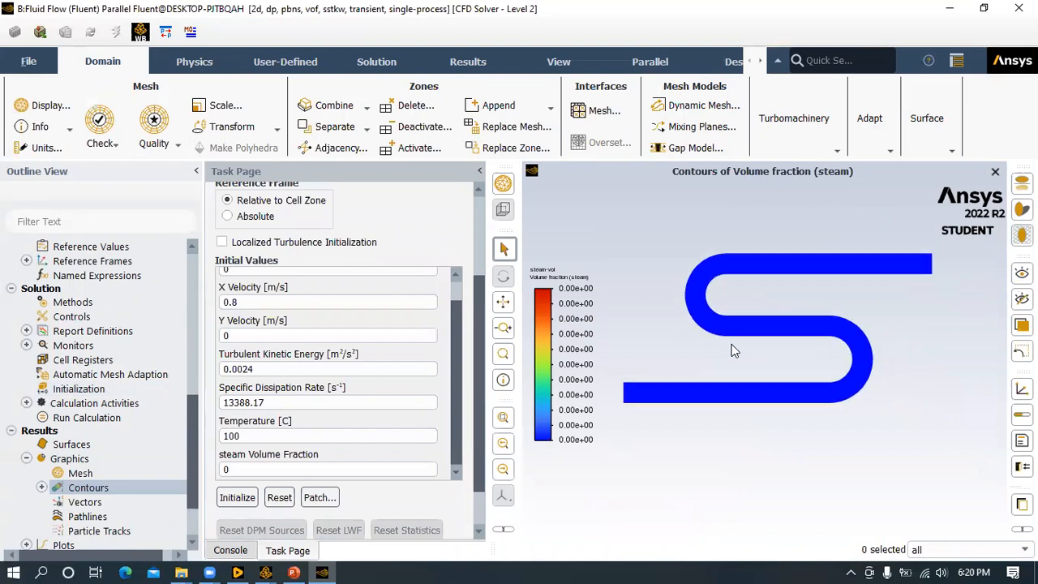
- Create a contour named water-vol showing the Phases Volume fraction of water, save and display it, and close the dialog
{"action": "left_click", "coordinate": [42, 488]}
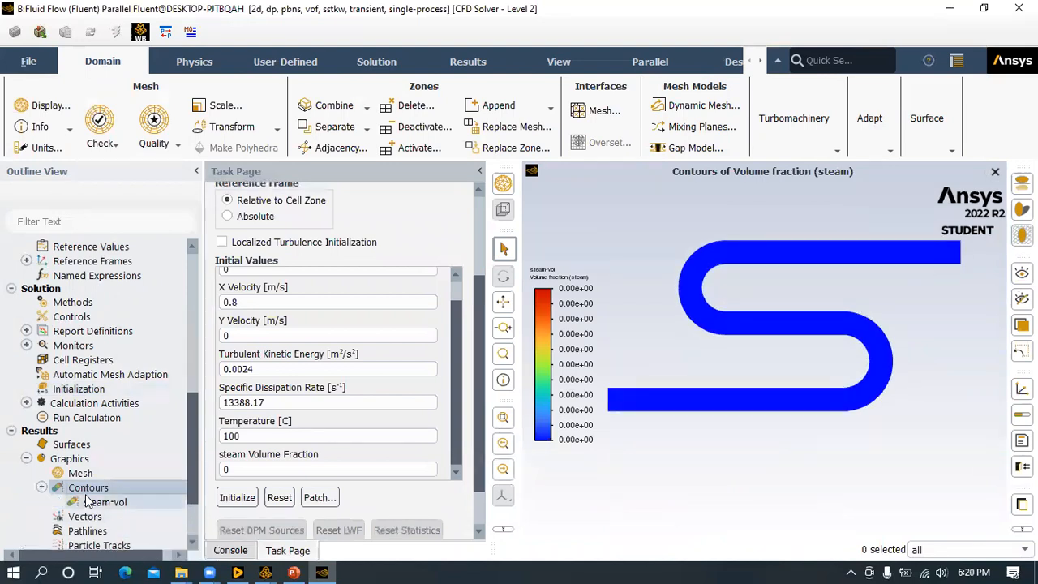
{"action": "right_click", "coordinate": [85, 487]}
{"action": "left_click", "coordinate": [120, 369]}
{"action": "triple_click", "coordinate": [394, 137]}
{"action": "type", "text": "water-vol"}
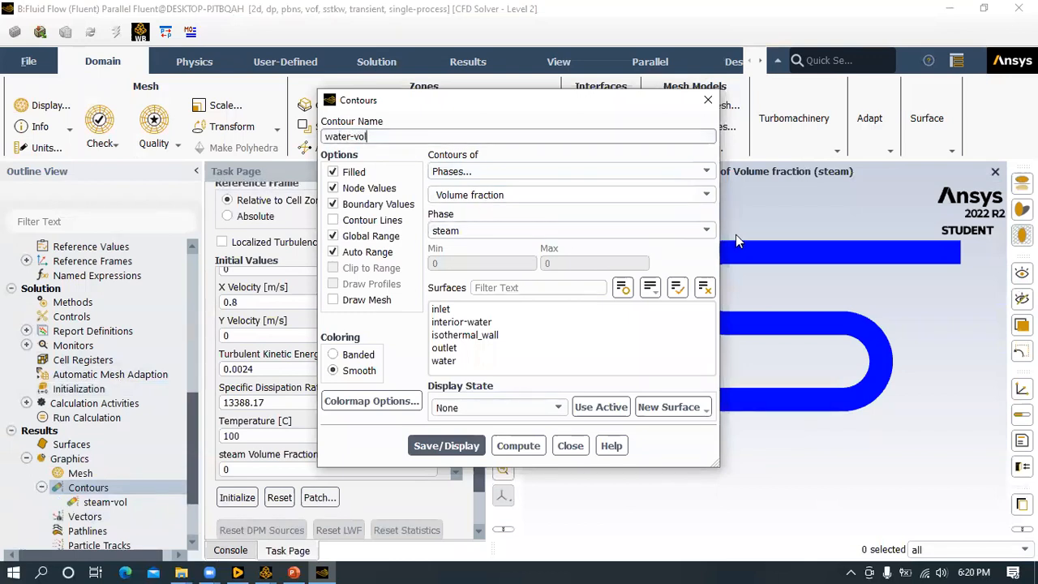
{"action": "left_click", "coordinate": [486, 231]}
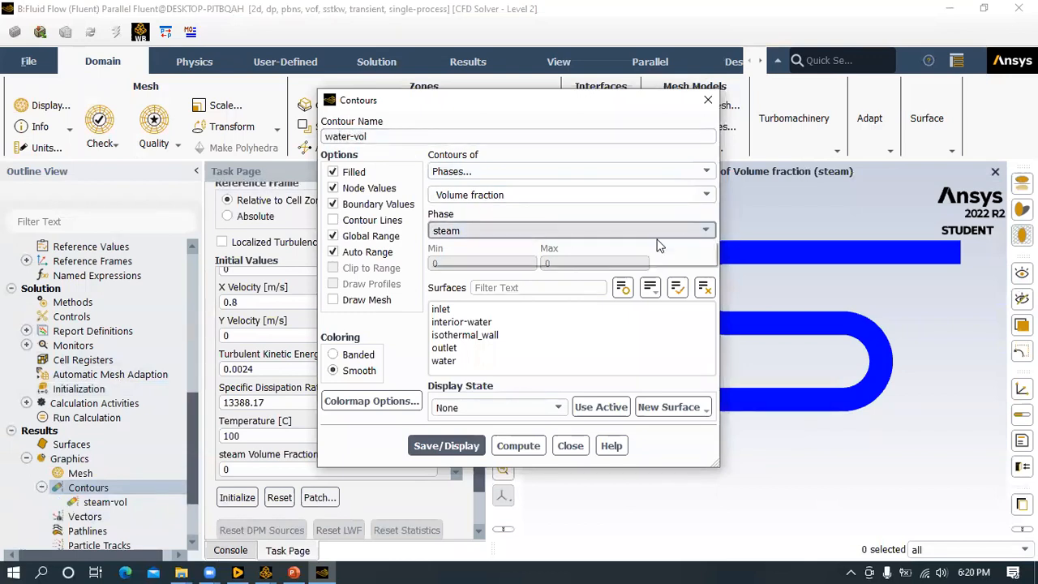
{"action": "left_click", "coordinate": [481, 245]}
{"action": "left_click", "coordinate": [477, 446]}
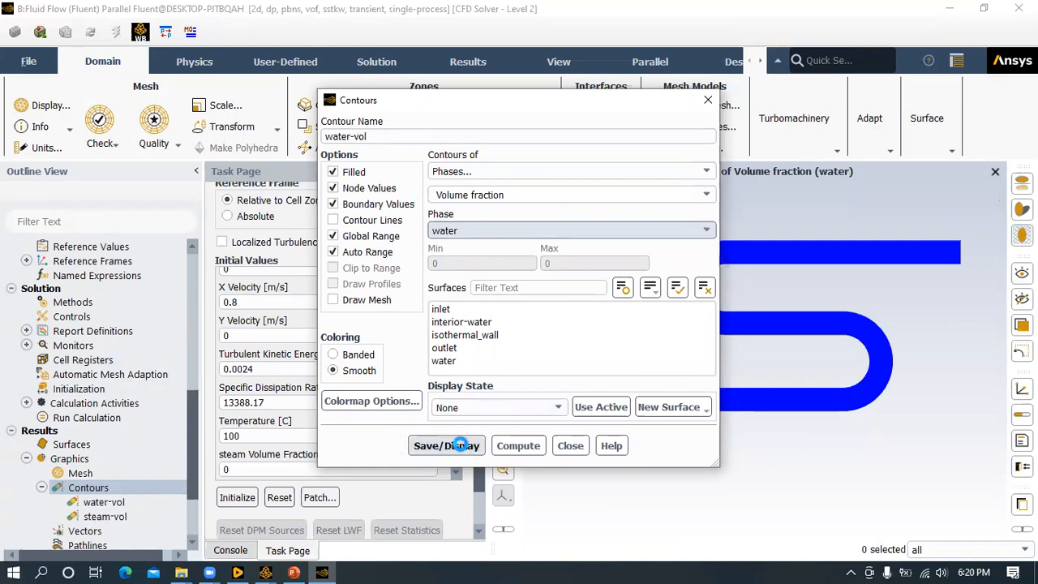
{"action": "left_click", "coordinate": [589, 447]}
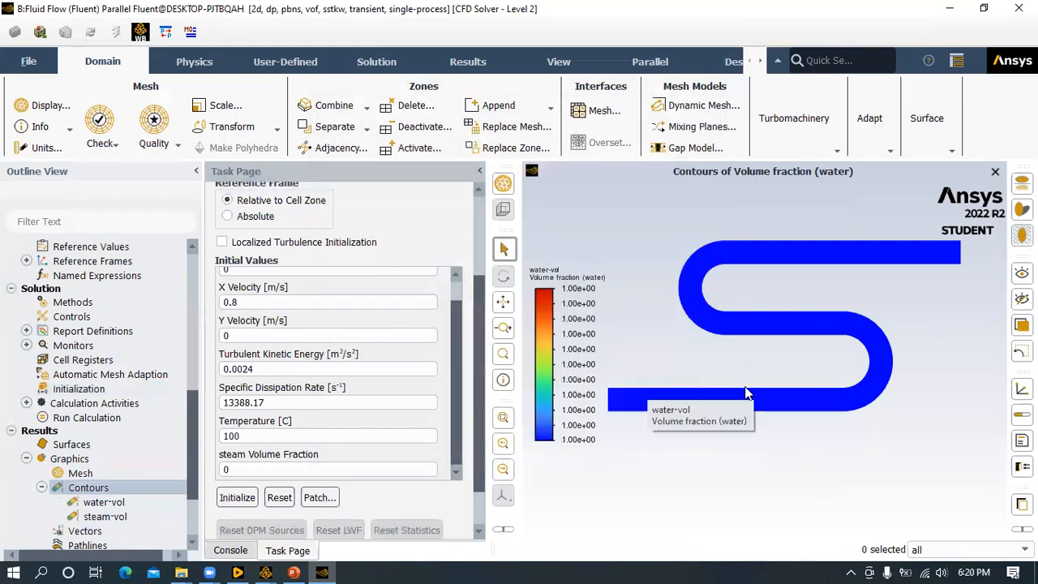
{"action": "scroll", "coordinate": [704, 357], "scroll_direction": "down", "scroll_amount": 1}
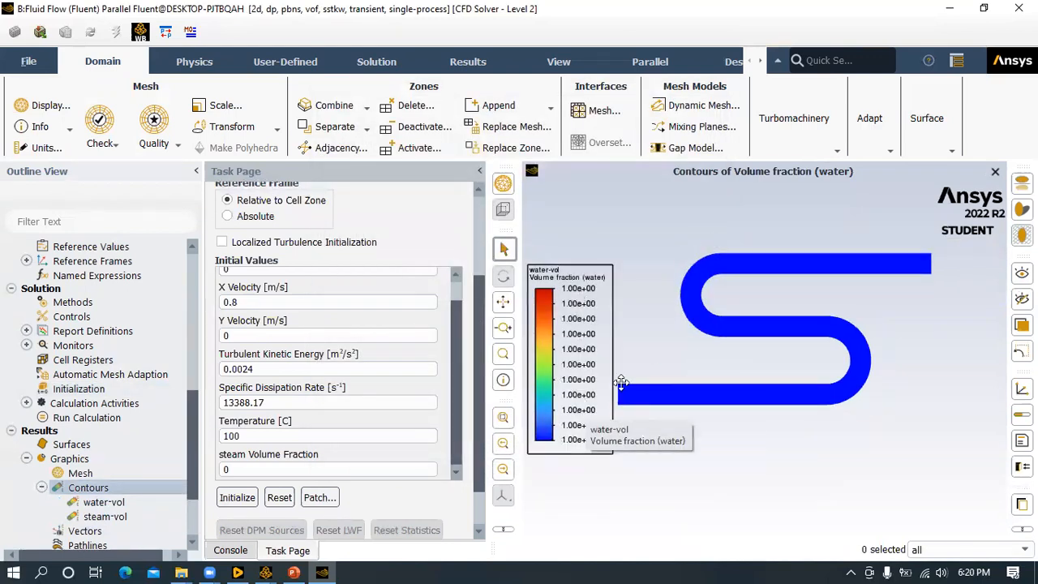
- Set the calculation activities to autosave every 1 time step
{"action": "scroll", "coordinate": [102, 503], "scroll_direction": "down", "scroll_amount": 1}
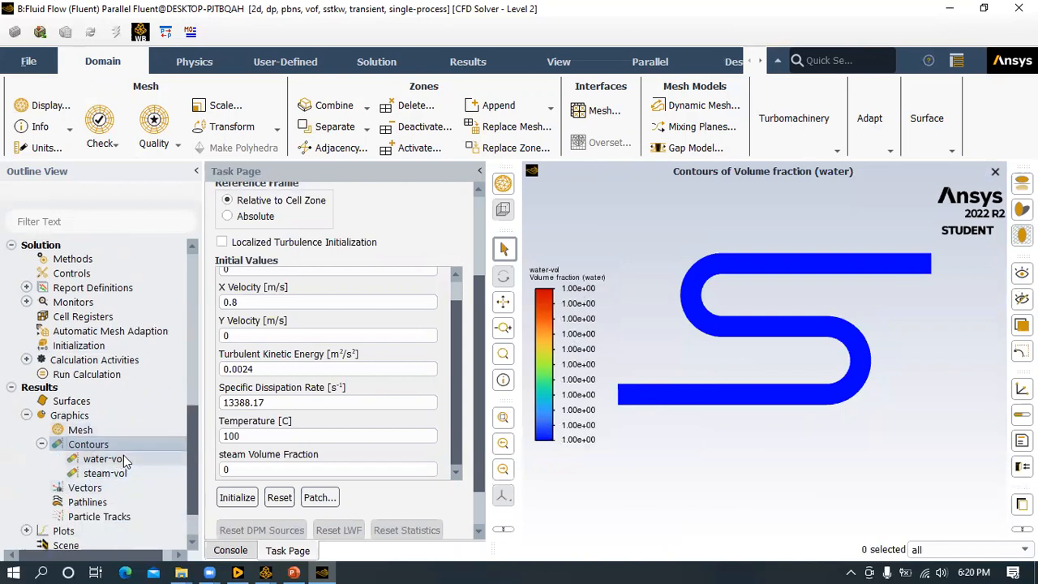
{"action": "left_click", "coordinate": [26, 359]}
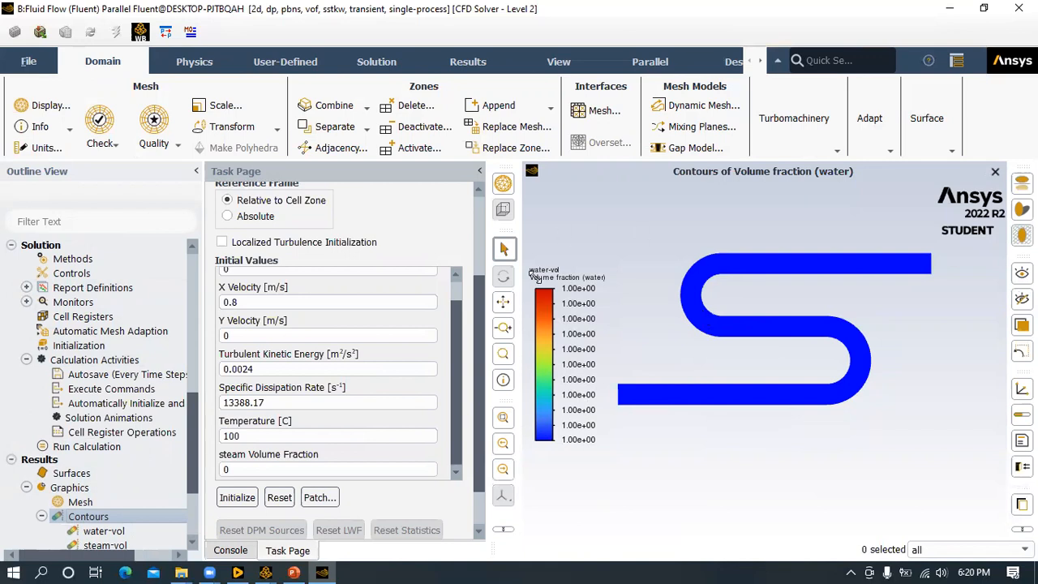
{"action": "double_click", "coordinate": [88, 362]}
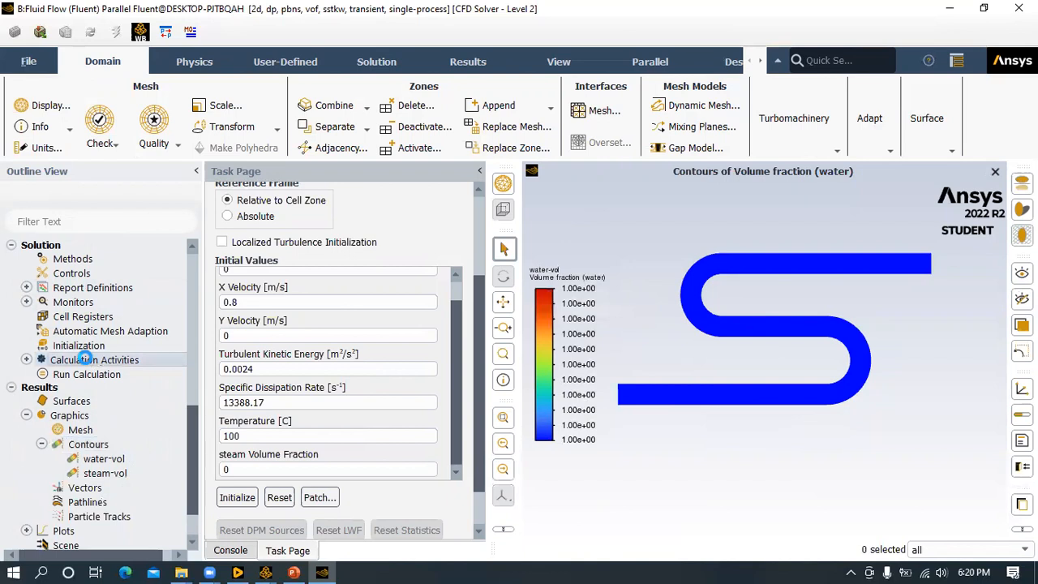
{"action": "double_click", "coordinate": [218, 239]}
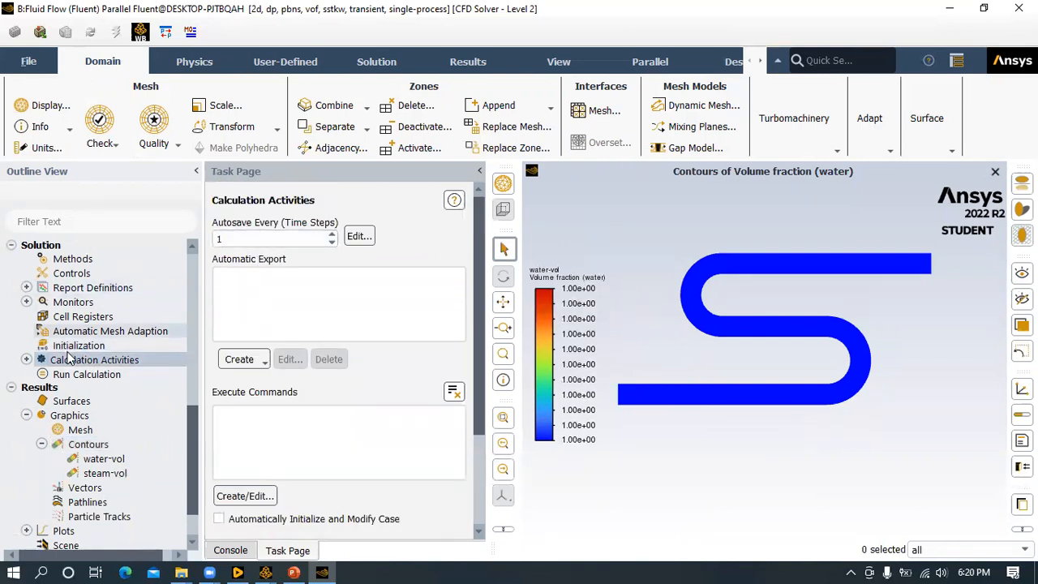
- Create a solution animation named animation-steam that records the steam-vol contour
{"action": "left_click", "coordinate": [27, 360]}
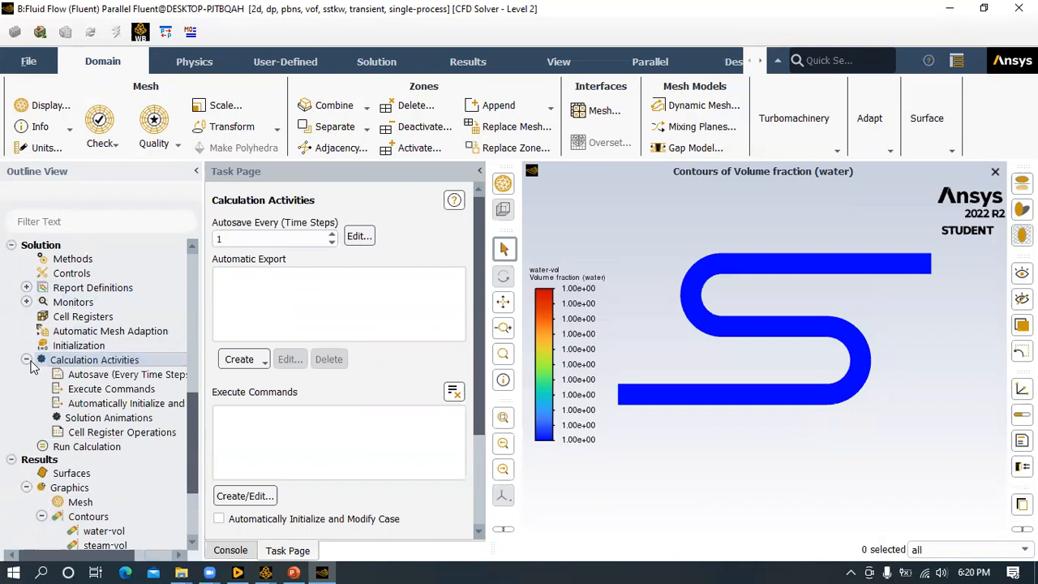
{"action": "right_click", "coordinate": [87, 421]}
{"action": "left_click", "coordinate": [101, 426]}
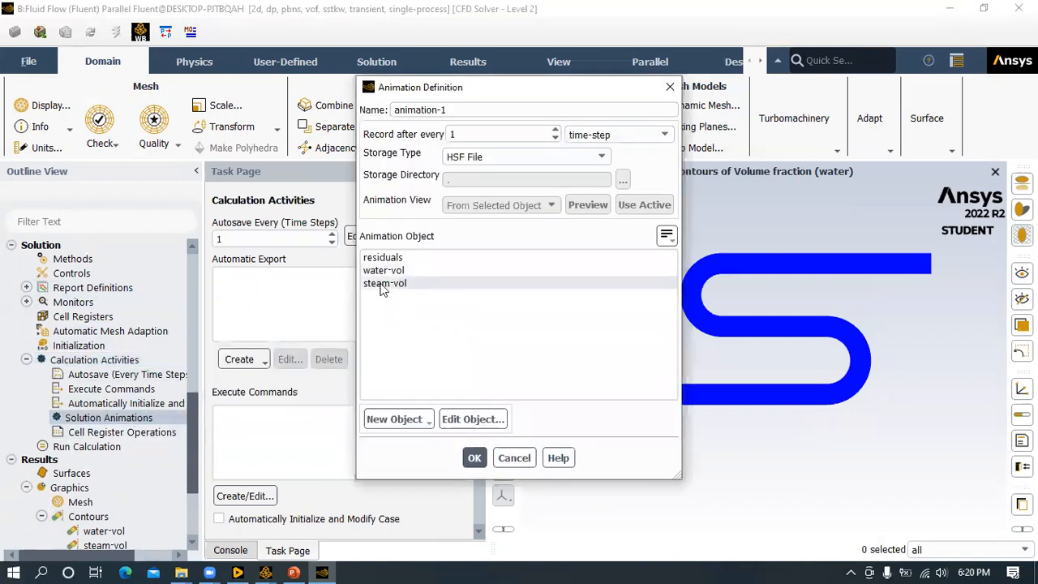
{"action": "left_click", "coordinate": [383, 284]}
{"action": "left_click", "coordinate": [482, 111]}
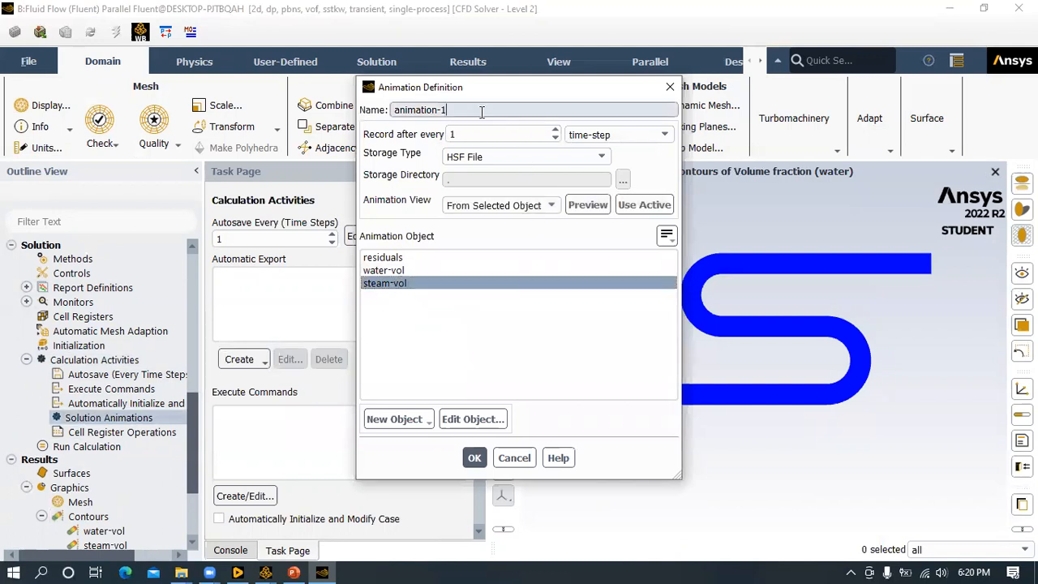
{"action": "type", "text": "steam"}
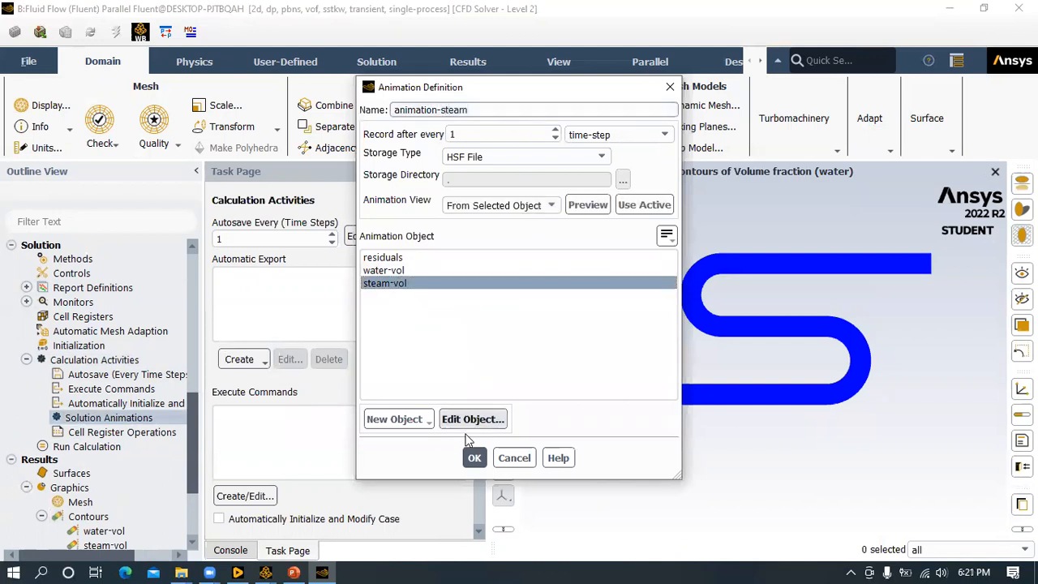
{"action": "left_click", "coordinate": [474, 457]}
- Create a second solution animation named animation-water that records the water-vol contour, and widen the outline pane
{"action": "left_click", "coordinate": [40, 418]}
{"action": "right_click", "coordinate": [85, 419]}
{"action": "left_click", "coordinate": [110, 431]}
{"action": "left_click", "coordinate": [396, 273]}
{"action": "left_click", "coordinate": [480, 111]}
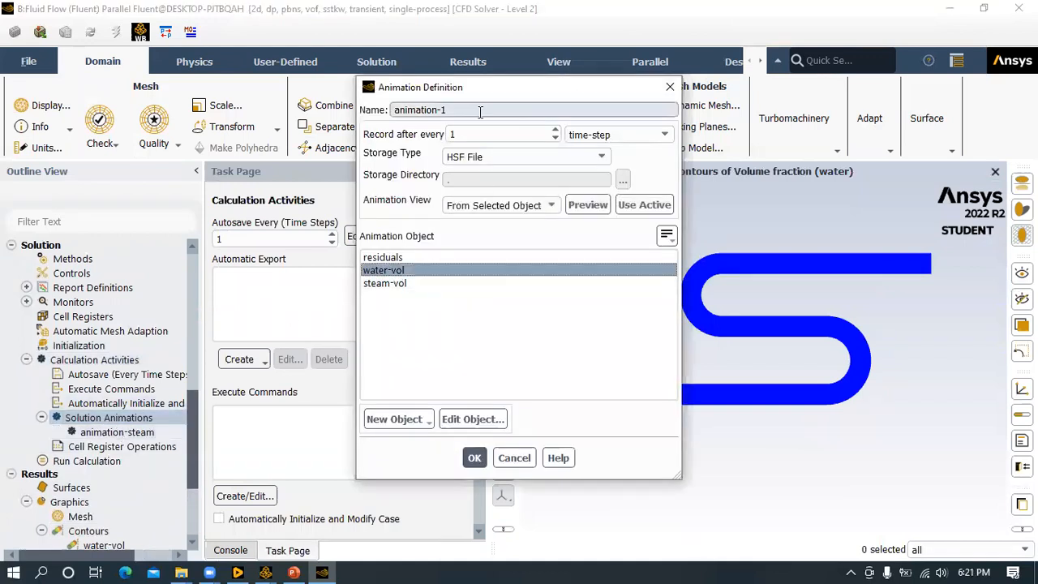
{"action": "type", "text": "s"}
{"action": "key", "text": "BackSpace"}
{"action": "type", "text": "water"}
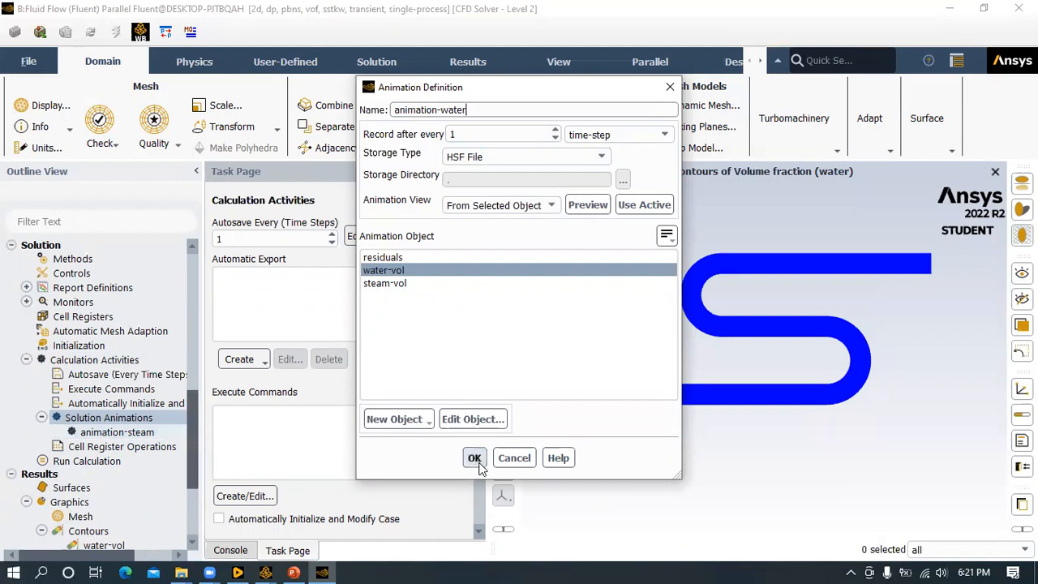
{"action": "left_click", "coordinate": [477, 461]}
{"action": "left_click_drag", "start_coordinate": [204, 362], "coordinate": [241, 363]}
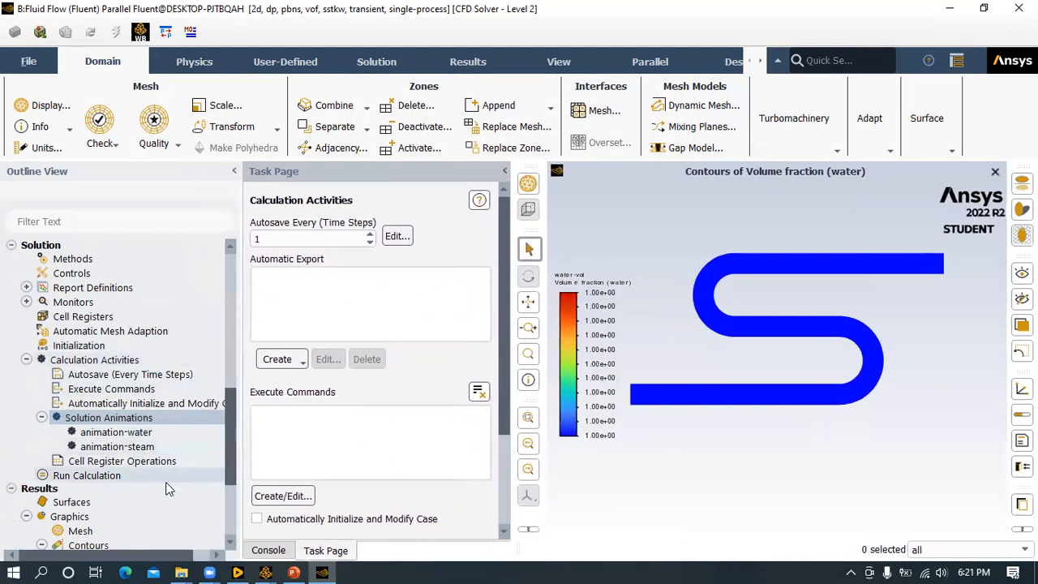
- In the run calculation settings, set the number of time steps to 100 and the time step size to 0.001 s
{"action": "left_click", "coordinate": [96, 476]}
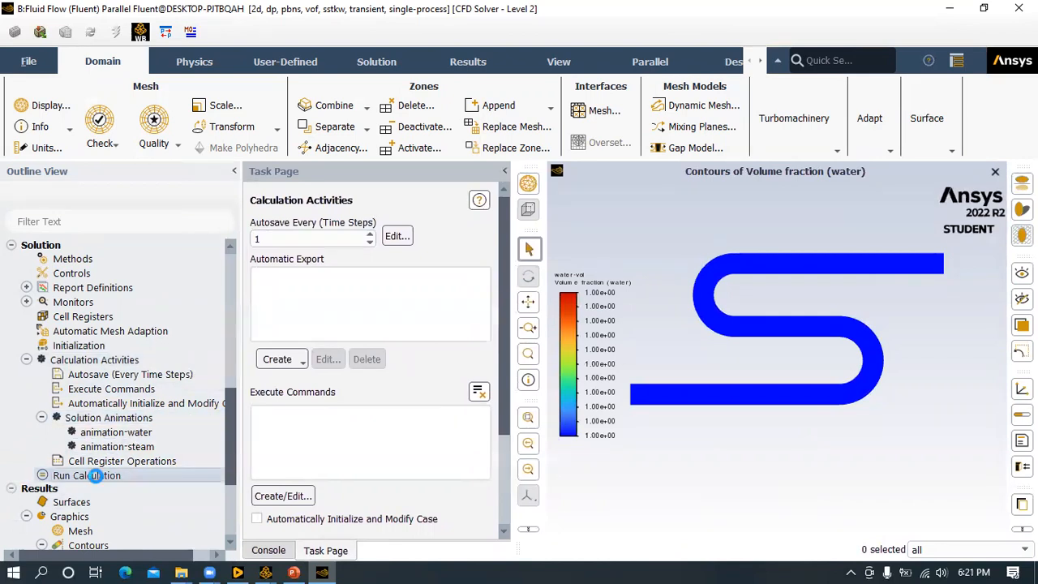
{"action": "left_click", "coordinate": [274, 341]}
{"action": "double_click", "coordinate": [268, 341]}
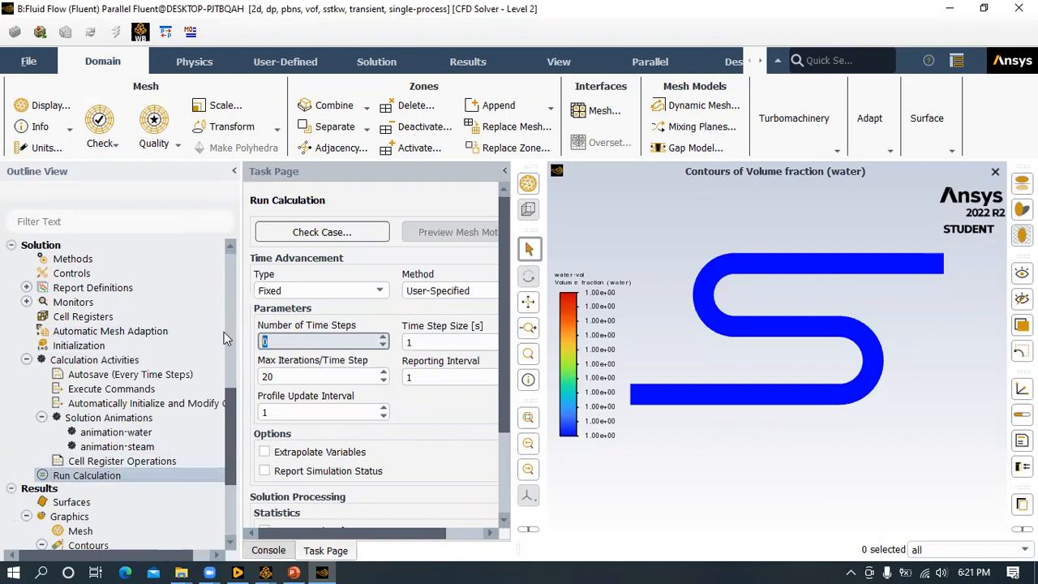
{"action": "type", "text": "100"}
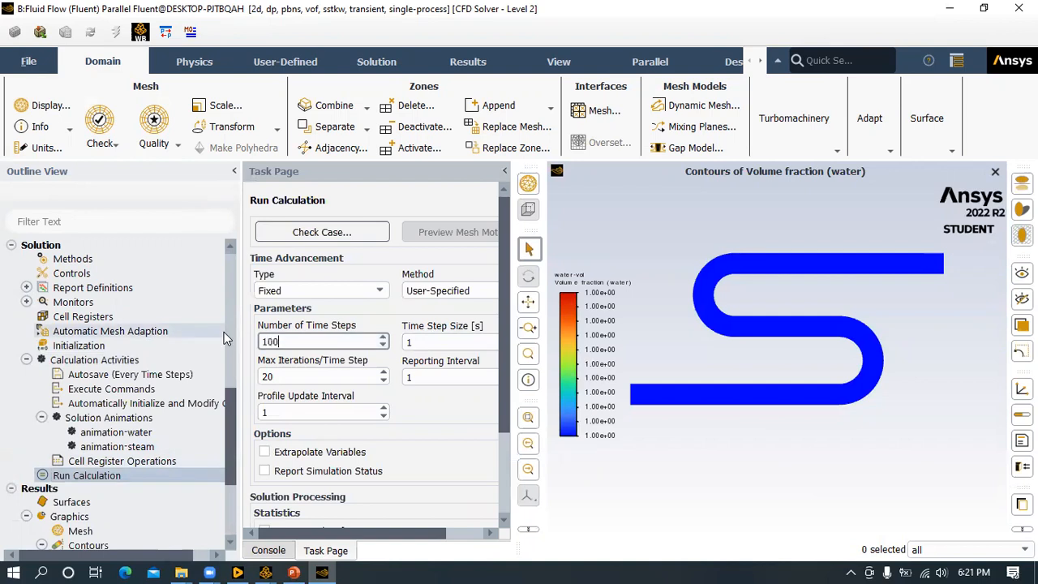
{"action": "double_click", "coordinate": [422, 342]}
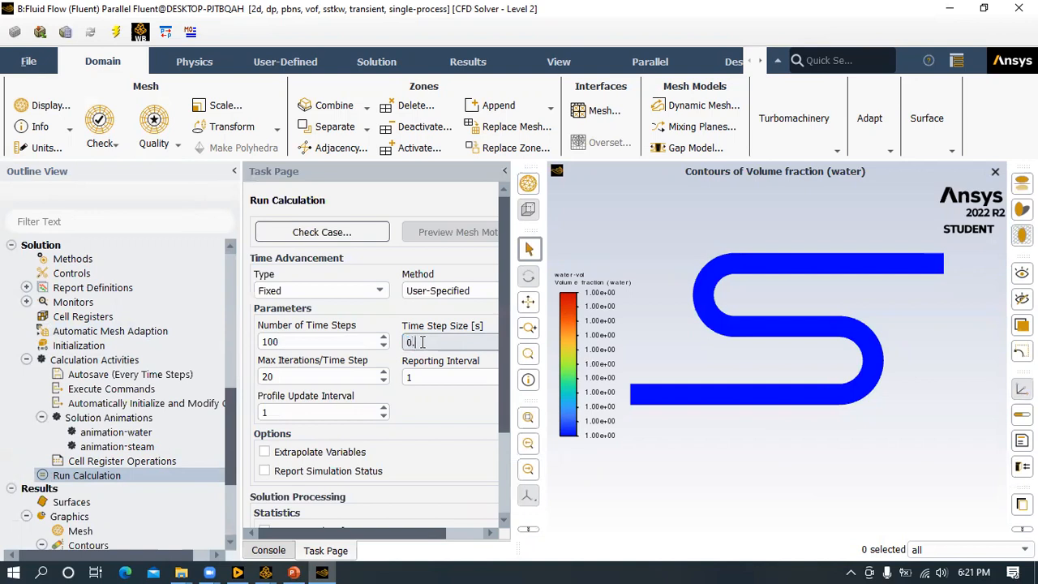
{"action": "key", "text": "Return"}
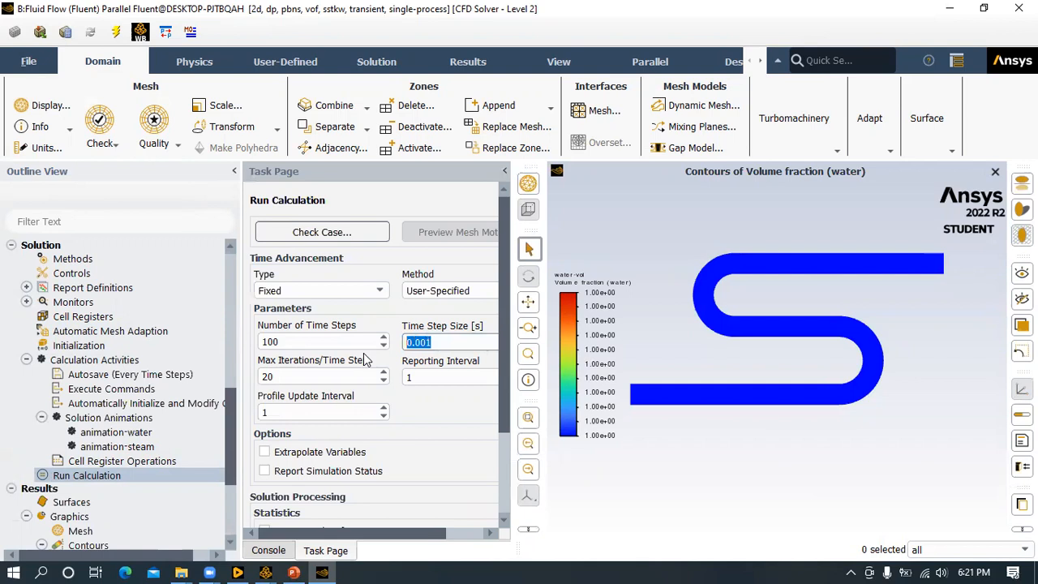
{"action": "double_click", "coordinate": [291, 375]}
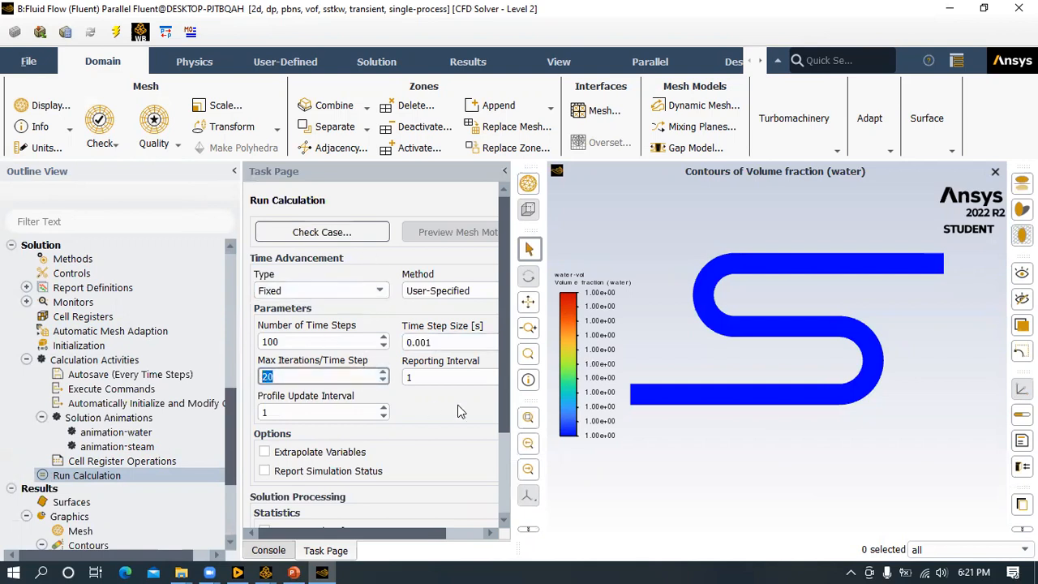
{"action": "scroll", "coordinate": [446, 259], "scroll_direction": "down", "scroll_amount": 1}
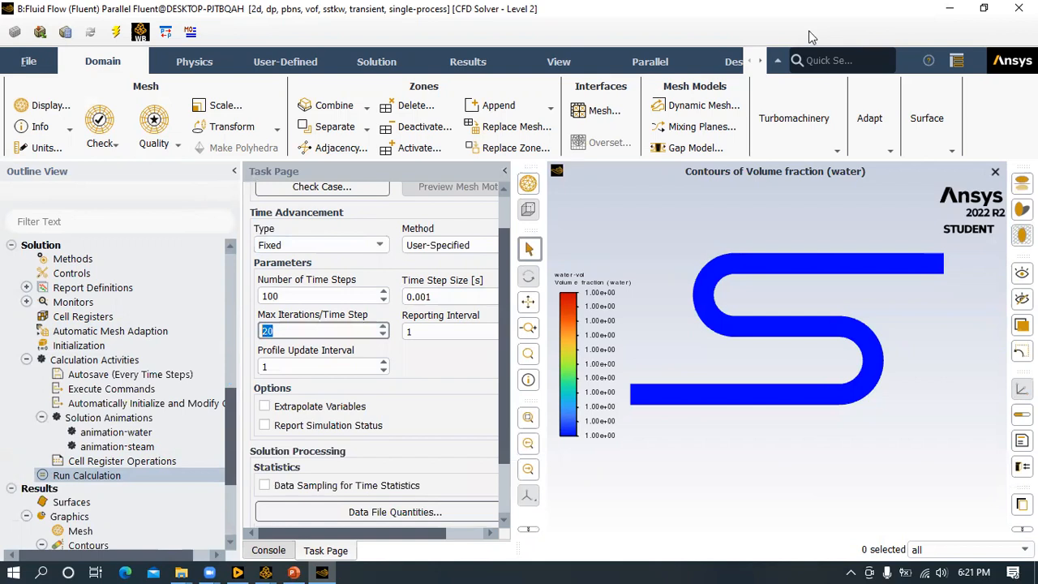
{"action": "left_click", "coordinate": [438, 125]}
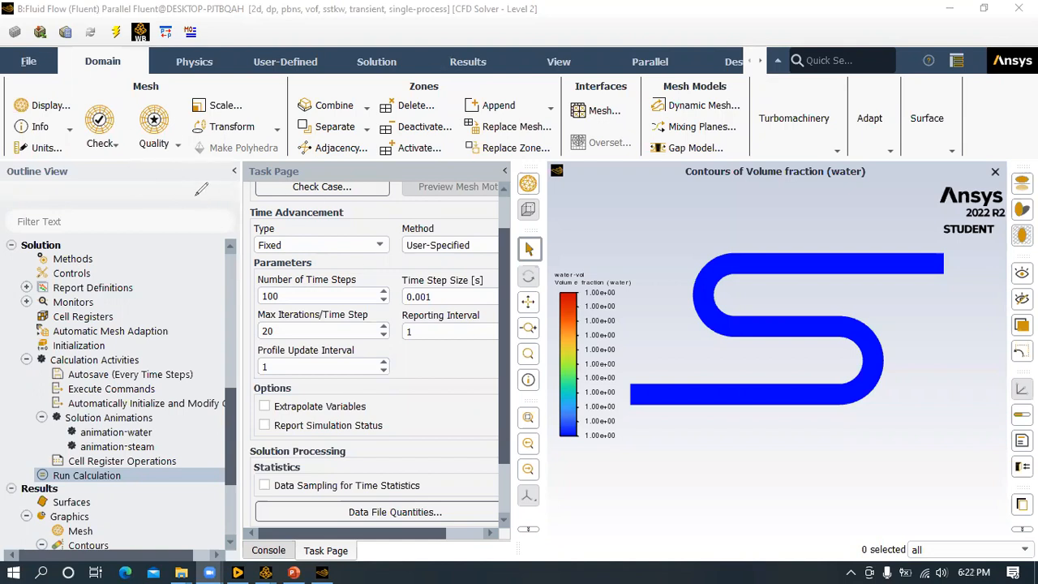
{"action": "left_click_drag", "start_coordinate": [136, 164], "coordinate": [136, 288]}
{"action": "mouse_move", "coordinate": [138, 165]}
{"action": "left_mouse_down"}
{"action": "mouse_move", "coordinate": [300, 152]}
{"action": "mouse_move", "coordinate": [876, 151]}
{"action": "left_mouse_up"}
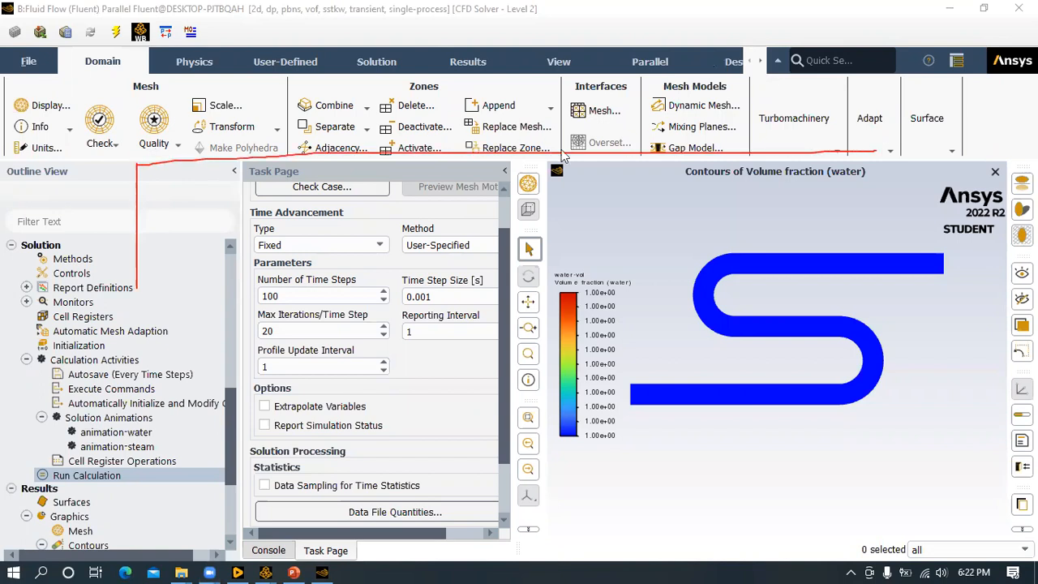
{"action": "left_click", "coordinate": [624, 61]}
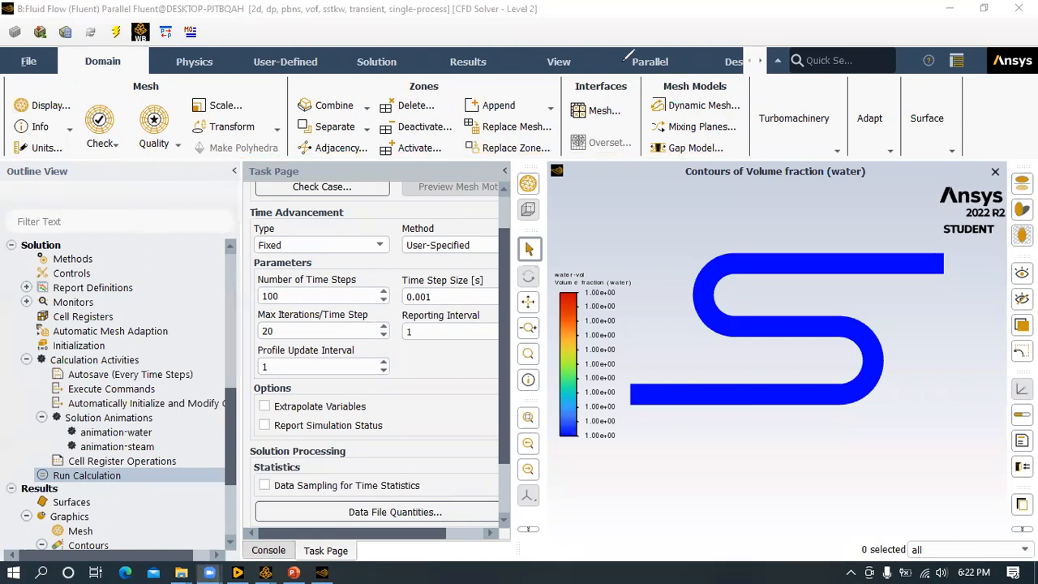
{"action": "mouse_move", "coordinate": [154, 274]}
{"action": "left_mouse_down"}
{"action": "mouse_move", "coordinate": [981, 152]}
{"action": "mouse_move", "coordinate": [981, 194]}
{"action": "mouse_move", "coordinate": [933, 291]}
{"action": "mouse_move", "coordinate": [564, 272]}
{"action": "mouse_move", "coordinate": [157, 273]}
{"action": "left_mouse_up"}
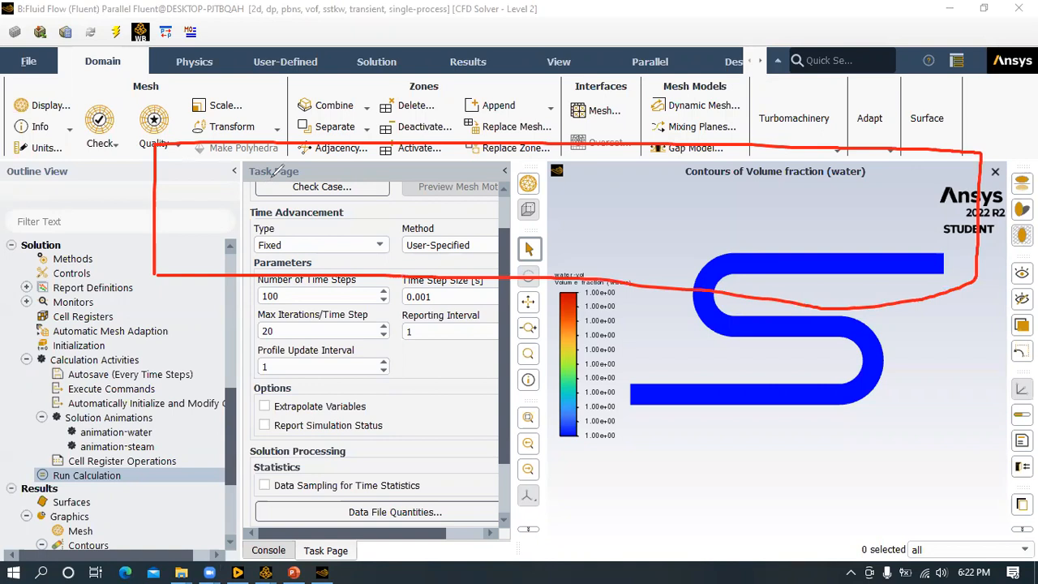
{"action": "left_click_drag", "start_coordinate": [220, 150], "coordinate": [220, 274]}
{"action": "left_click_drag", "start_coordinate": [307, 148], "coordinate": [306, 266]}
{"action": "left_click_drag", "start_coordinate": [402, 149], "coordinate": [403, 261]}
{"action": "left_click_drag", "start_coordinate": [491, 150], "coordinate": [488, 273]}
{"action": "left_click_drag", "start_coordinate": [556, 140], "coordinate": [559, 276]}
{"action": "left_click_drag", "start_coordinate": [623, 140], "coordinate": [629, 278]}
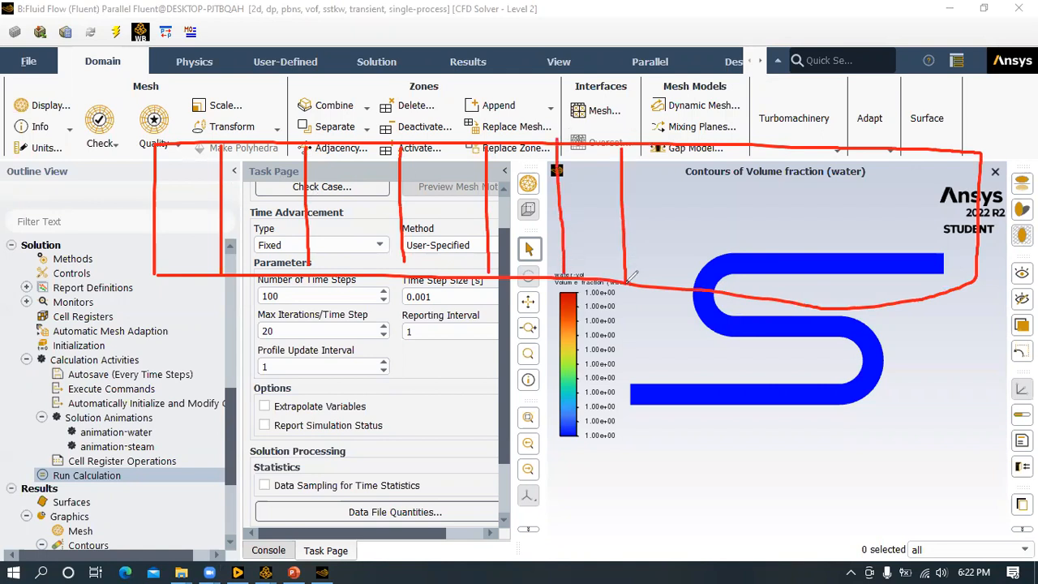
{"action": "left_click_drag", "start_coordinate": [701, 142], "coordinate": [696, 284]}
{"action": "left_click_drag", "start_coordinate": [779, 146], "coordinate": [780, 300]}
{"action": "left_click_drag", "start_coordinate": [858, 147], "coordinate": [858, 305]}
{"action": "left_click_drag", "start_coordinate": [913, 151], "coordinate": [918, 292]}
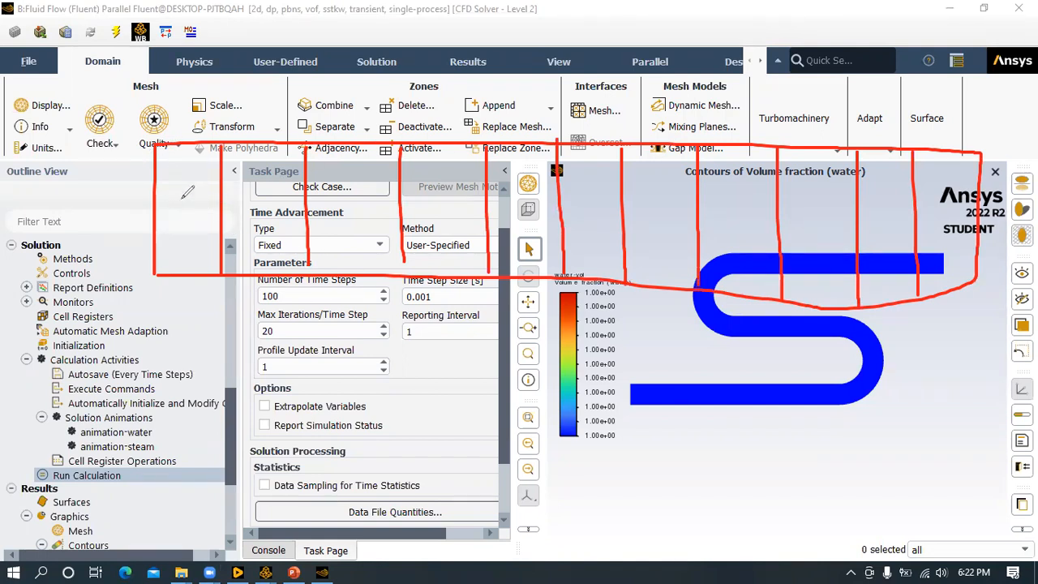
{"action": "left_click_drag", "start_coordinate": [189, 179], "coordinate": [190, 215]}
{"action": "left_click_drag", "start_coordinate": [262, 197], "coordinate": [280, 227]}
{"action": "mouse_move", "coordinate": [344, 198]}
{"action": "left_mouse_down"}
{"action": "mouse_move", "coordinate": [353, 229]}
{"action": "mouse_move", "coordinate": [340, 246]}
{"action": "left_mouse_up"}
{"action": "mouse_move", "coordinate": [436, 193]}
{"action": "left_mouse_down"}
{"action": "mouse_move", "coordinate": [436, 208]}
{"action": "mouse_move", "coordinate": [453, 212]}
{"action": "left_mouse_up"}
{"action": "left_click_drag", "start_coordinate": [445, 195], "coordinate": [446, 236]}
{"action": "mouse_move", "coordinate": [513, 200]}
{"action": "left_mouse_down"}
{"action": "mouse_move", "coordinate": [529, 199]}
{"action": "mouse_move", "coordinate": [511, 231]}
{"action": "left_mouse_up"}
{"action": "left_click_drag", "start_coordinate": [927, 203], "coordinate": [925, 227]}
{"action": "mouse_move", "coordinate": [940, 197]}
{"action": "left_mouse_down"}
{"action": "mouse_move", "coordinate": [961, 186]}
{"action": "mouse_move", "coordinate": [951, 203]}
{"action": "mouse_move", "coordinate": [974, 204]}
{"action": "left_mouse_up"}
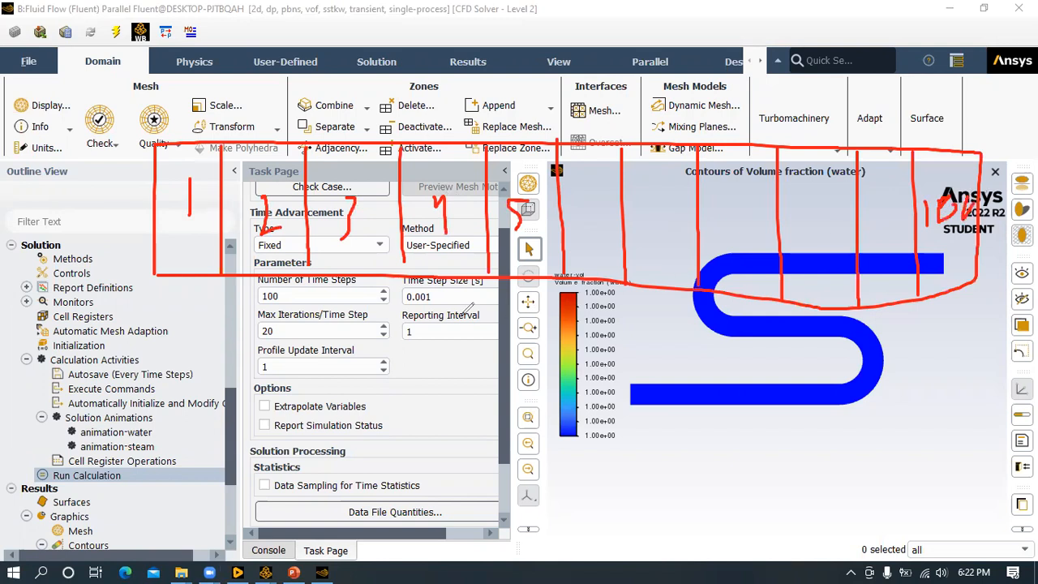
{"action": "mouse_move", "coordinate": [443, 289]}
{"action": "left_mouse_down"}
{"action": "mouse_move", "coordinate": [442, 309]}
{"action": "mouse_move", "coordinate": [469, 295]}
{"action": "mouse_move", "coordinate": [486, 304]}
{"action": "mouse_move", "coordinate": [482, 315]}
{"action": "left_mouse_up"}
{"action": "mouse_move", "coordinate": [203, 162]}
{"action": "left_mouse_down"}
{"action": "mouse_move", "coordinate": [231, 151]}
{"action": "mouse_move", "coordinate": [272, 185]}
{"action": "left_mouse_up"}
{"action": "mouse_move", "coordinate": [208, 107]}
{"action": "left_mouse_down"}
{"action": "mouse_move", "coordinate": [235, 122]}
{"action": "mouse_move", "coordinate": [259, 105]}
{"action": "mouse_move", "coordinate": [249, 118]}
{"action": "left_mouse_up"}
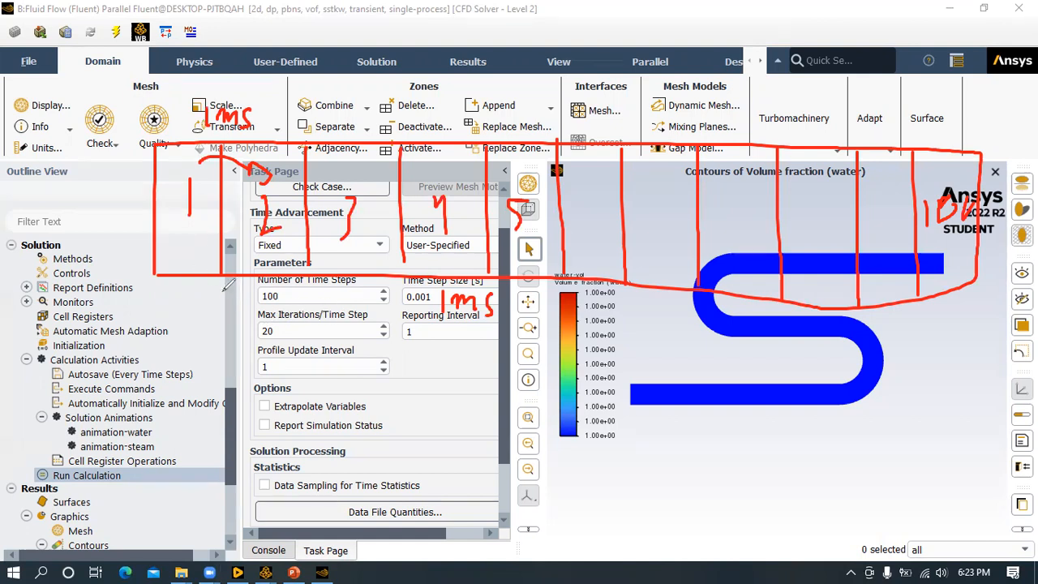
{"action": "left_click_drag", "start_coordinate": [191, 181], "coordinate": [188, 227]}
{"action": "mouse_move", "coordinate": [170, 288]}
{"action": "left_mouse_down"}
{"action": "mouse_move", "coordinate": [164, 326]}
{"action": "mouse_move", "coordinate": [168, 318]}
{"action": "mouse_move", "coordinate": [182, 330]}
{"action": "mouse_move", "coordinate": [183, 350]}
{"action": "mouse_move", "coordinate": [172, 442]}
{"action": "left_mouse_up"}
{"action": "left_click_drag", "start_coordinate": [160, 490], "coordinate": [175, 522]}
{"action": "left_click", "coordinate": [180, 456]}
{"action": "left_click_drag", "start_coordinate": [184, 499], "coordinate": [177, 495]}
{"action": "left_click", "coordinate": [180, 464]}
{"action": "mouse_move", "coordinate": [201, 273]}
{"action": "left_mouse_down"}
{"action": "mouse_move", "coordinate": [233, 253]}
{"action": "mouse_move", "coordinate": [252, 260]}
{"action": "mouse_move", "coordinate": [261, 341]}
{"action": "mouse_move", "coordinate": [248, 454]}
{"action": "left_mouse_up"}
{"action": "mouse_move", "coordinate": [248, 503]}
{"action": "left_mouse_down"}
{"action": "mouse_move", "coordinate": [270, 516]}
{"action": "mouse_move", "coordinate": [280, 502]}
{"action": "left_mouse_up"}
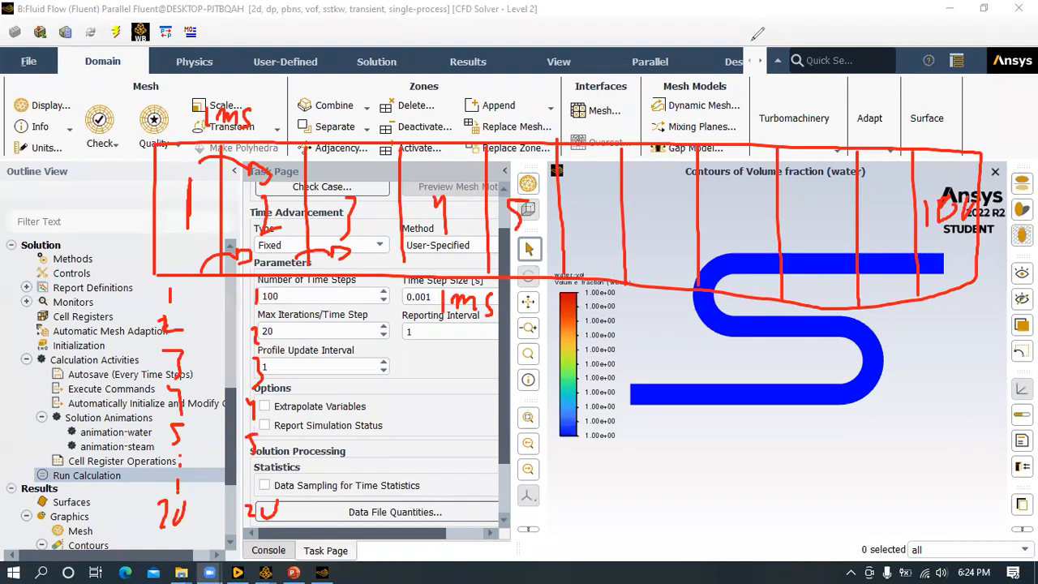
- Set the number of time steps for the transient run to 50
{"action": "left_click_drag", "start_coordinate": [295, 295], "coordinate": [196, 304]}
{"action": "type", "text": "50"}
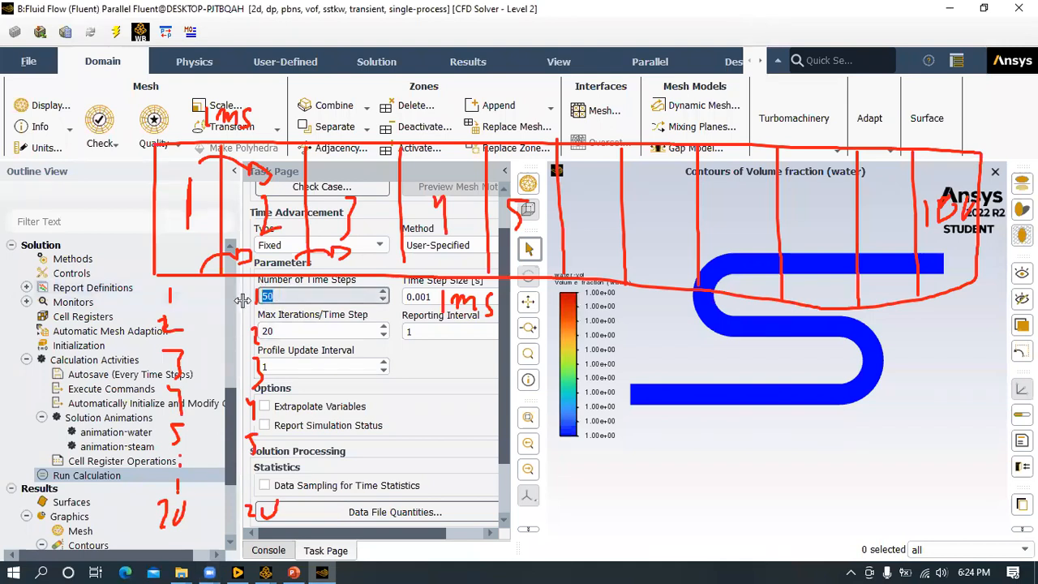
{"action": "left_click_drag", "start_coordinate": [277, 295], "coordinate": [196, 298]}
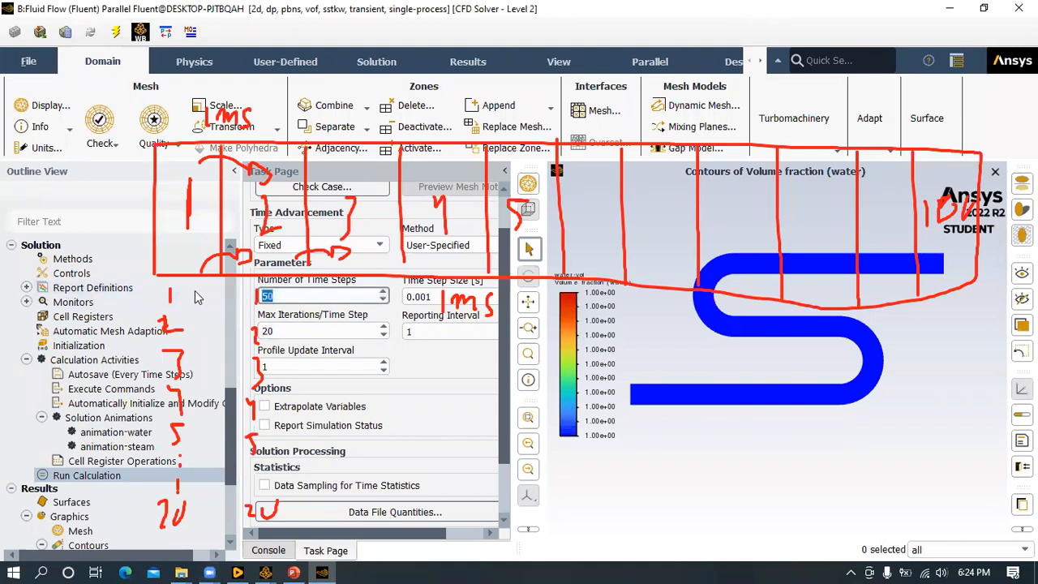
{"action": "left_click", "coordinate": [287, 295]}
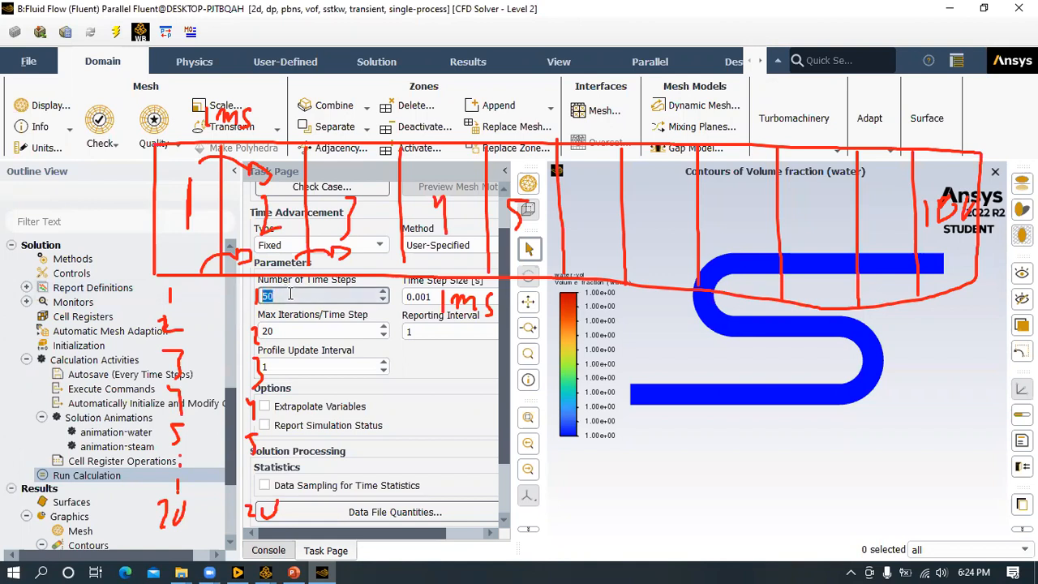
{"action": "left_click_drag", "start_coordinate": [288, 297], "coordinate": [259, 299]}
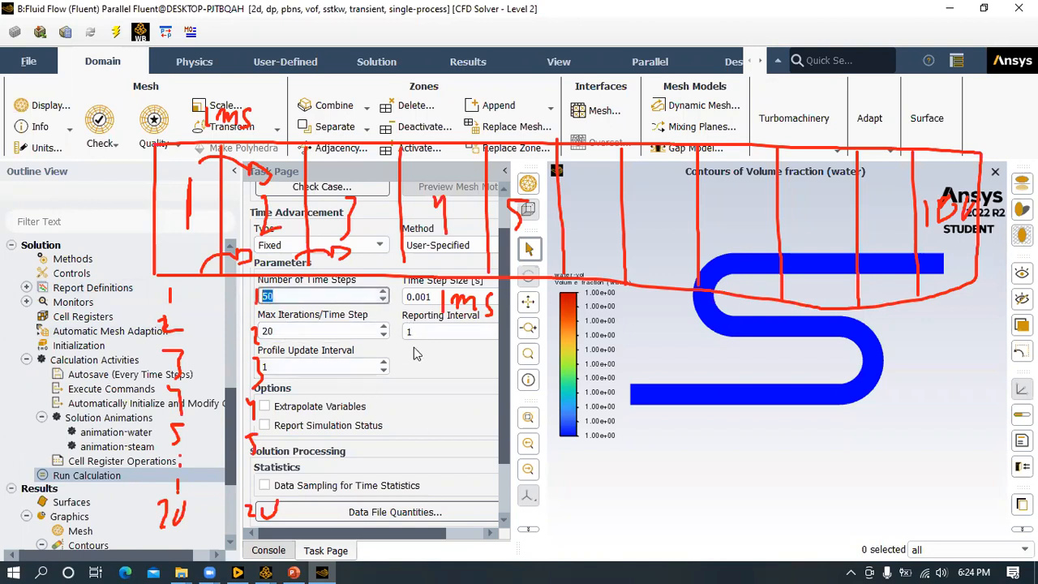
- Add Volume fraction (water) and Volume fraction (steam) as additional quantities in the data file
{"action": "scroll", "coordinate": [504, 390], "scroll_direction": "down", "scroll_amount": 2}
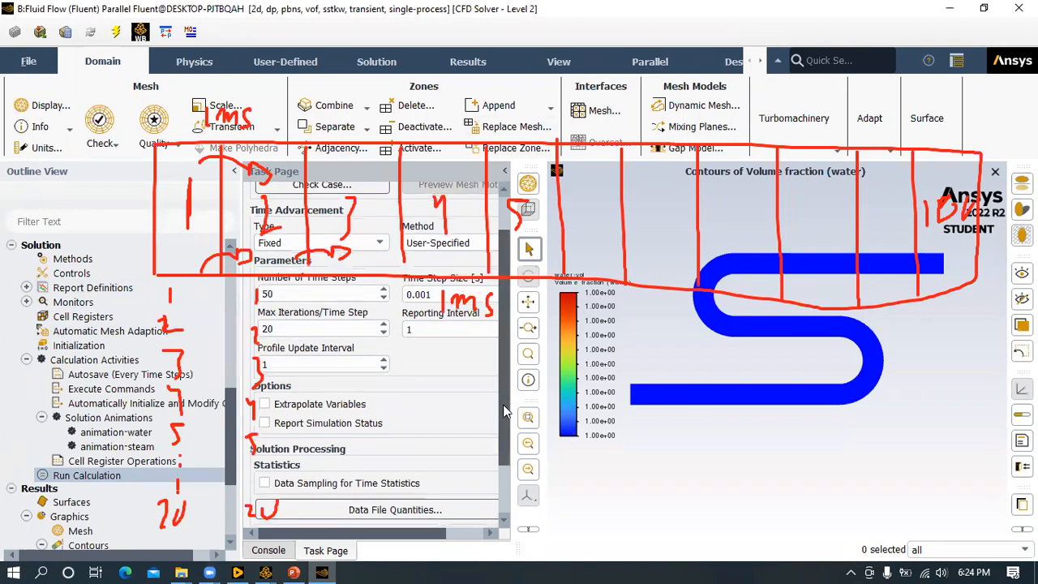
{"action": "left_click", "coordinate": [419, 454]}
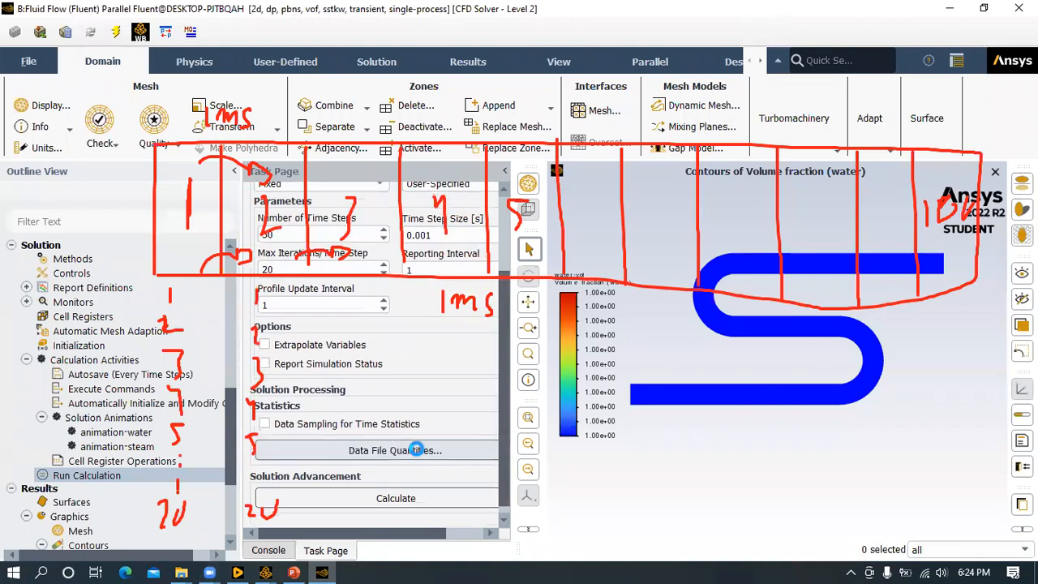
{"action": "scroll", "coordinate": [614, 244], "scroll_direction": "down", "scroll_amount": 12}
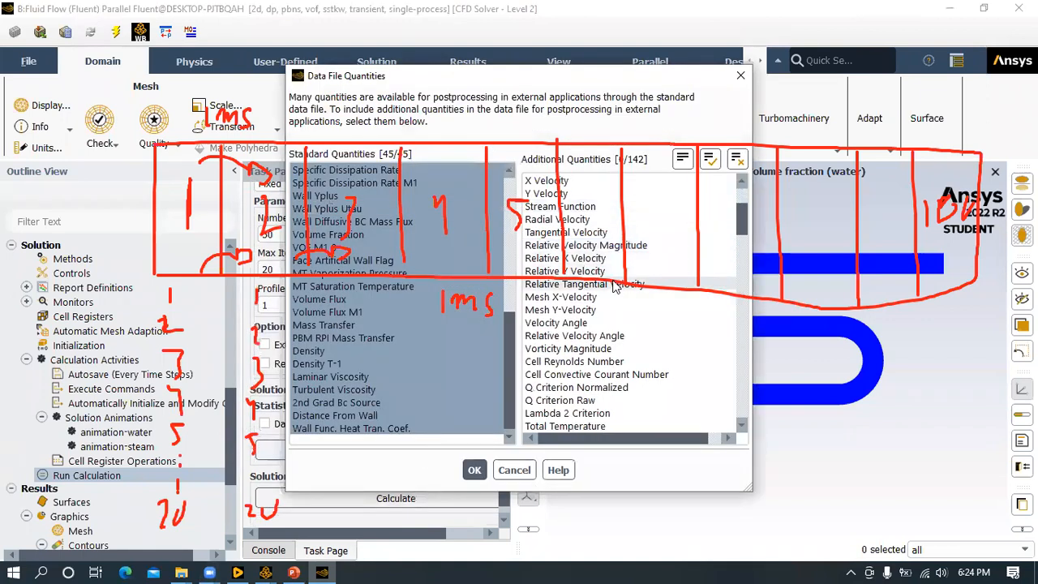
{"action": "scroll", "coordinate": [604, 339], "scroll_direction": "down", "scroll_amount": 8}
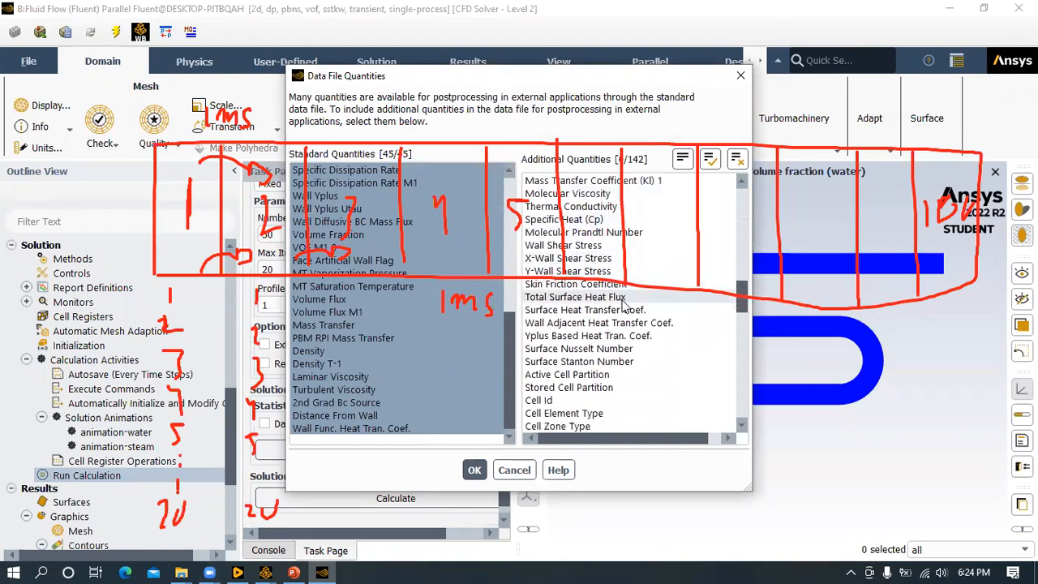
{"action": "scroll", "coordinate": [616, 316], "scroll_direction": "down", "scroll_amount": 9}
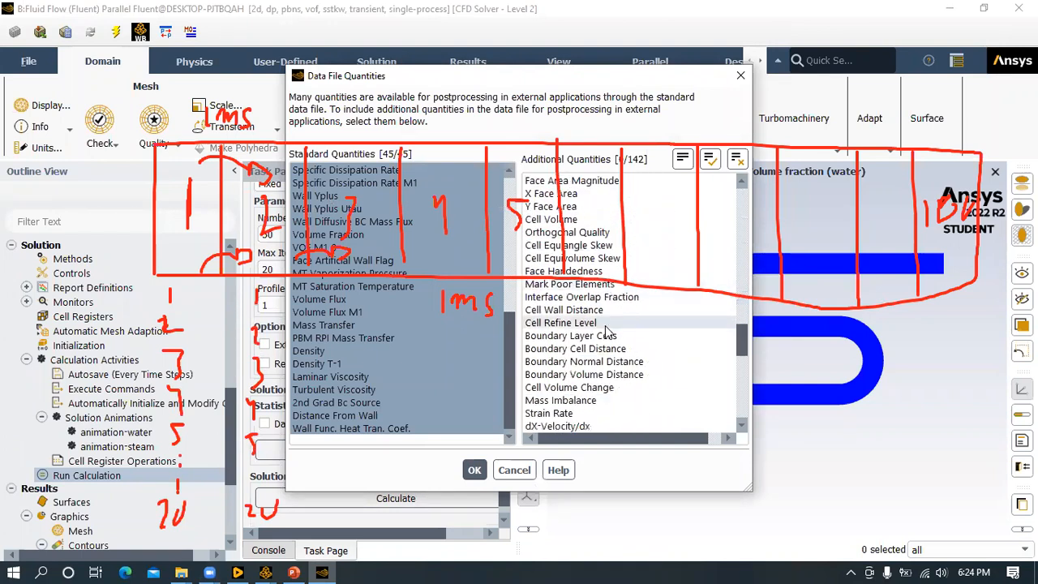
{"action": "scroll", "coordinate": [609, 337], "scroll_direction": "down", "scroll_amount": 6}
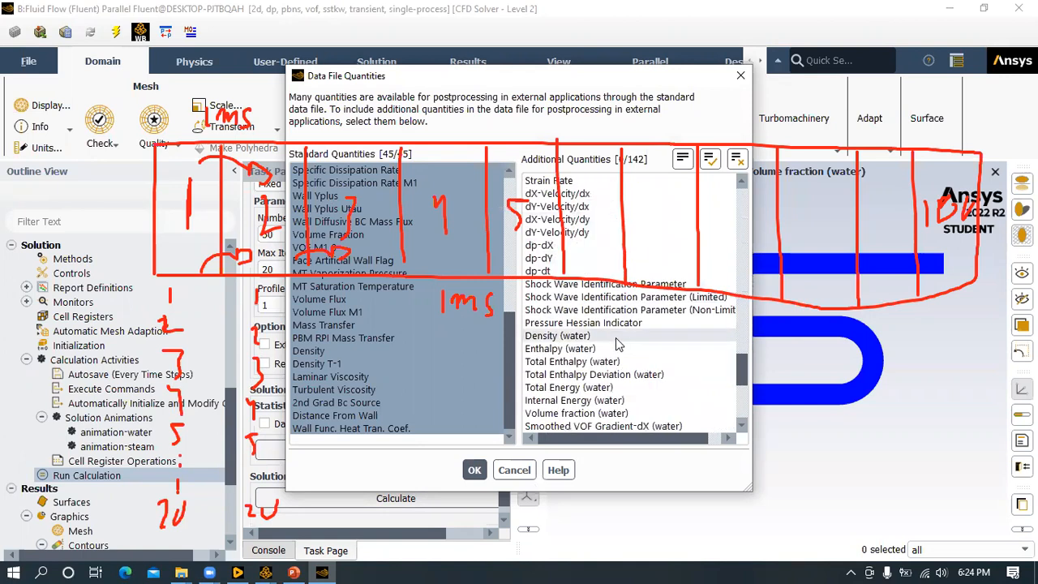
{"action": "scroll", "coordinate": [617, 345], "scroll_direction": "down", "scroll_amount": 3}
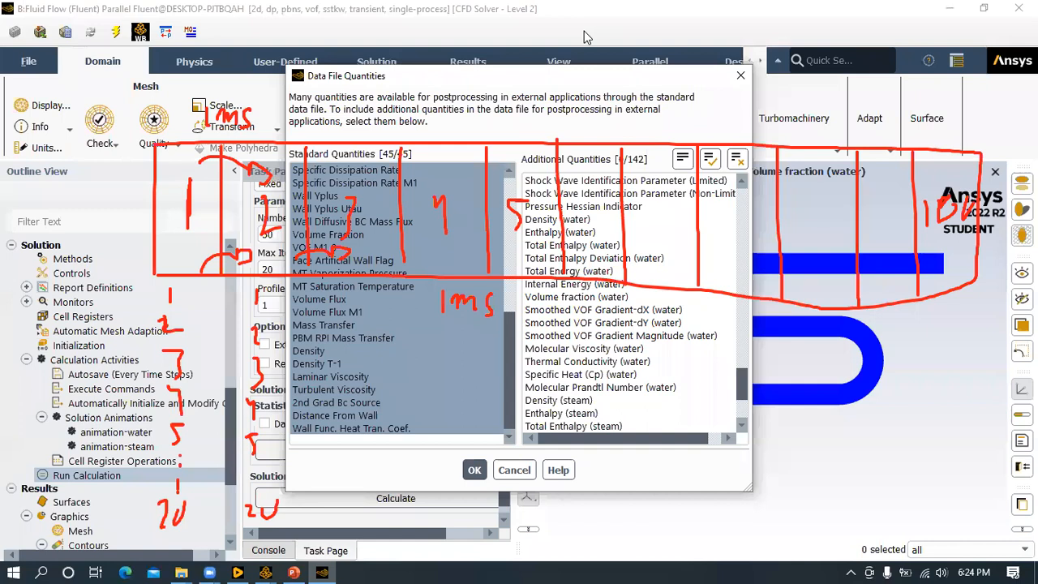
{"action": "key", "text": "Escape"}
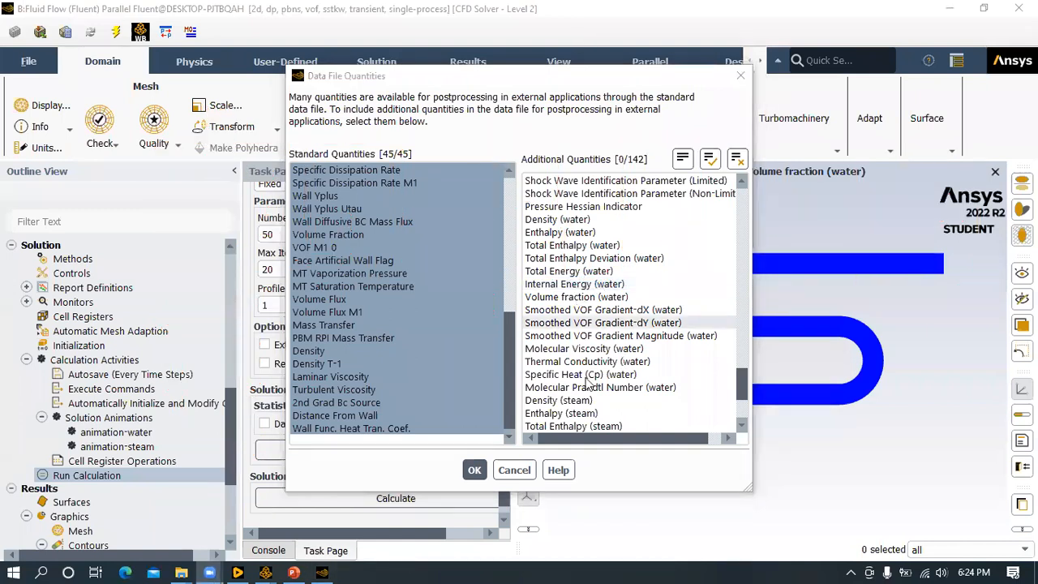
{"action": "left_click", "coordinate": [578, 299]}
{"action": "scroll", "coordinate": [580, 325], "scroll_direction": "down", "scroll_amount": 3}
{"action": "left_click", "coordinate": [577, 362]}
{"action": "scroll", "coordinate": [620, 332], "scroll_direction": "up", "scroll_amount": 2}
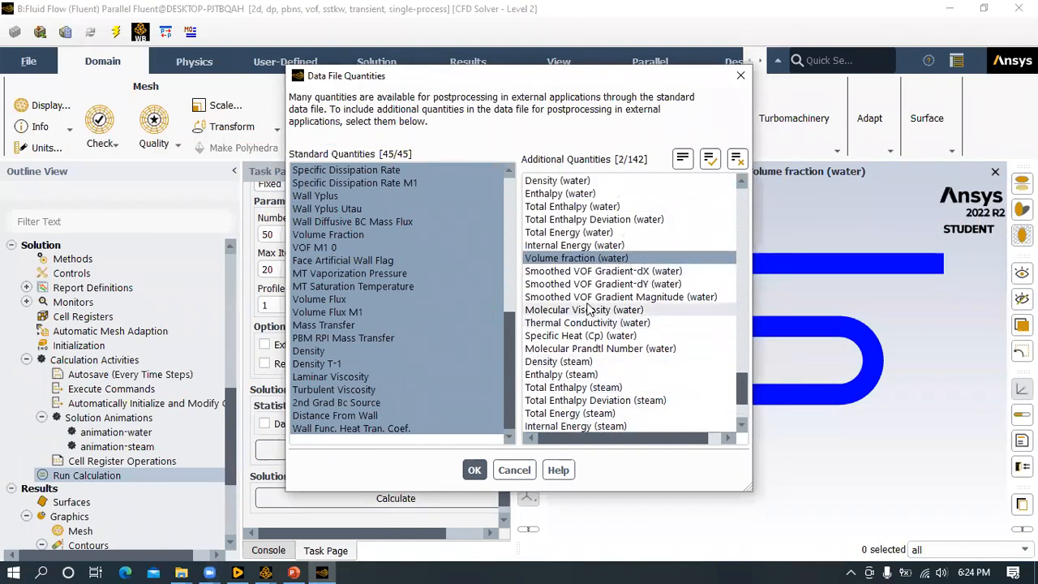
{"action": "scroll", "coordinate": [567, 268], "scroll_direction": "down", "scroll_amount": 1}
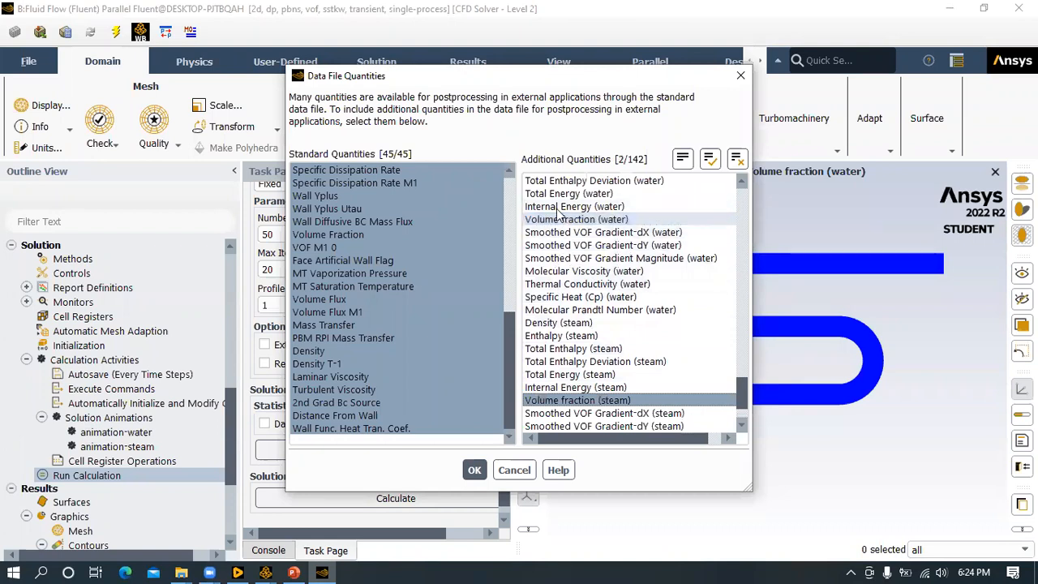
{"action": "left_click", "coordinate": [474, 469]}
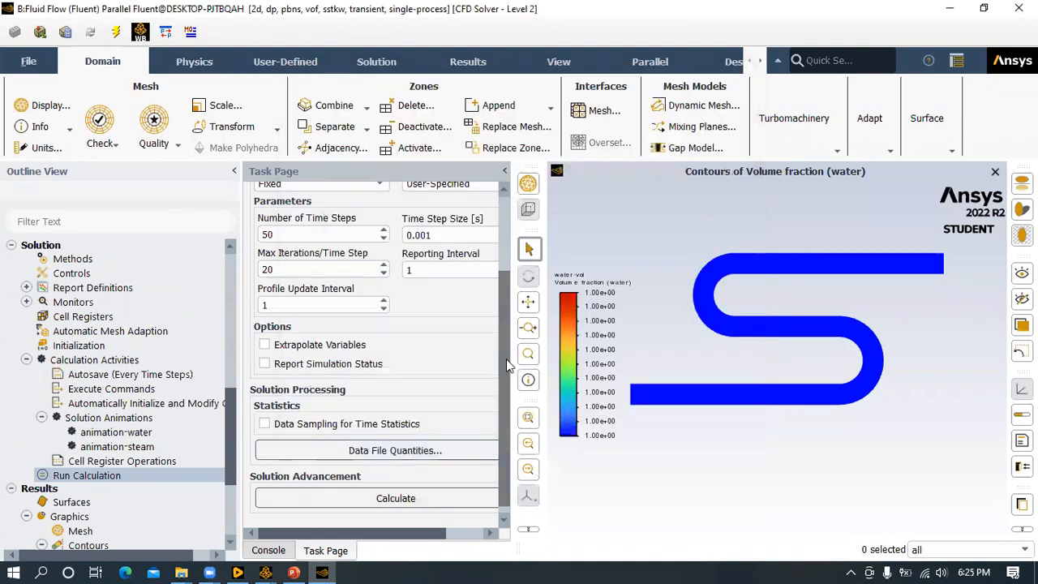
- Narrow the task page to enlarge the graphics area and run the transient calculation
{"action": "left_click_drag", "start_coordinate": [506, 365], "coordinate": [279, 379]}
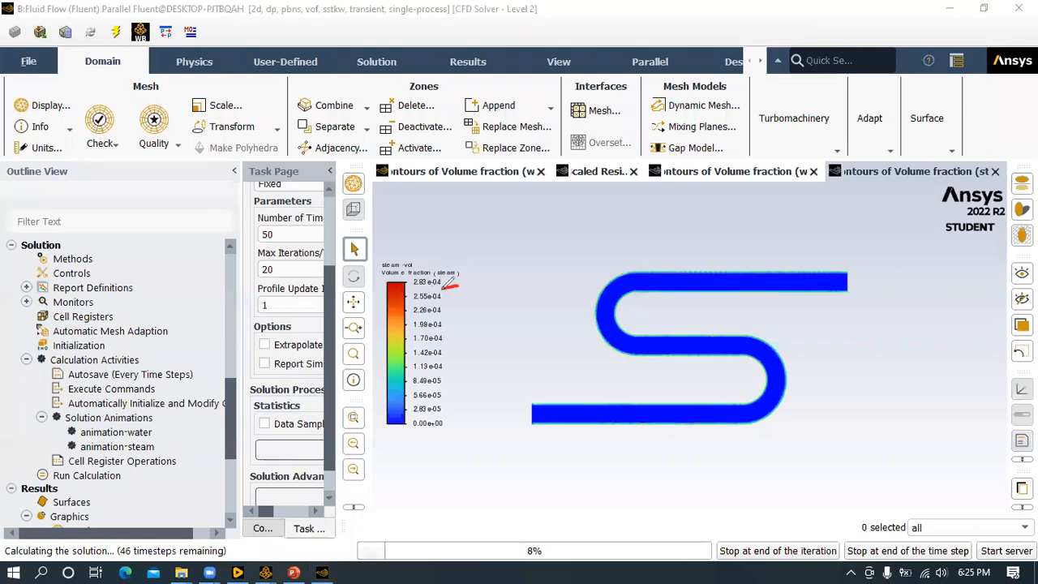
{"action": "left_click_drag", "start_coordinate": [413, 290], "coordinate": [459, 285]}
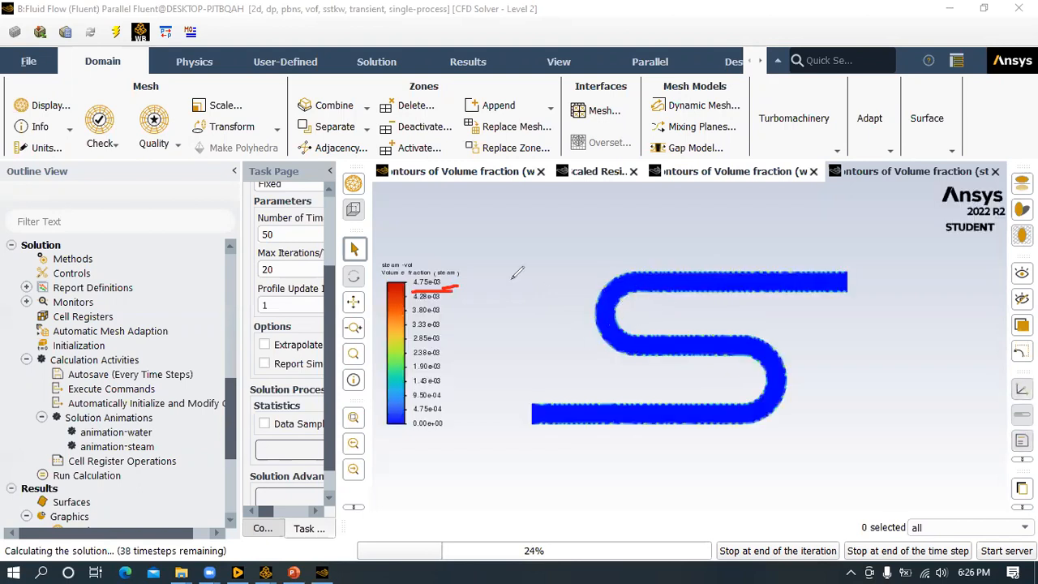
{"action": "mouse_move", "coordinate": [422, 281]}
{"action": "left_mouse_down"}
{"action": "mouse_move", "coordinate": [446, 288]}
{"action": "mouse_move", "coordinate": [438, 270]}
{"action": "mouse_move", "coordinate": [411, 283]}
{"action": "mouse_move", "coordinate": [452, 279]}
{"action": "left_mouse_up"}
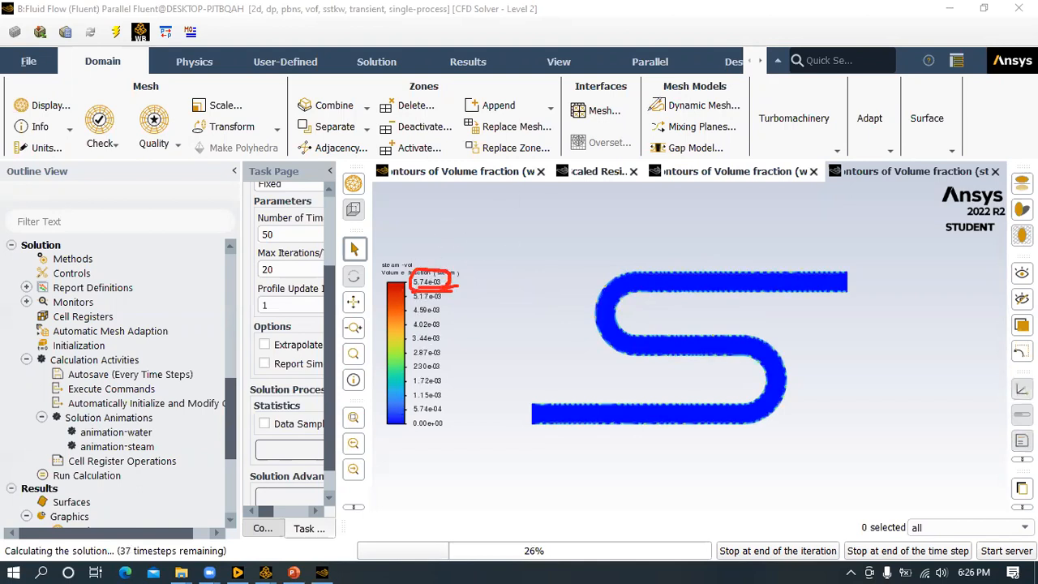
{"action": "left_click", "coordinate": [649, 110]}
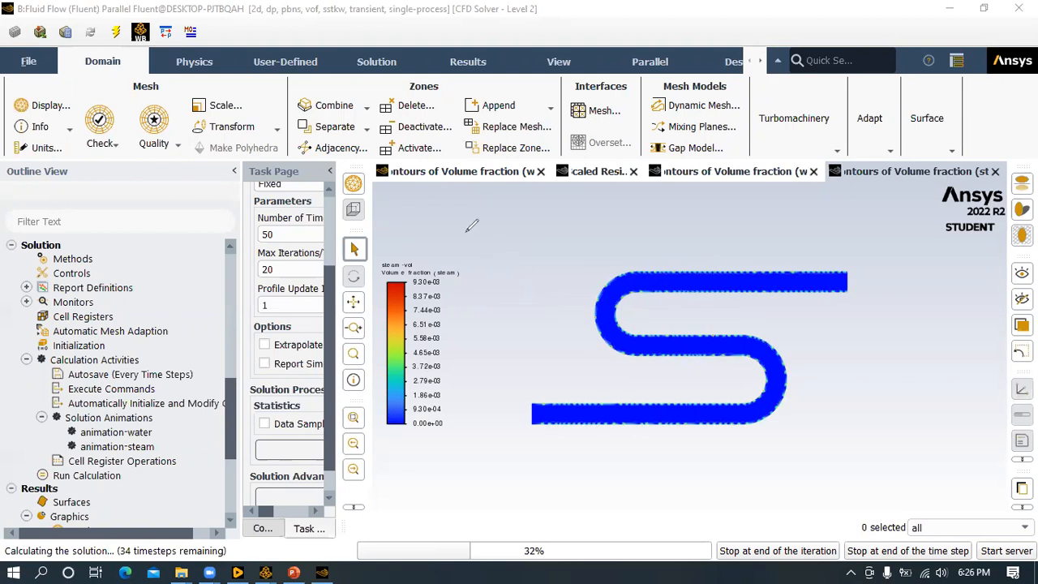
{"action": "mouse_move", "coordinate": [423, 211]}
{"action": "left_mouse_down"}
{"action": "mouse_move", "coordinate": [454, 210]}
{"action": "mouse_move", "coordinate": [444, 235]}
{"action": "mouse_move", "coordinate": [504, 233]}
{"action": "left_mouse_up"}
{"action": "left_click_drag", "start_coordinate": [504, 217], "coordinate": [491, 233]}
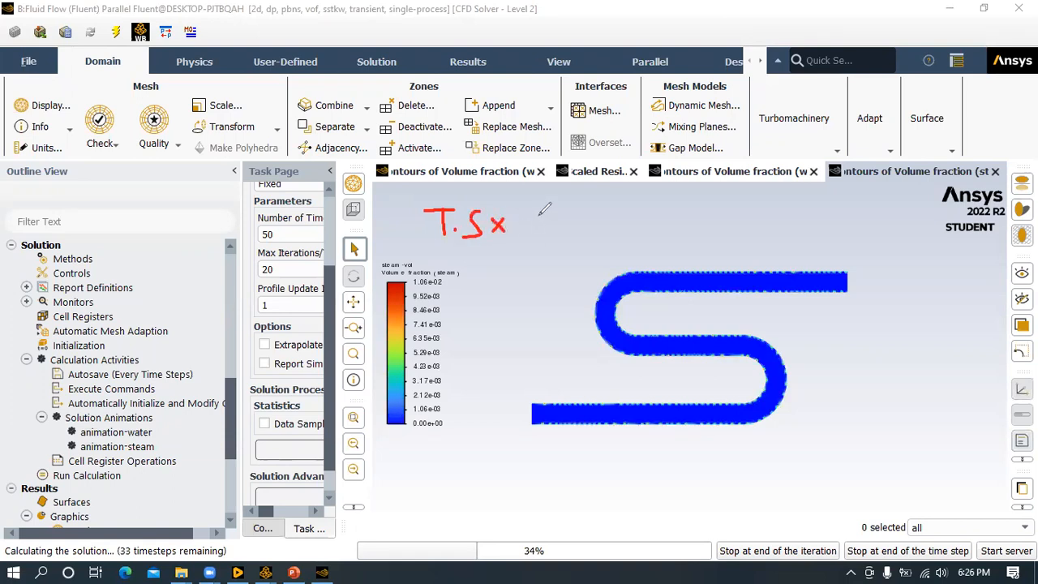
{"action": "mouse_move", "coordinate": [524, 210]}
{"action": "left_mouse_down"}
{"action": "mouse_move", "coordinate": [548, 209]}
{"action": "mouse_move", "coordinate": [535, 232]}
{"action": "mouse_move", "coordinate": [581, 222]}
{"action": "mouse_move", "coordinate": [591, 233]}
{"action": "left_mouse_up"}
{"action": "mouse_move", "coordinate": [405, 229]}
{"action": "left_mouse_down"}
{"action": "mouse_move", "coordinate": [420, 228]}
{"action": "mouse_move", "coordinate": [419, 216]}
{"action": "left_mouse_up"}
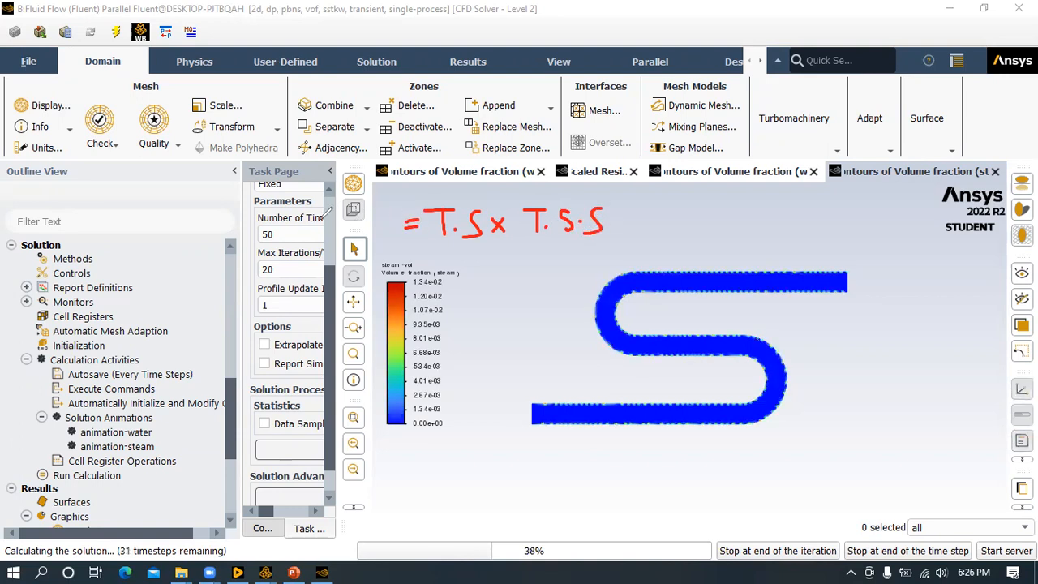
{"action": "mouse_move", "coordinate": [332, 203]}
{"action": "left_mouse_down"}
{"action": "mouse_move", "coordinate": [363, 199]}
{"action": "mouse_move", "coordinate": [351, 216]}
{"action": "mouse_move", "coordinate": [399, 205]}
{"action": "left_mouse_up"}
{"action": "left_click_drag", "start_coordinate": [382, 210], "coordinate": [381, 239]}
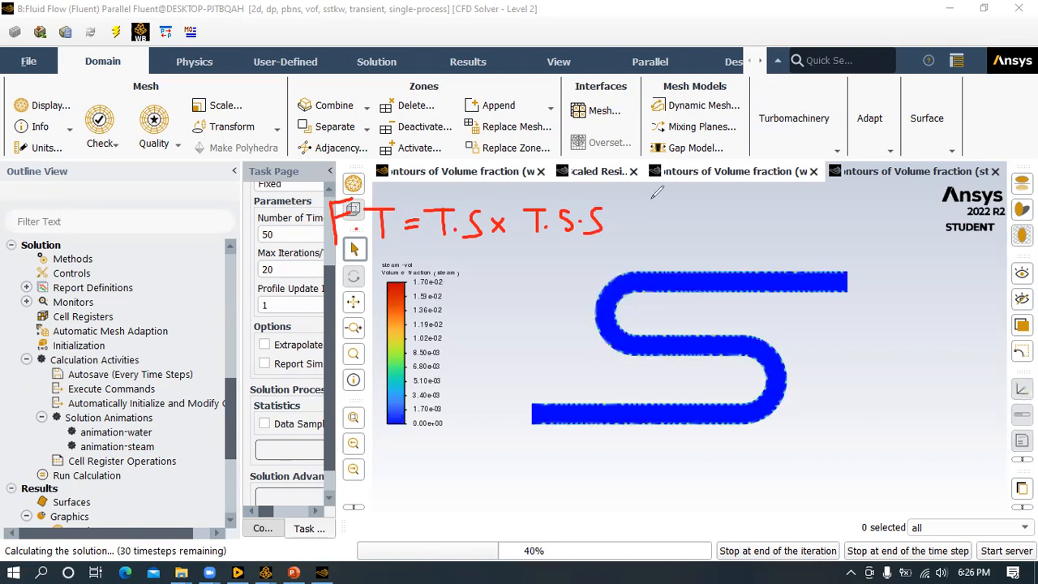
{"action": "left_click_drag", "start_coordinate": [616, 215], "coordinate": [626, 215]}
{"action": "left_click_drag", "start_coordinate": [616, 222], "coordinate": [647, 205]}
{"action": "mouse_move", "coordinate": [646, 206]}
{"action": "left_mouse_down"}
{"action": "mouse_move", "coordinate": [658, 217]}
{"action": "mouse_move", "coordinate": [642, 234]}
{"action": "left_mouse_up"}
{"action": "mouse_move", "coordinate": [678, 208]}
{"action": "left_mouse_down"}
{"action": "mouse_move", "coordinate": [670, 231]}
{"action": "mouse_move", "coordinate": [679, 207]}
{"action": "mouse_move", "coordinate": [702, 220]}
{"action": "mouse_move", "coordinate": [728, 199]}
{"action": "mouse_move", "coordinate": [738, 217]}
{"action": "mouse_move", "coordinate": [762, 183]}
{"action": "mouse_move", "coordinate": [790, 210]}
{"action": "mouse_move", "coordinate": [775, 217]}
{"action": "mouse_move", "coordinate": [814, 228]}
{"action": "left_mouse_up"}
{"action": "mouse_move", "coordinate": [746, 247]}
{"action": "left_mouse_down"}
{"action": "mouse_move", "coordinate": [780, 243]}
{"action": "mouse_move", "coordinate": [767, 270]}
{"action": "mouse_move", "coordinate": [788, 270]}
{"action": "mouse_move", "coordinate": [776, 269]}
{"action": "left_mouse_up"}
{"action": "mouse_move", "coordinate": [673, 185]}
{"action": "left_mouse_down"}
{"action": "mouse_move", "coordinate": [694, 184]}
{"action": "mouse_move", "coordinate": [686, 207]}
{"action": "mouse_move", "coordinate": [708, 183]}
{"action": "left_mouse_up"}
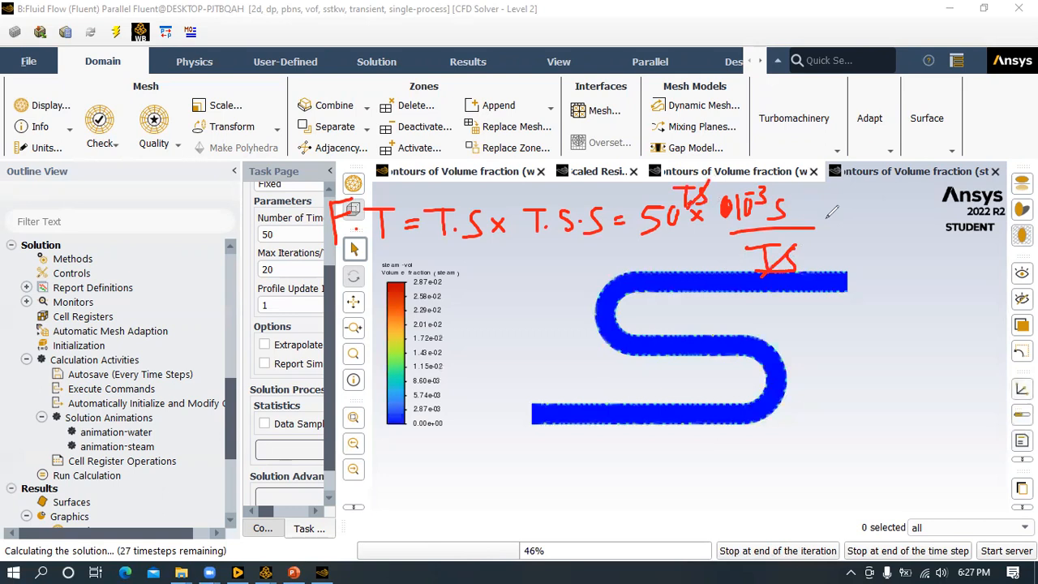
{"action": "mouse_move", "coordinate": [821, 224]}
{"action": "left_mouse_down"}
{"action": "mouse_move", "coordinate": [862, 212]}
{"action": "mouse_move", "coordinate": [848, 234]}
{"action": "mouse_move", "coordinate": [889, 229]}
{"action": "mouse_move", "coordinate": [919, 203]}
{"action": "mouse_move", "coordinate": [914, 213]}
{"action": "left_mouse_up"}
{"action": "left_click_drag", "start_coordinate": [923, 213], "coordinate": [919, 230]}
{"action": "left_click_drag", "start_coordinate": [878, 274], "coordinate": [890, 278]}
{"action": "mouse_move", "coordinate": [909, 263]}
{"action": "left_mouse_down"}
{"action": "mouse_move", "coordinate": [900, 278]}
{"action": "mouse_move", "coordinate": [909, 264]}
{"action": "mouse_move", "coordinate": [945, 274]}
{"action": "mouse_move", "coordinate": [934, 283]}
{"action": "left_mouse_up"}
{"action": "left_click", "coordinate": [927, 279]}
{"action": "mouse_move", "coordinate": [948, 266]}
{"action": "left_mouse_down"}
{"action": "mouse_move", "coordinate": [971, 277]}
{"action": "mouse_move", "coordinate": [965, 286]}
{"action": "left_mouse_up"}
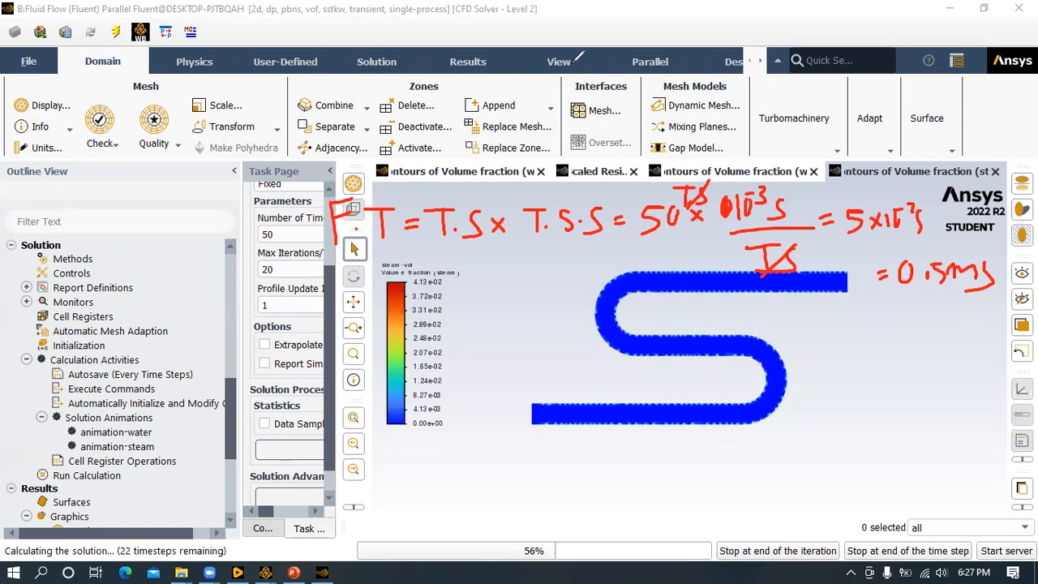
{"action": "key", "text": "Escape"}
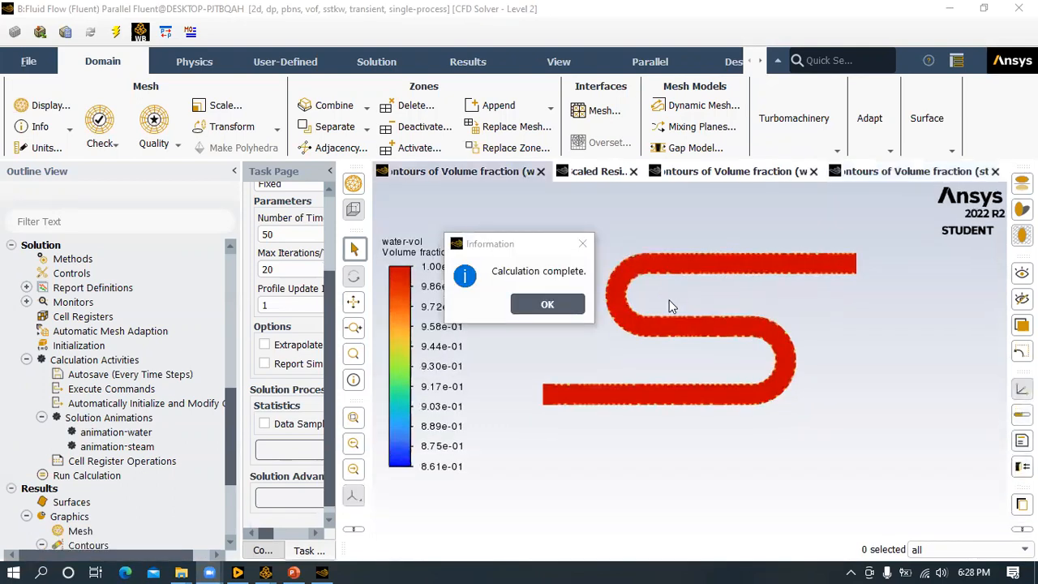
- Dismiss the calculation notice, browse the water contour and residual windows, and inspect the water volume fraction along the pipe walls up close
{"action": "left_click", "coordinate": [546, 305]}
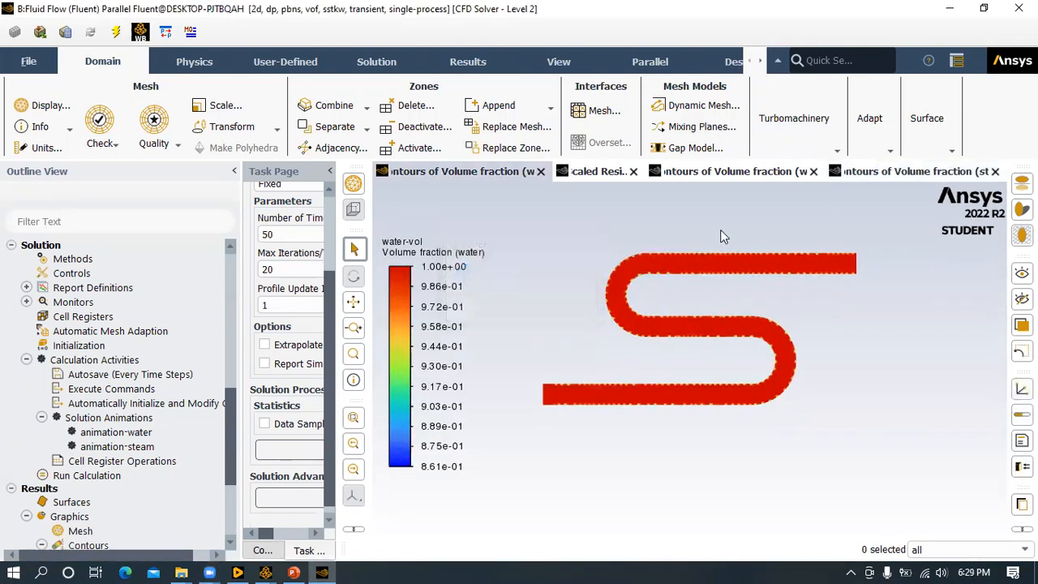
{"action": "left_click", "coordinate": [690, 178]}
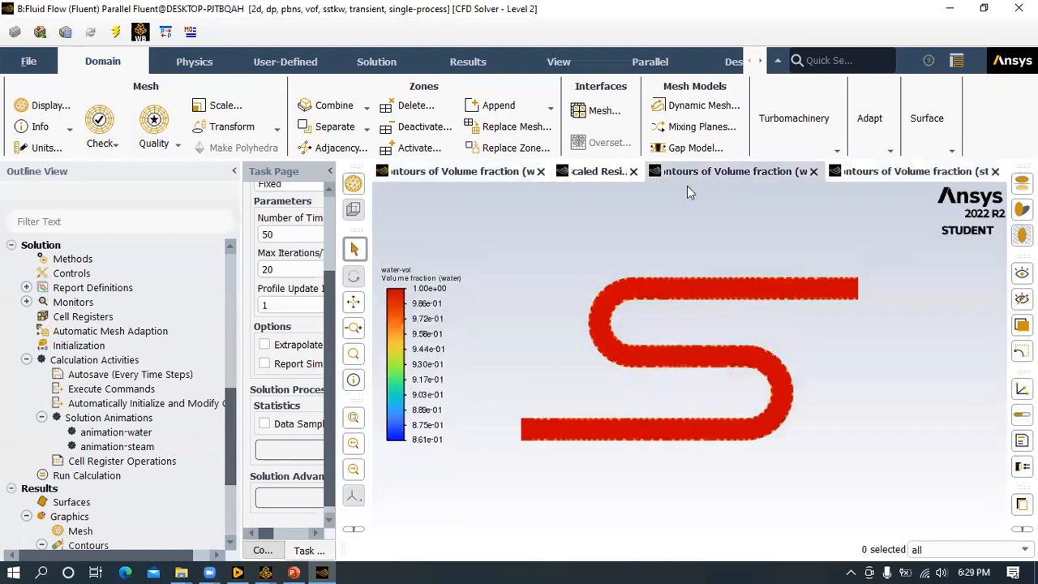
{"action": "left_click", "coordinate": [605, 173]}
{"action": "left_click", "coordinate": [463, 171]}
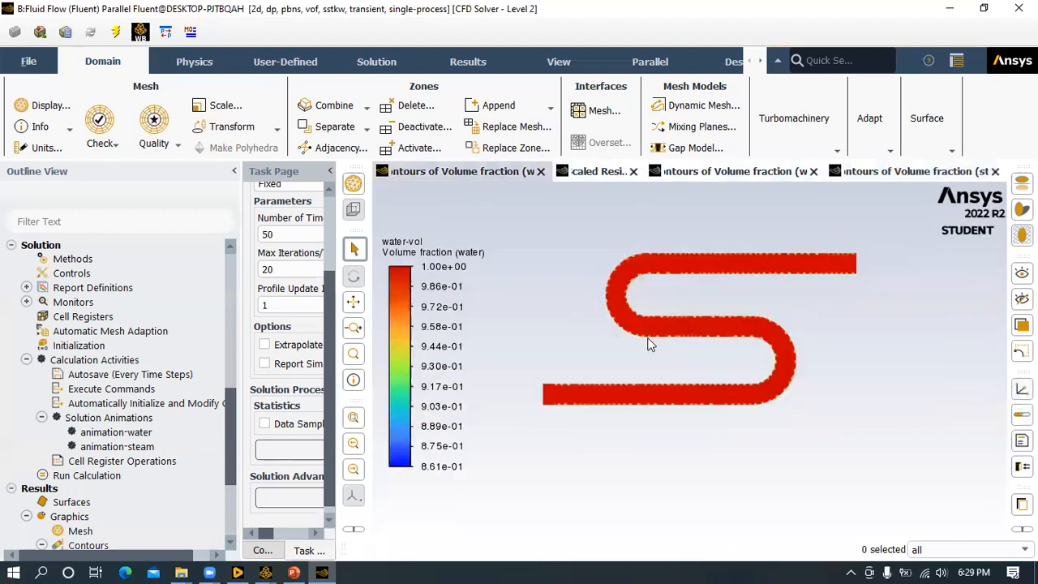
{"action": "scroll", "coordinate": [652, 343], "scroll_direction": "up", "scroll_amount": 10}
{"action": "scroll", "coordinate": [661, 375], "scroll_direction": "down", "scroll_amount": 10}
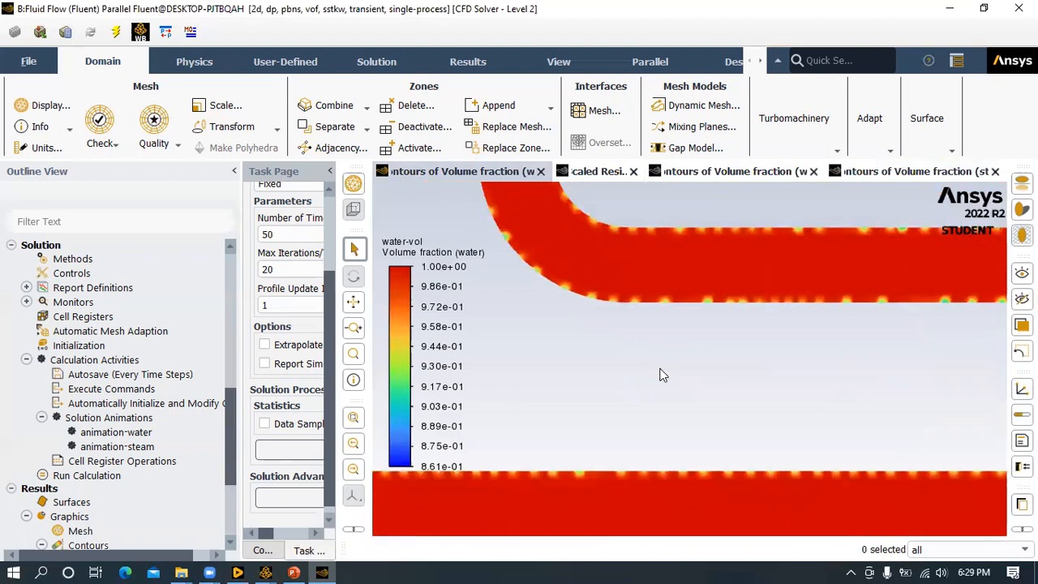
- Open the results animation playback and play the animation-steam sequence once from frame 1 to 50
{"action": "scroll", "coordinate": [130, 479], "scroll_direction": "down", "scroll_amount": 4}
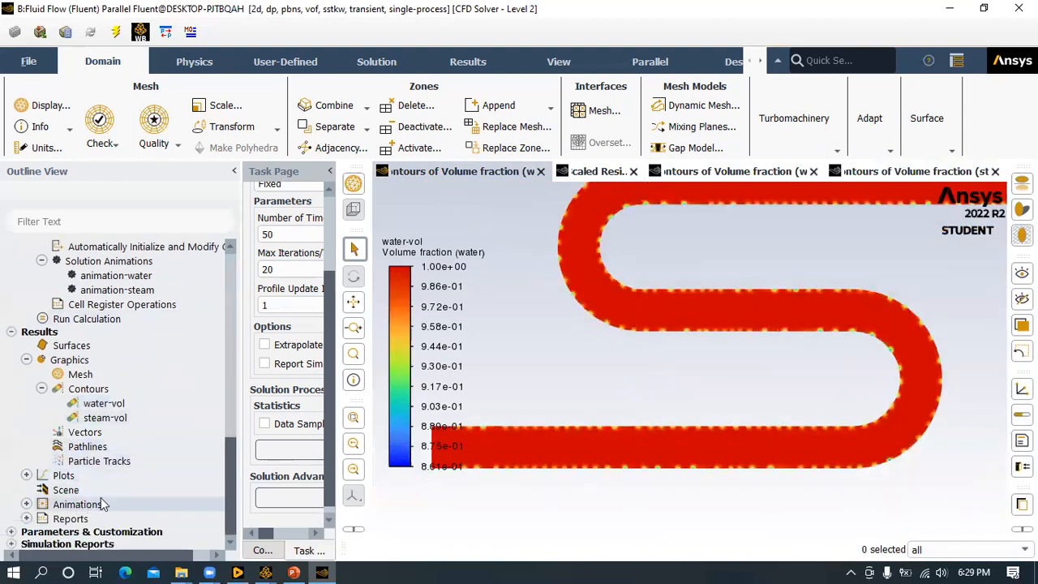
{"action": "left_click_drag", "start_coordinate": [341, 439], "coordinate": [422, 438]}
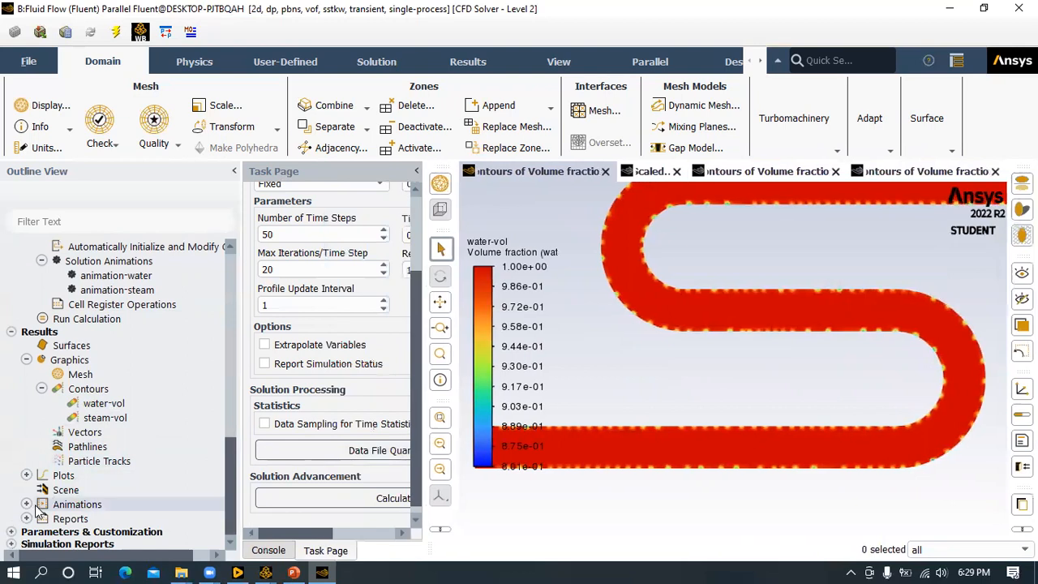
{"action": "double_click", "coordinate": [85, 505]}
{"action": "scroll", "coordinate": [86, 517], "scroll_direction": "down", "scroll_amount": 1}
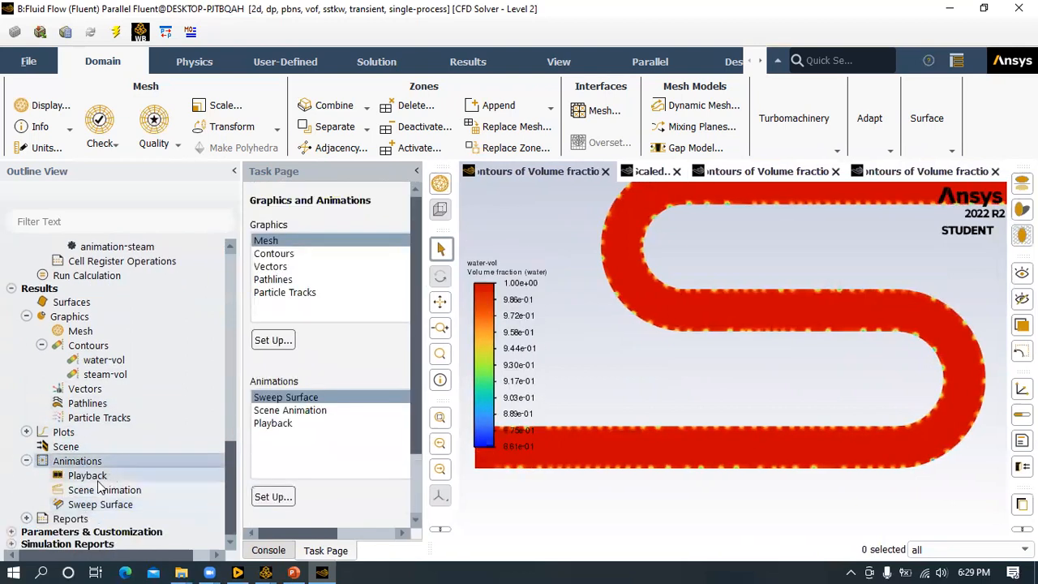
{"action": "double_click", "coordinate": [97, 479]}
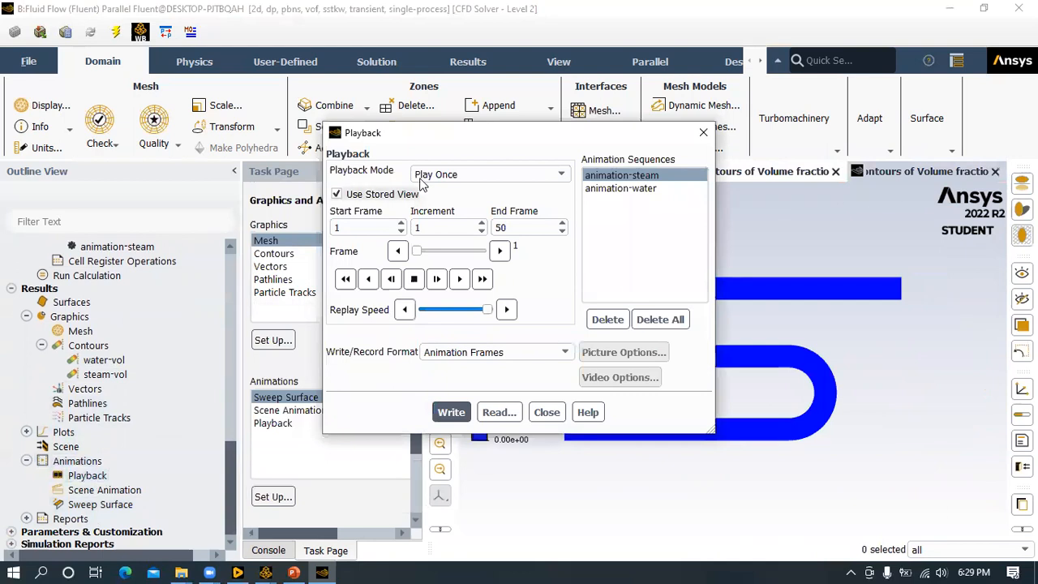
{"action": "left_click_drag", "start_coordinate": [386, 133], "coordinate": [144, 148]}
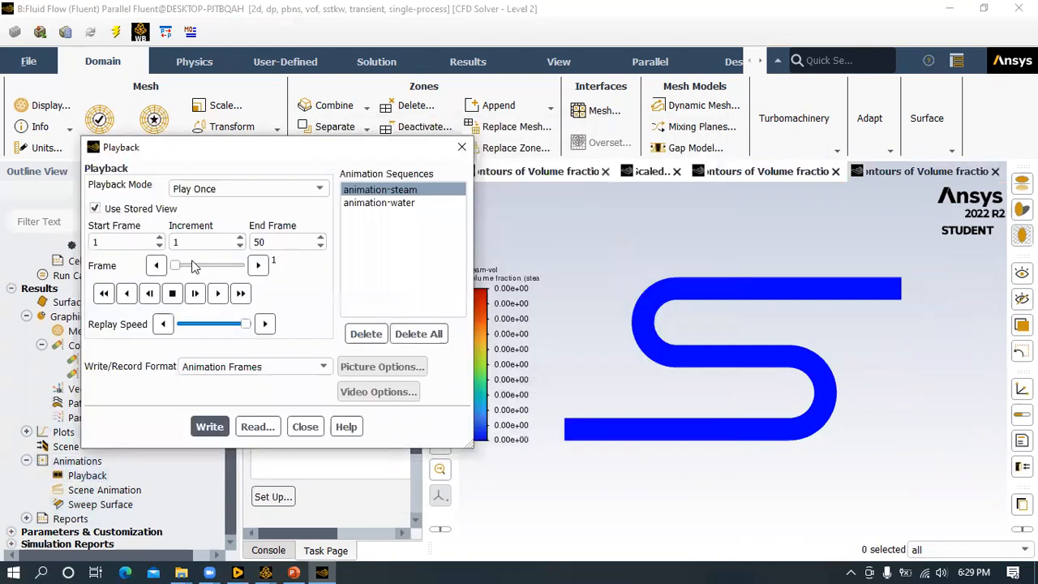
{"action": "left_click", "coordinate": [216, 294]}
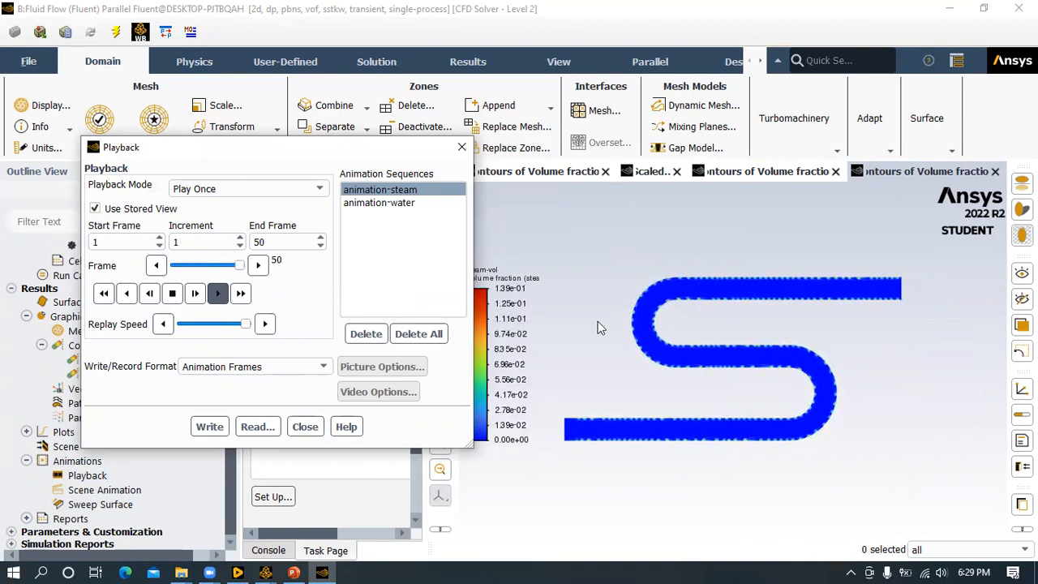
- Close the animation playback and quit Fluent, confirming the exit
{"action": "left_click", "coordinate": [305, 426]}
{"action": "scroll", "coordinate": [144, 414], "scroll_direction": "up", "scroll_amount": 2}
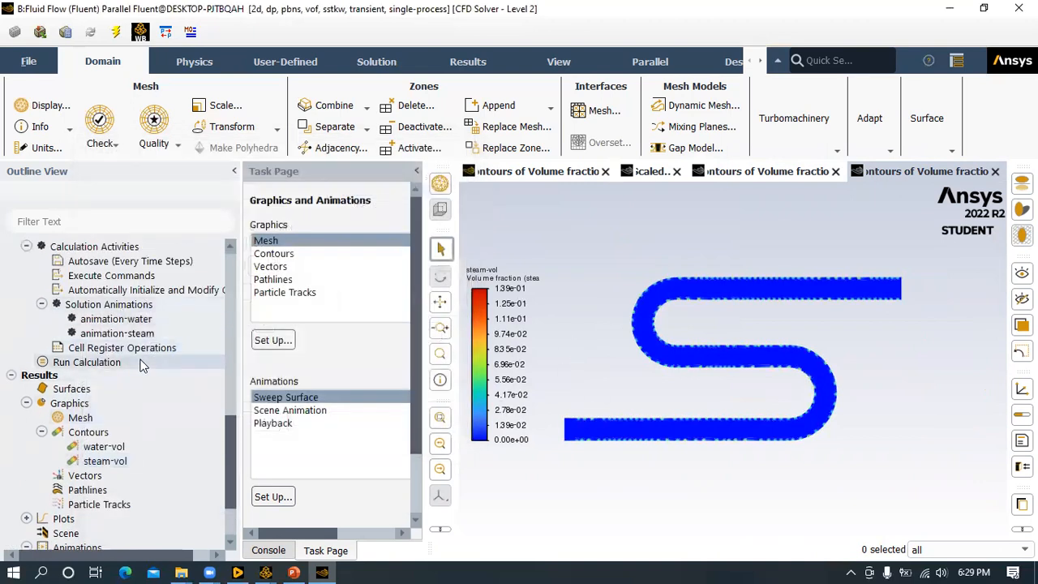
{"action": "scroll", "coordinate": [101, 406], "scroll_direction": "down", "scroll_amount": 2}
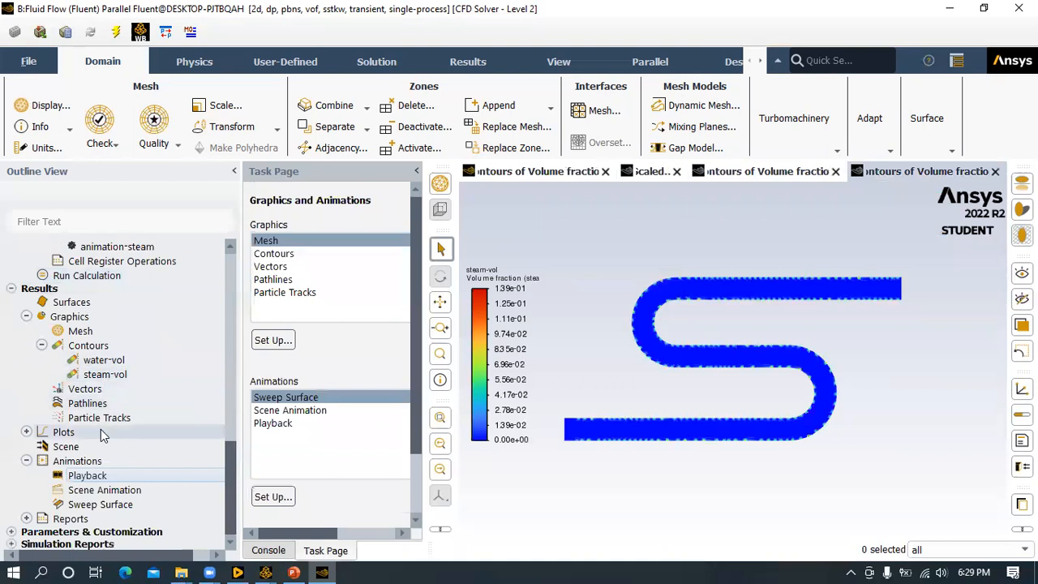
{"action": "scroll", "coordinate": [129, 434], "scroll_direction": "up", "scroll_amount": 3}
{"action": "scroll", "coordinate": [130, 433], "scroll_direction": "down", "scroll_amount": 3}
{"action": "scroll", "coordinate": [137, 427], "scroll_direction": "up", "scroll_amount": 3}
{"action": "scroll", "coordinate": [110, 436], "scroll_direction": "down", "scroll_amount": 3}
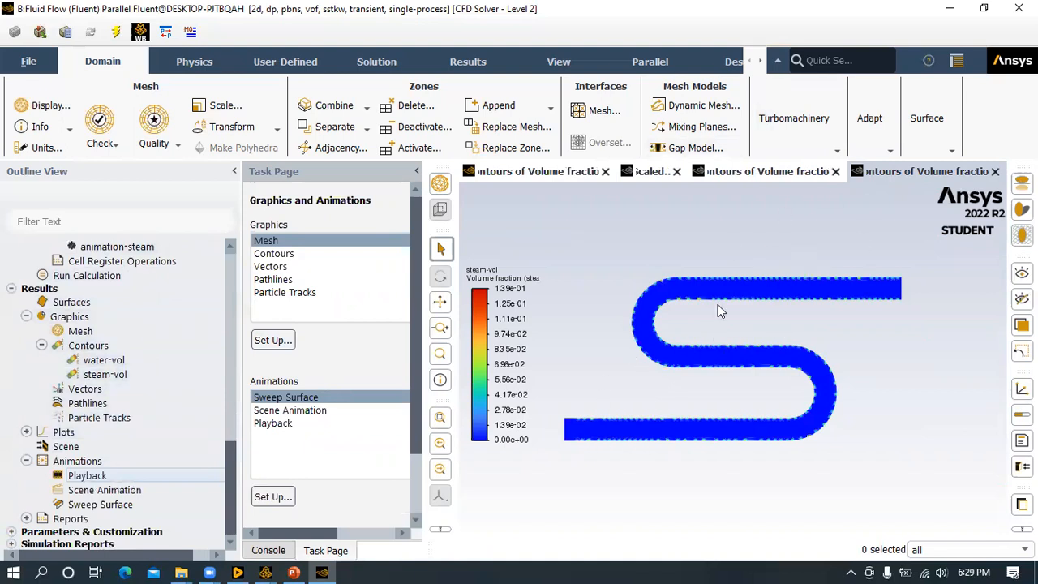
{"action": "left_click", "coordinate": [1019, 8]}
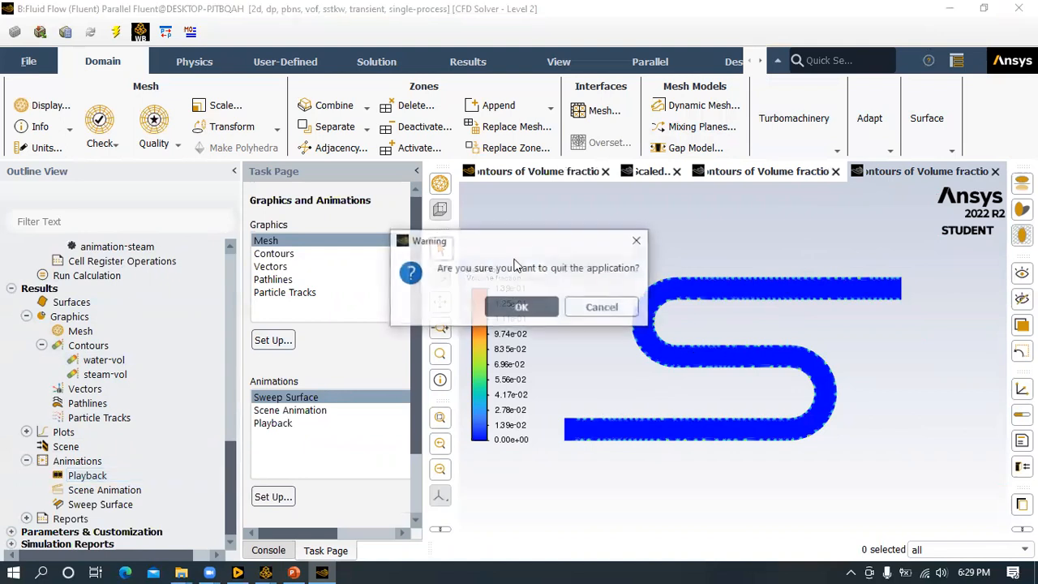
{"action": "left_click", "coordinate": [505, 308]}
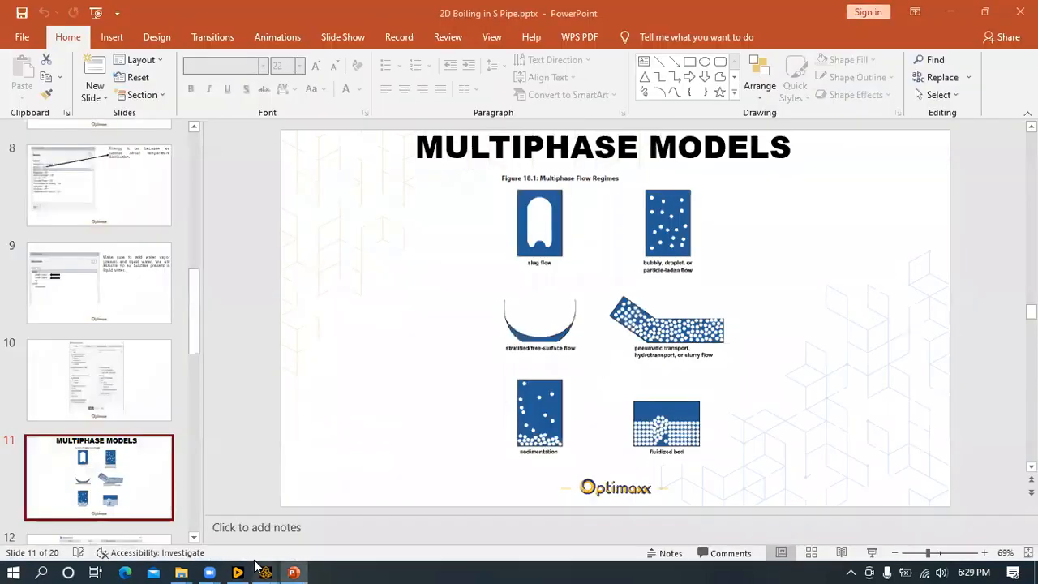
- Switch to Workbench, open the Results of Fluid Flow system B in CFD-Post and view the pipe normal to the XY plane
{"action": "left_click", "coordinate": [349, 518]}
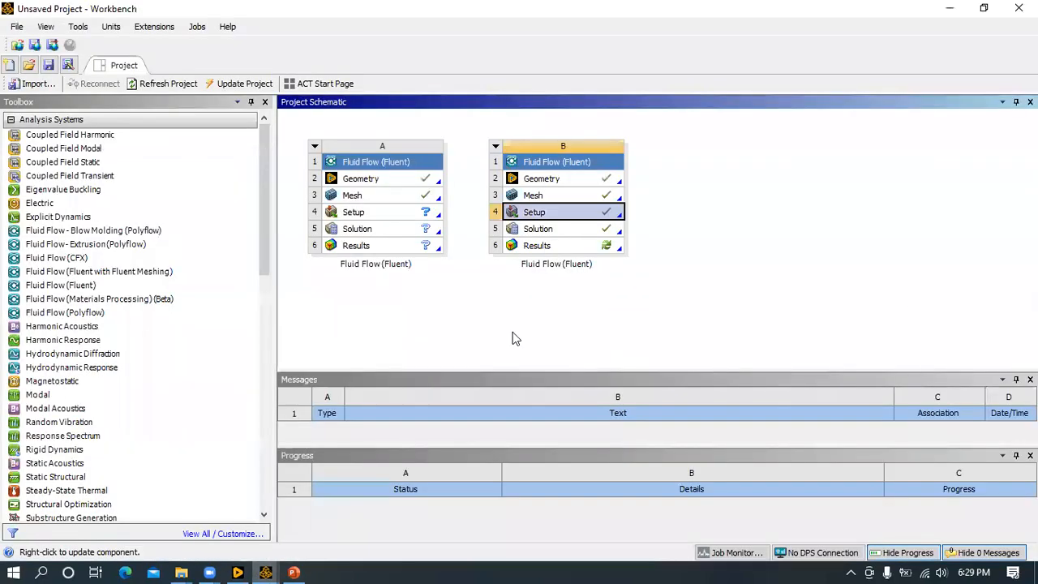
{"action": "left_click", "coordinate": [532, 245]}
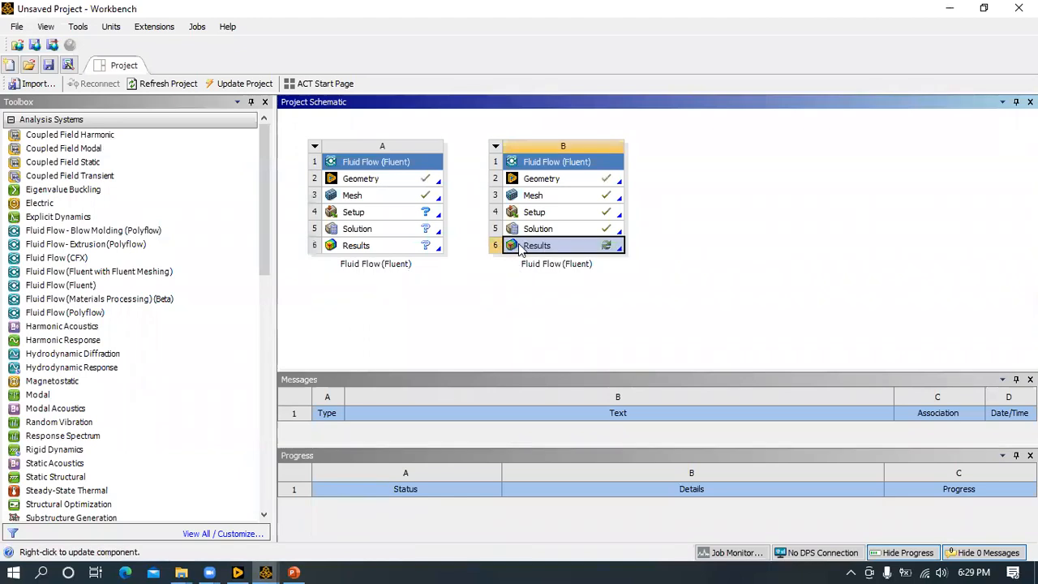
{"action": "double_click", "coordinate": [552, 245]}
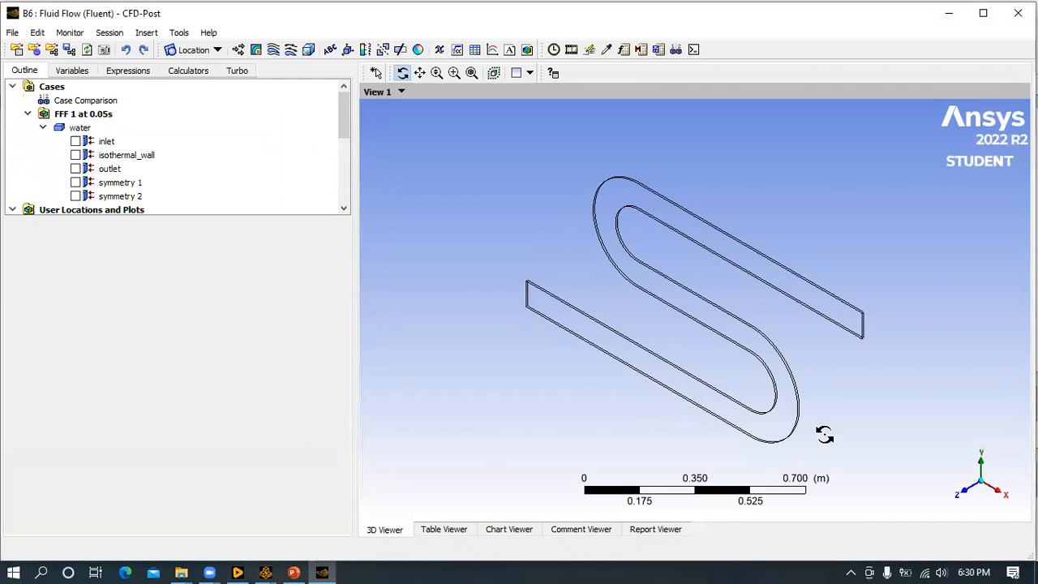
{"action": "left_click", "coordinate": [972, 490]}
{"action": "scroll", "coordinate": [746, 284], "scroll_direction": "down", "scroll_amount": 2}
{"action": "scroll", "coordinate": [589, 346], "scroll_direction": "up", "scroll_amount": 1}
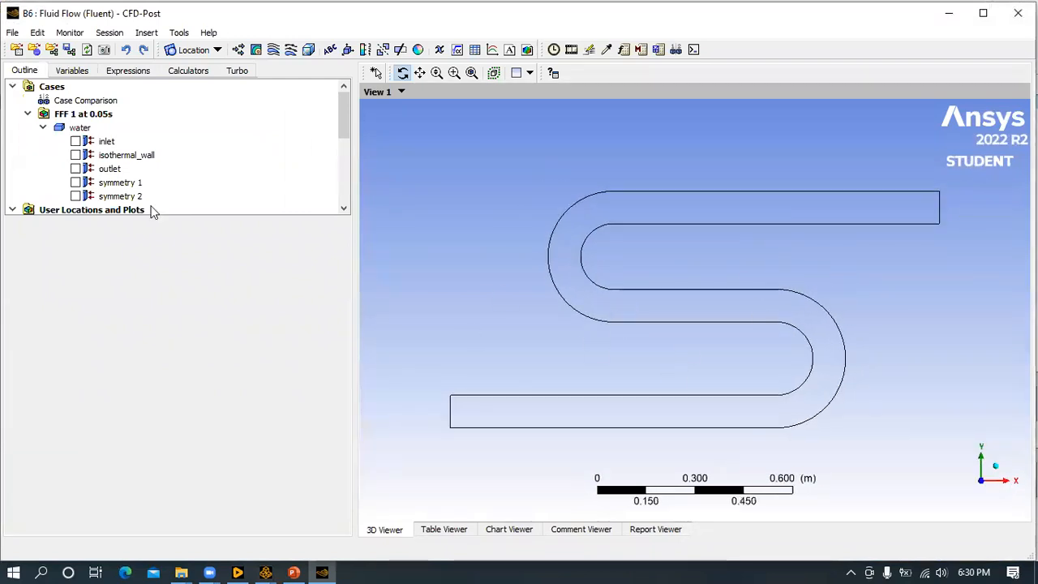
- Insert a plane location named xy plane using the XY Plane method at Z = 0.0 m
{"action": "left_click", "coordinate": [216, 50]}
{"action": "left_click", "coordinate": [195, 124]}
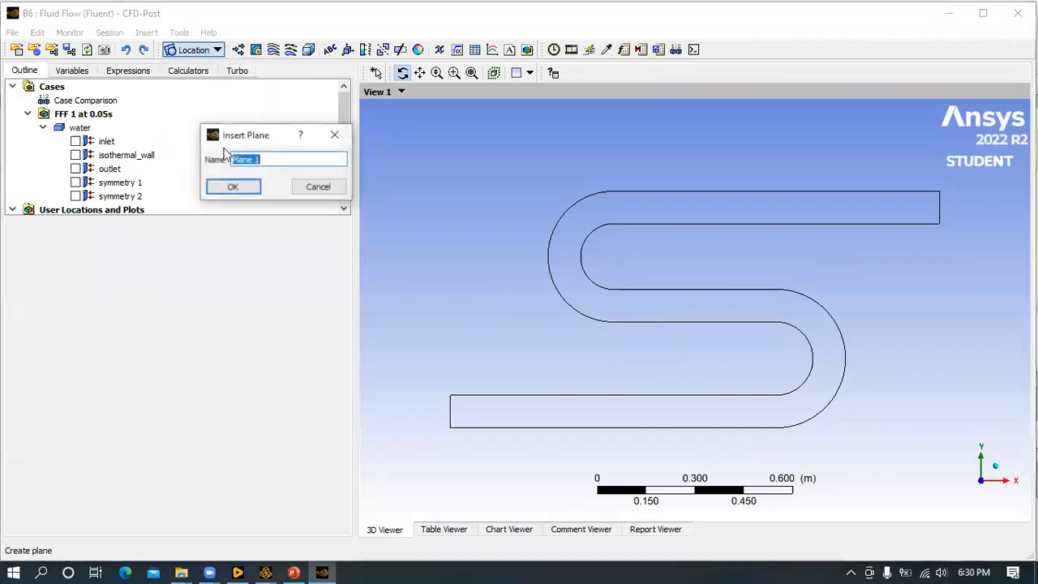
{"action": "type", "text": "xy"}
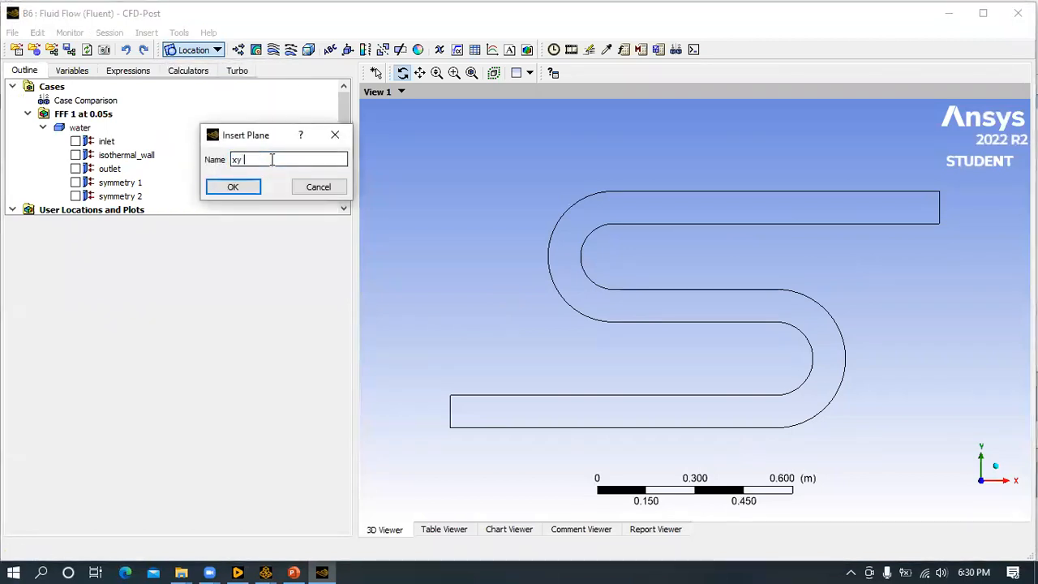
{"action": "key", "text": "Return"}
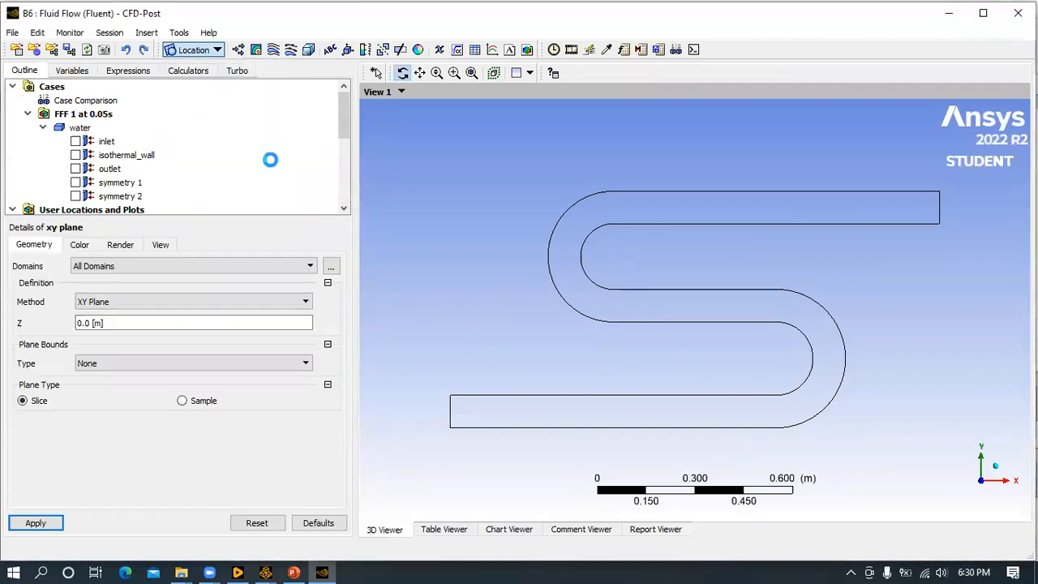
{"action": "left_click", "coordinate": [105, 302]}
{"action": "left_click", "coordinate": [93, 338]}
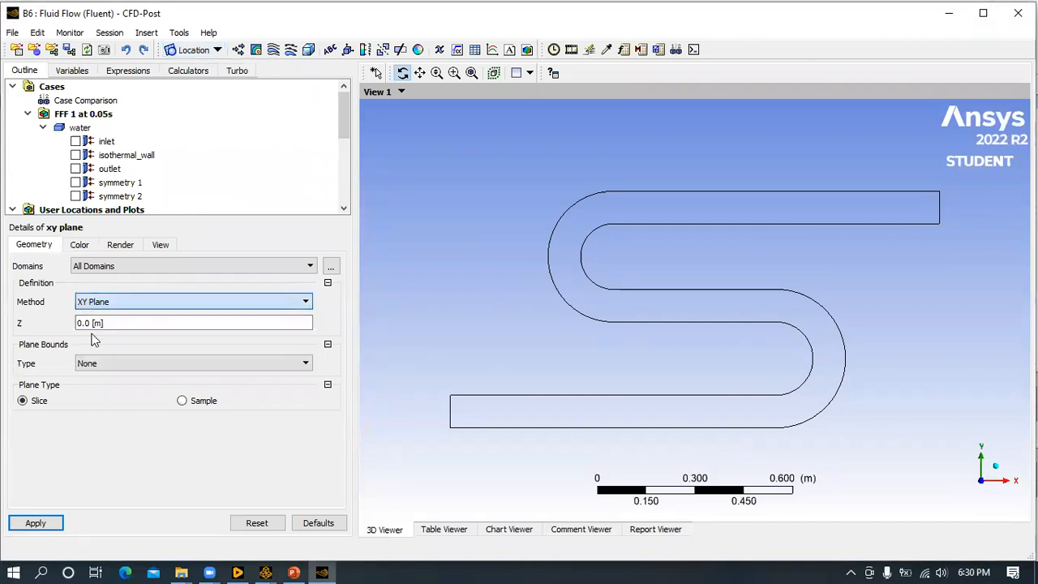
{"action": "left_click", "coordinate": [35, 523]}
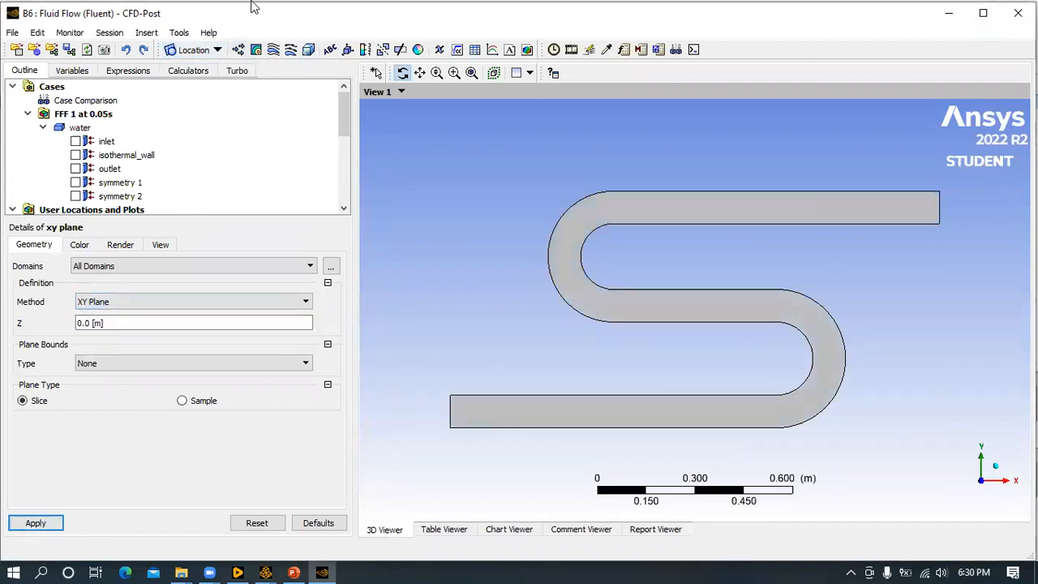
- Insert a contour named steam and locate it on the xy plane
{"action": "left_click", "coordinate": [255, 51]}
{"action": "type", "text": "steam"}
{"action": "key", "text": "Return"}
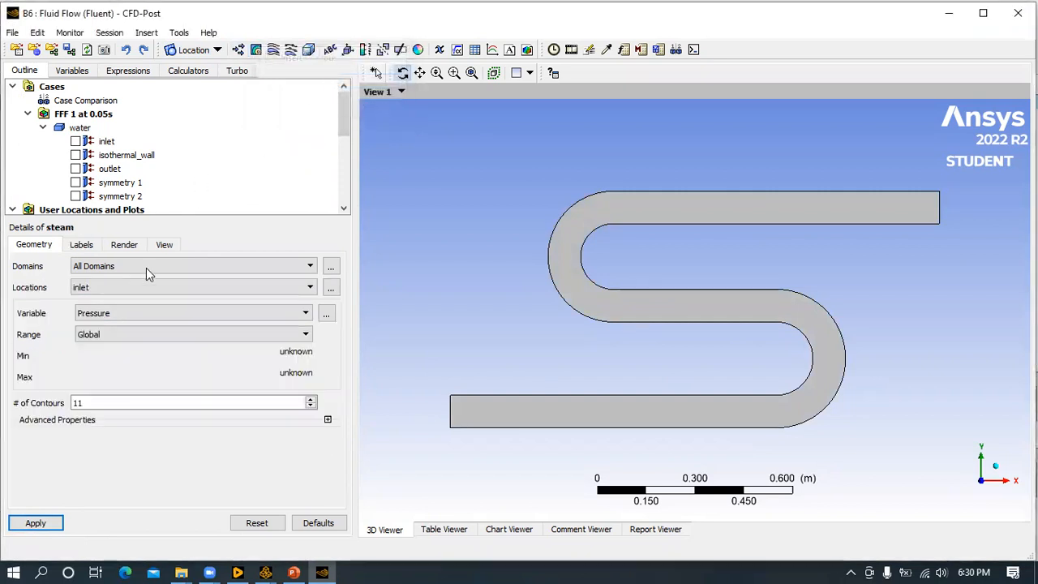
{"action": "left_click", "coordinate": [108, 288]}
{"action": "left_click", "coordinate": [96, 346]}
- Set the steam contour's variable to Steam.Volume Fraction with 20 contours, apply it and inspect the pipe walls
{"action": "left_click", "coordinate": [138, 313]}
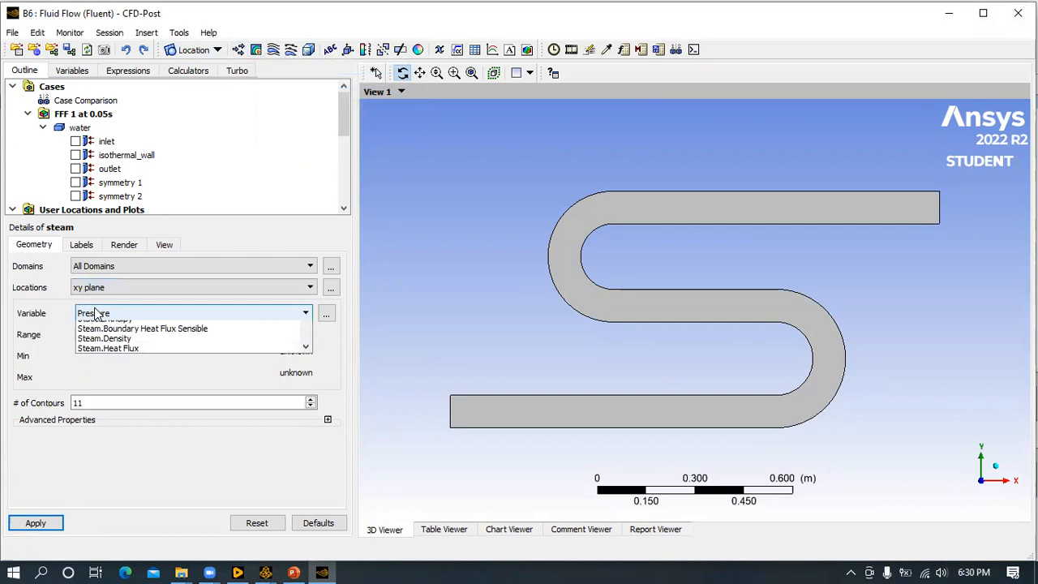
{"action": "scroll", "coordinate": [127, 348], "scroll_direction": "down", "scroll_amount": 2}
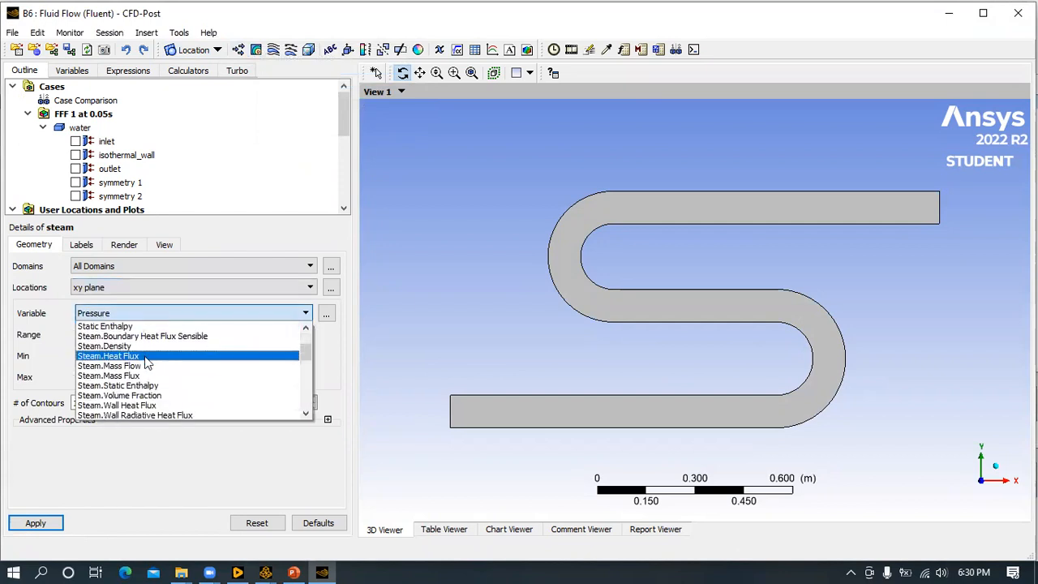
{"action": "left_click", "coordinate": [122, 395]}
{"action": "double_click", "coordinate": [78, 403]}
{"action": "type", "text": "20"}
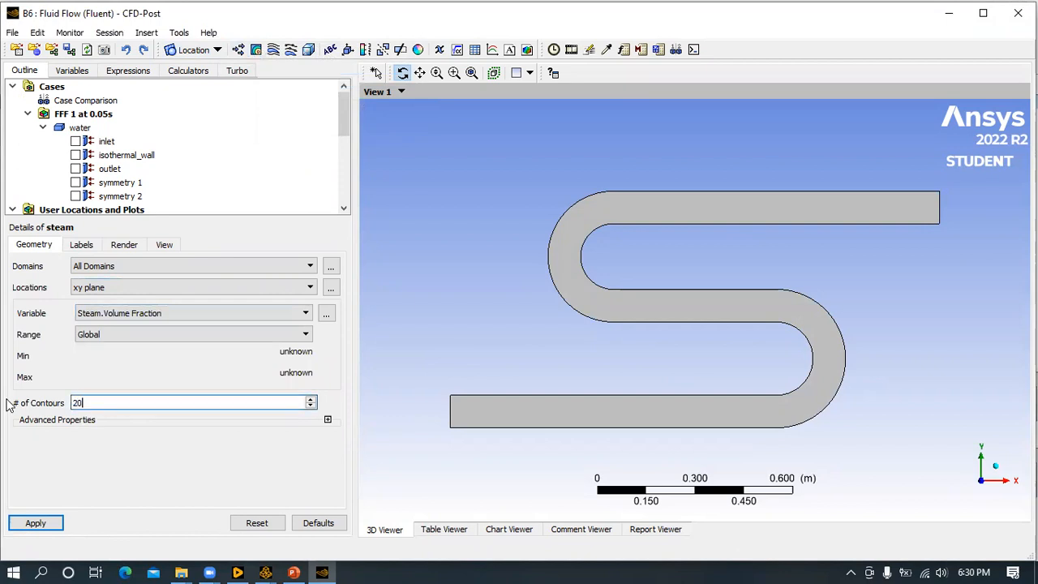
{"action": "left_click", "coordinate": [52, 526]}
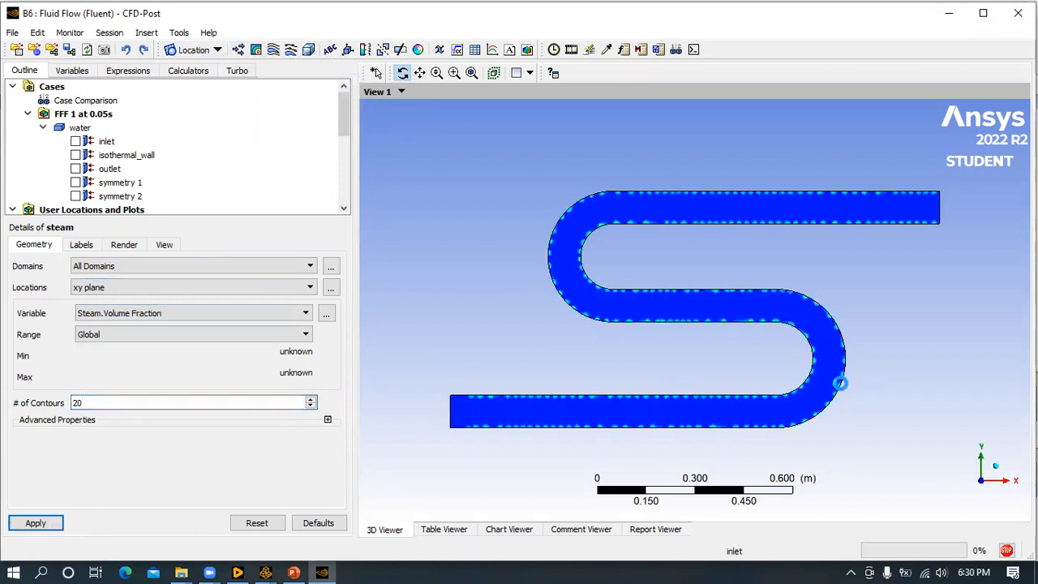
{"action": "scroll", "coordinate": [799, 387], "scroll_direction": "up", "scroll_amount": 5}
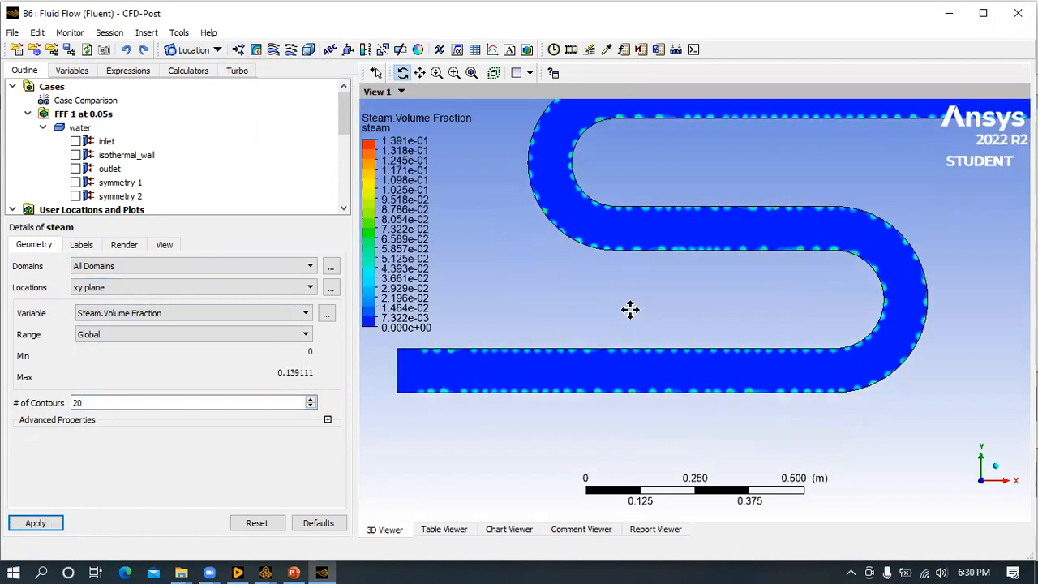
{"action": "scroll", "coordinate": [591, 345], "scroll_direction": "down", "scroll_amount": 3}
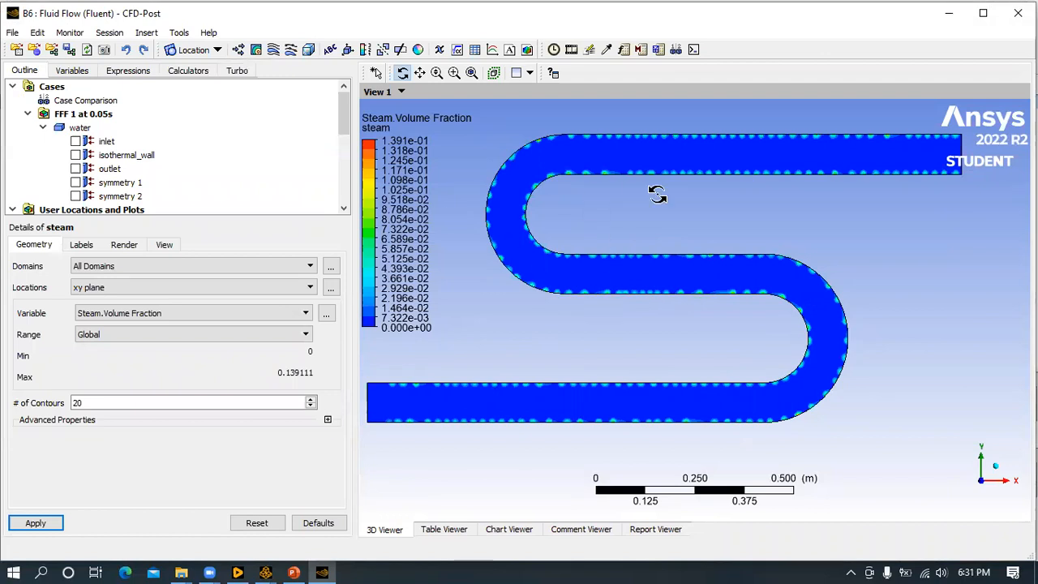
- Open the timestep animation settings and enable saving the animation as a movie
{"action": "left_click", "coordinate": [571, 50]}
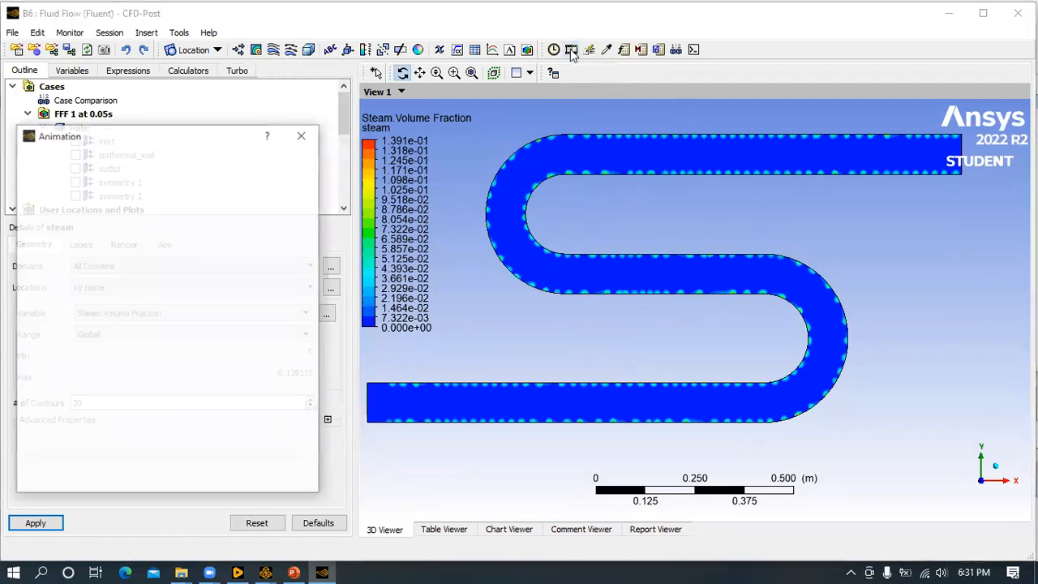
{"action": "left_click_drag", "start_coordinate": [94, 131], "coordinate": [174, 56]}
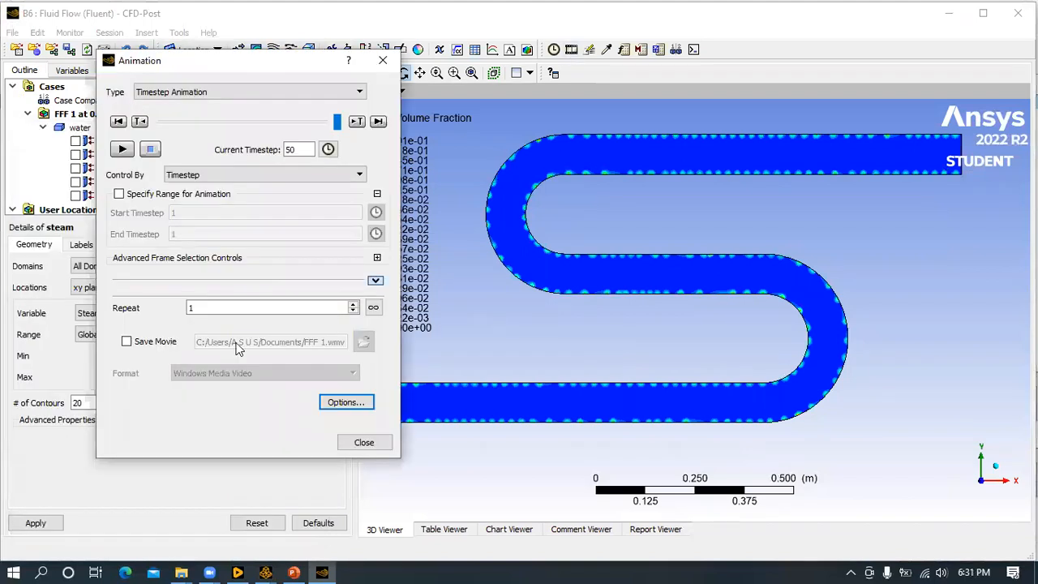
{"action": "left_click", "coordinate": [127, 342]}
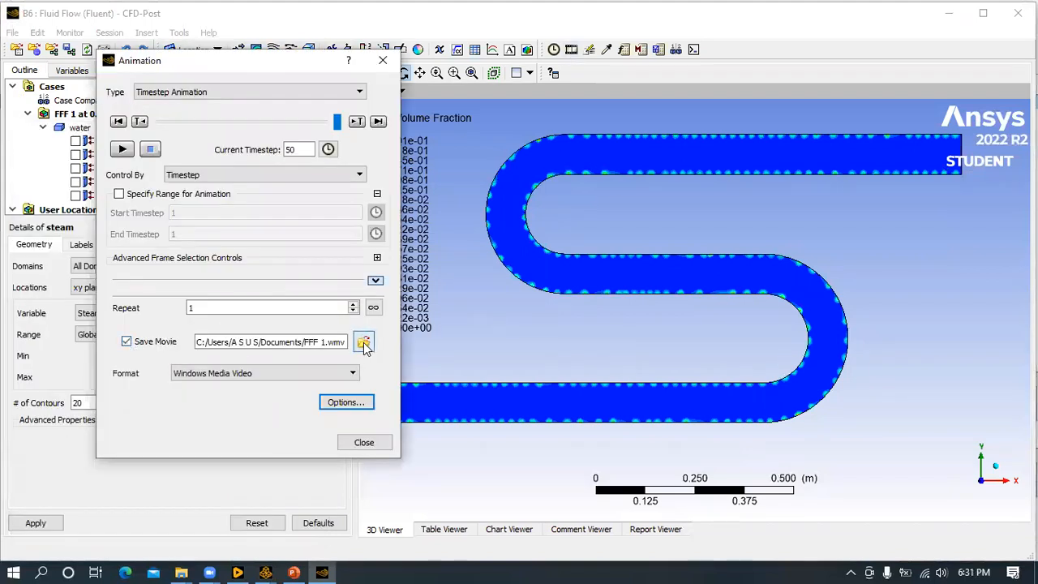
- Browse for the movie's save location and choose the E: drive
{"action": "left_click", "coordinate": [362, 342]}
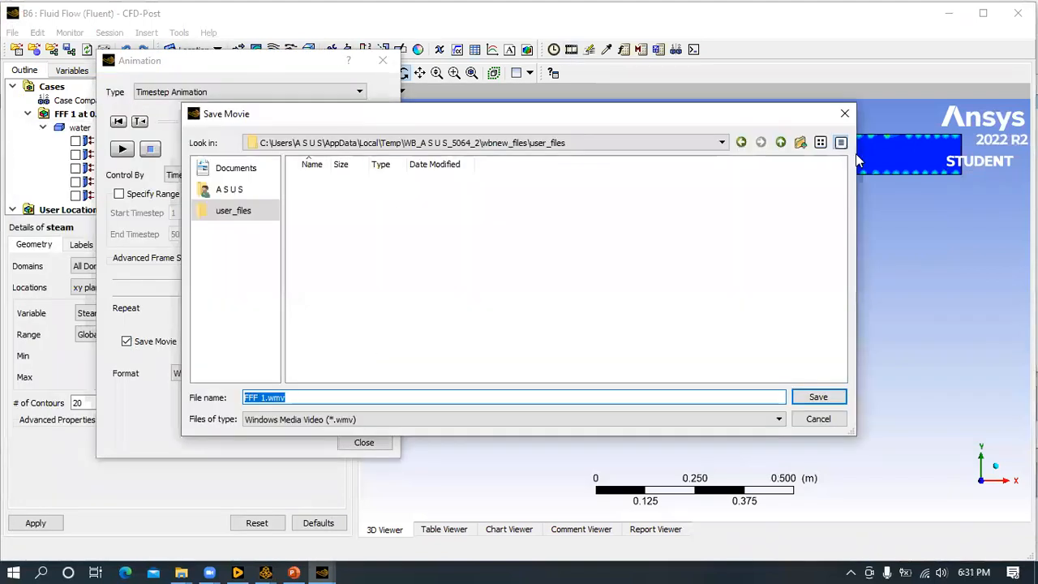
{"action": "left_click", "coordinate": [780, 142]}
{"action": "left_click", "coordinate": [780, 142]}
{"action": "left_click", "coordinate": [780, 142]}
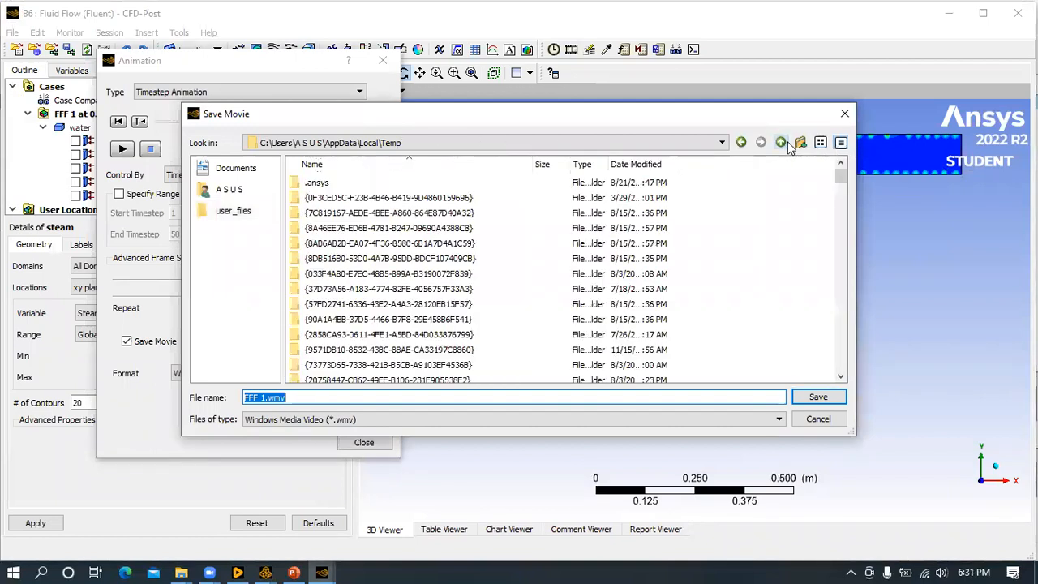
{"action": "left_click", "coordinate": [780, 142]}
{"action": "left_click", "coordinate": [330, 146]}
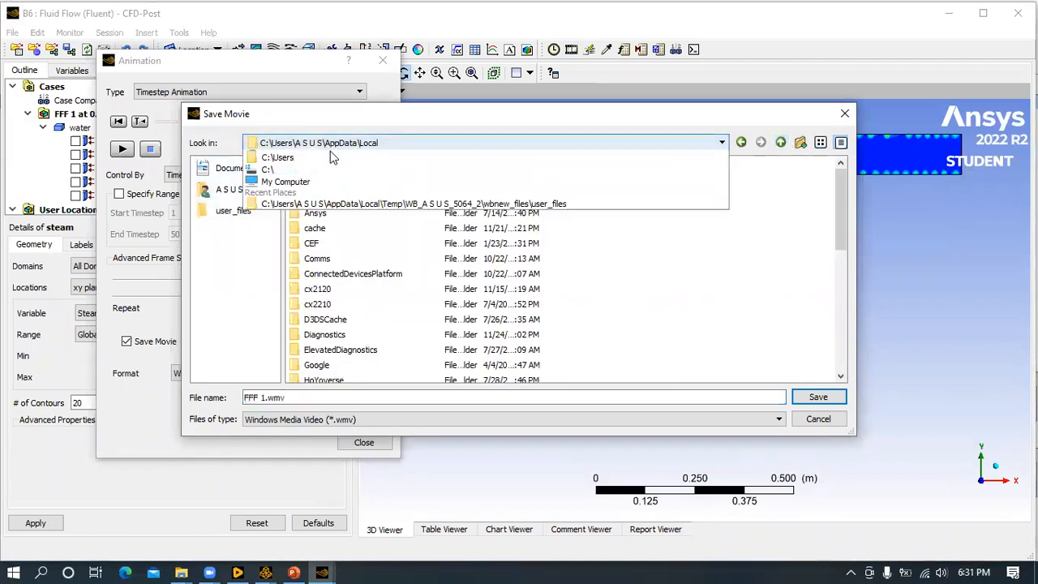
{"action": "left_click", "coordinate": [337, 209]}
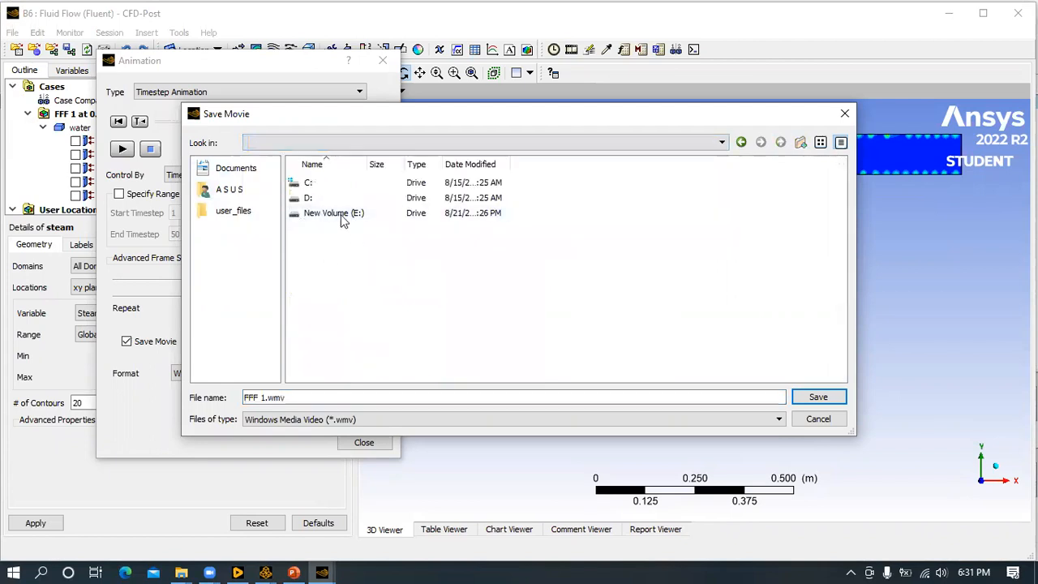
{"action": "double_click", "coordinate": [307, 200]}
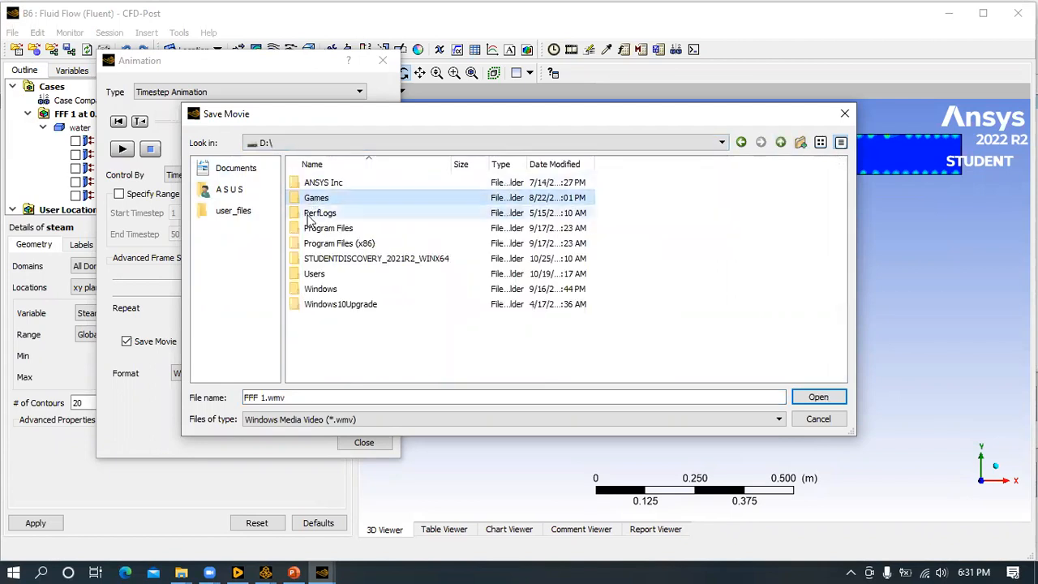
{"action": "left_click", "coordinate": [366, 144]}
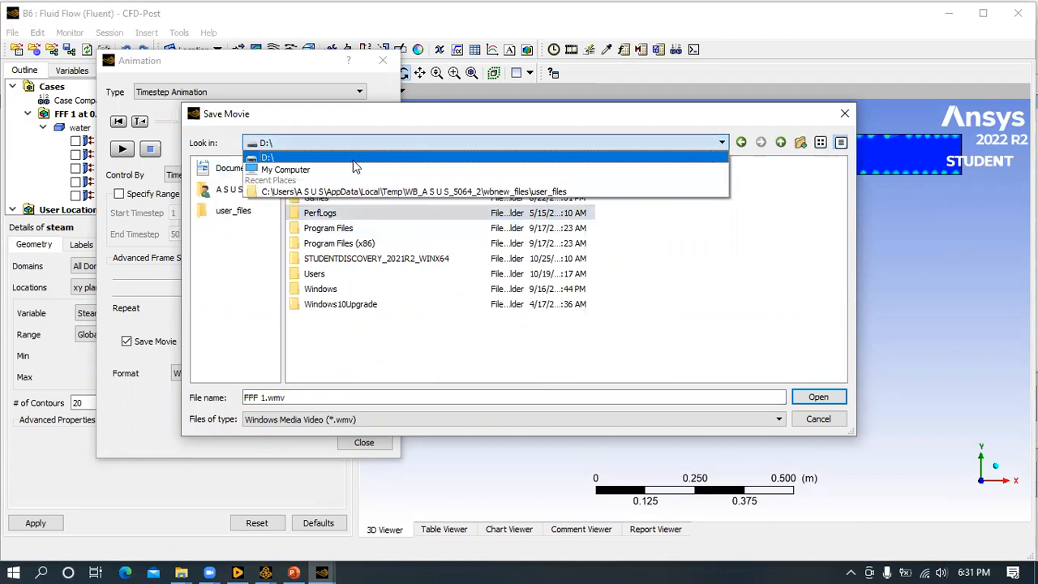
{"action": "left_click", "coordinate": [305, 169]}
{"action": "double_click", "coordinate": [348, 217]}
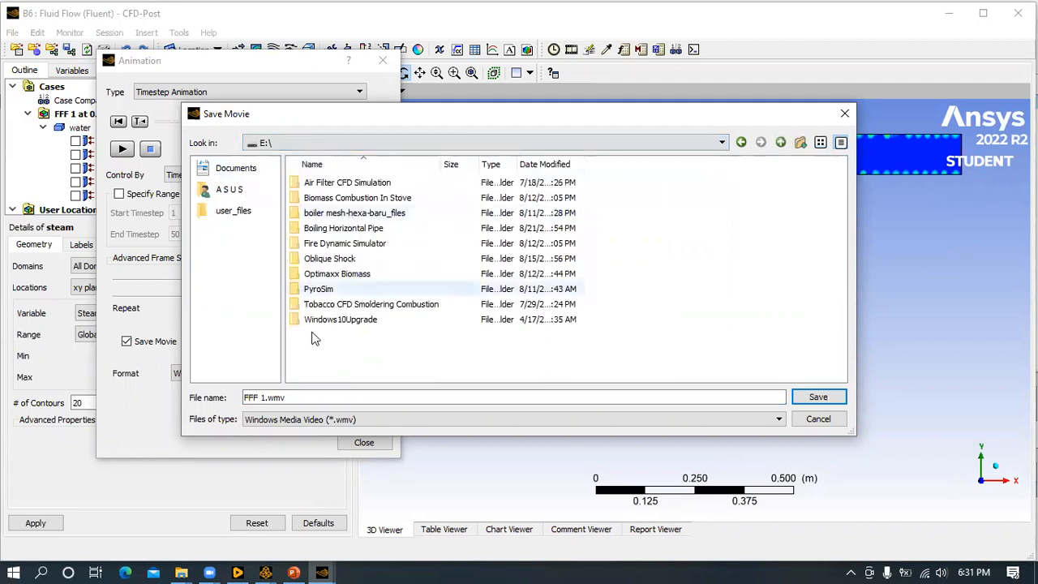
- Name the movie file boiling s pipe time step 50.wmv and confirm the save location
{"action": "left_click", "coordinate": [262, 397]}
{"action": "key", "text": "BackSpace"}
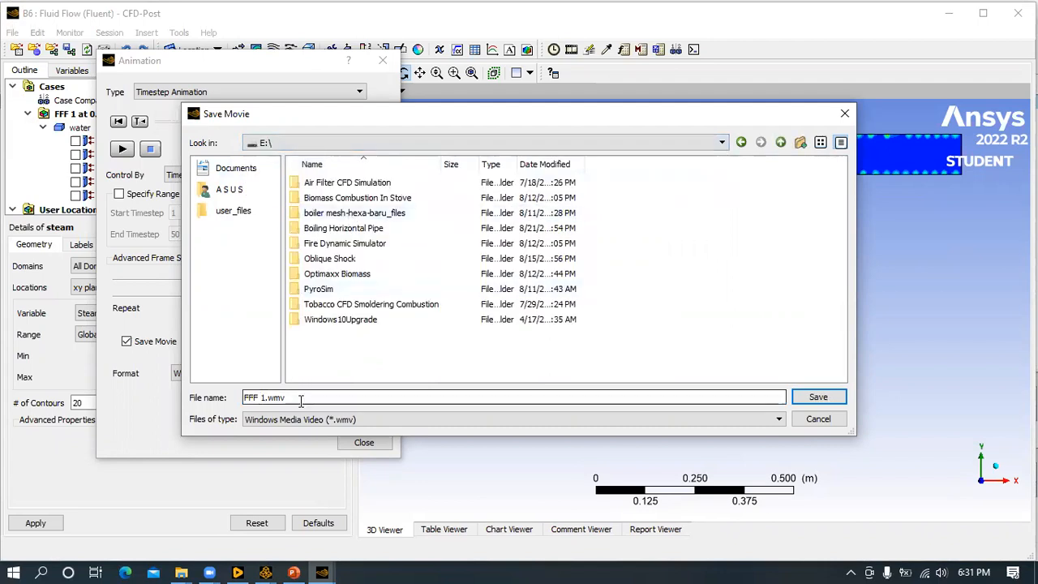
{"action": "type", "text": "boiling"}
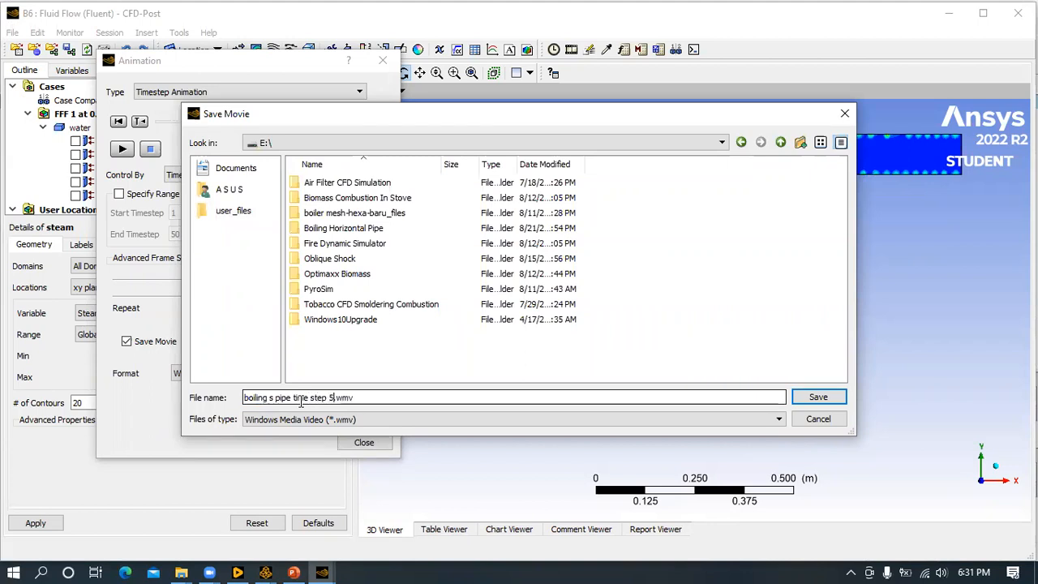
{"action": "left_click", "coordinate": [814, 398]}
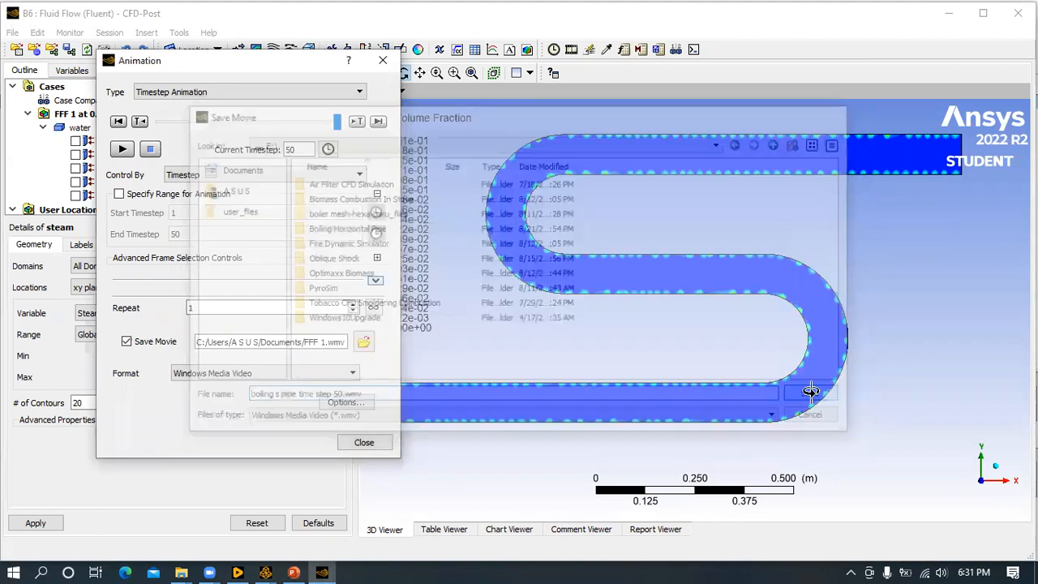
- Open the movie's animation options and set the image size to HD Video 720p
{"action": "left_click", "coordinate": [345, 402]}
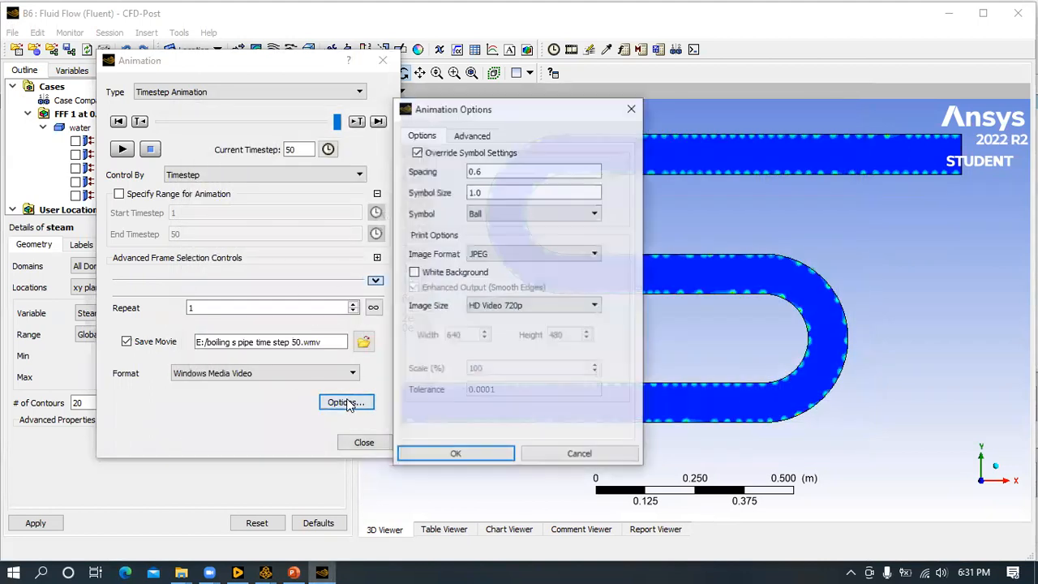
{"action": "left_click", "coordinate": [503, 306]}
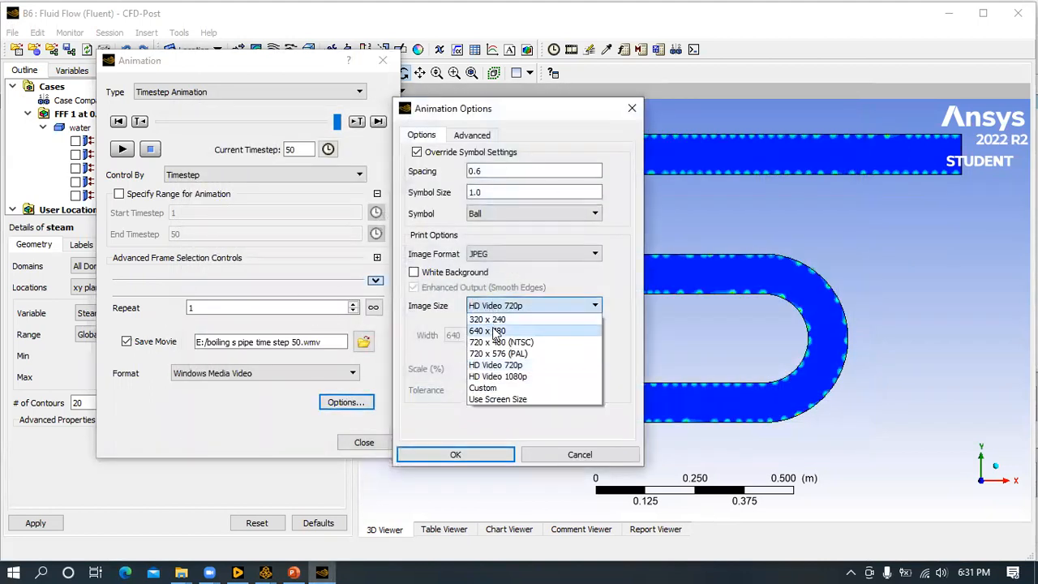
{"action": "left_click", "coordinate": [495, 367]}
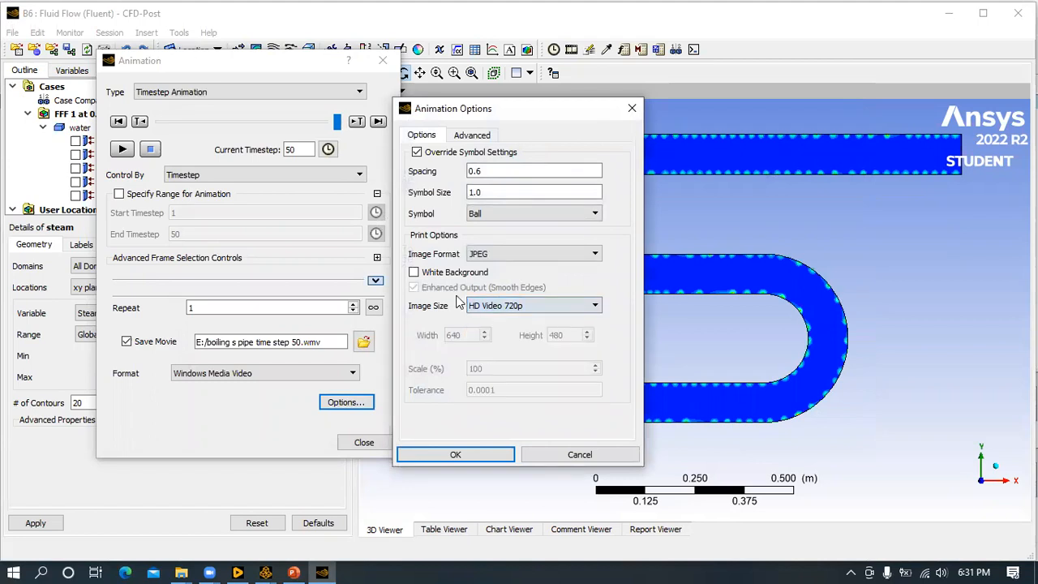
- Set the movie's frame rate to 30, choose its quality level, and confirm the animation options
{"action": "left_click", "coordinate": [472, 137]}
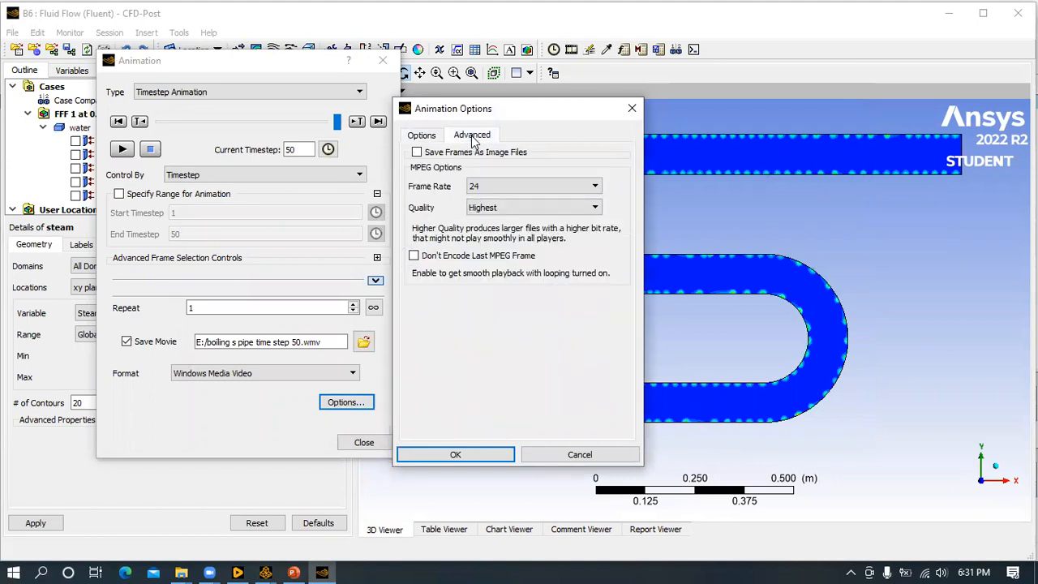
{"action": "left_click", "coordinate": [481, 187]}
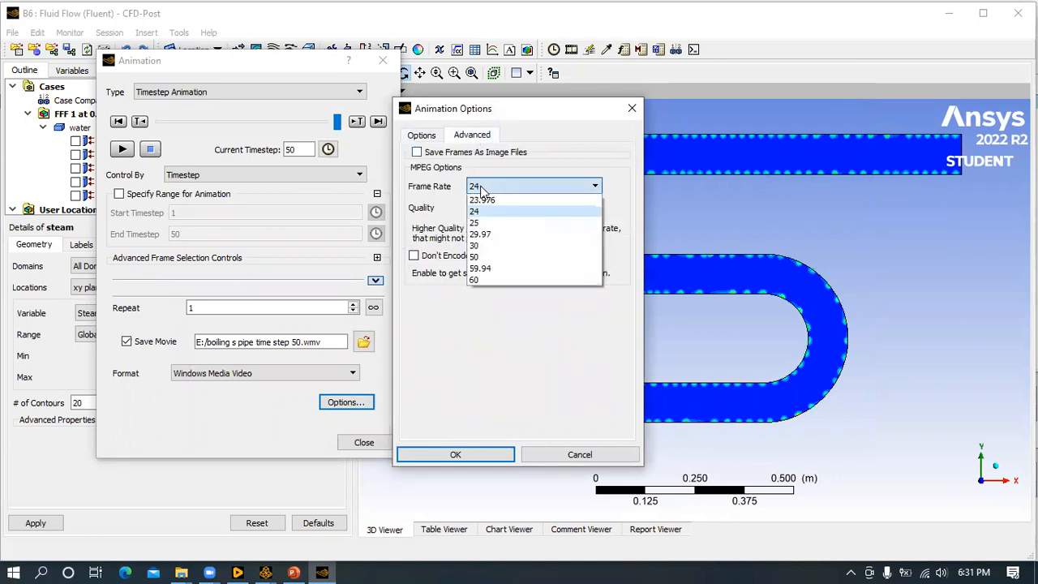
{"action": "left_click", "coordinate": [480, 246]}
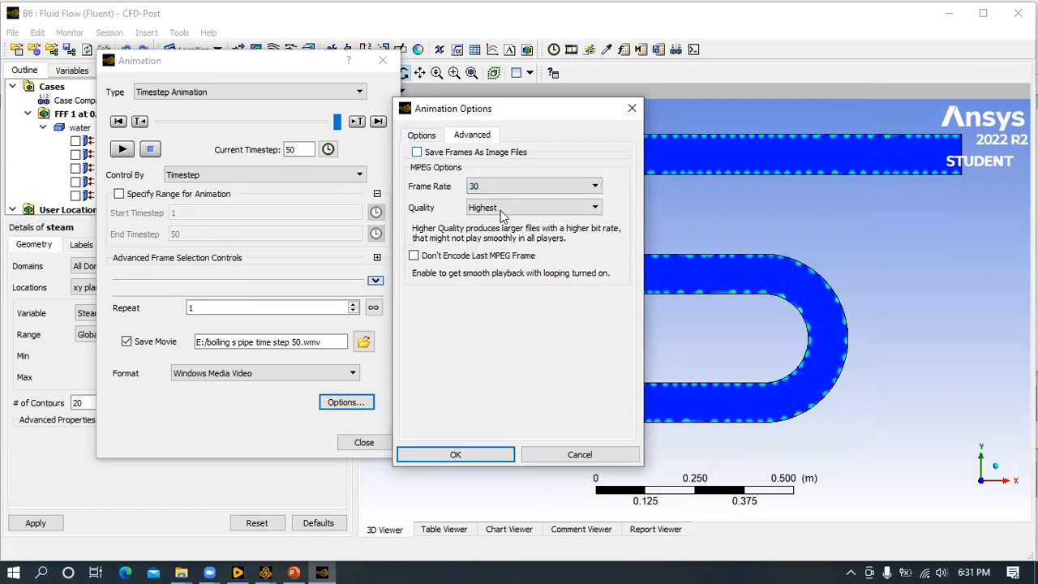
{"action": "left_click", "coordinate": [497, 208]}
{"action": "left_click", "coordinate": [484, 233]}
{"action": "left_click", "coordinate": [421, 136]}
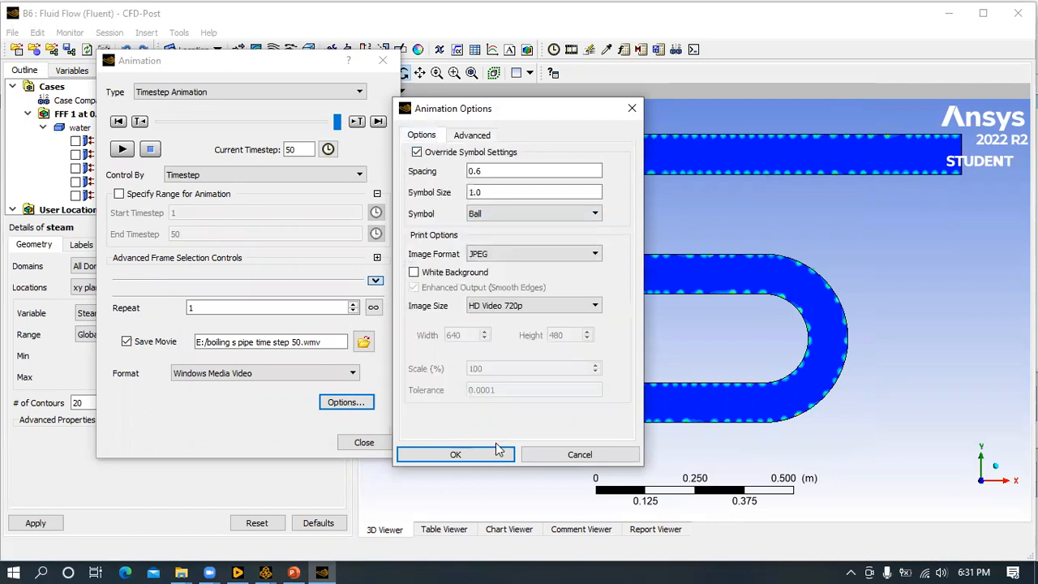
{"action": "left_click", "coordinate": [459, 455]}
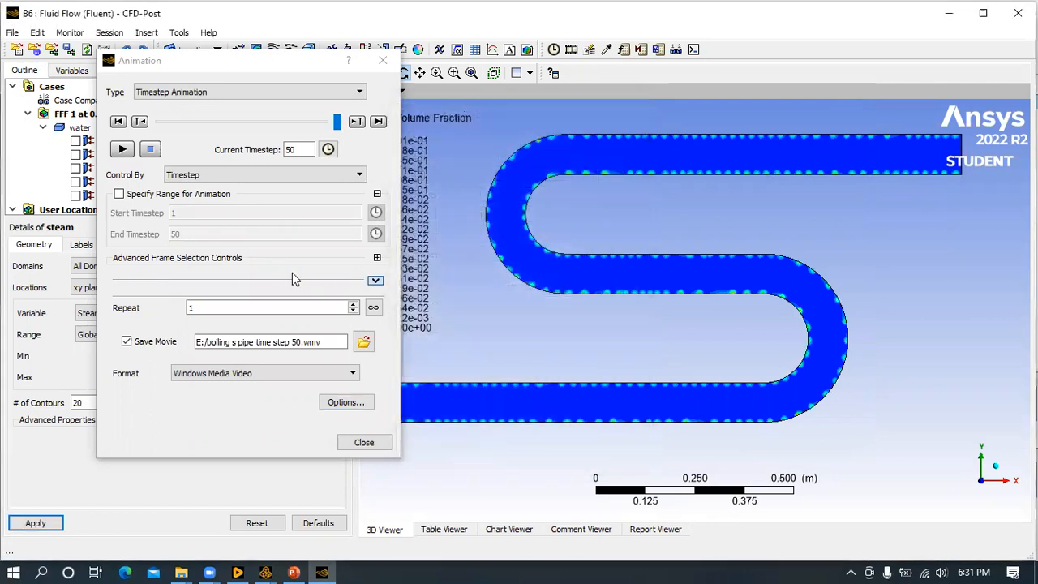
- Run the timestep animation to export the steam contour as a movie
{"action": "left_click", "coordinate": [122, 150]}
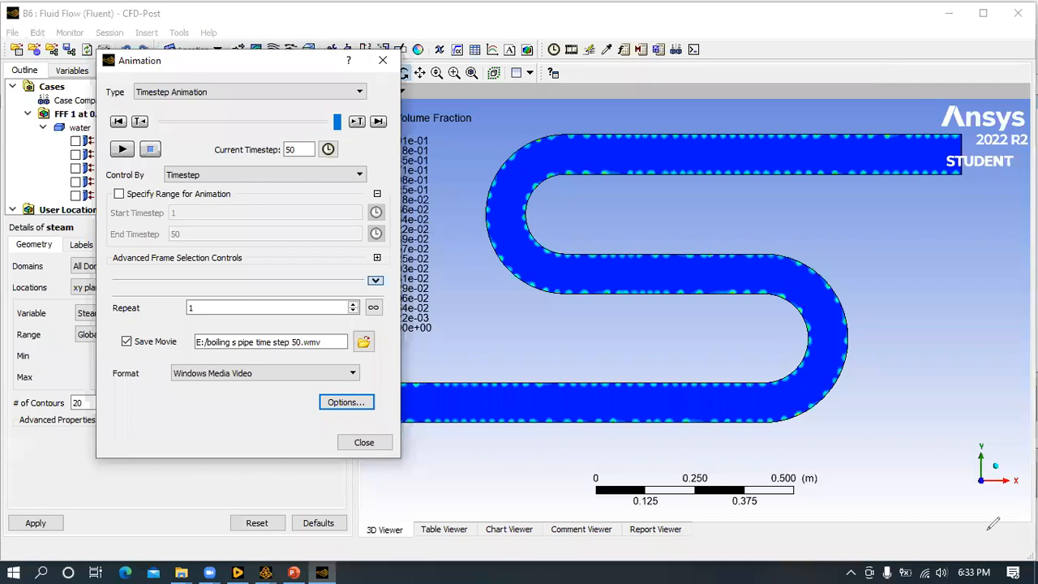
{"action": "left_click_drag", "start_coordinate": [979, 519], "coordinate": [964, 518]}
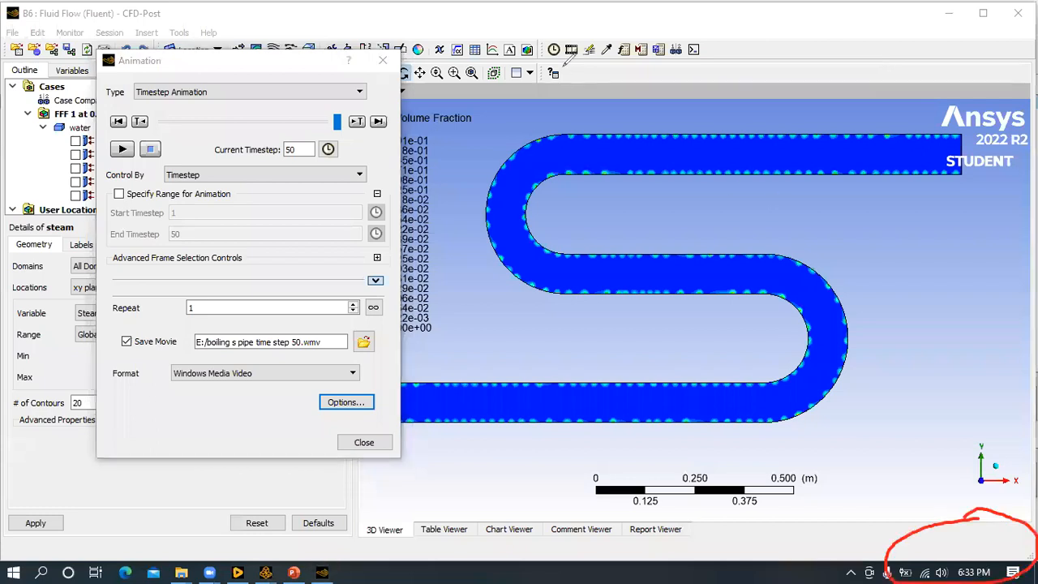
{"action": "left_click", "coordinate": [565, 65]}
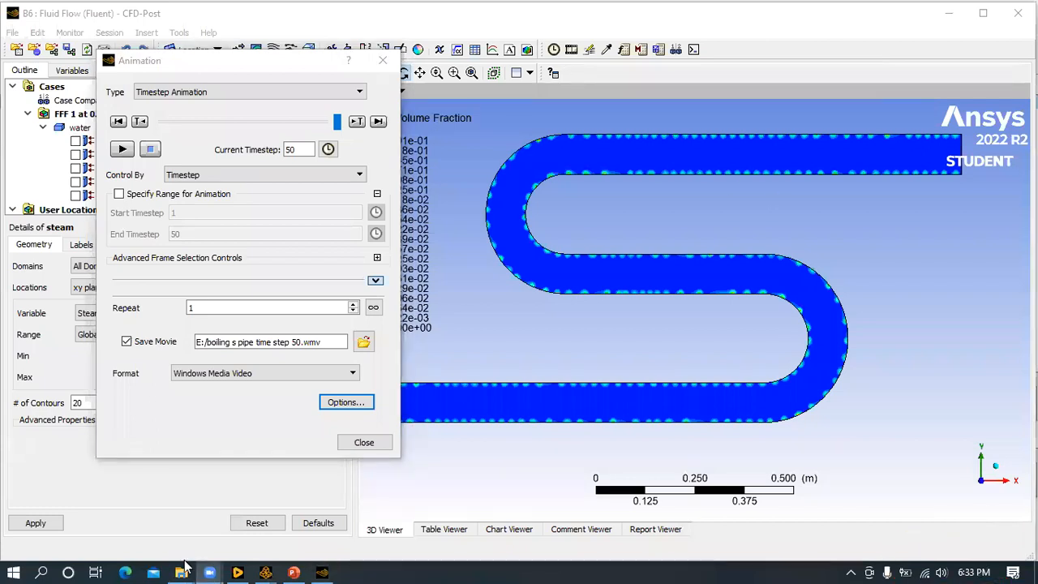
- Switch to File Explorer and open boiling s pipe time step 50.wmv from New Volume (E:)
{"action": "mouse_move", "coordinate": [184, 568]}
{"action": "left_click", "coordinate": [174, 491]}
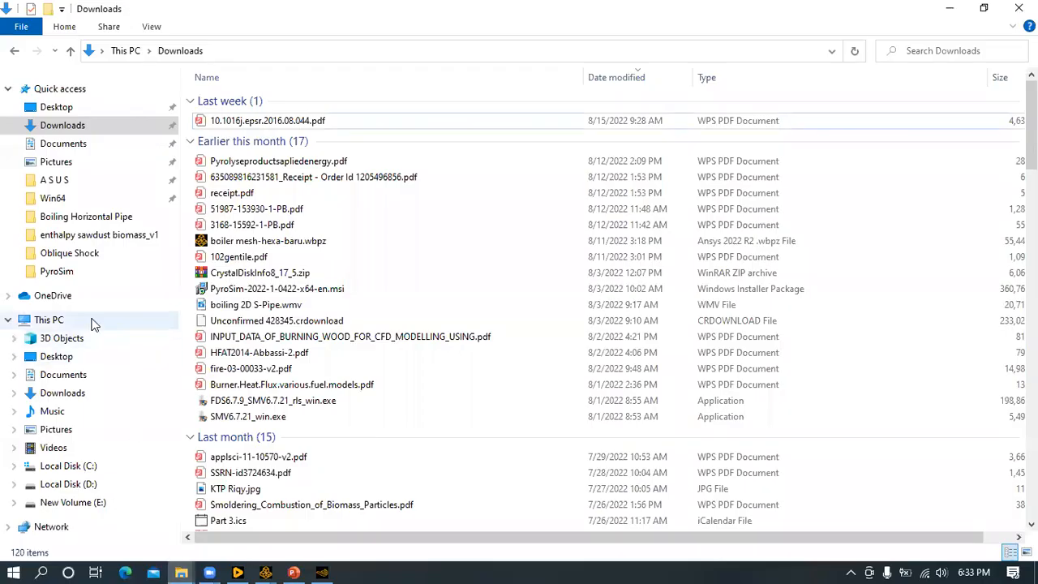
{"action": "left_click", "coordinate": [49, 320]}
{"action": "double_click", "coordinate": [643, 233]}
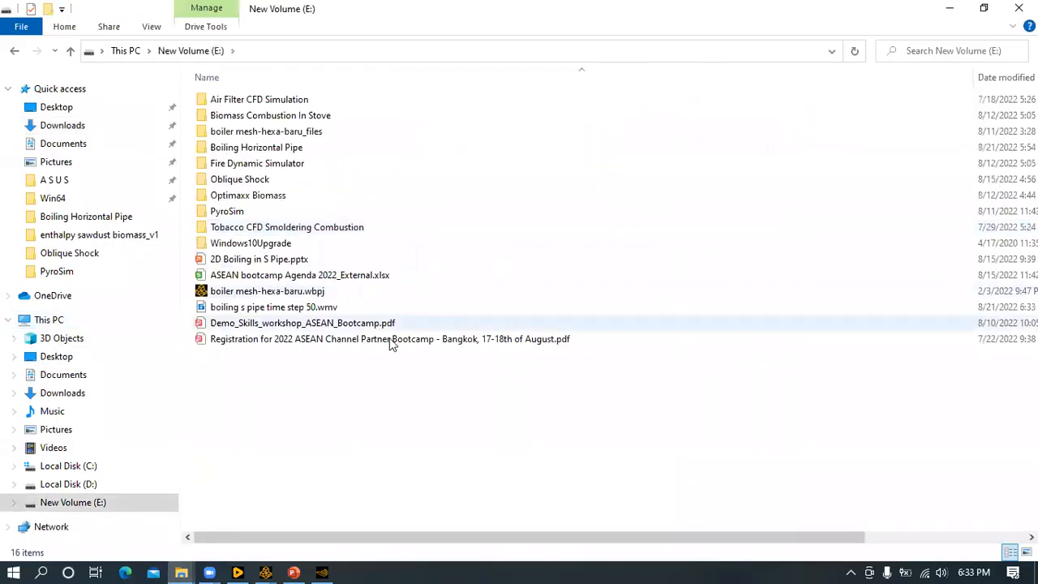
{"action": "left_click", "coordinate": [274, 313]}
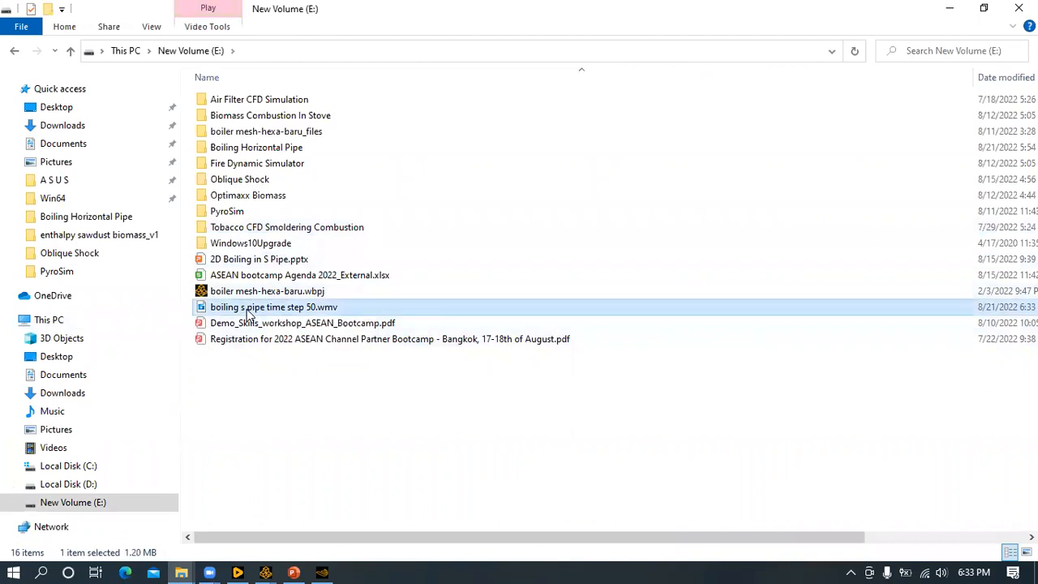
{"action": "double_click", "coordinate": [304, 308]}
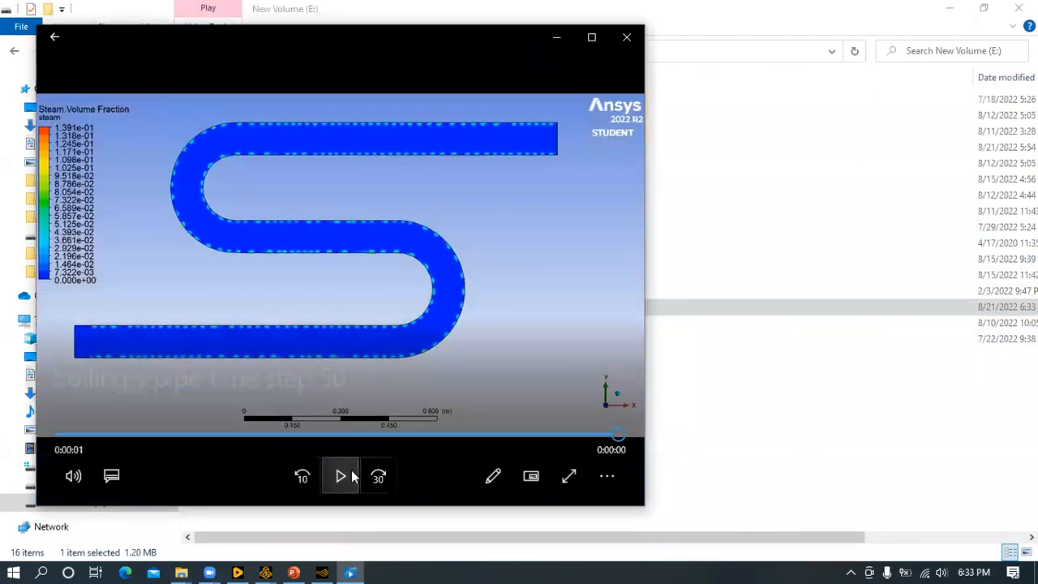
- Replay the exported boiling movie and close the video player
{"action": "left_click", "coordinate": [341, 476]}
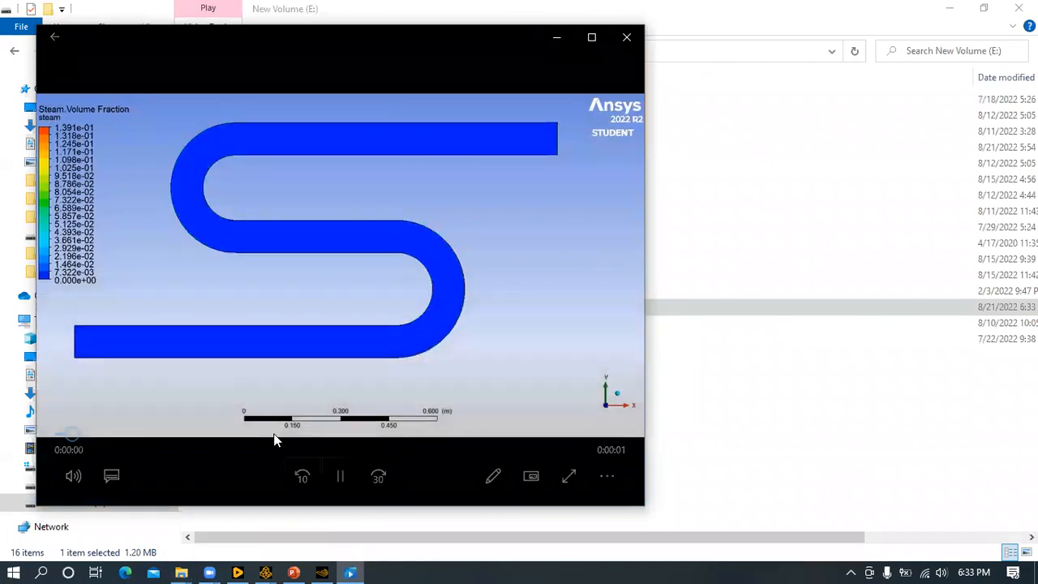
{"action": "left_click", "coordinate": [336, 477]}
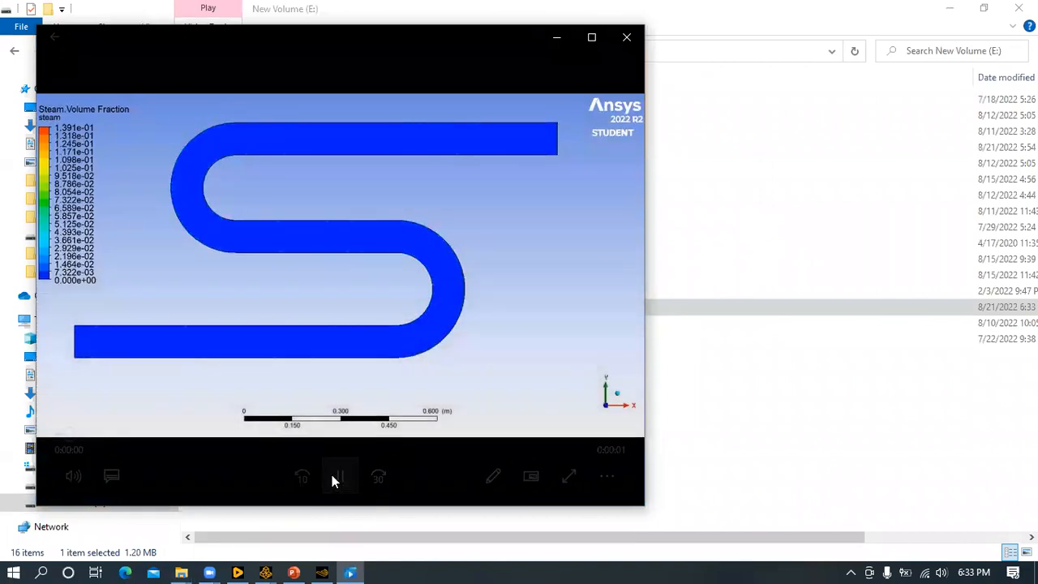
{"action": "left_click", "coordinate": [626, 38]}
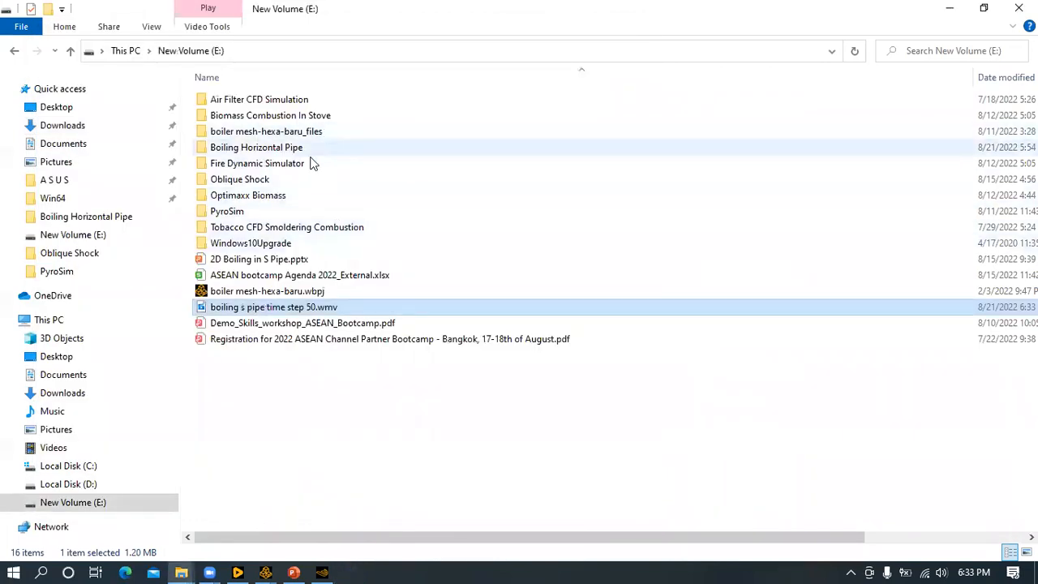
- Open boiling 2D S-Pipe.wmv from the Boiling Horizontal Pipe folder and watch it in a maximized window
{"action": "double_click", "coordinate": [276, 148]}
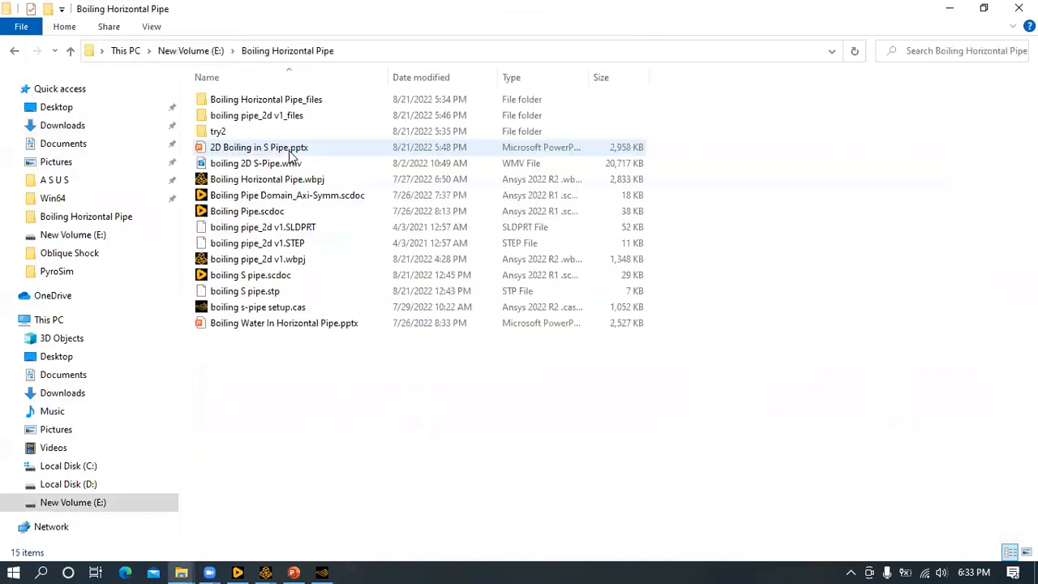
{"action": "double_click", "coordinate": [274, 165]}
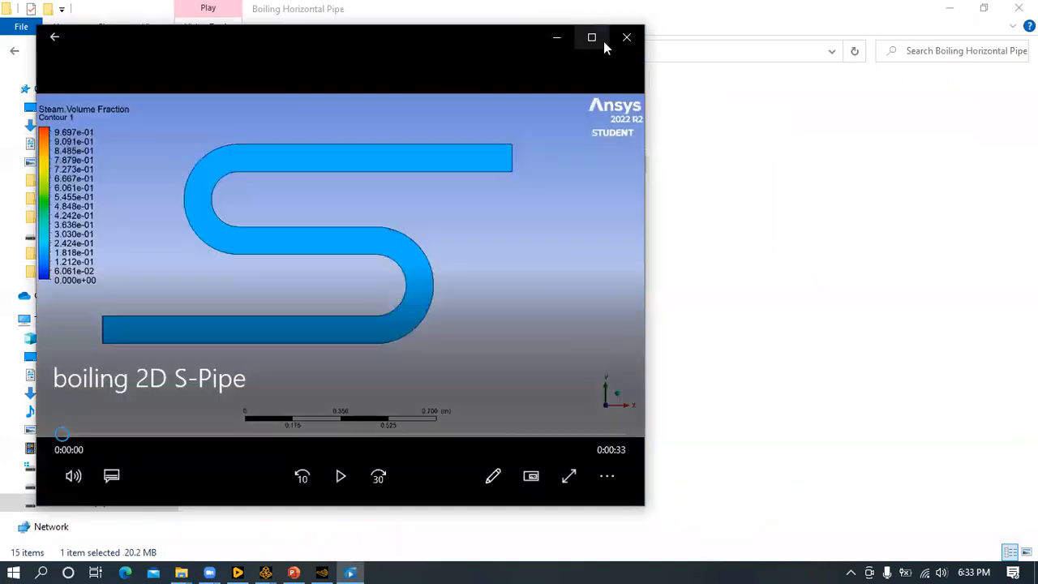
{"action": "left_click", "coordinate": [603, 41]}
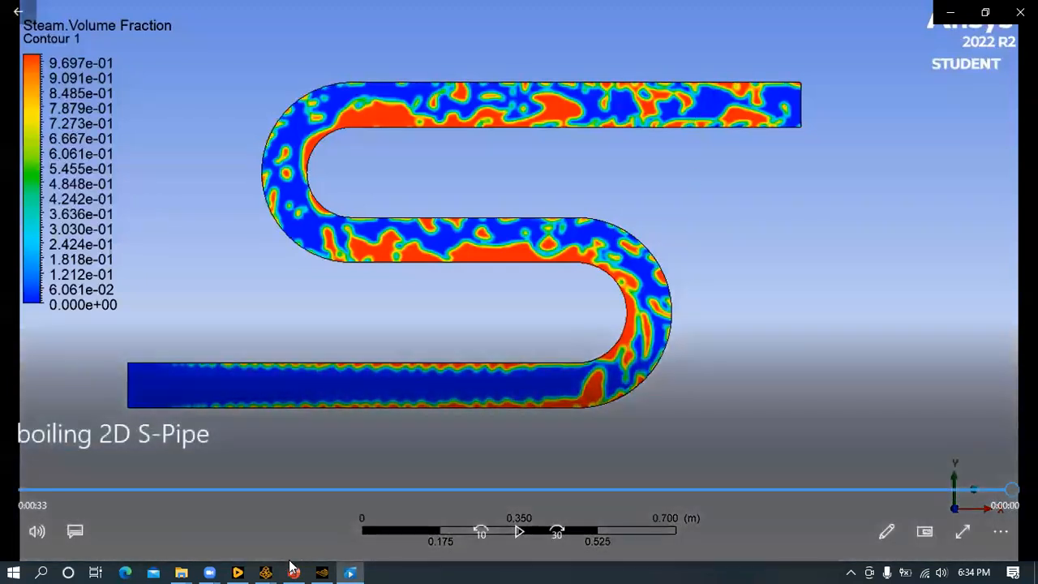
- Switch to the 2D Boiling in S Pipe presentation in PowerPoint and go to the Boiling vs Evaporation slide
{"action": "left_click", "coordinate": [293, 571]}
{"action": "scroll", "coordinate": [140, 430], "scroll_direction": "down", "scroll_amount": 8}
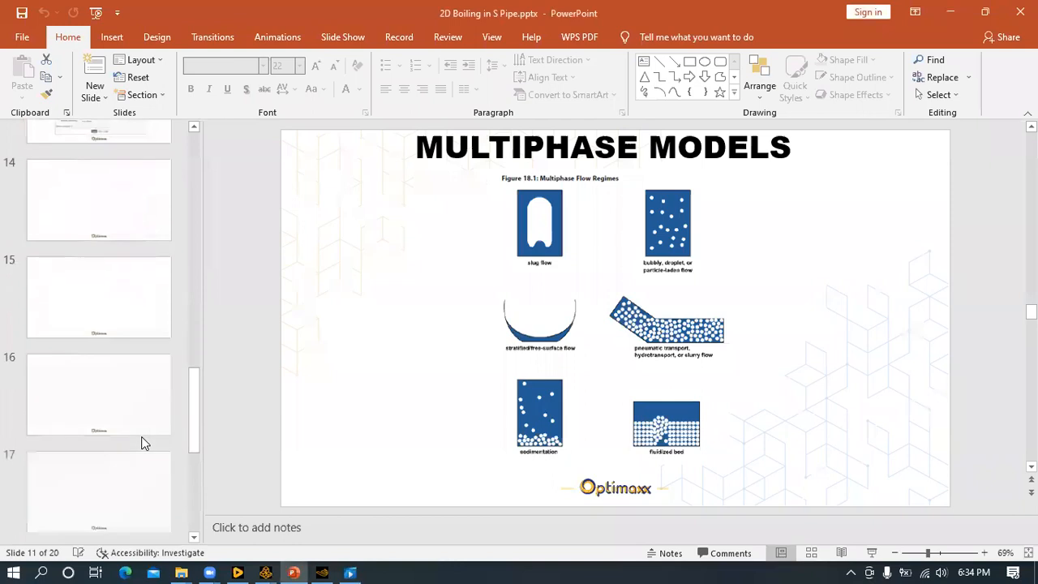
{"action": "left_click", "coordinate": [120, 236]}
{"action": "scroll", "coordinate": [120, 245], "scroll_direction": "up", "scroll_amount": 1}
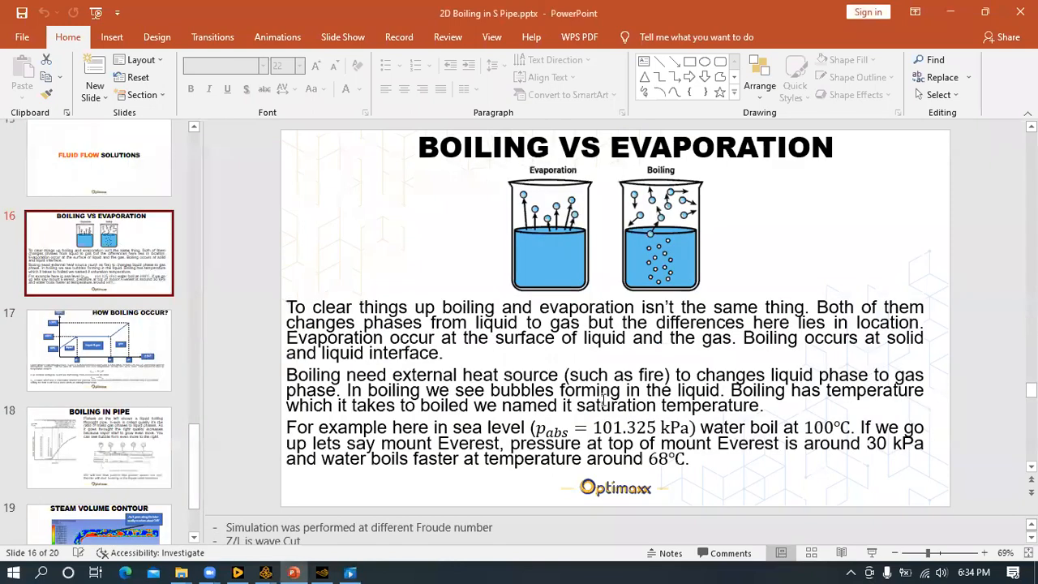
- Start the slide show from the Boiling vs Evaporation slide and turn on the laser pointer
{"action": "key", "text": "shift+F5"}
{"action": "right_click", "coordinate": [519, 241]}
{"action": "left_click", "coordinate": [678, 402]}
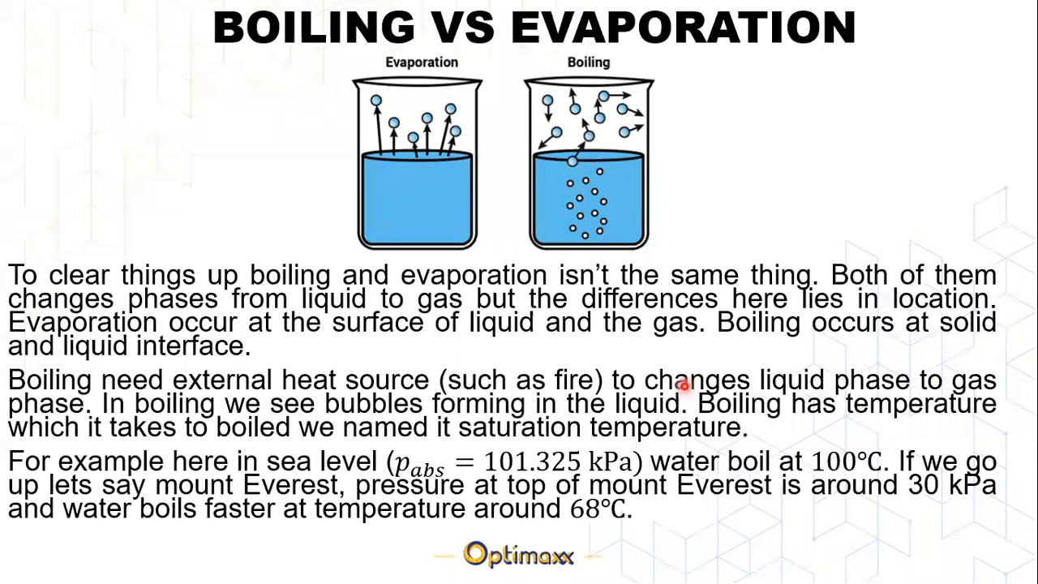